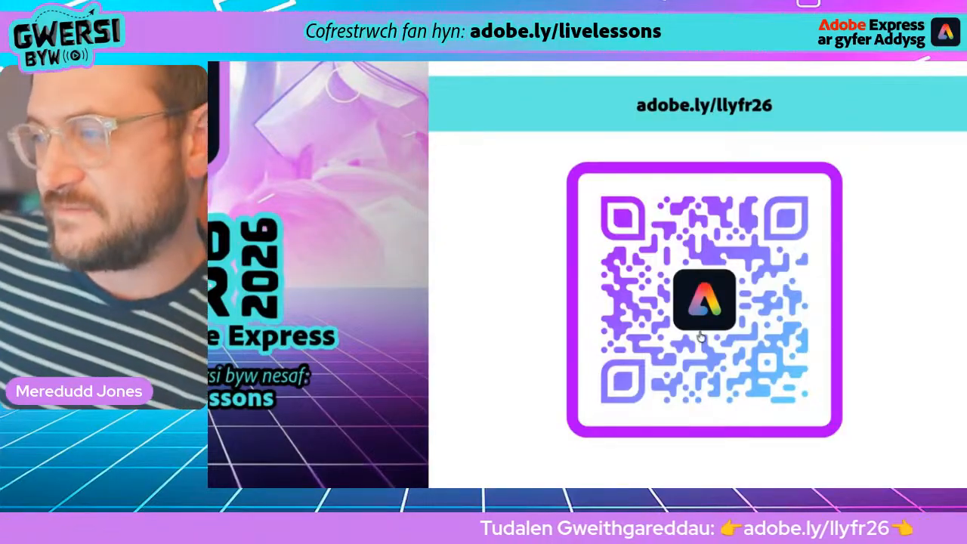
# - Look over the Gweithgaredd 1 'Top Trump' card section of the lesson page and switch to the Adobe Express home page
pyautogui.scroll(-5, 776, 342)
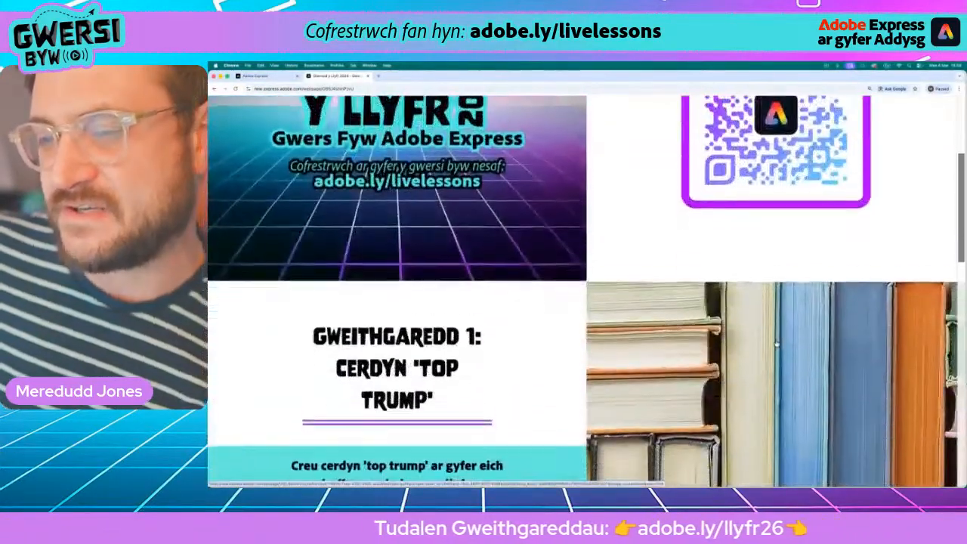
pyautogui.scroll(1, 776, 344)
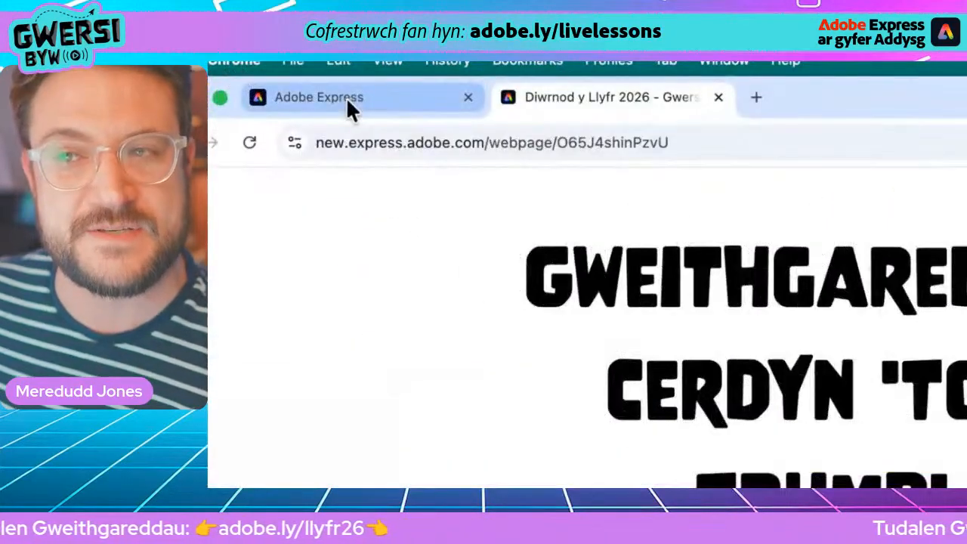
pyautogui.click(253, 77)
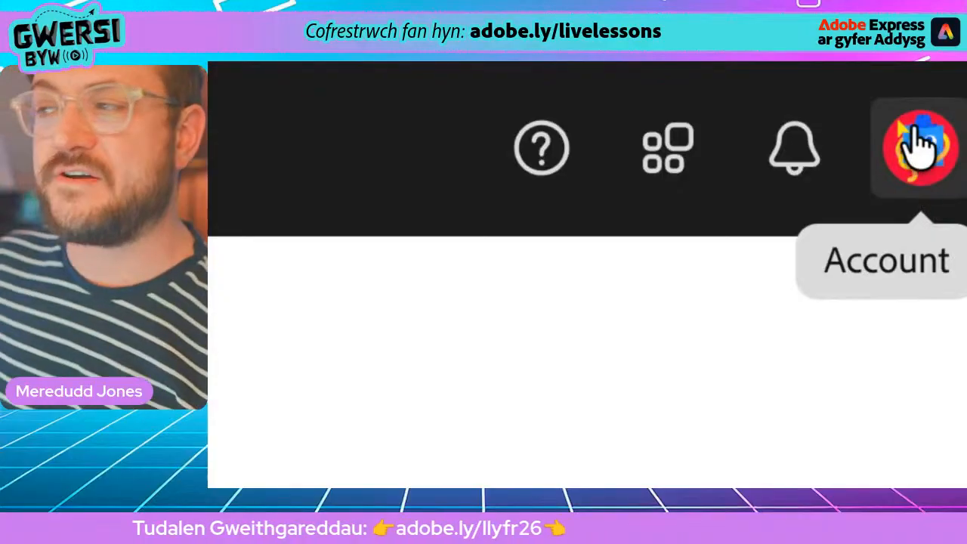
# - Change the account's preferred language to Cymraeg (Y Deyrnas Unedig) and close the settings
pyautogui.click(921, 159)
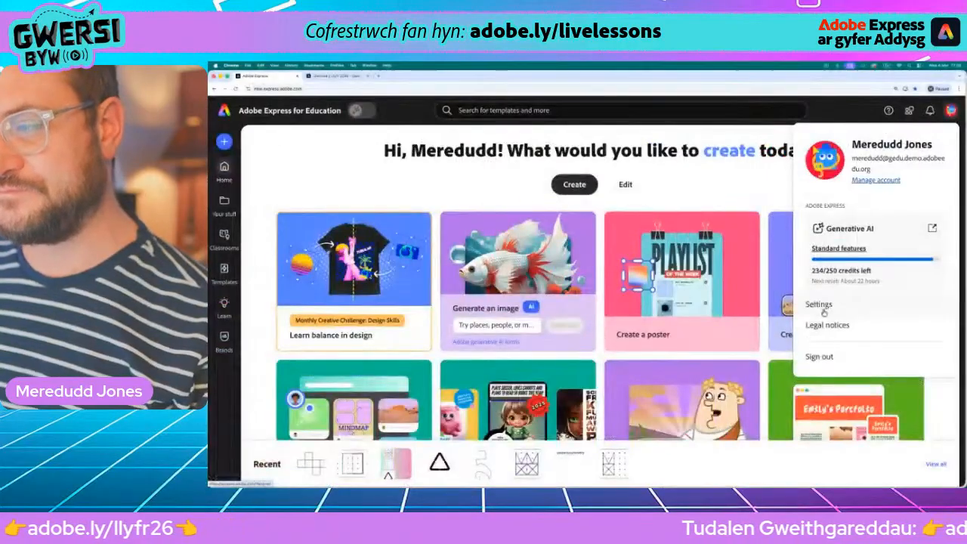
pyautogui.click(820, 306)
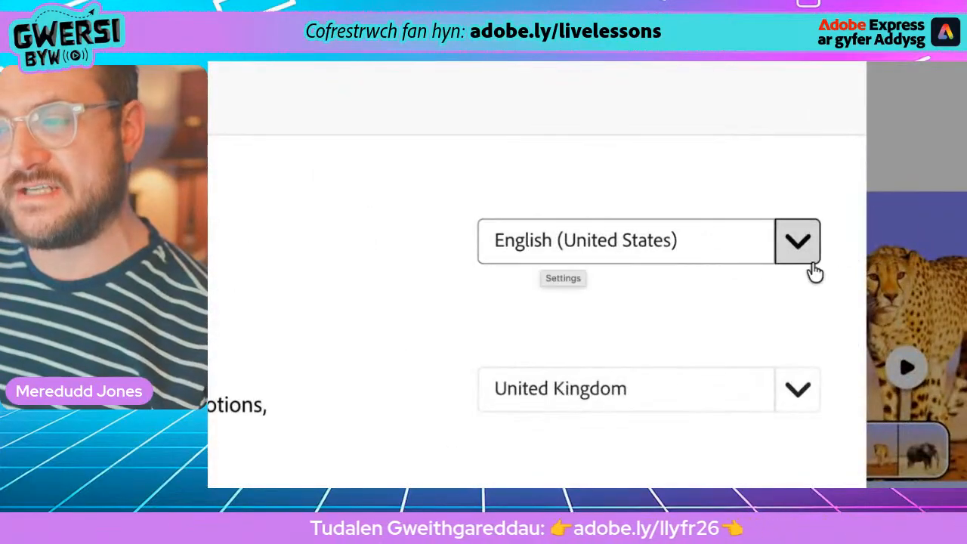
pyautogui.click(799, 251)
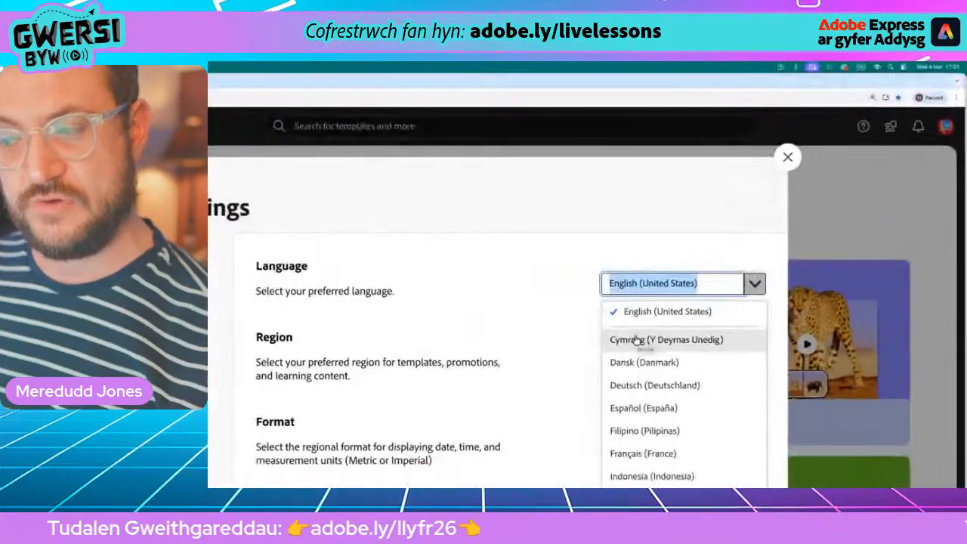
pyautogui.click(639, 340)
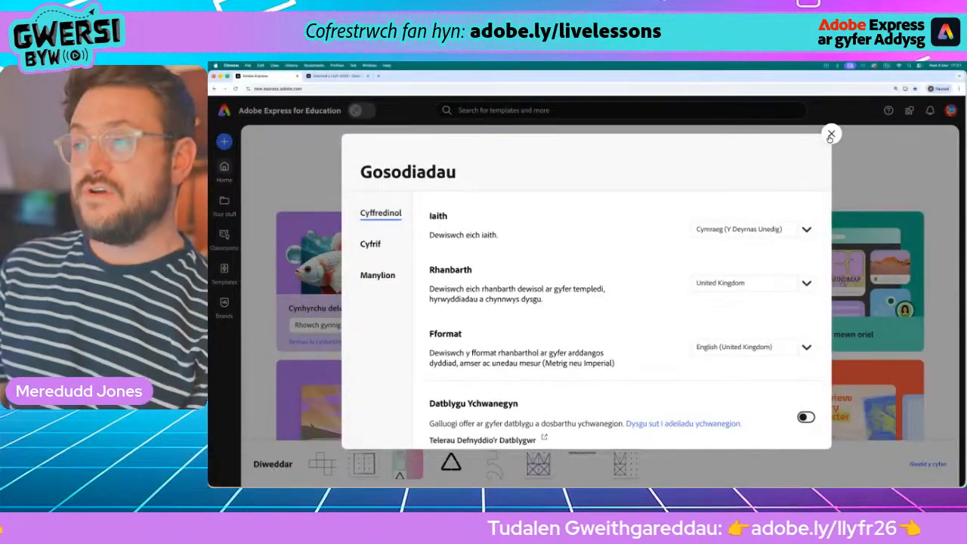
pyautogui.click(808, 159)
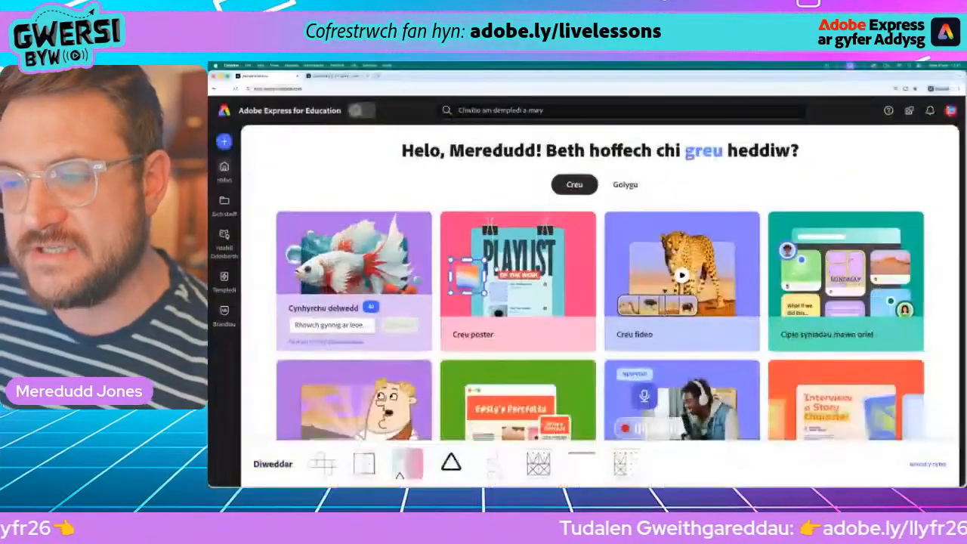
# - Create a blank poster and open the colour options for its page background
pyautogui.click(496, 267)
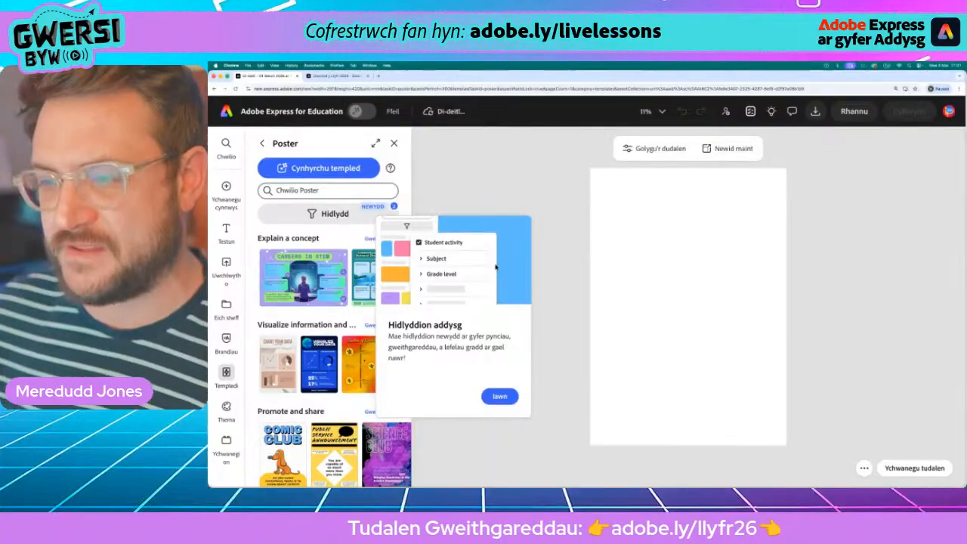
pyautogui.click(500, 397)
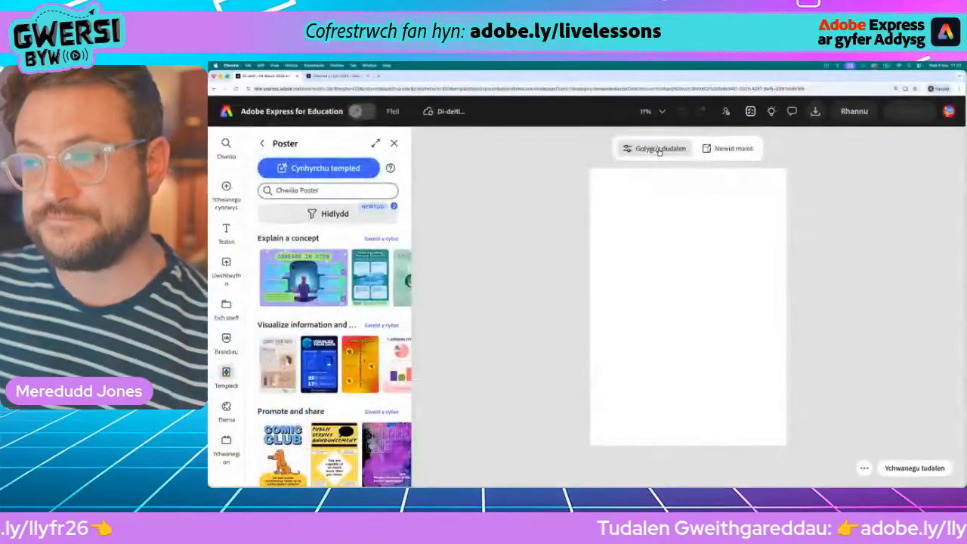
pyautogui.click(640, 162)
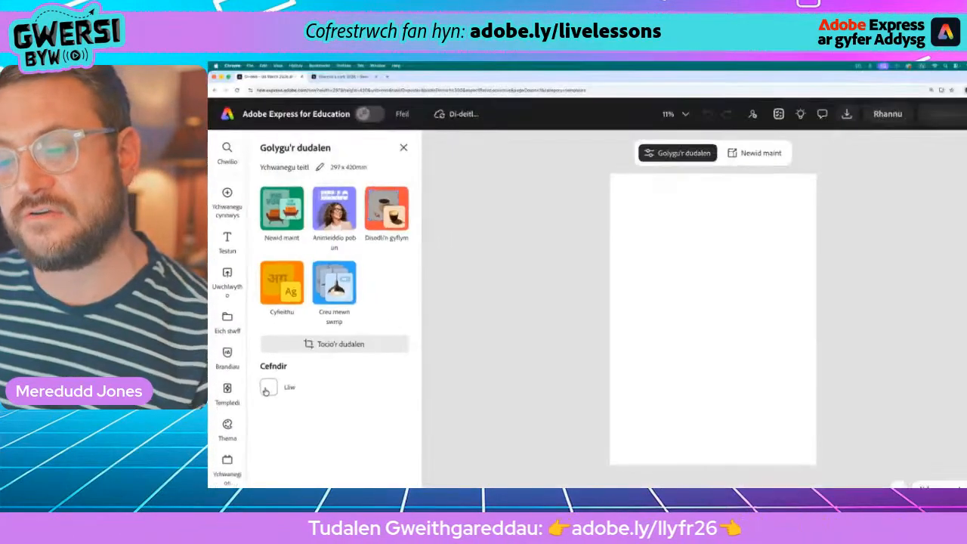
pyautogui.click(310, 400)
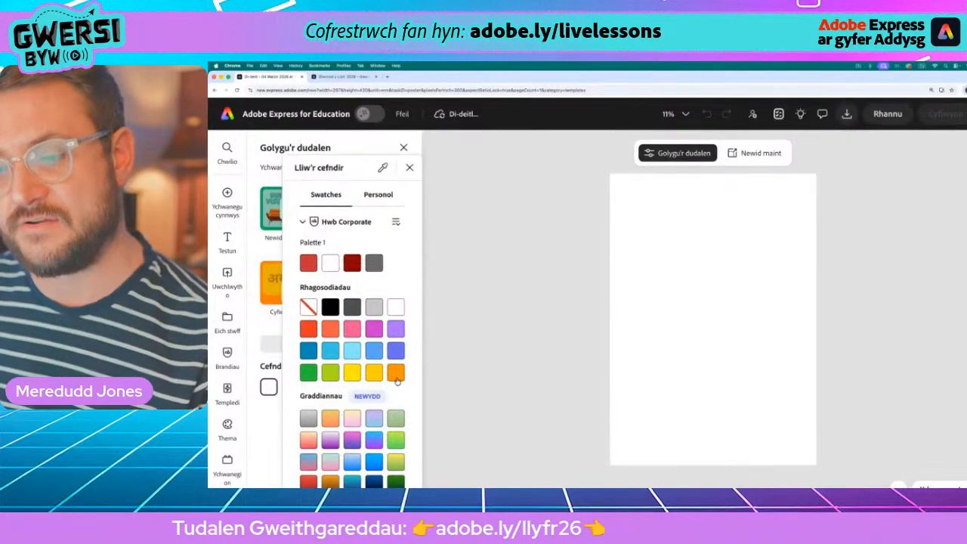
# - Try out the preset orange, yellow, green and blue swatches as the page background
pyautogui.click(395, 373)
pyautogui.click(374, 372)
pyautogui.click(353, 373)
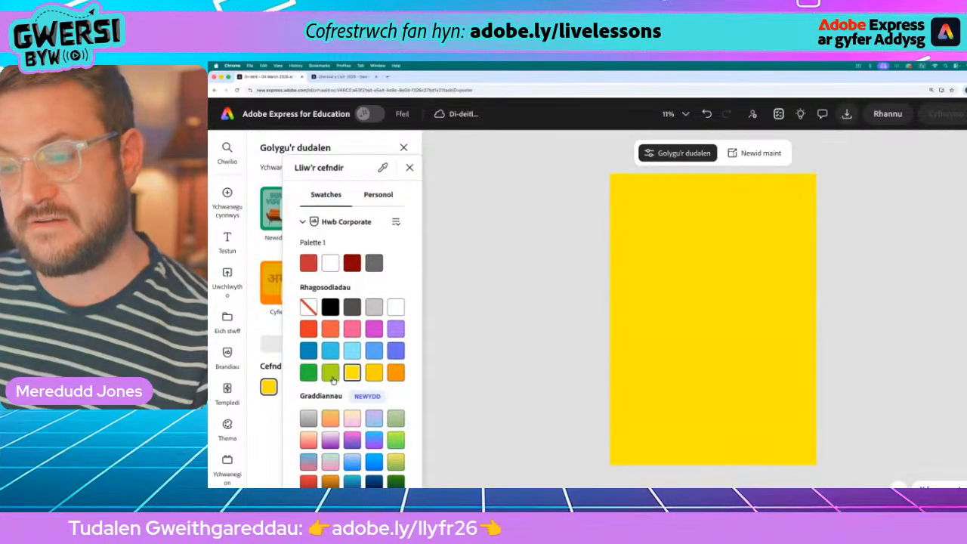
pyautogui.click(330, 372)
pyautogui.click(330, 351)
pyautogui.click(352, 351)
pyautogui.click(374, 350)
pyautogui.click(396, 351)
pyautogui.click(396, 372)
pyautogui.click(374, 373)
pyautogui.click(352, 372)
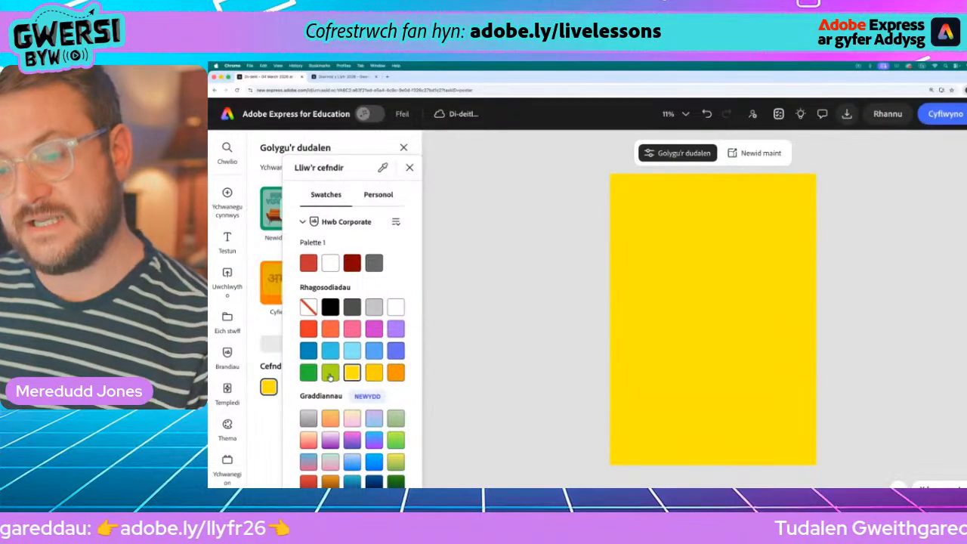
pyautogui.click(330, 372)
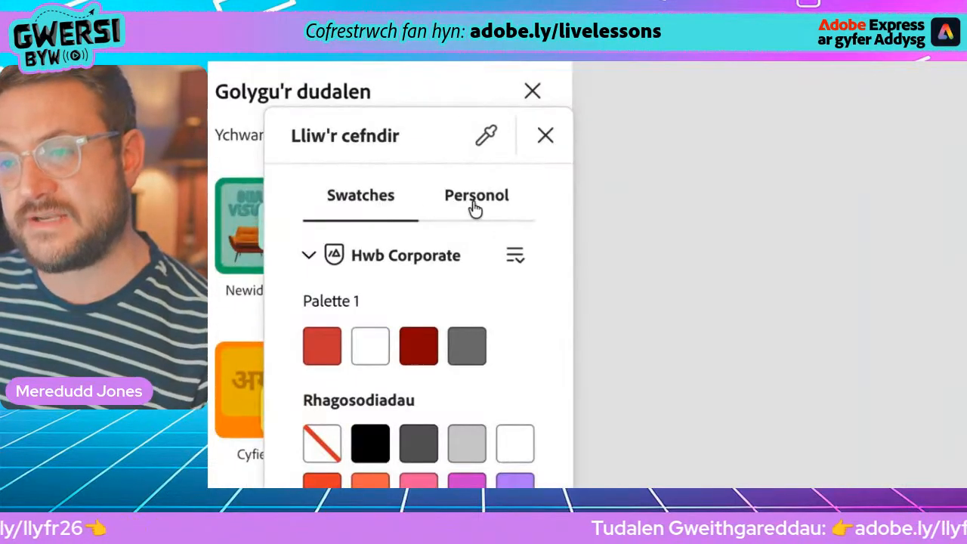
# - Give the page background a custom solid light cyan fill, #73FBFF, and close the colour options
pyautogui.click(475, 203)
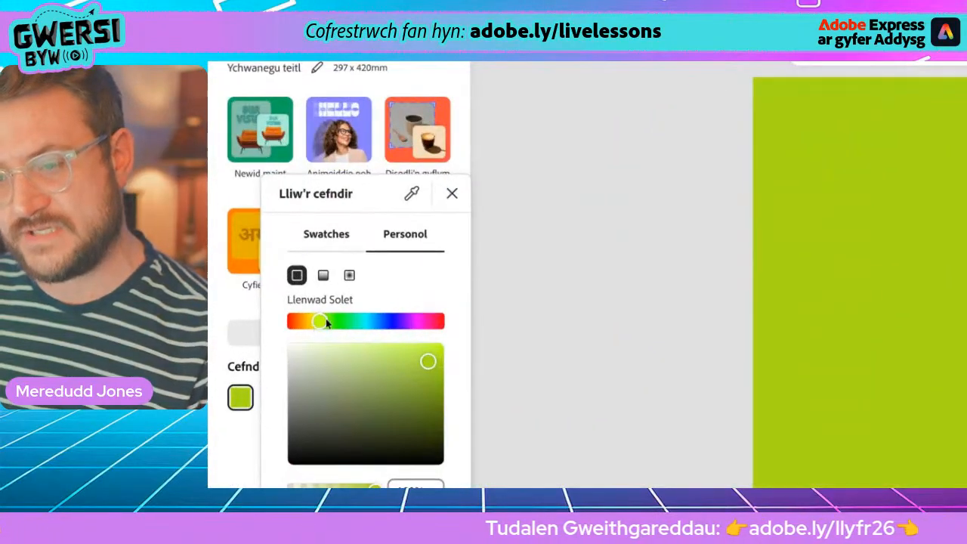
pyautogui.moveTo(316, 322); pyautogui.dragTo(345, 322)
pyautogui.moveTo(427, 361); pyautogui.dragTo(365, 346)
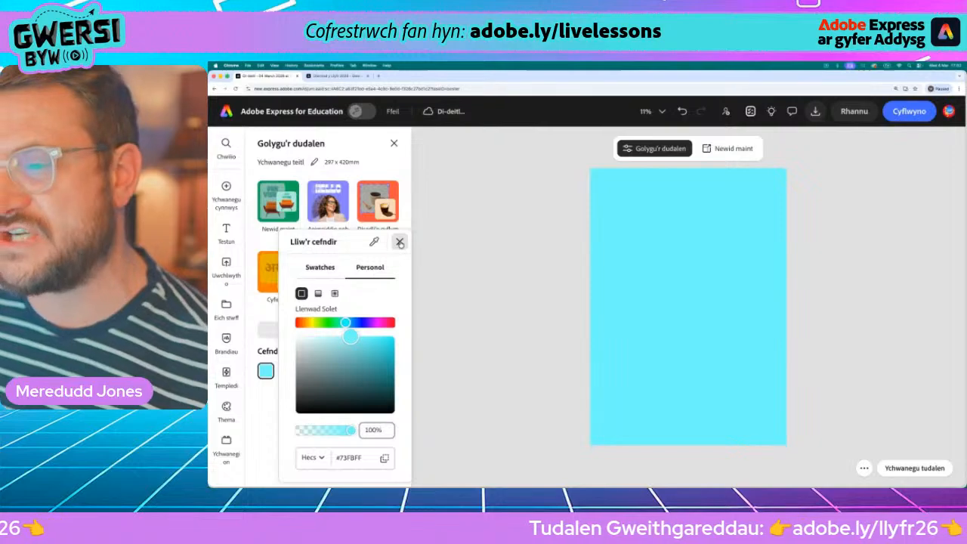
pyautogui.click(400, 241)
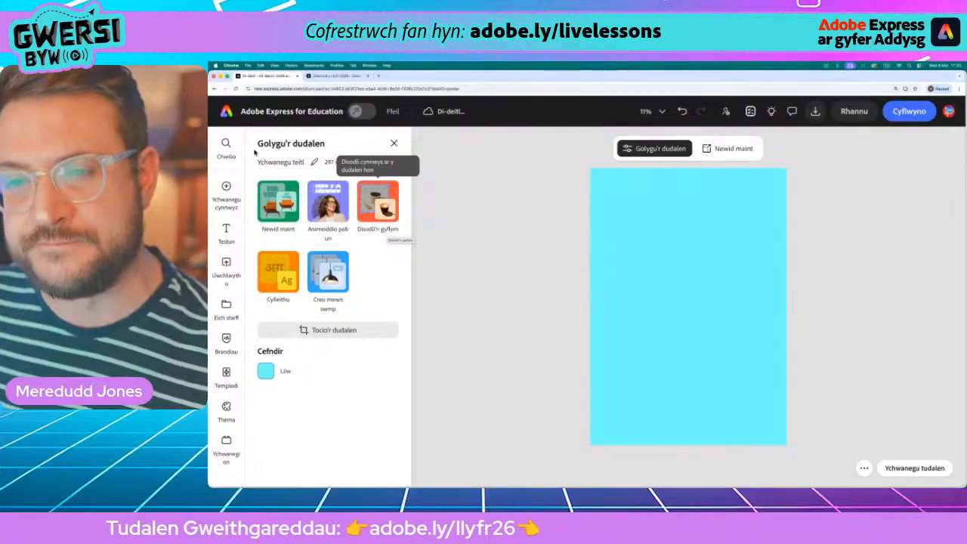
# - Add the wide, outlined grey rounded rectangle from the Rectangles shapes to the page
pyautogui.moveTo(236, 195)
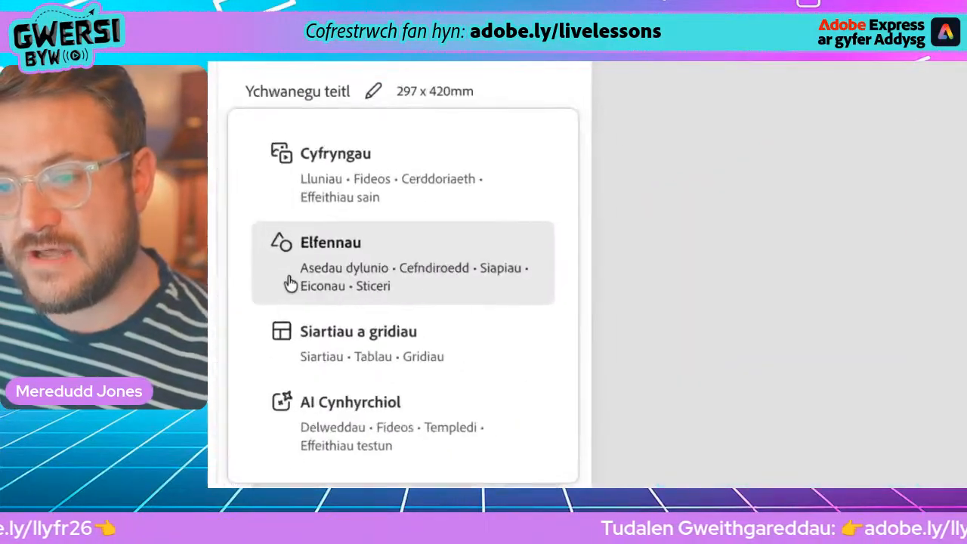
pyautogui.click(340, 276)
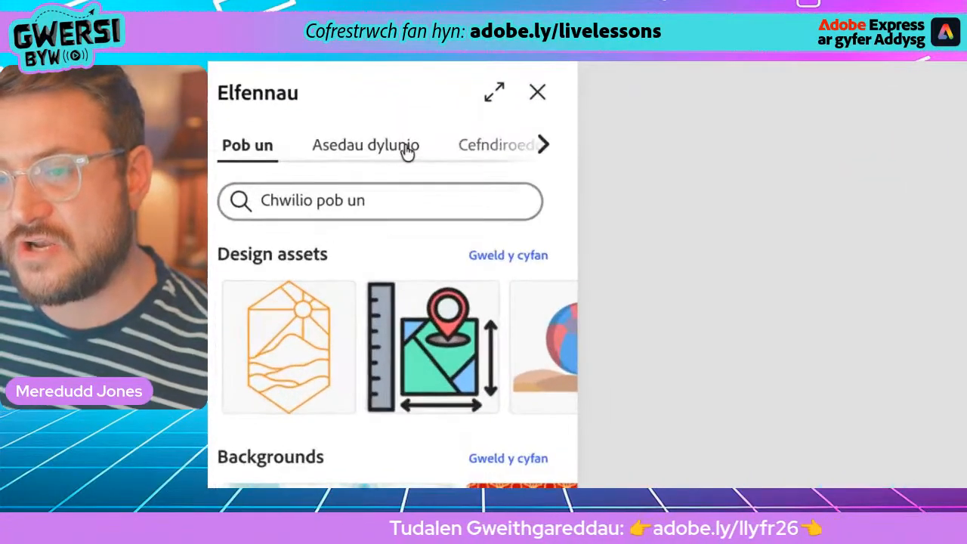
pyautogui.click(549, 154)
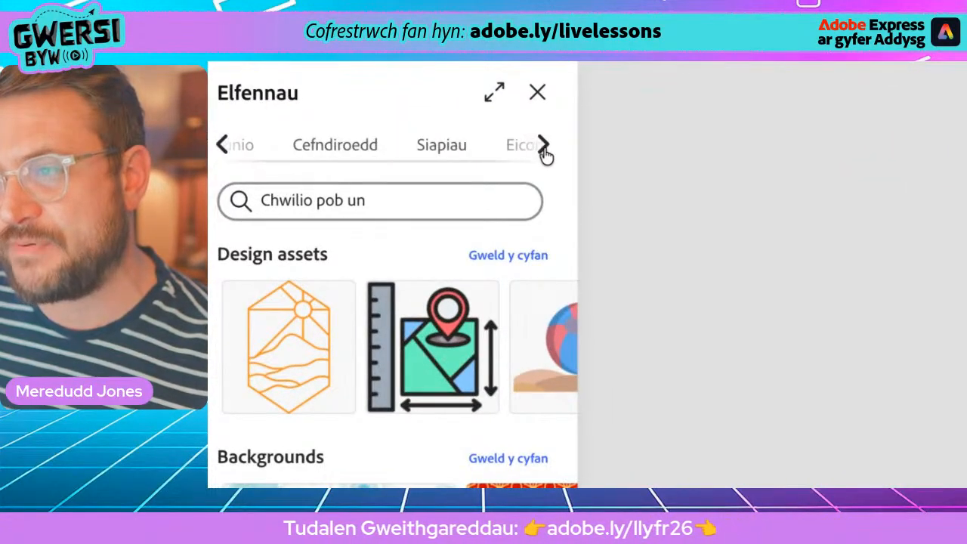
pyautogui.click(455, 157)
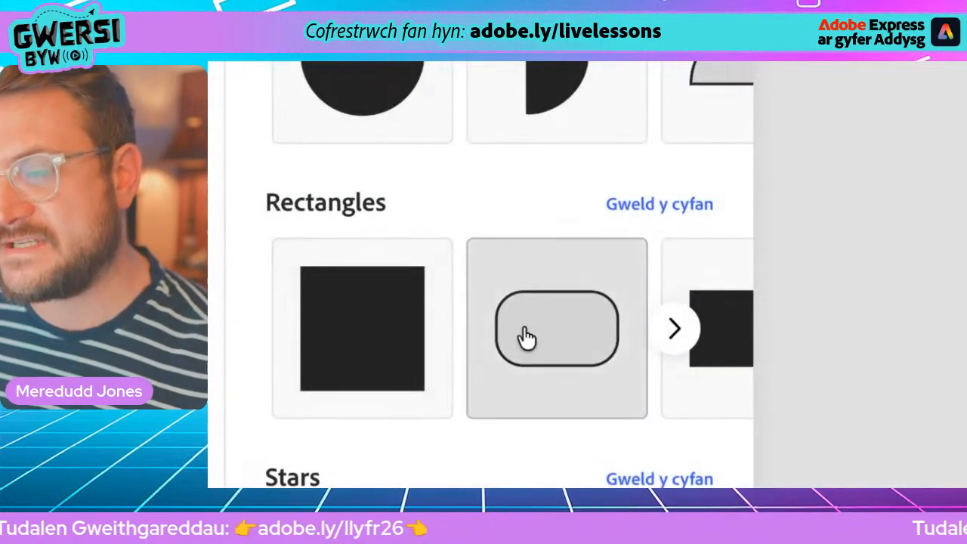
pyautogui.hscroll(3, 340, 367)
pyautogui.hscroll(-3, 527, 338)
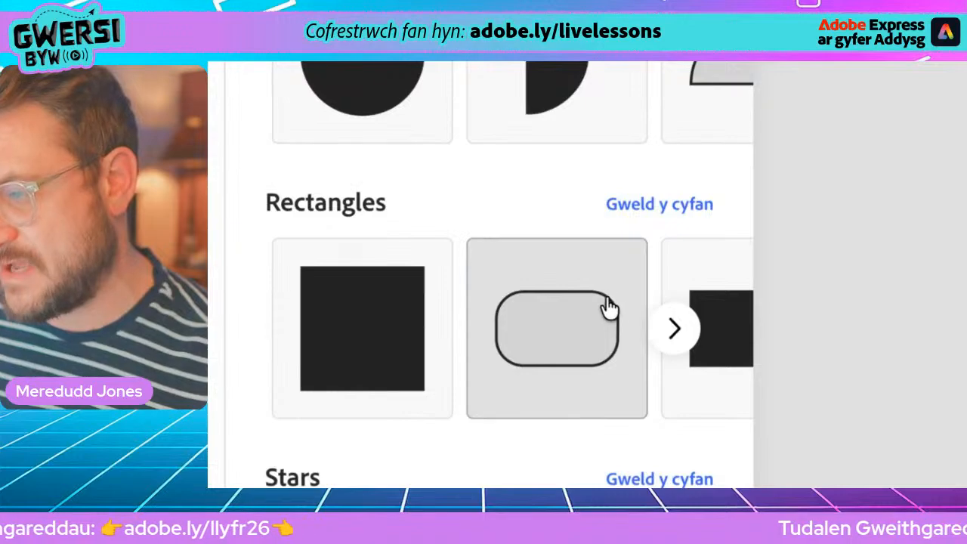
pyautogui.hscroll(3, 521, 321)
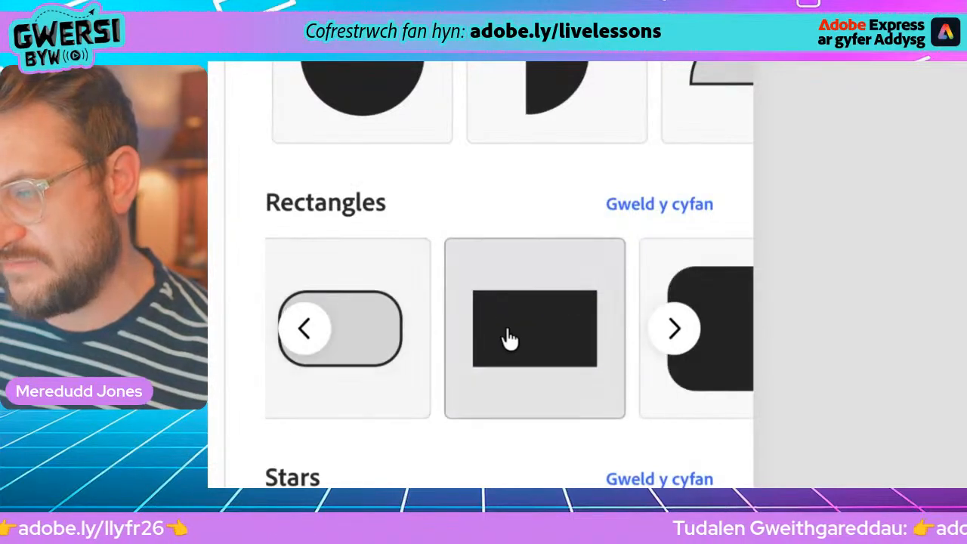
pyautogui.hscroll(3, 508, 339)
pyautogui.hscroll(3, 451, 317)
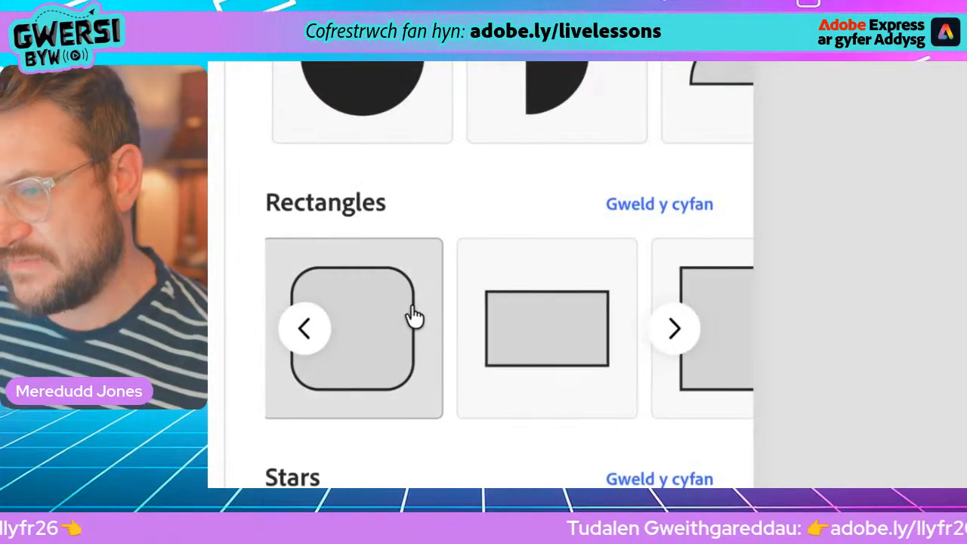
pyautogui.hscroll(-5, 417, 317)
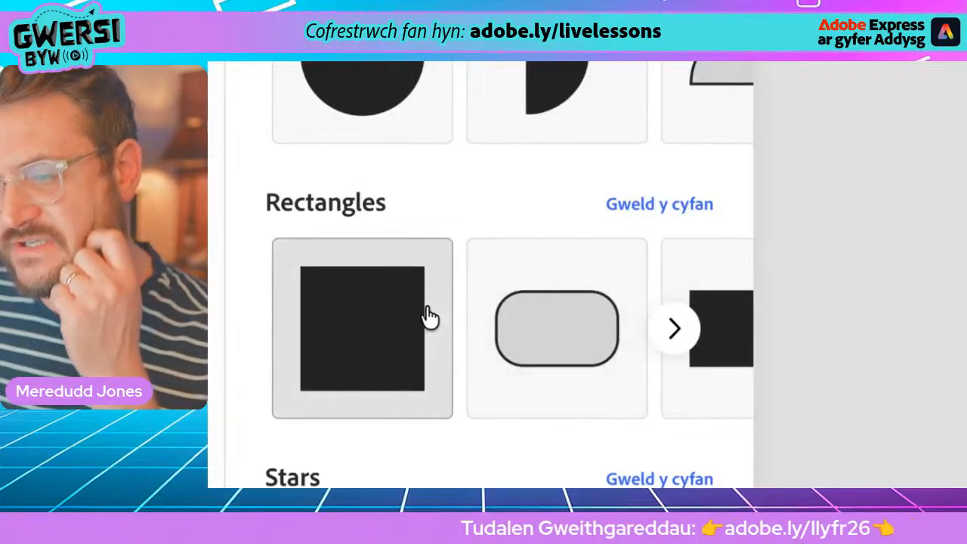
pyautogui.hscroll(5, 429, 317)
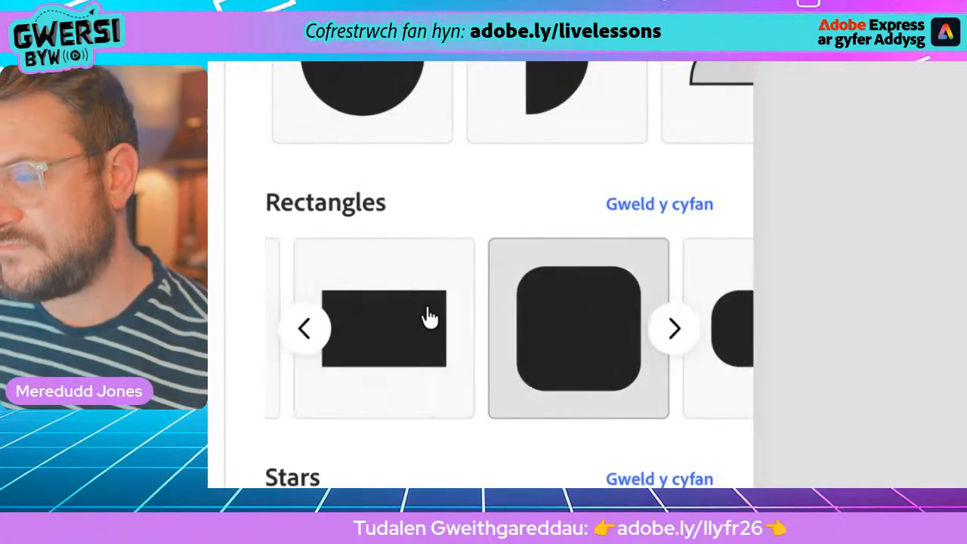
pyautogui.hscroll(-2, 429, 317)
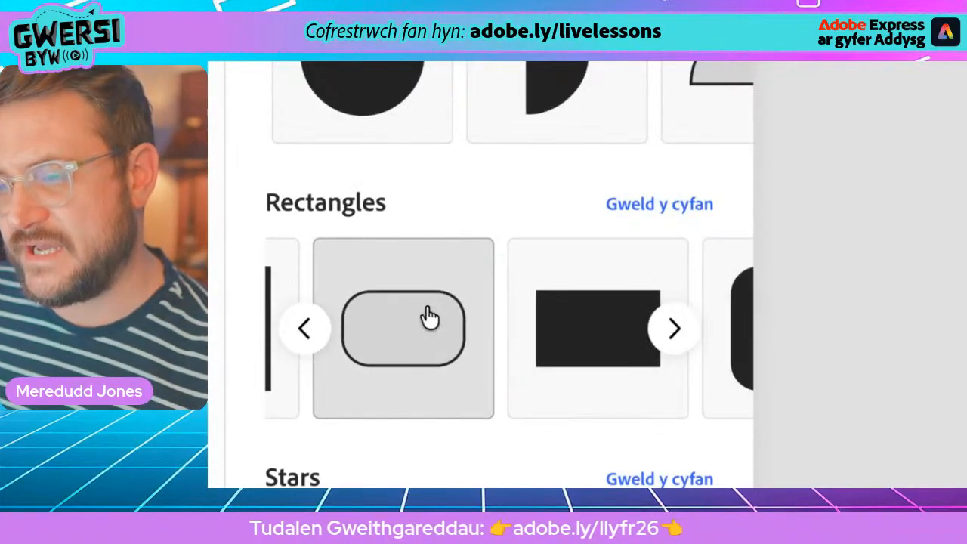
pyautogui.click(427, 330)
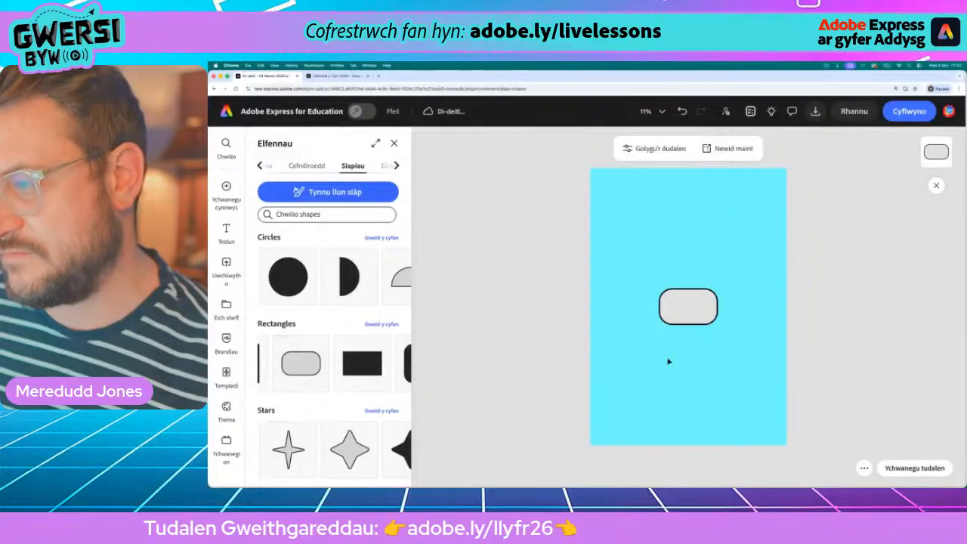
# - Stretch the rounded rectangle on all four sides until it nearly fills the poster, leaving a narrow cyan margin around it
pyautogui.click(684, 306)
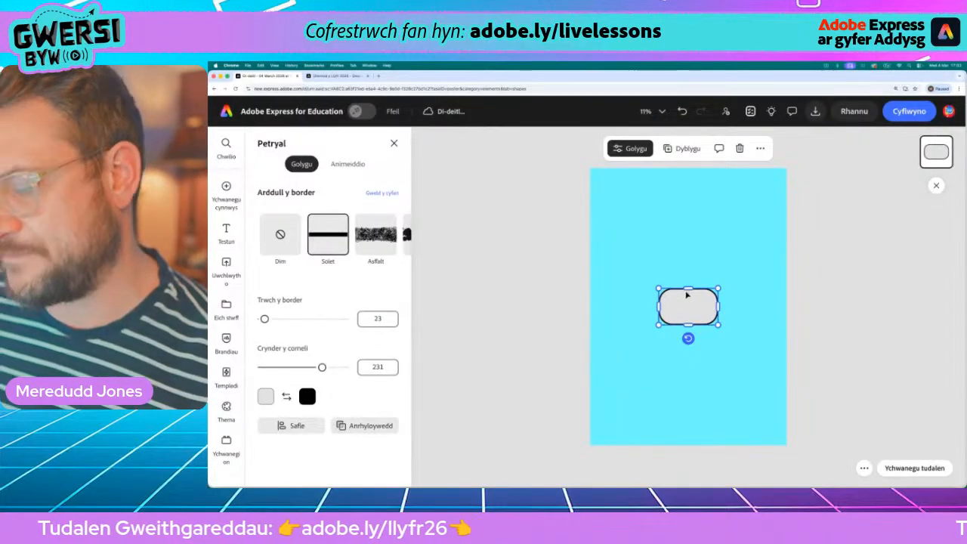
pyautogui.moveTo(615, 289); pyautogui.dragTo(615, 180)
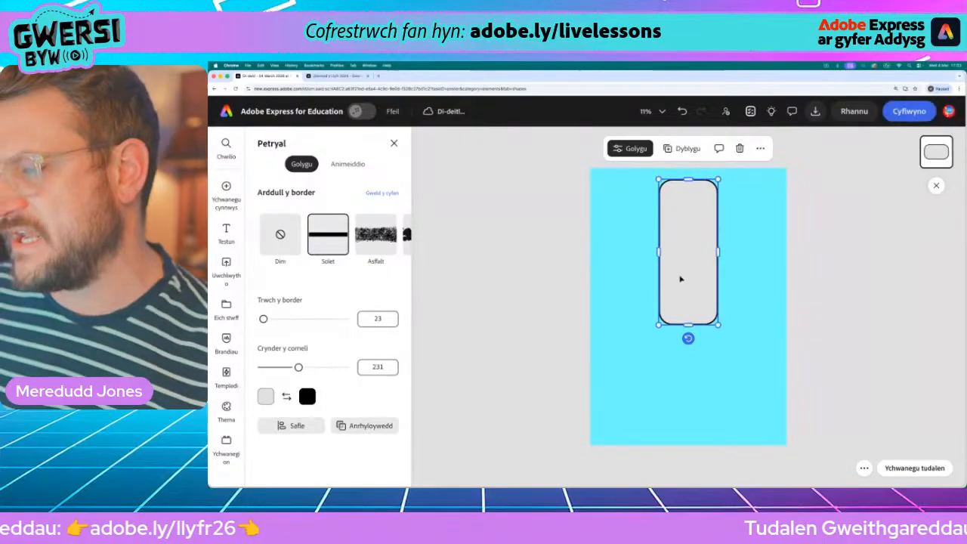
pyautogui.moveTo(657, 252); pyautogui.dragTo(599, 251)
pyautogui.moveTo(720, 252); pyautogui.dragTo(779, 253)
pyautogui.moveTo(690, 325); pyautogui.dragTo(673, 435)
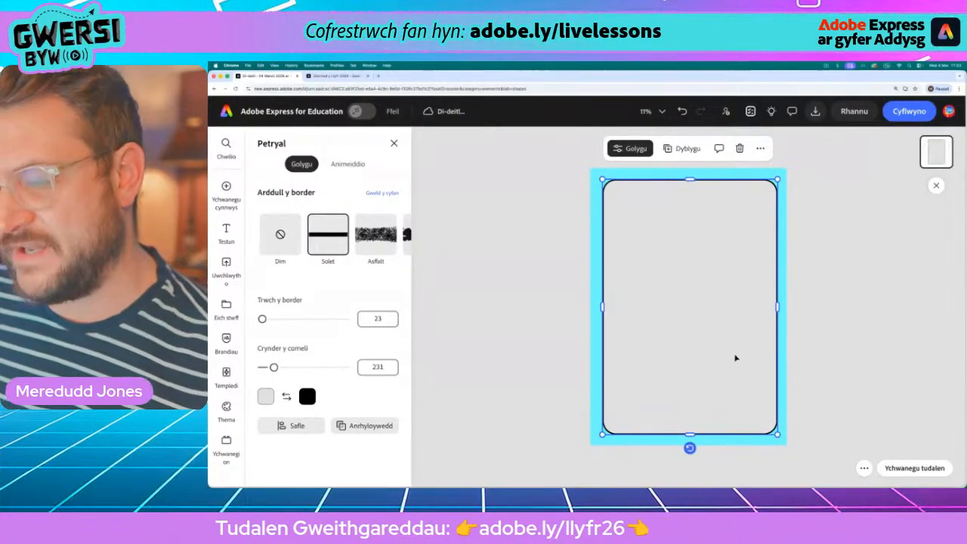
# - Centre the enlarged rectangle horizontally and vertically on the page using the alignment guides
pyautogui.moveTo(673, 250); pyautogui.dragTo(672, 250)
pyautogui.moveTo(719, 275); pyautogui.dragTo(713, 247)
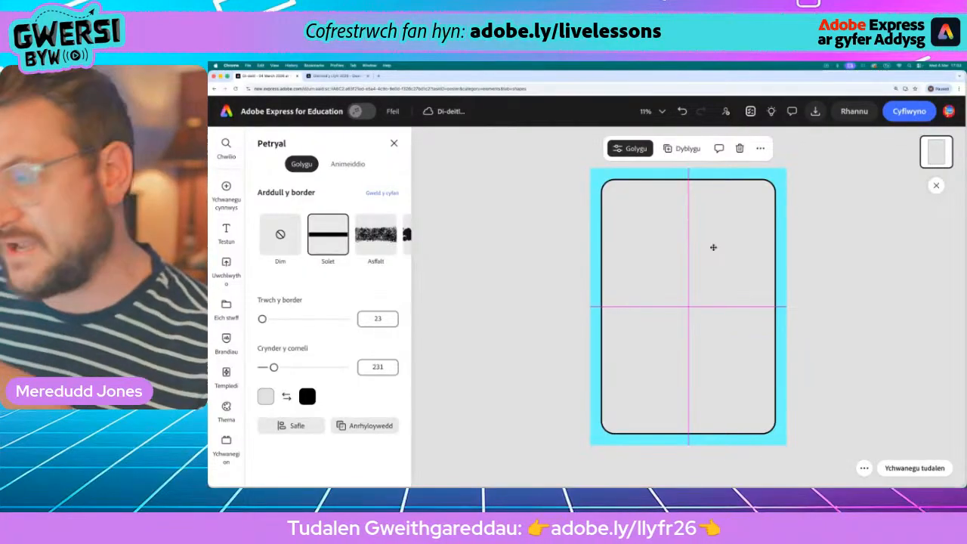
pyautogui.moveTo(713, 247); pyautogui.dragTo(714, 249)
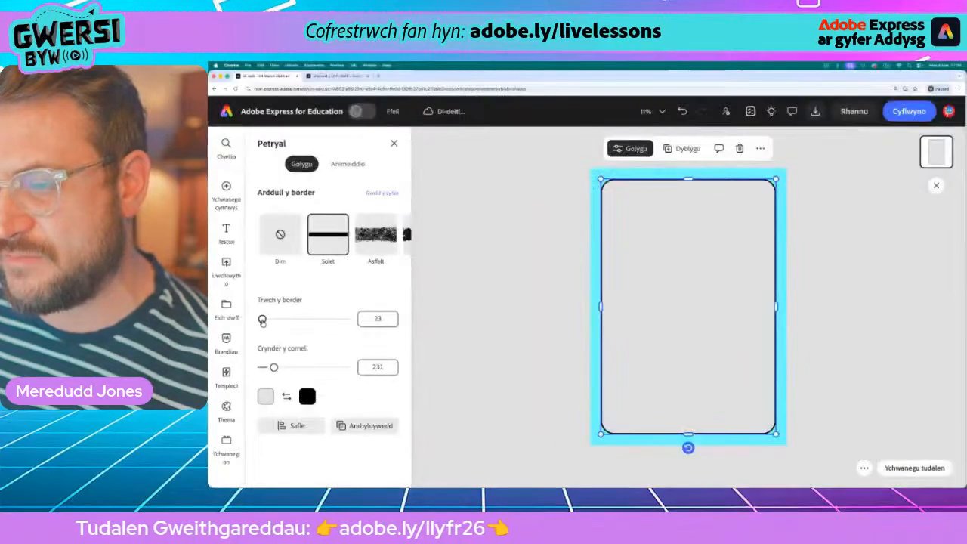
# - Remove the rectangle's border by reducing its thickness to 0
pyautogui.moveTo(262, 319); pyautogui.dragTo(208, 321)
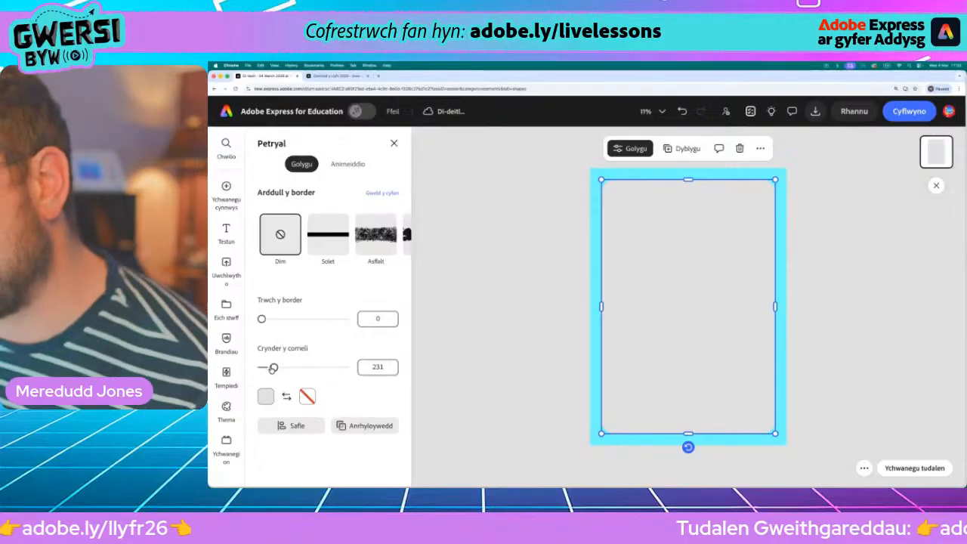
# - Round the rectangle's corners further by setting the corner roundness to 331, and keep the rectangle selected
pyautogui.moveTo(273, 368)
pyautogui.mouseDown()
pyautogui.moveTo(340, 368)
pyautogui.moveTo(270, 368)
pyautogui.mouseUp()
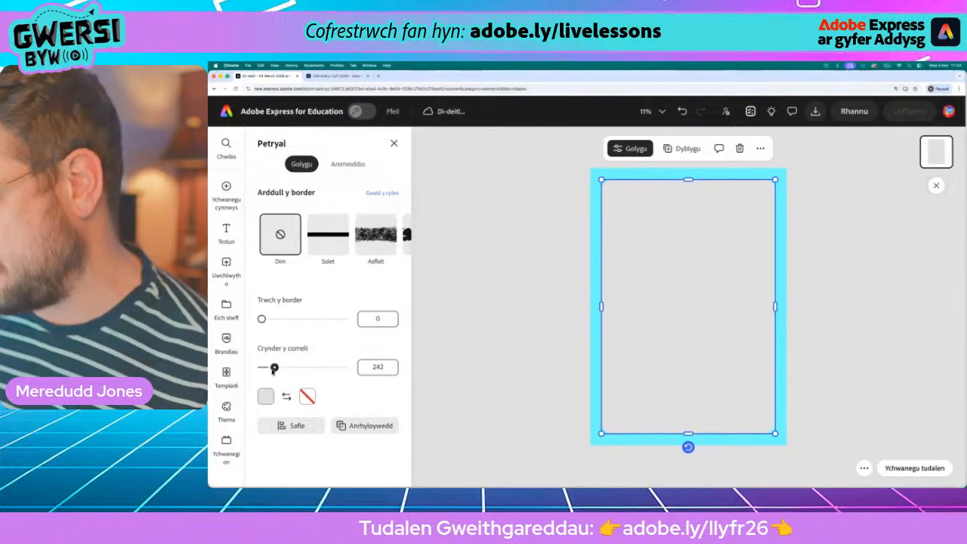
pyautogui.click(554, 369)
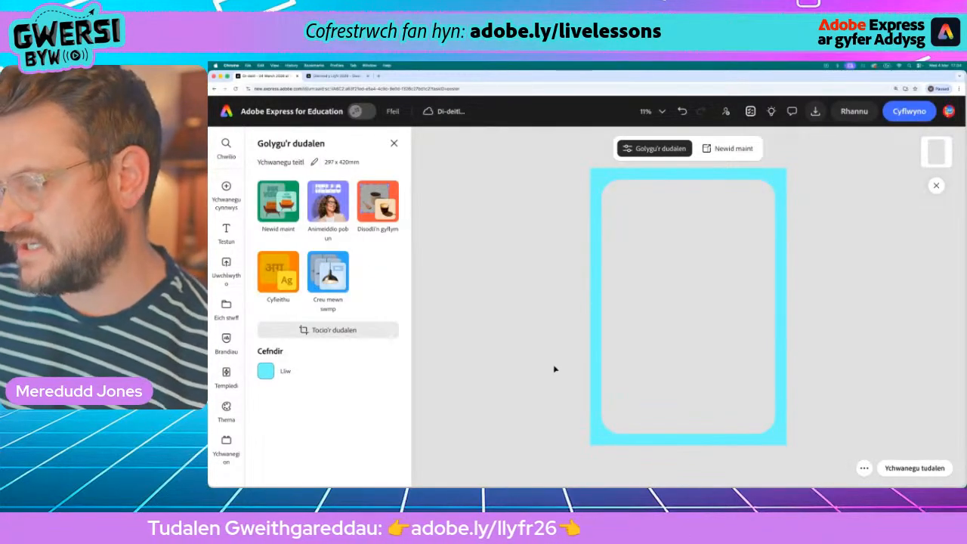
pyautogui.click(686, 304)
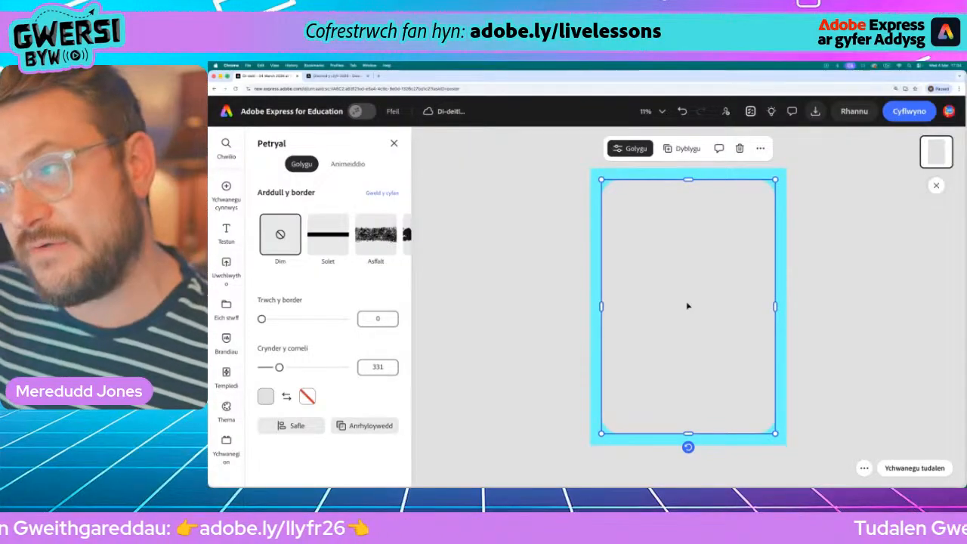
# - Try several gradient presets as the rectangle's fill and settle on the yellow-to-orange linear gradient
pyautogui.moveTo(225, 451)
pyautogui.moveTo(221, 346)
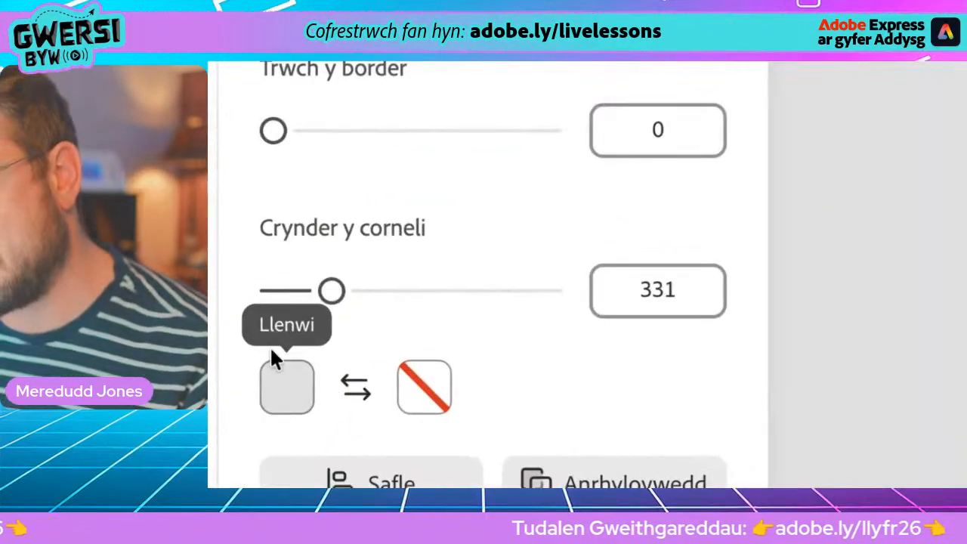
pyautogui.click(287, 397)
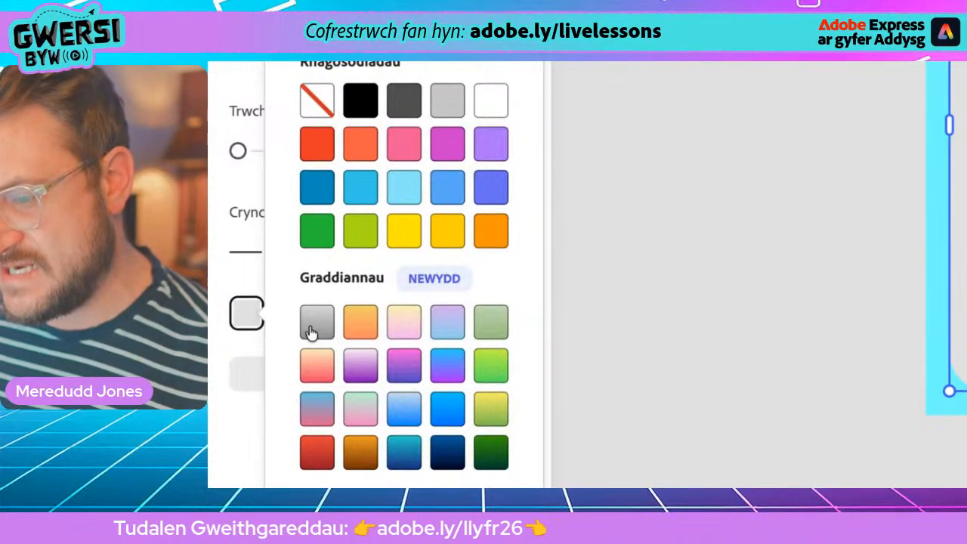
pyautogui.click(447, 365)
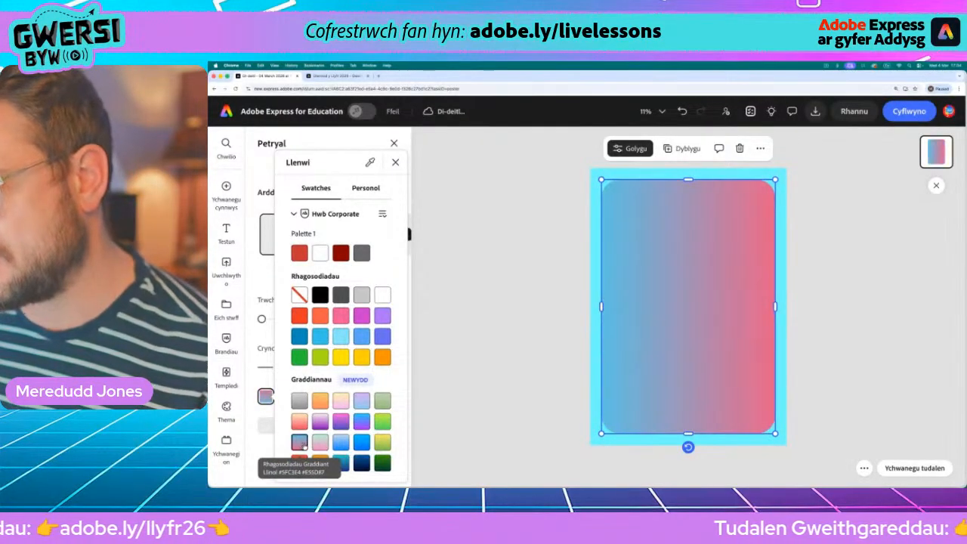
pyautogui.click(300, 442)
pyautogui.click(300, 422)
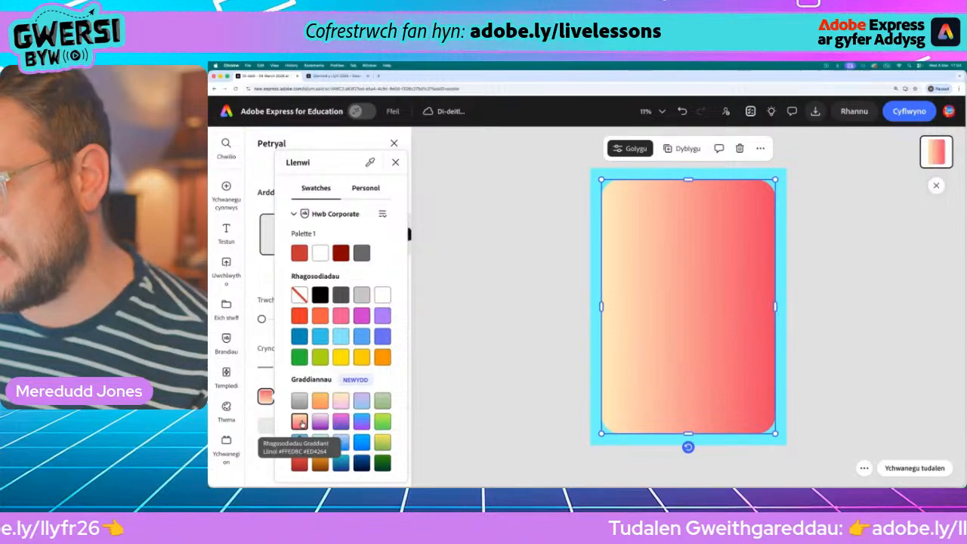
pyautogui.click(361, 400)
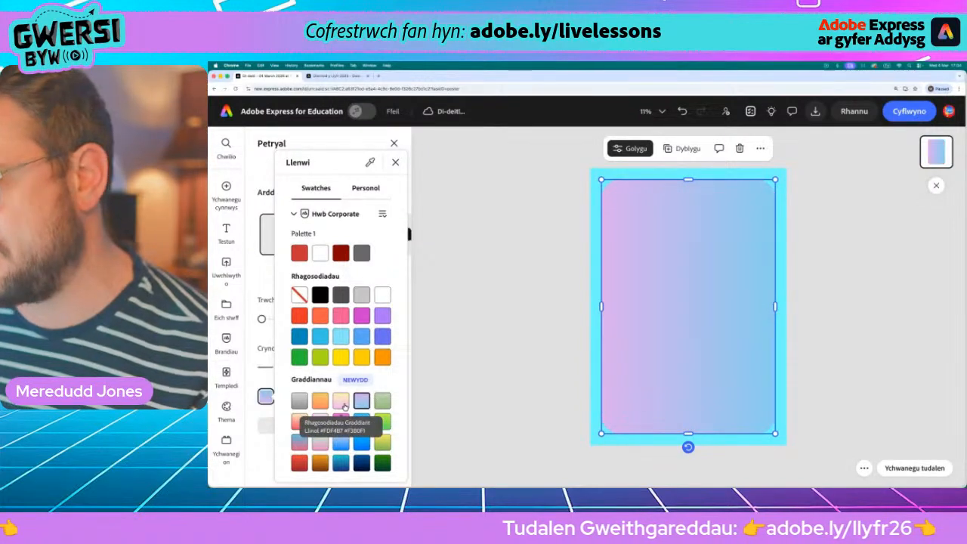
pyautogui.click(340, 401)
pyautogui.click(362, 420)
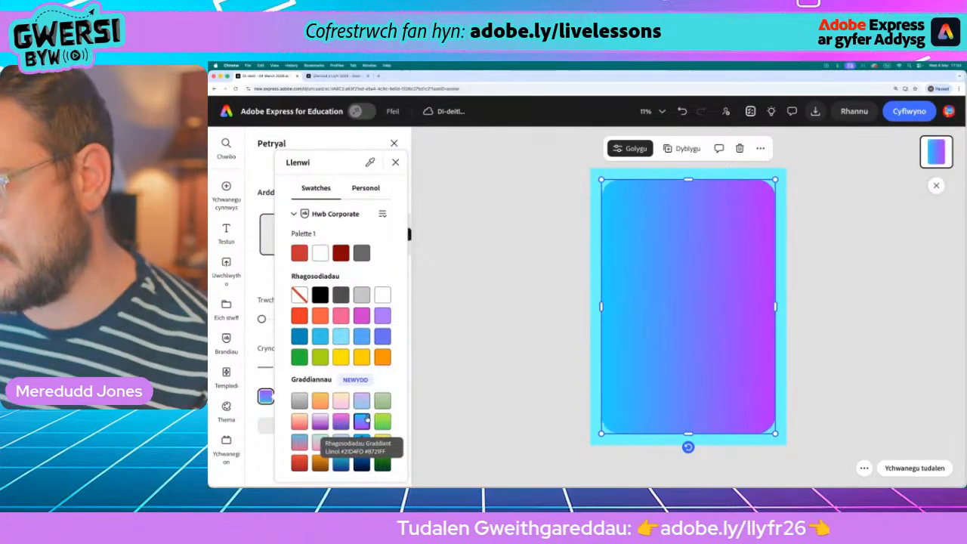
pyautogui.click(362, 442)
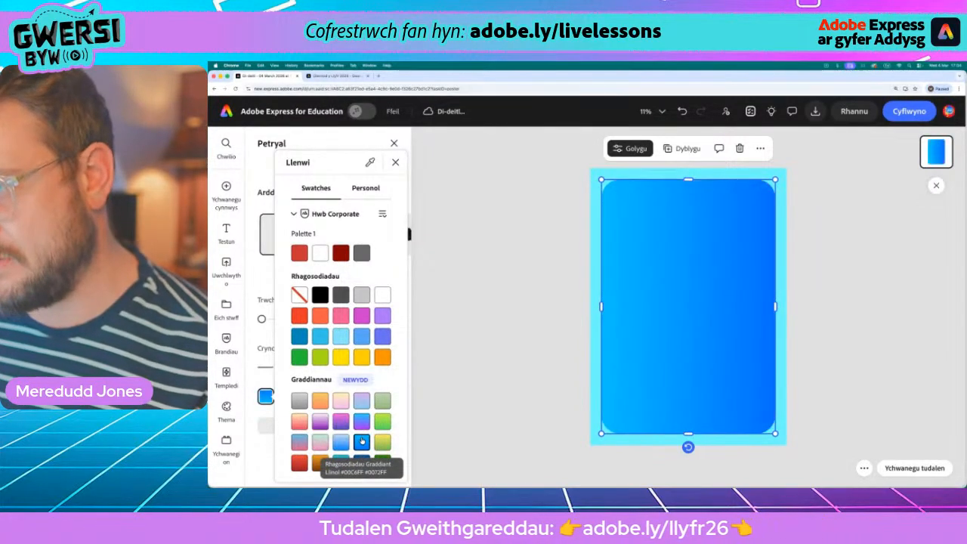
pyautogui.click(323, 443)
pyautogui.click(344, 463)
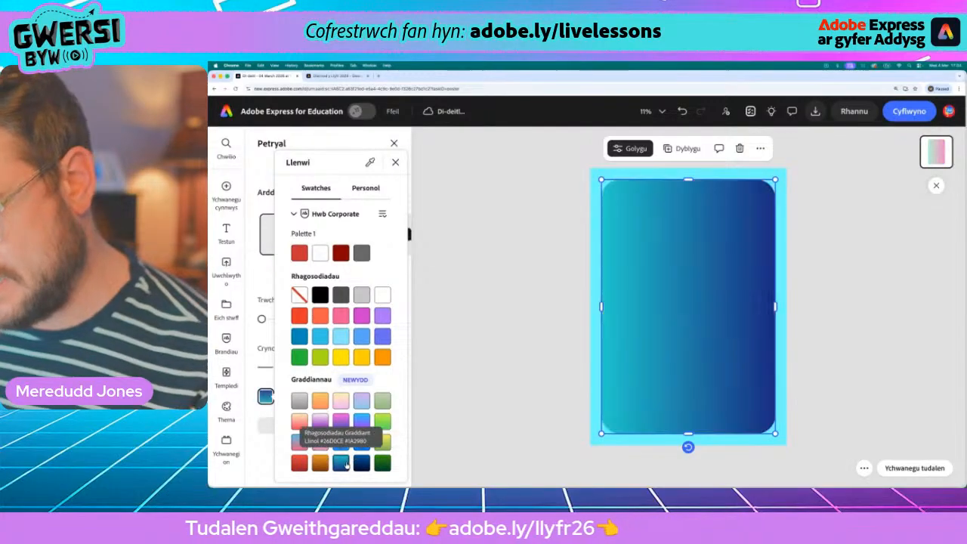
pyautogui.click(361, 463)
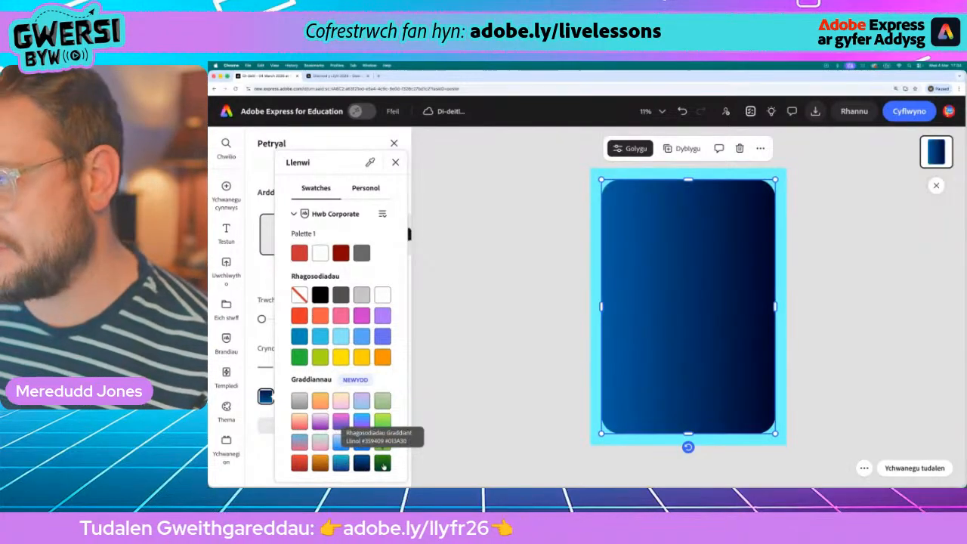
pyautogui.click(382, 464)
pyautogui.click(382, 422)
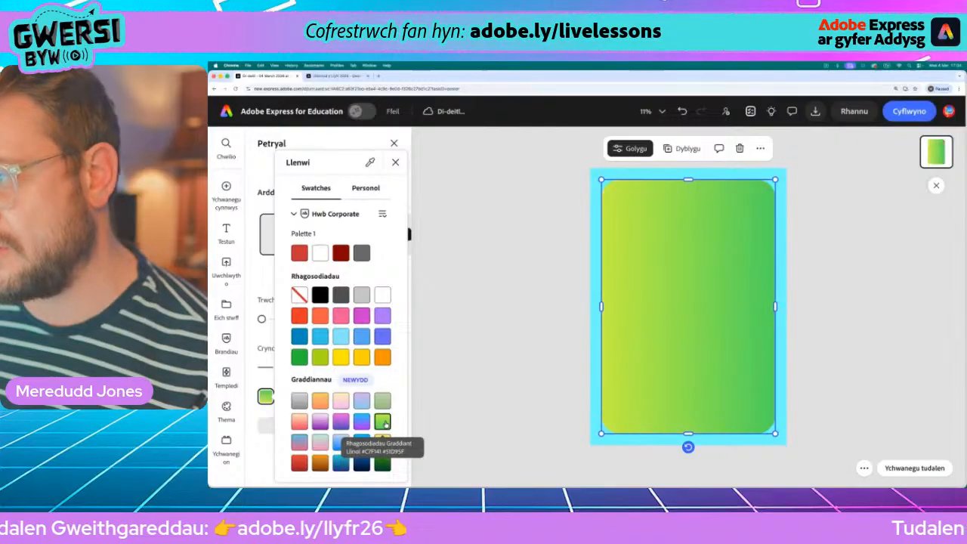
pyautogui.click(382, 401)
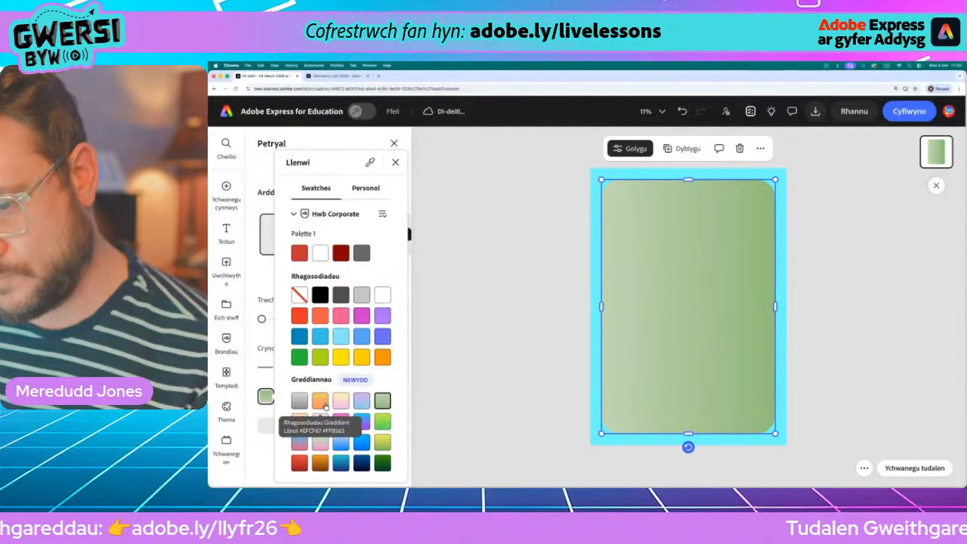
pyautogui.click(323, 403)
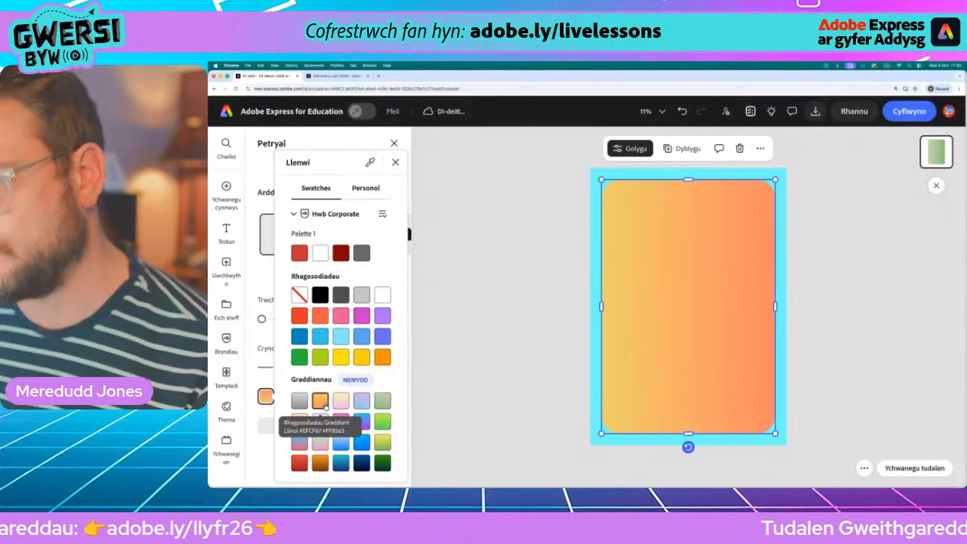
pyautogui.click(539, 313)
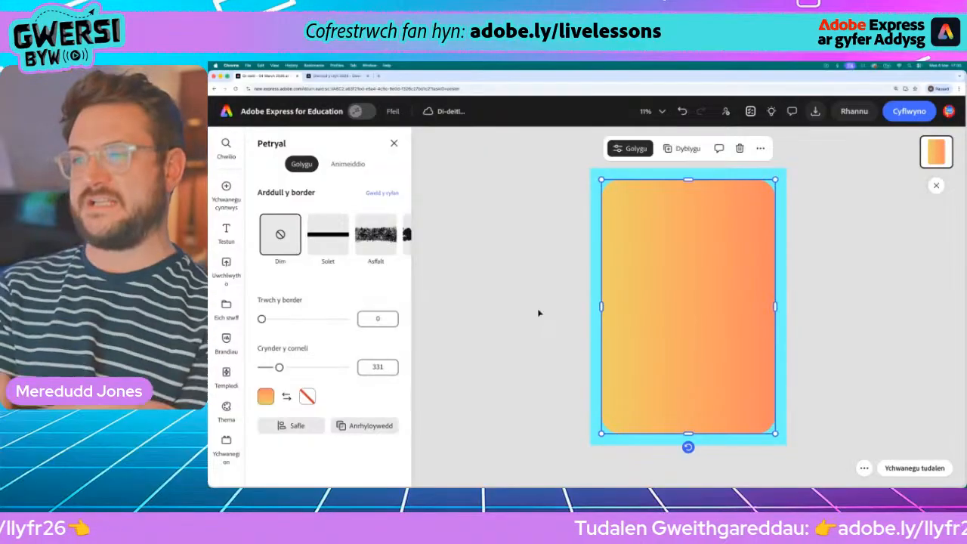
pyautogui.click(538, 312)
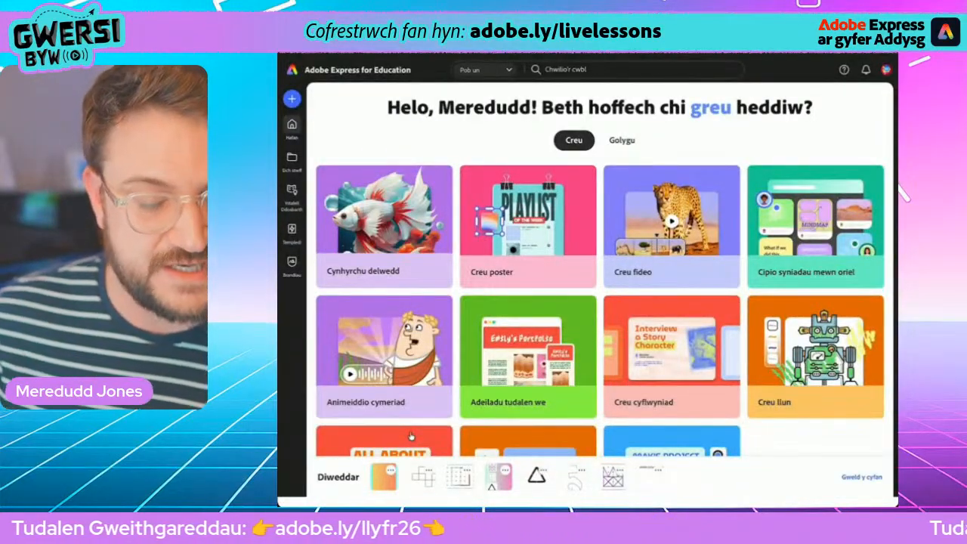
# - Create a new blank poster from the home page and set its page background to the preset green
pyautogui.click(411, 437)
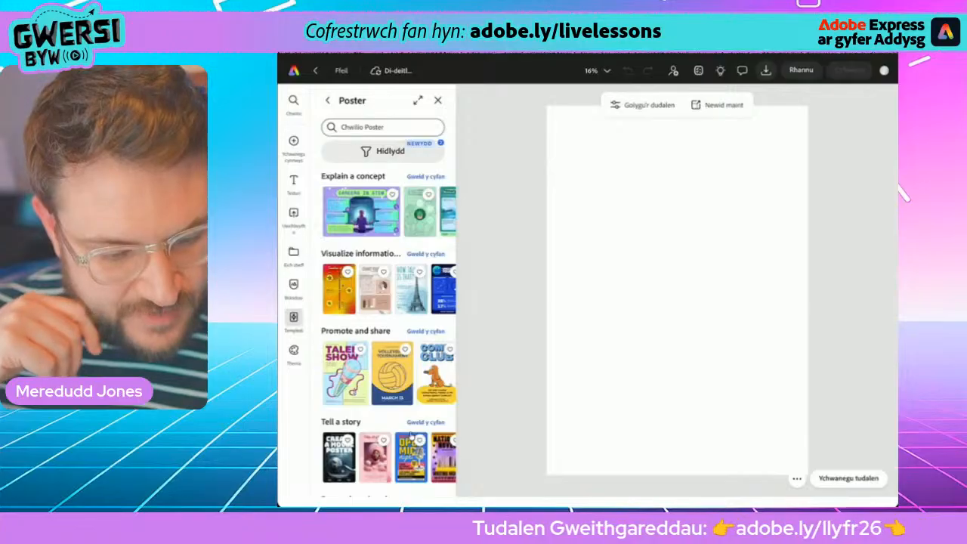
pyautogui.click(642, 105)
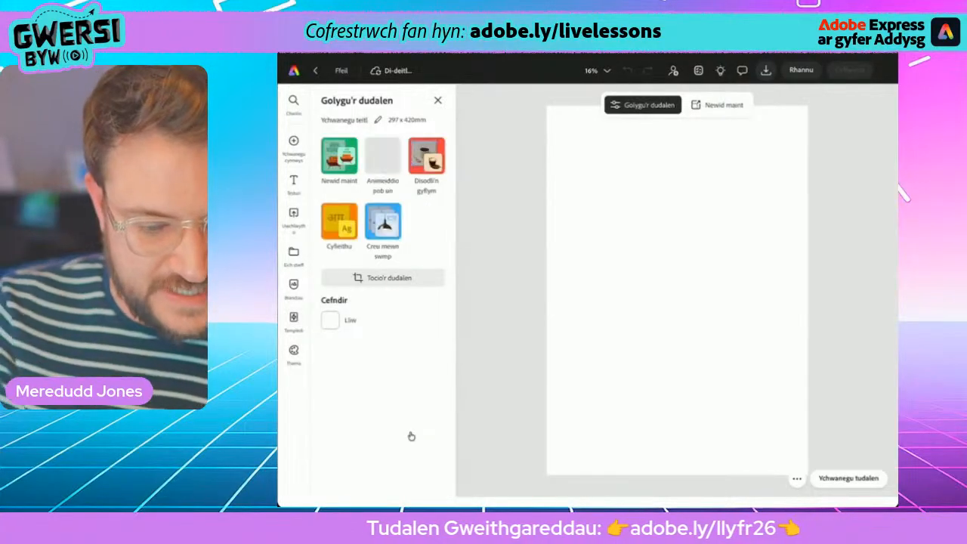
pyautogui.click(331, 321)
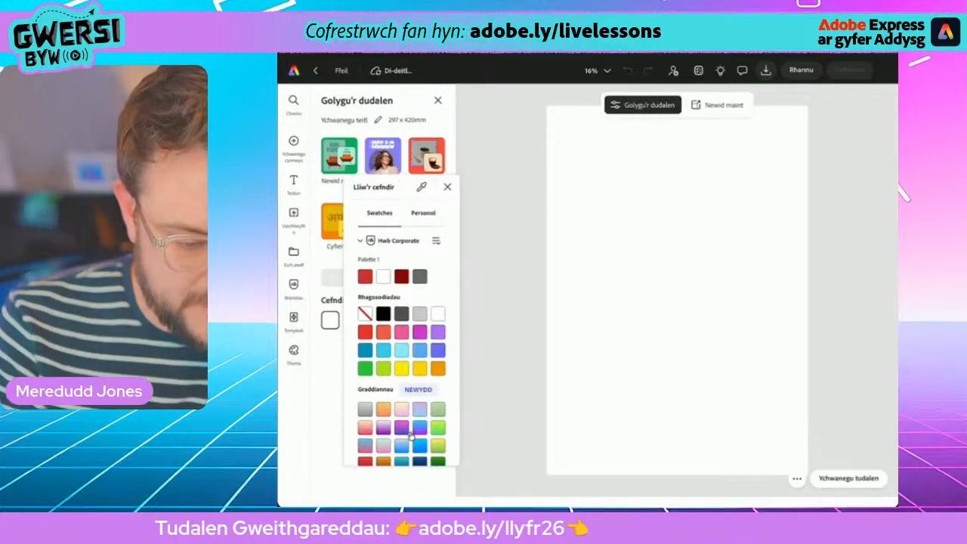
pyautogui.click(365, 369)
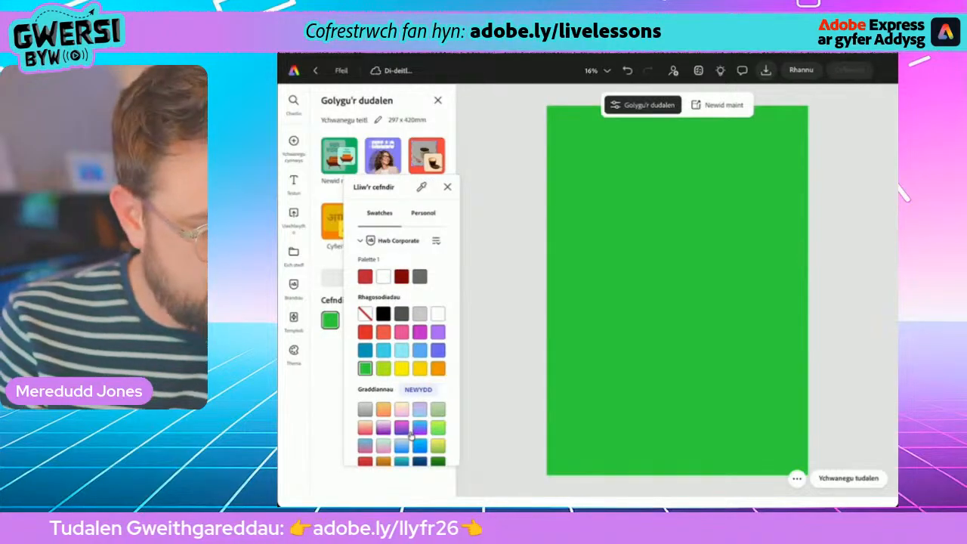
pyautogui.press('Escape')
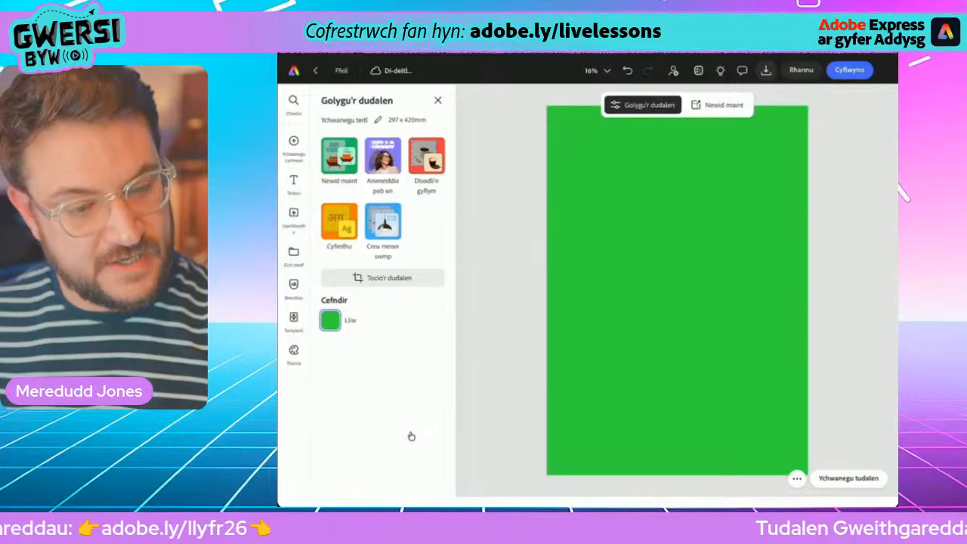
# - Add the outlined grey rounded rectangle from the Rectangles shapes to the green poster
pyautogui.click(294, 141)
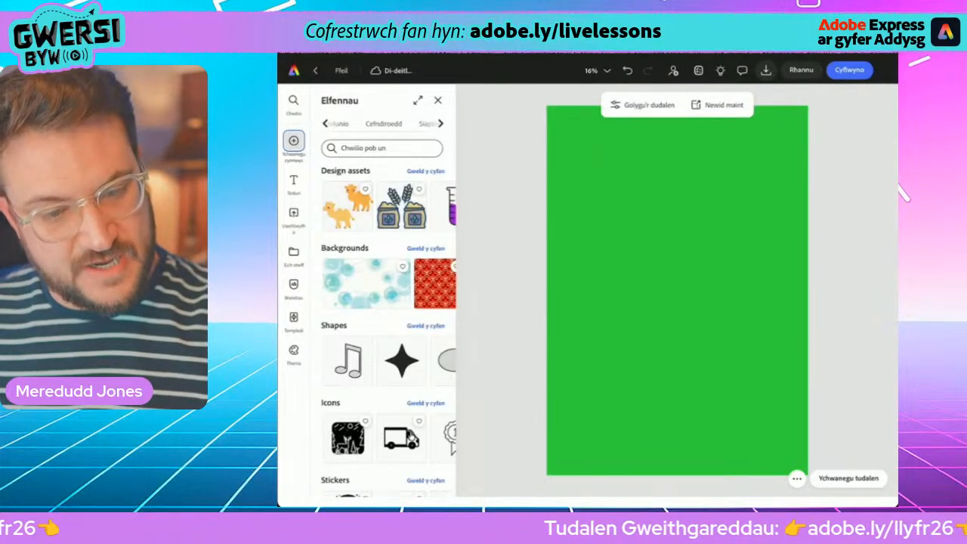
pyautogui.click(411, 124)
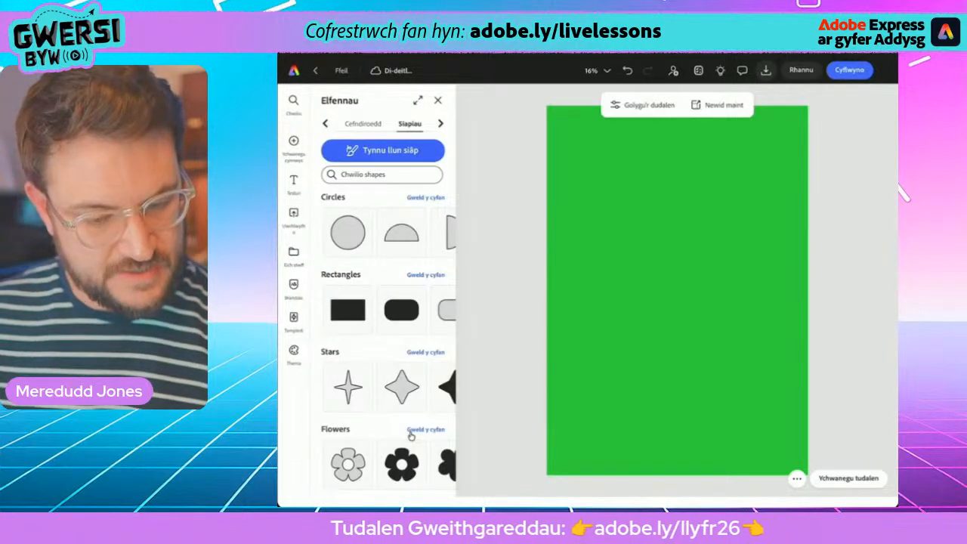
pyautogui.click(407, 309)
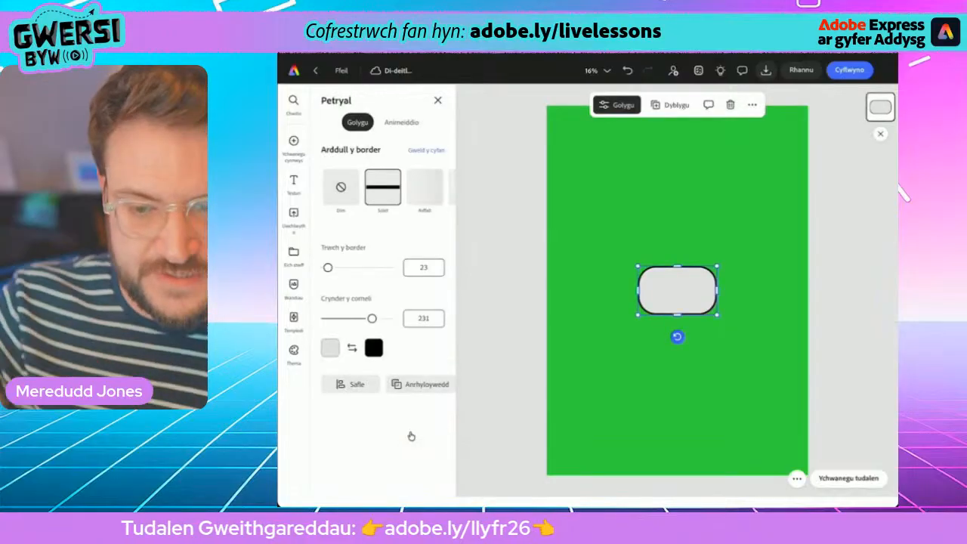
# - Stretch the rounded rectangle on all four sides until only a narrow green margin remains, and centre it on the page
pyautogui.scroll(-3, 677, 290)
pyautogui.moveTo(677, 275); pyautogui.dragTo(677, 187)
pyautogui.moveTo(677, 305); pyautogui.dragTo(677, 398)
pyautogui.moveTo(702, 291); pyautogui.dragTo(748, 291)
pyautogui.moveTo(652, 290); pyautogui.dragTo(606, 290)
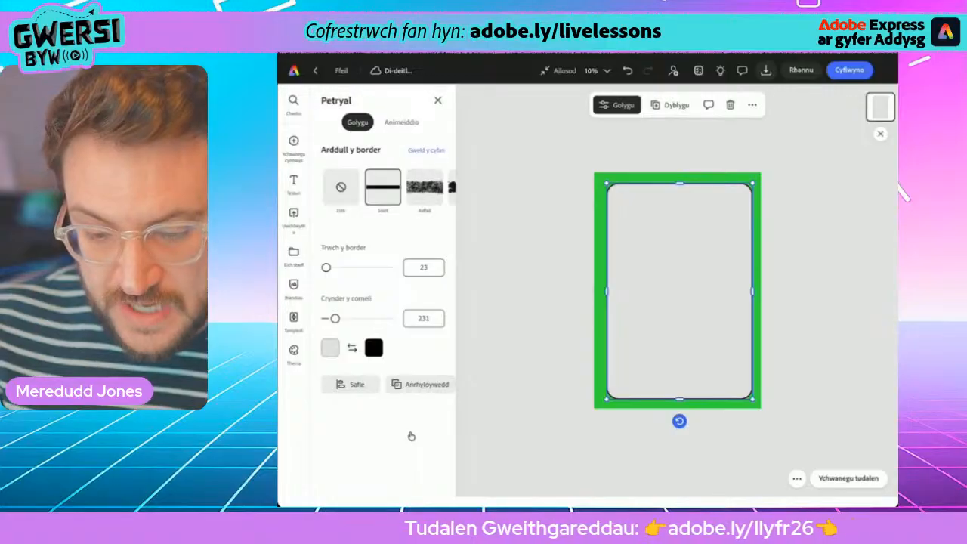
pyautogui.moveTo(679, 290)
pyautogui.mouseDown()
pyautogui.moveTo(670, 290)
pyautogui.moveTo(687, 290)
pyautogui.moveTo(677, 290)
pyautogui.mouseUp()
# - Try a border thickness of 276 on the rectangle, and remove the border completely
pyautogui.moveTo(326, 267)
pyautogui.mouseDown()
pyautogui.moveTo(384, 267)
pyautogui.moveTo(330, 267)
pyautogui.mouseUp()
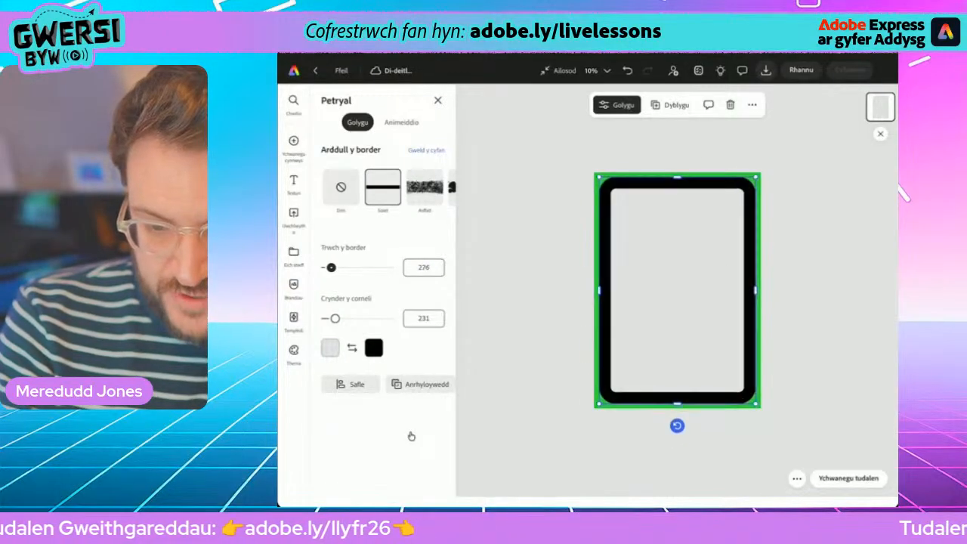
pyautogui.click(341, 186)
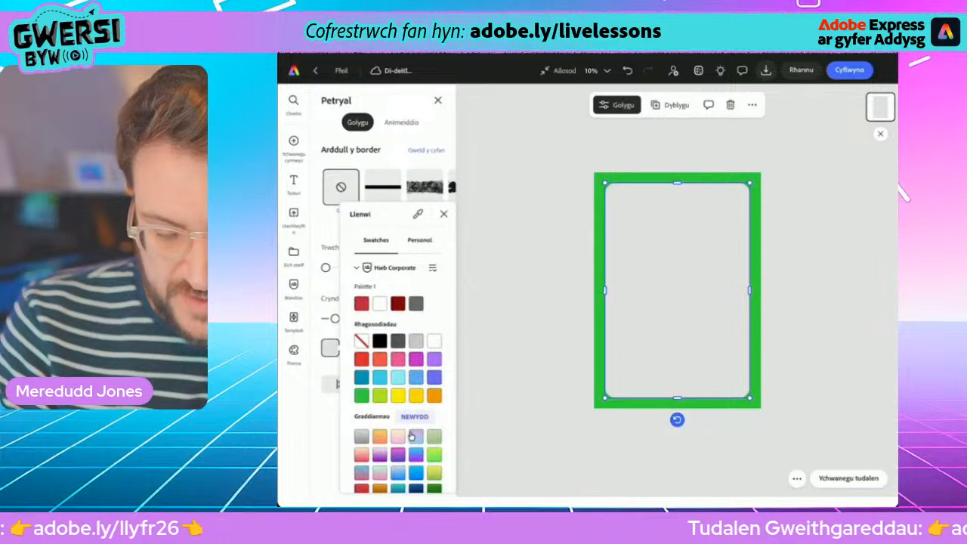
# - Try several gradient presets as the rectangle's fill and settle on the mint-green-to-pink gradient
pyautogui.click(398, 436)
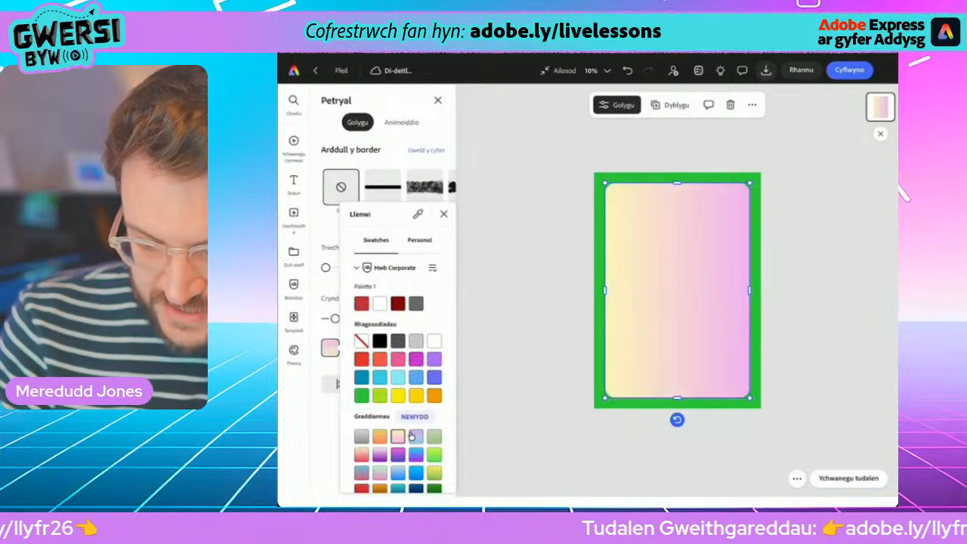
pyautogui.click(412, 436)
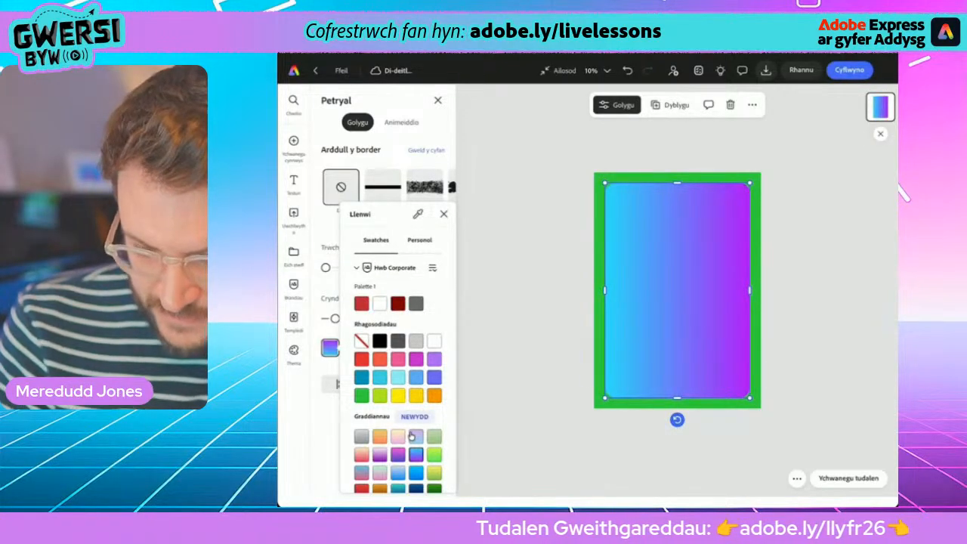
pyautogui.click(399, 473)
pyautogui.click(417, 473)
pyautogui.scroll(-1, 412, 437)
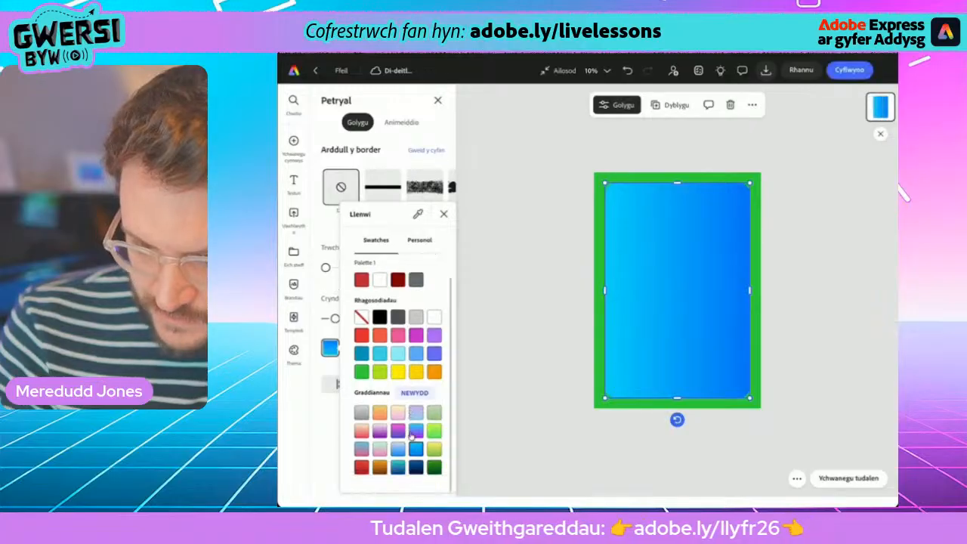
pyautogui.click(398, 474)
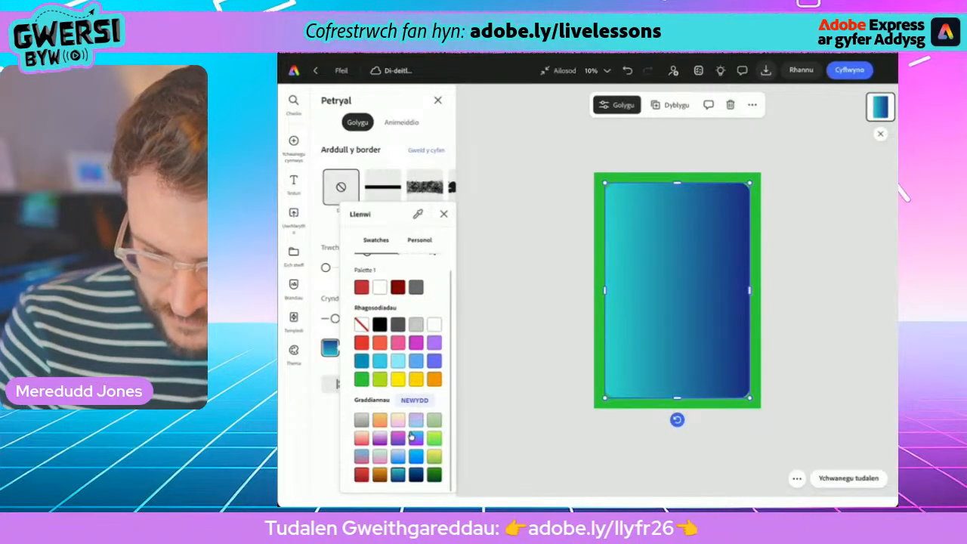
pyautogui.click(361, 456)
pyautogui.click(362, 438)
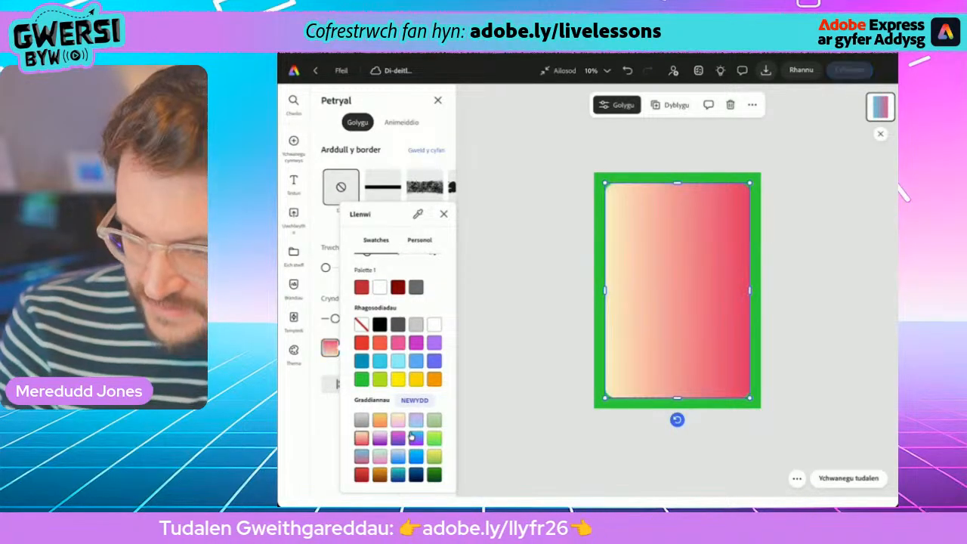
pyautogui.click(380, 455)
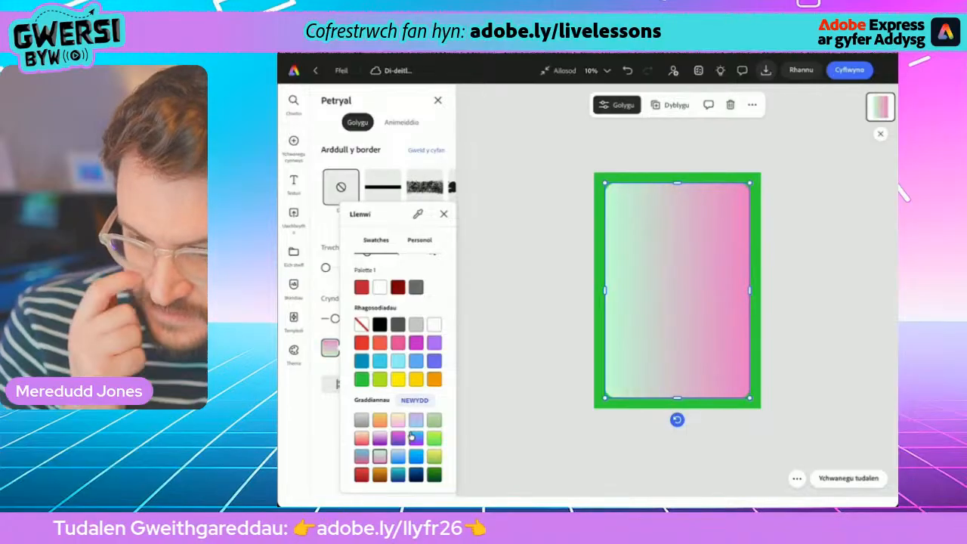
pyautogui.press('Escape')
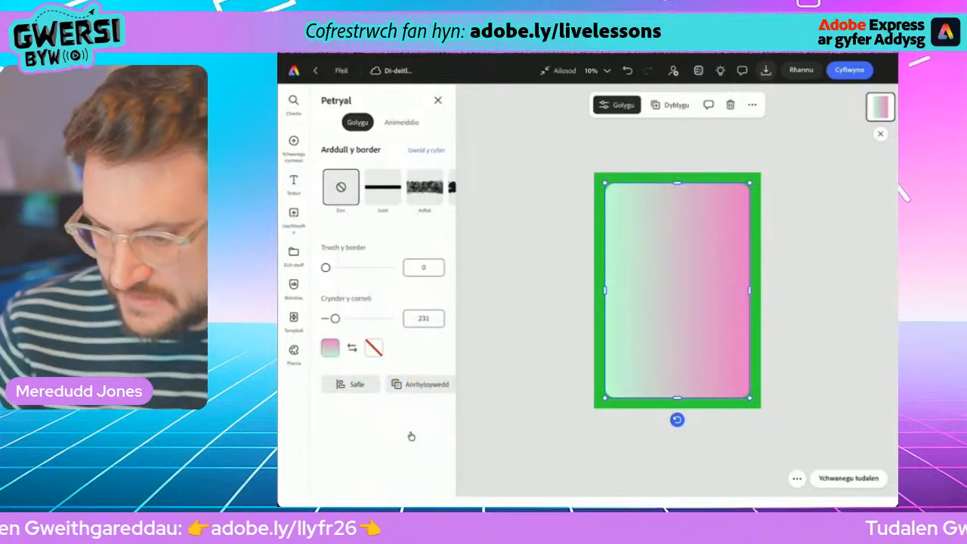
# - Add the filled black circle from the Circles shapes to the cyan poster and give it a solid border of thickness 169
pyautogui.press('Escape')
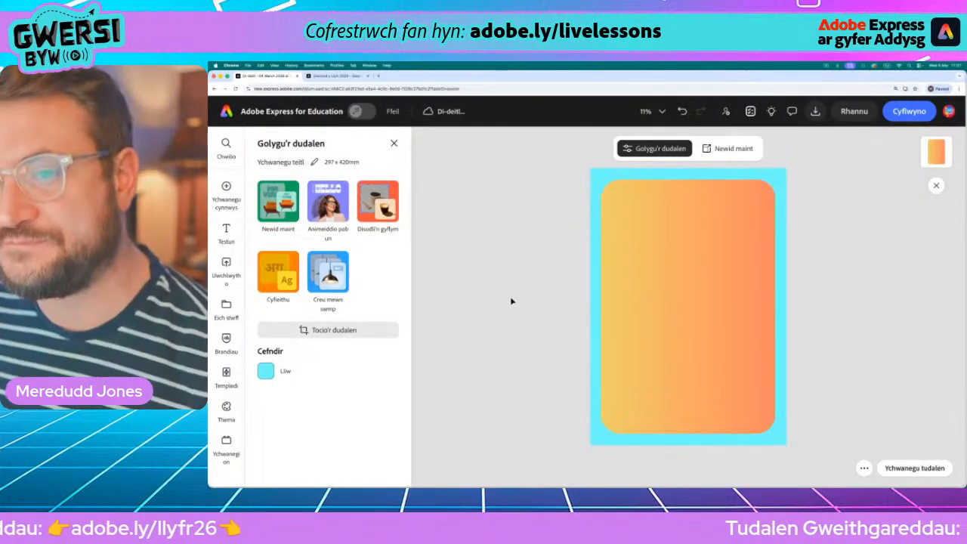
pyautogui.moveTo(241, 194)
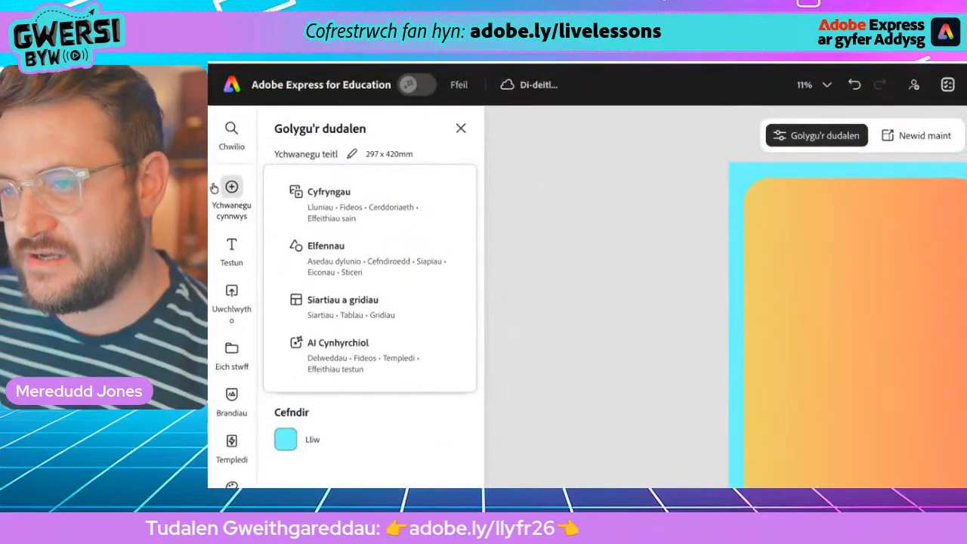
pyautogui.click(376, 257)
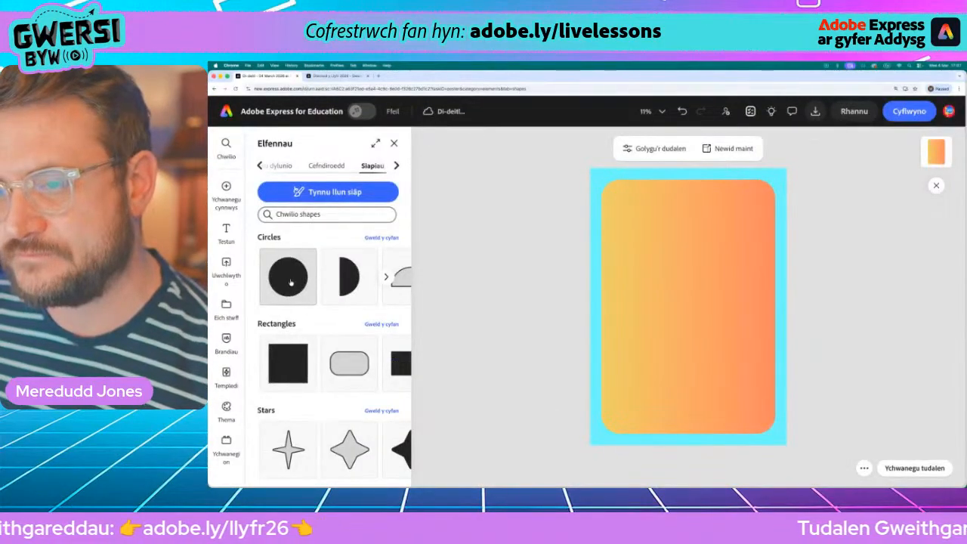
pyautogui.click(297, 281)
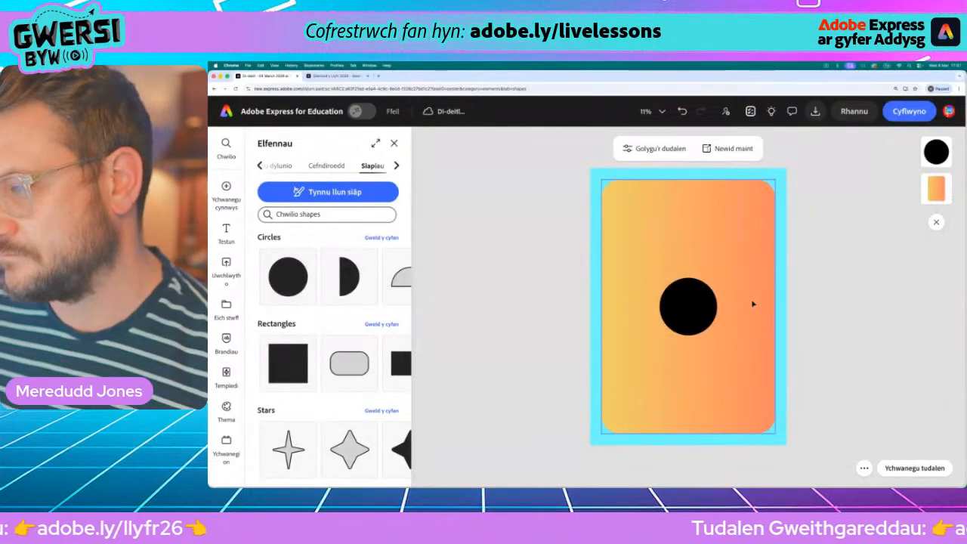
pyautogui.click(690, 303)
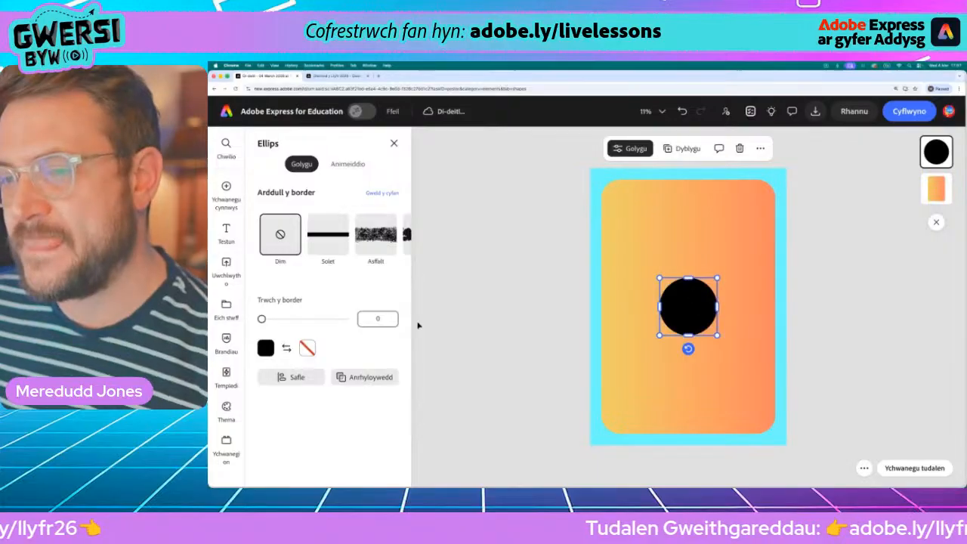
pyautogui.moveTo(261, 318); pyautogui.dragTo(275, 318)
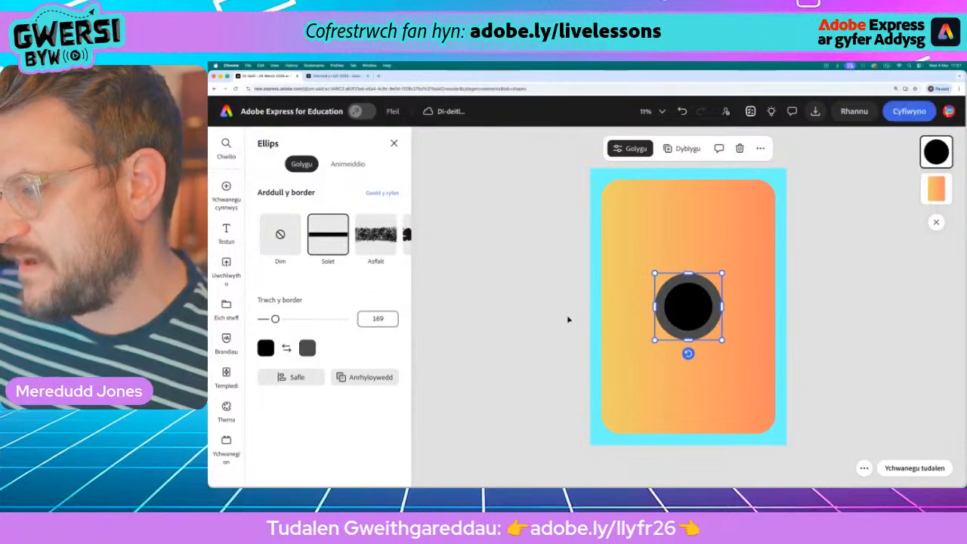
# - Enlarge the circle to nearly the width of the orange panel, centre it in the upper half, and set its border thickness to 197
pyautogui.moveTo(701, 306)
pyautogui.mouseDown()
pyautogui.moveTo(640, 300)
pyautogui.moveTo(700, 303)
pyautogui.mouseUp()
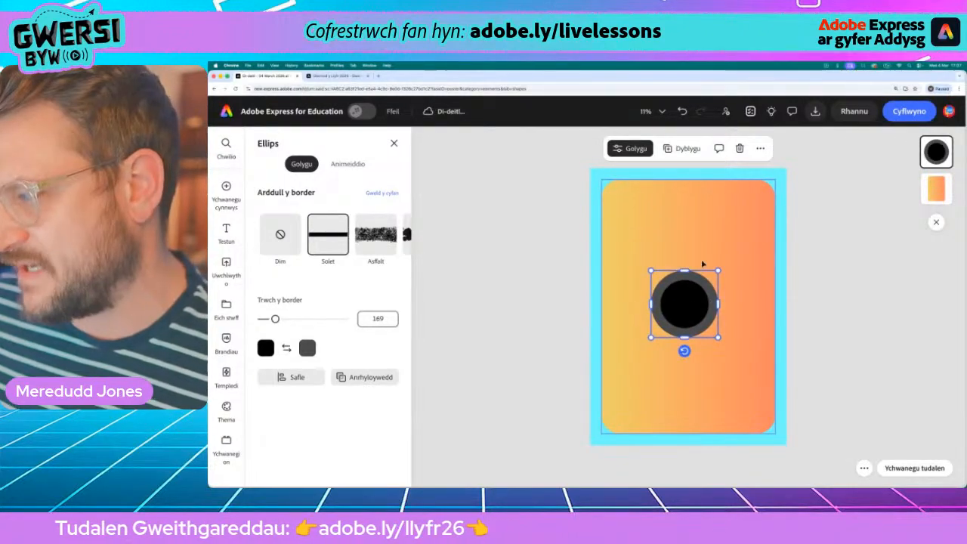
pyautogui.moveTo(718, 270); pyautogui.dragTo(685, 245)
pyautogui.moveTo(733, 311); pyautogui.dragTo(770, 345)
pyautogui.moveTo(673, 259); pyautogui.dragTo(675, 263)
pyautogui.moveTo(277, 318); pyautogui.dragTo(269, 318)
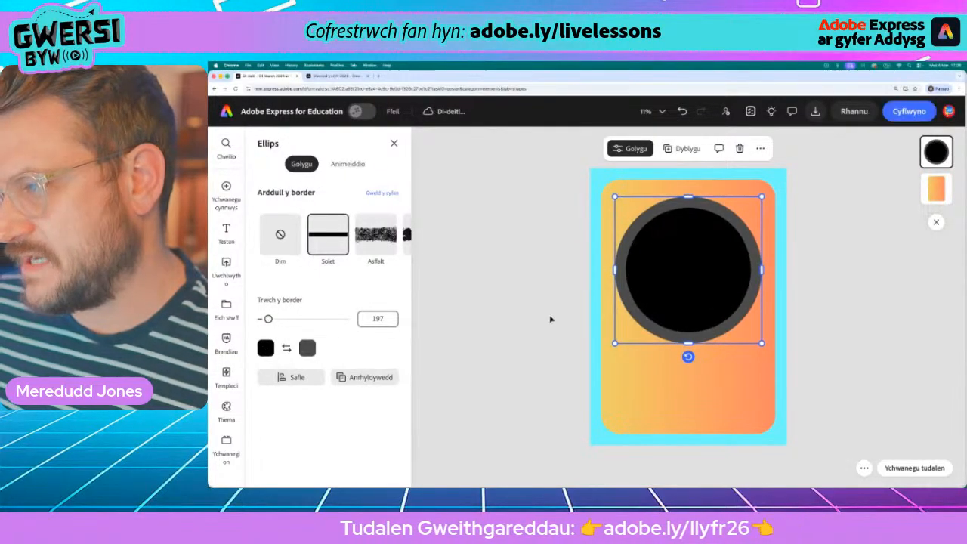
pyautogui.moveTo(662, 295); pyautogui.dragTo(663, 299)
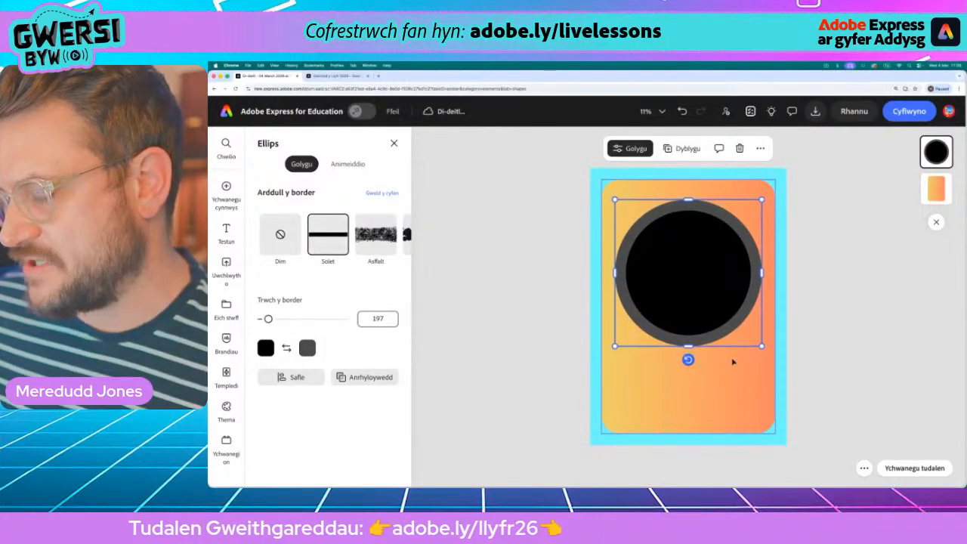
pyautogui.moveTo(668, 254); pyautogui.dragTo(667, 251)
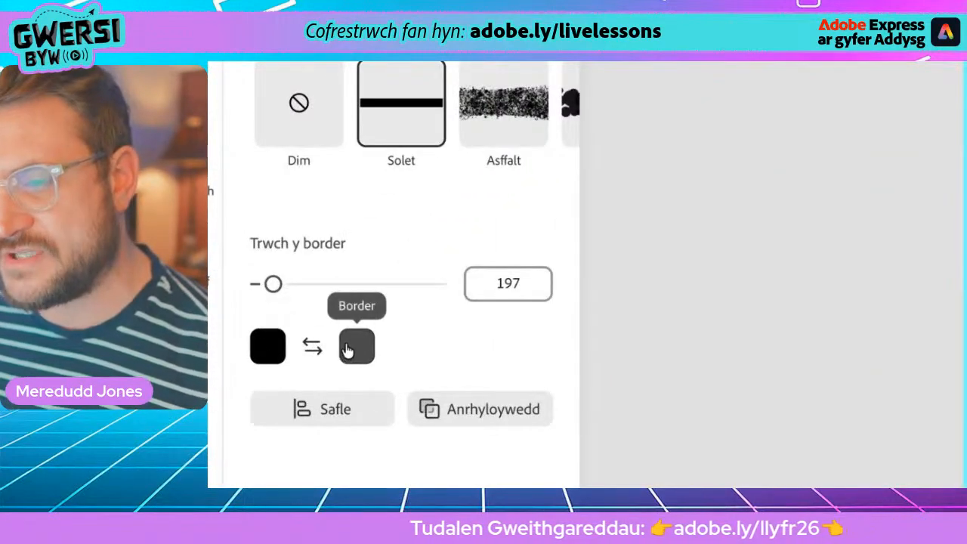
# - Recolour the circle's border by sampling the cyan of the page background
pyautogui.click(347, 350)
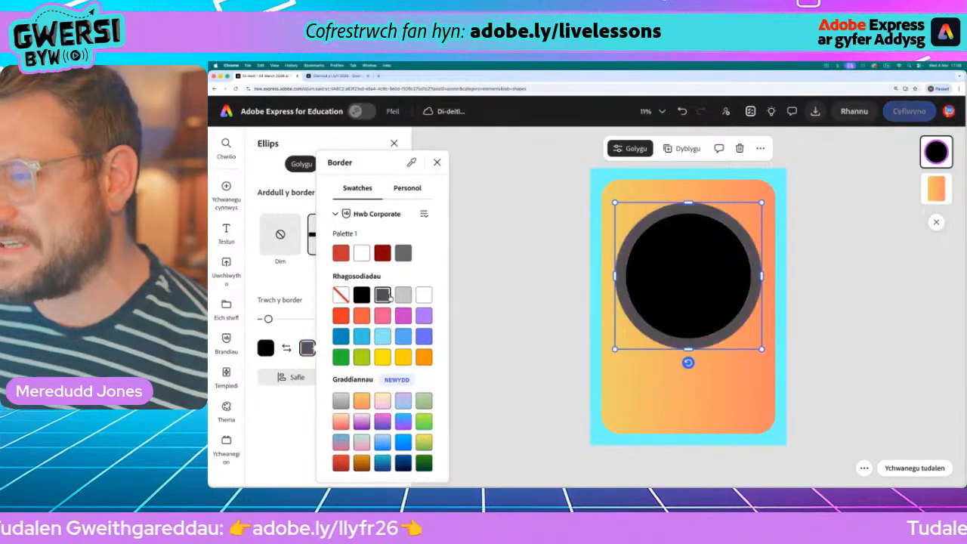
pyautogui.click(413, 192)
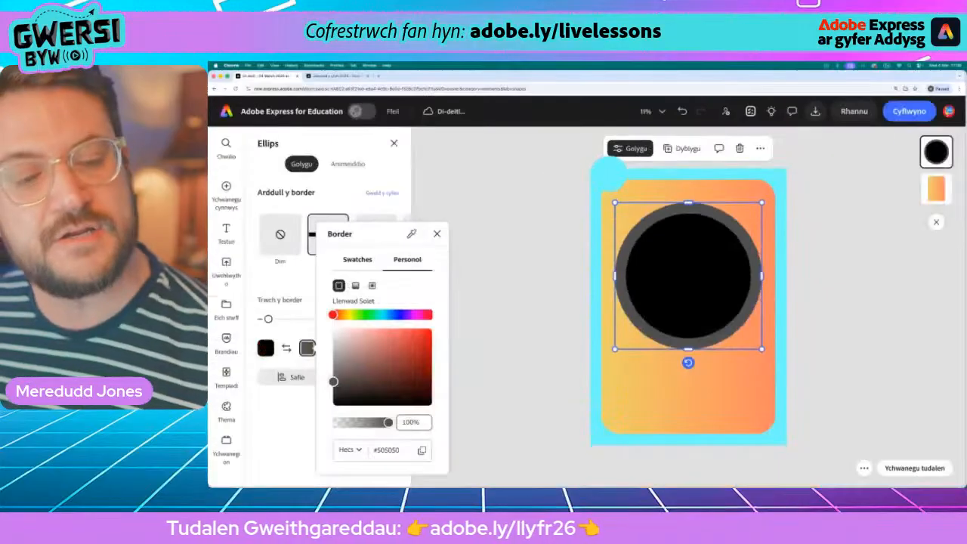
pyautogui.click(611, 177)
pyautogui.click(436, 234)
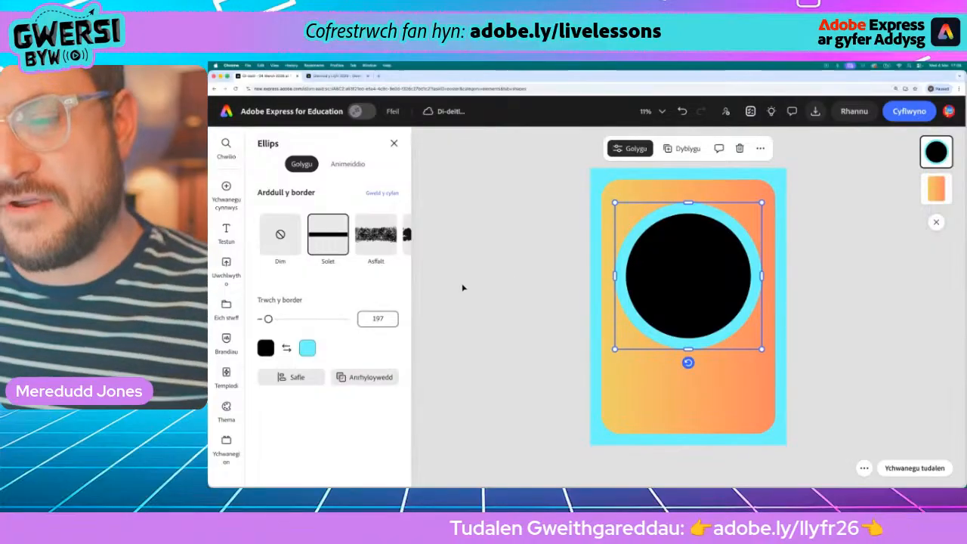
# - Remove the circle's black fill so that only the ring is left, and deselect it
pyautogui.click(264, 348)
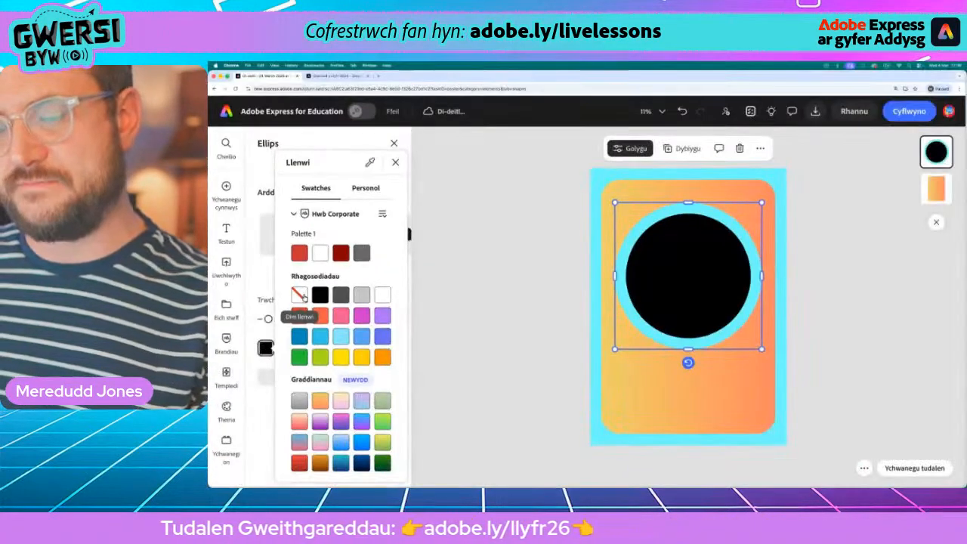
pyautogui.click(300, 295)
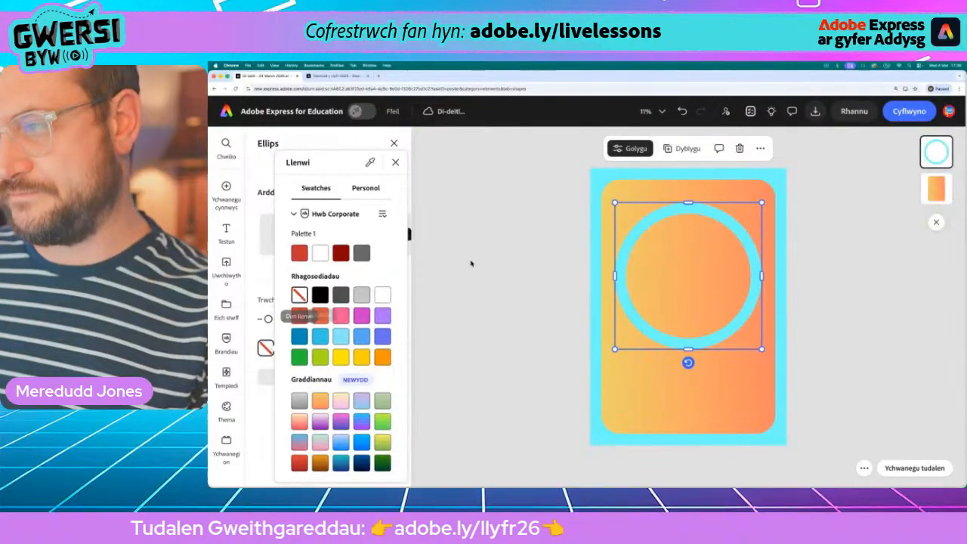
pyautogui.click(555, 265)
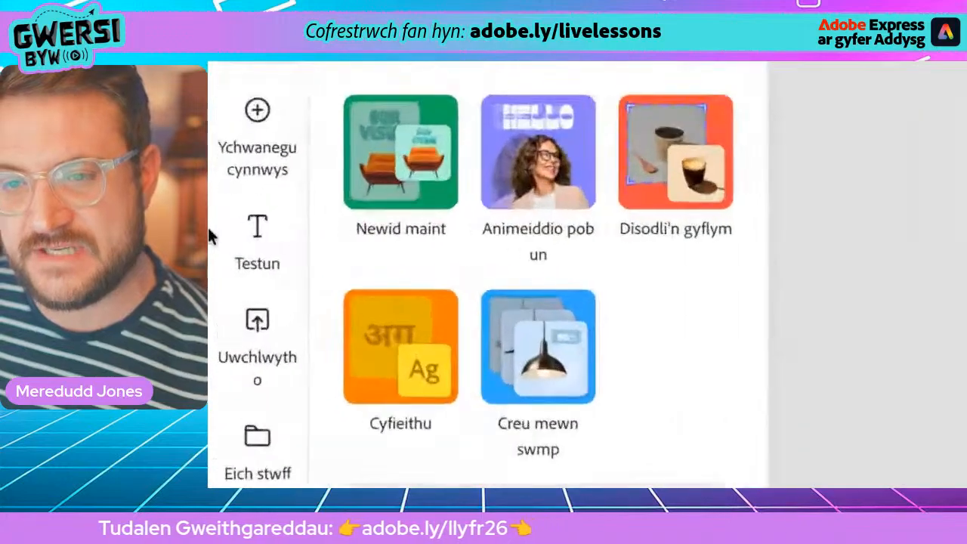
# - Add a new text box to the card and enter the character's name
pyautogui.click(226, 230)
pyautogui.click(293, 168)
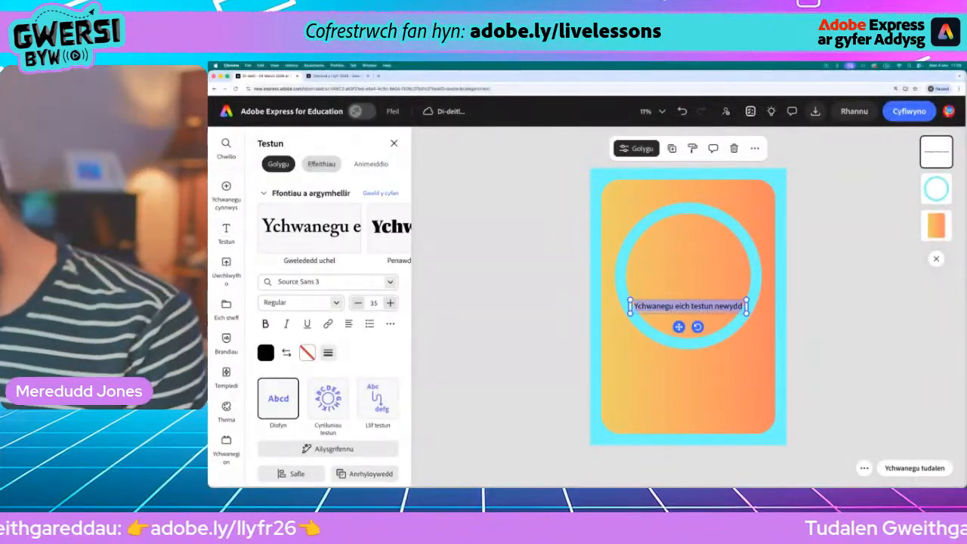
pyautogui.write('Alfred')
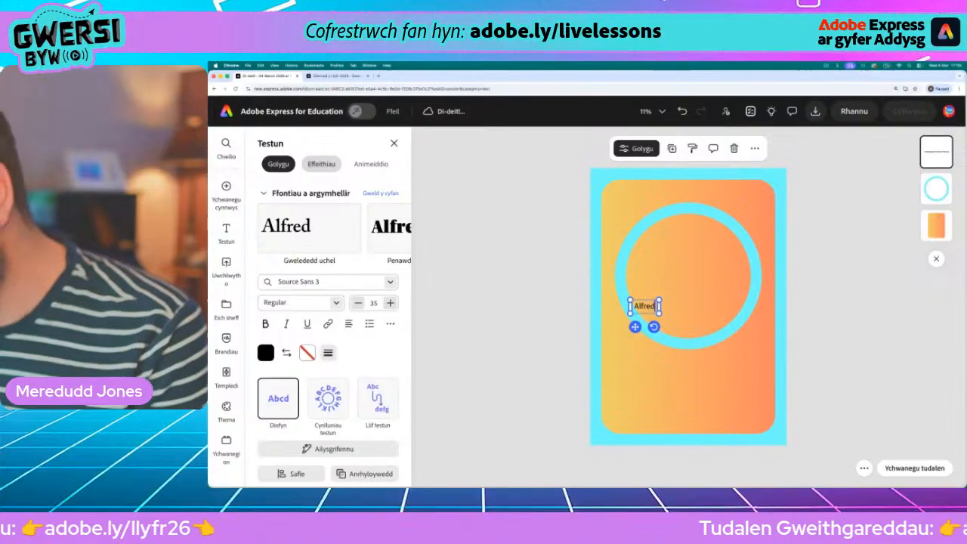
# - Enlarge the name text to size 173 and centre it horizontally across the top of the ring
pyautogui.moveTo(635, 327); pyautogui.dragTo(750, 244)
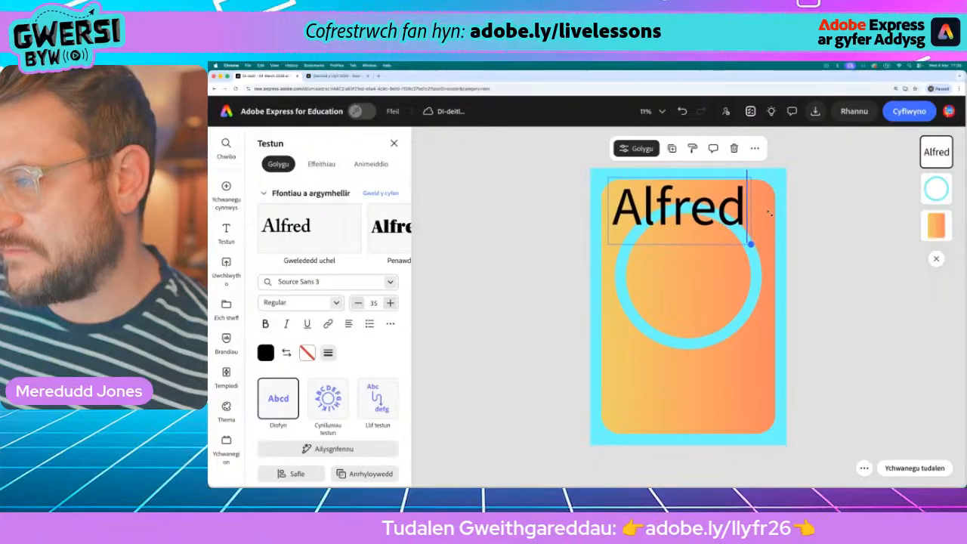
pyautogui.moveTo(670, 257)
pyautogui.mouseDown()
pyautogui.moveTo(677, 239)
pyautogui.moveTo(672, 245)
pyautogui.mouseUp()
pyautogui.moveTo(753, 233); pyautogui.dragTo(727, 217)
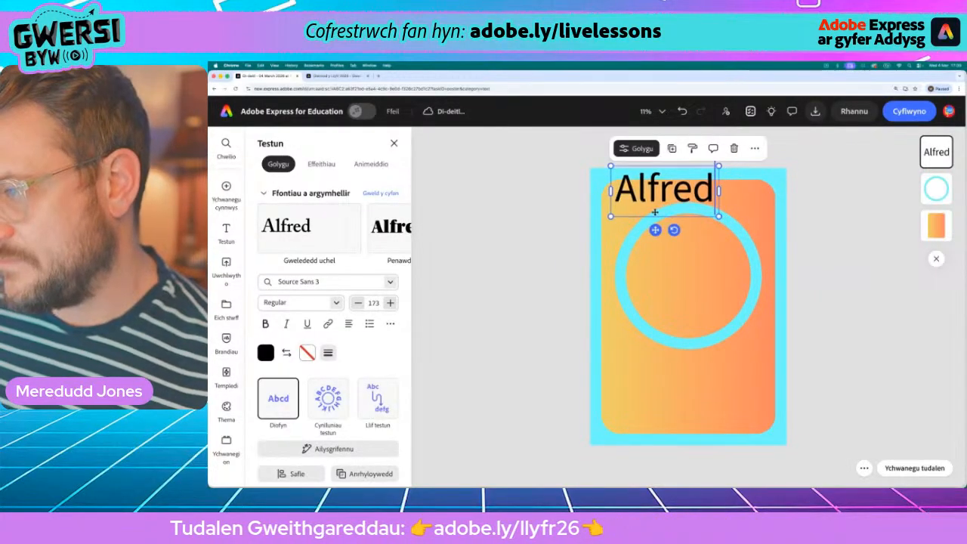
pyautogui.moveTo(672, 229); pyautogui.dragTo(679, 237)
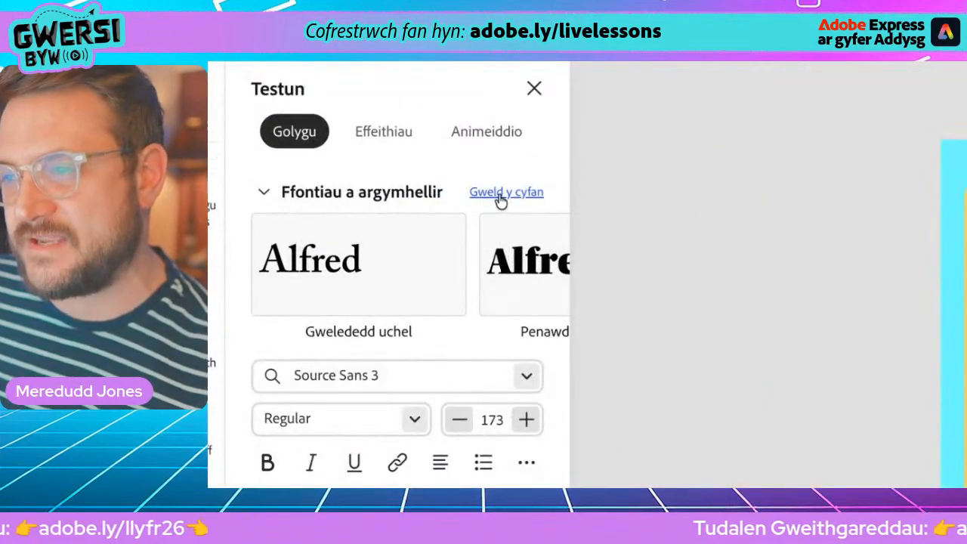
# - Look through all the recommended fonts for the name text and return to the text settings
pyautogui.click(501, 198)
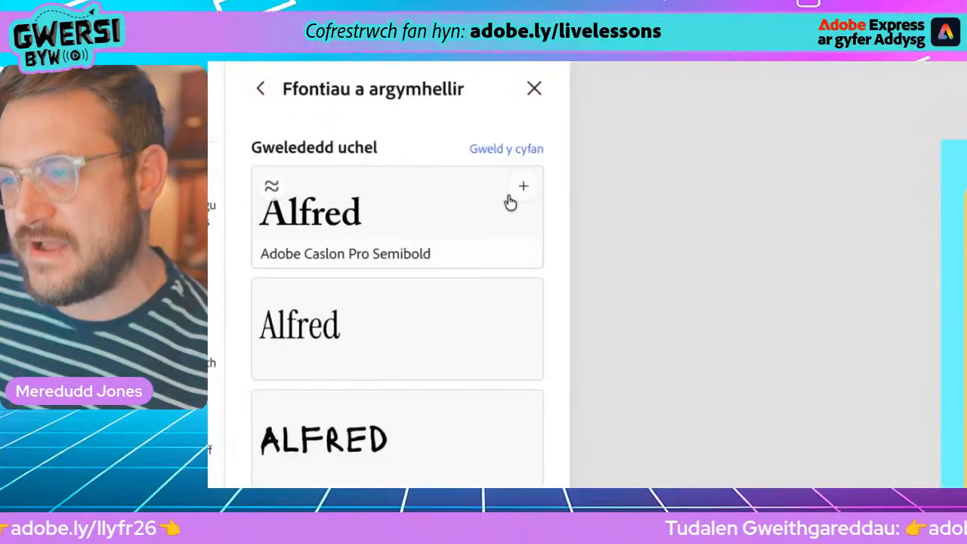
pyautogui.scroll(-1, 316, 261)
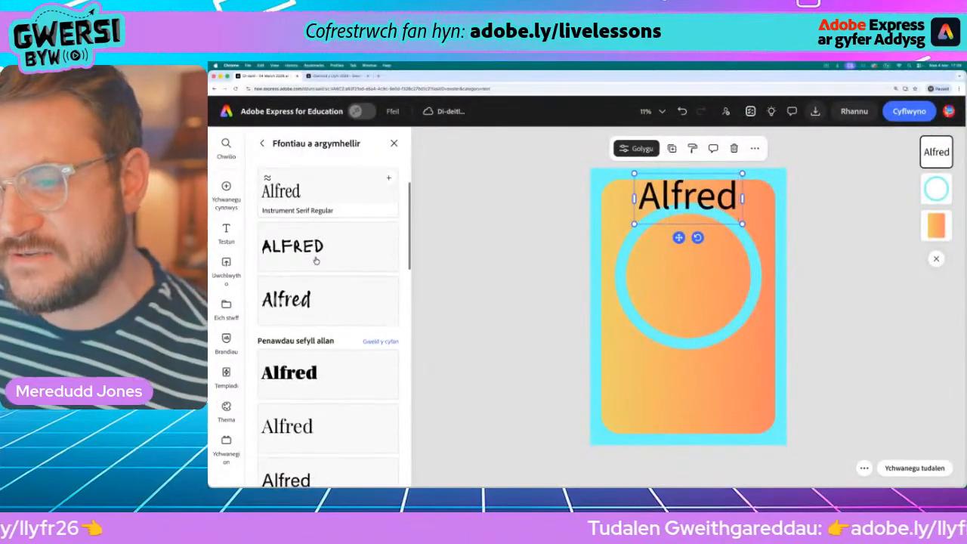
pyautogui.scroll(-5, 316, 260)
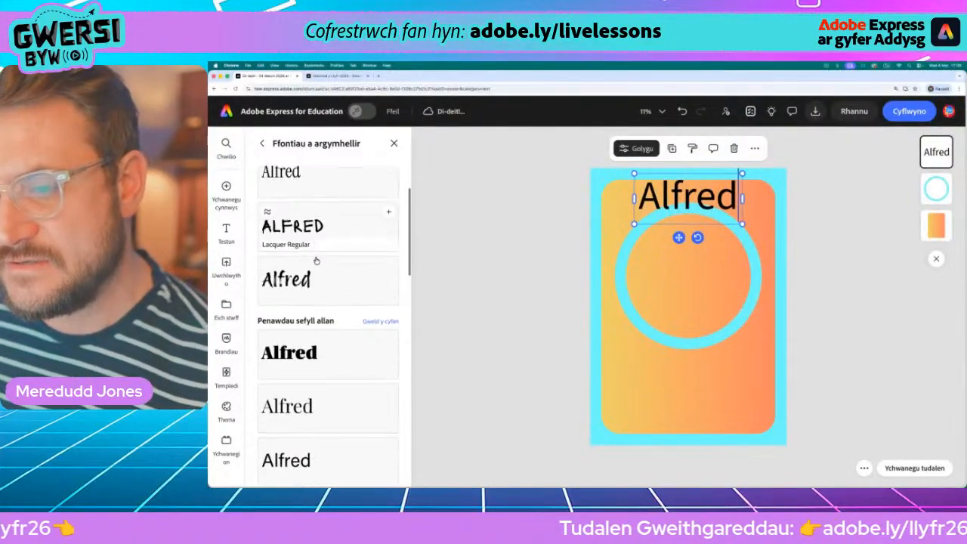
pyautogui.scroll(-3, 316, 261)
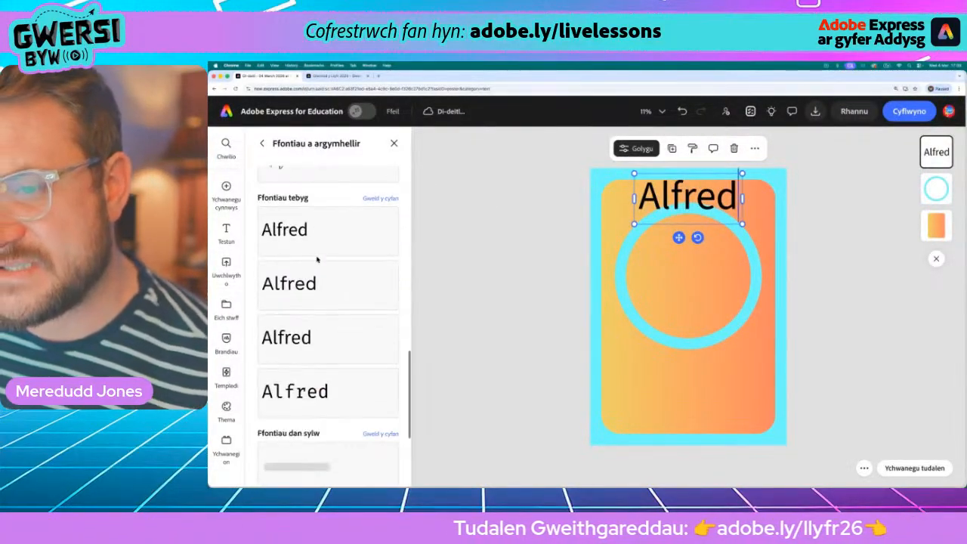
pyautogui.scroll(-3, 317, 259)
pyautogui.scroll(10, 317, 259)
pyautogui.scroll(2, 318, 259)
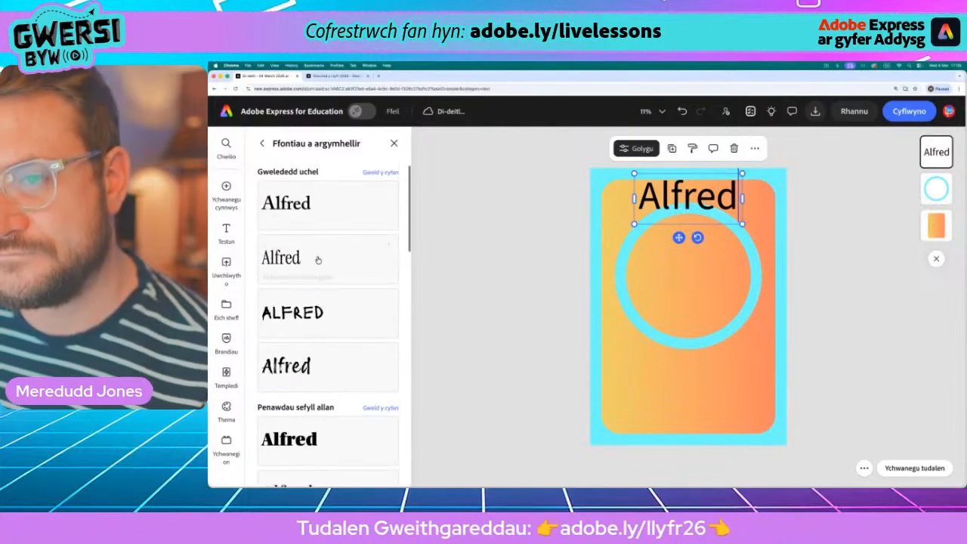
pyautogui.click(259, 143)
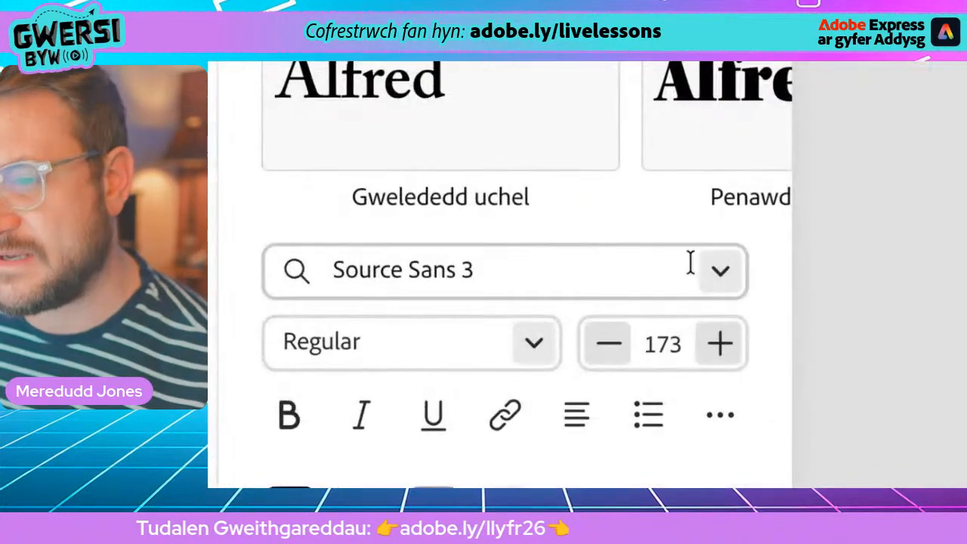
# - Set the character name's font to Arvo Bold and re-centre the text horizontally on the card
pyautogui.click(390, 281)
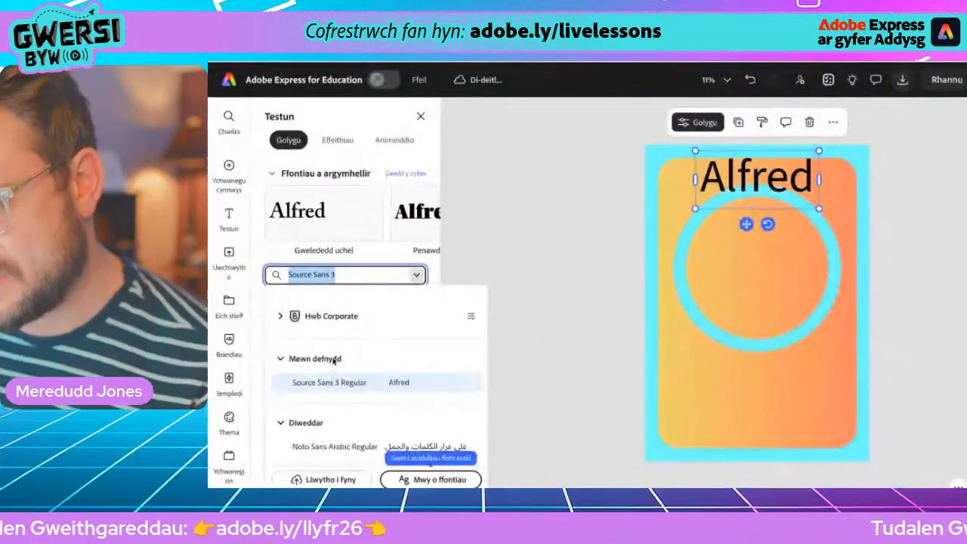
pyautogui.scroll(-2, 348, 377)
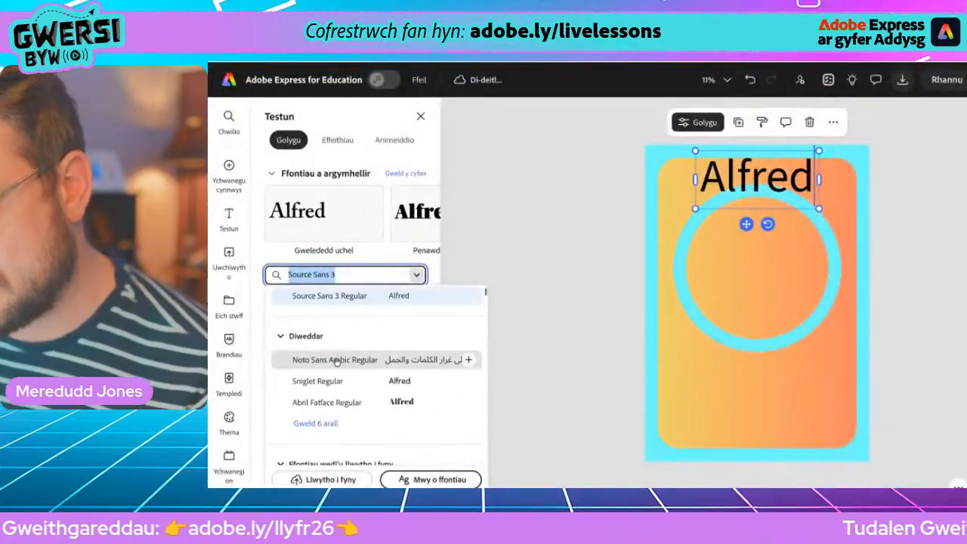
pyautogui.scroll(-1, 348, 362)
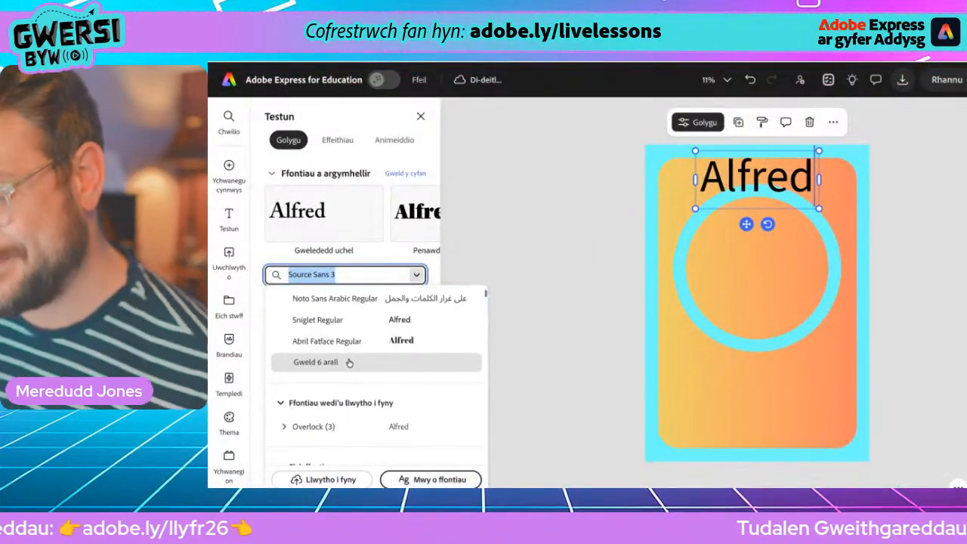
pyautogui.scroll(-5, 358, 363)
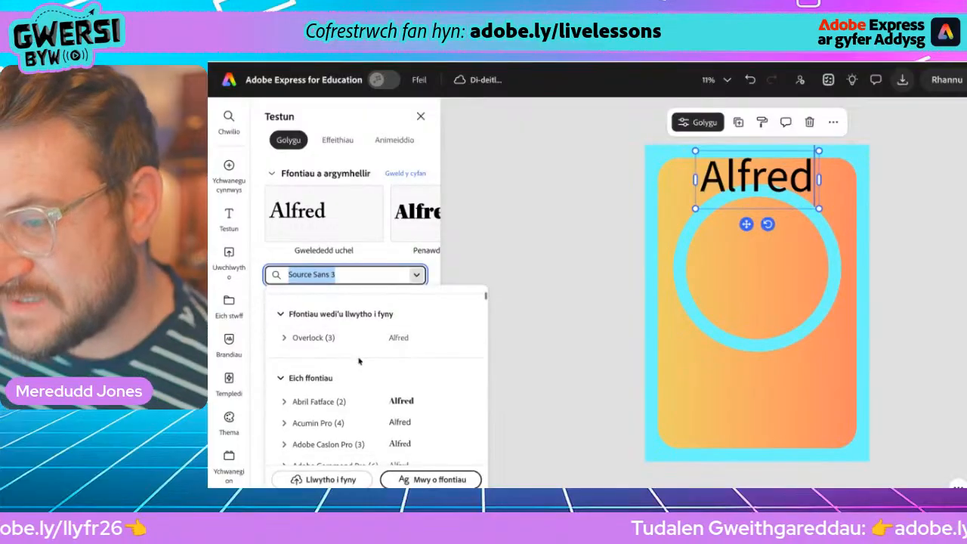
pyautogui.scroll(-2, 358, 363)
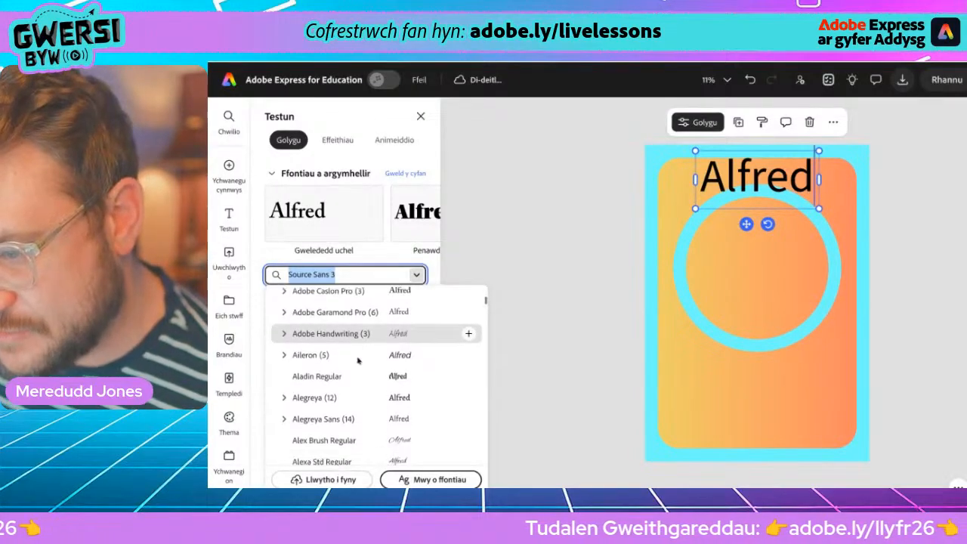
pyautogui.scroll(-2, 356, 362)
pyautogui.scroll(-1, 357, 361)
pyautogui.scroll(-3, 358, 361)
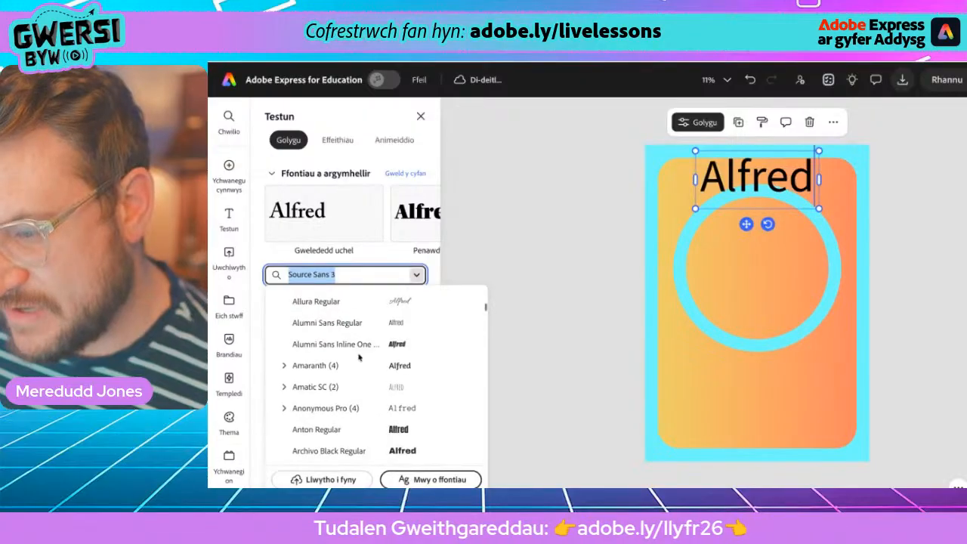
pyautogui.scroll(1, 358, 360)
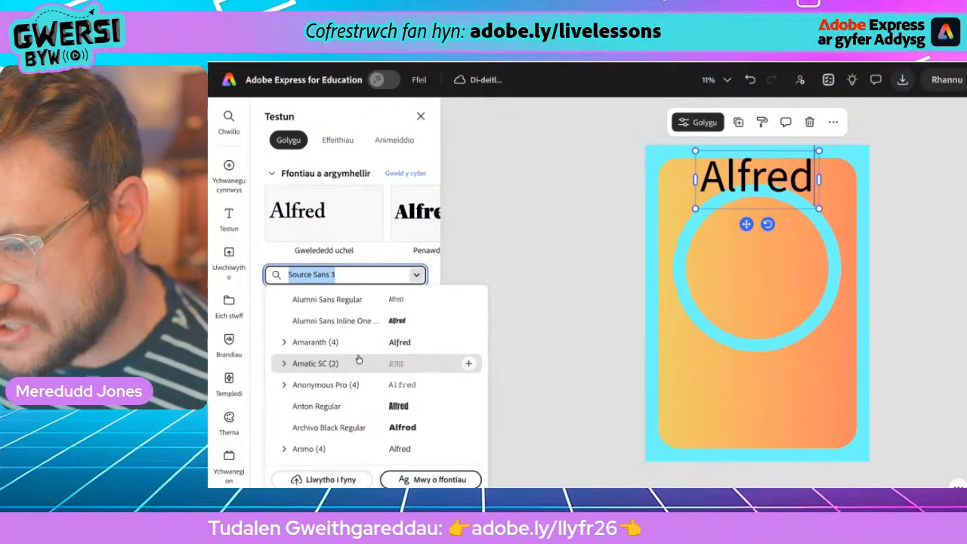
pyautogui.scroll(-2, 359, 360)
pyautogui.scroll(-1, 359, 360)
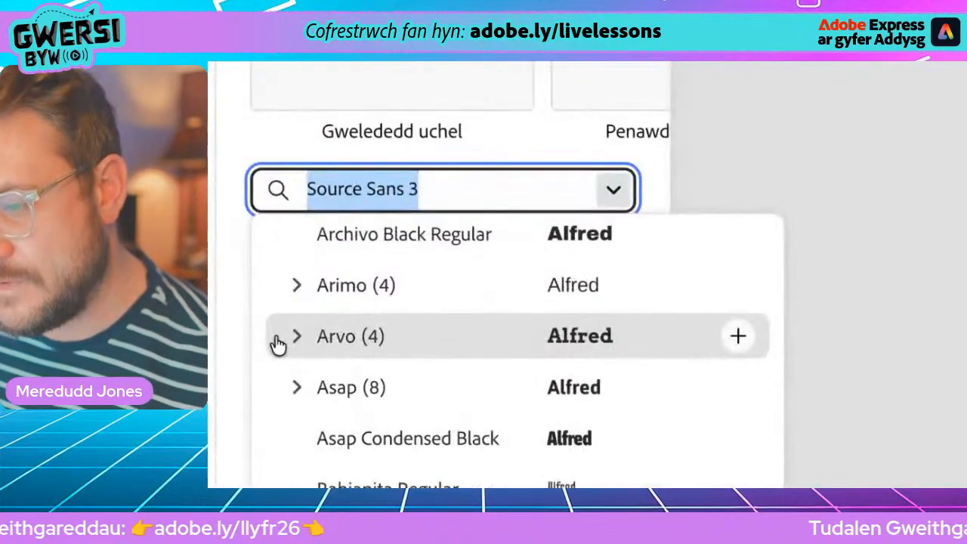
pyautogui.click(298, 344)
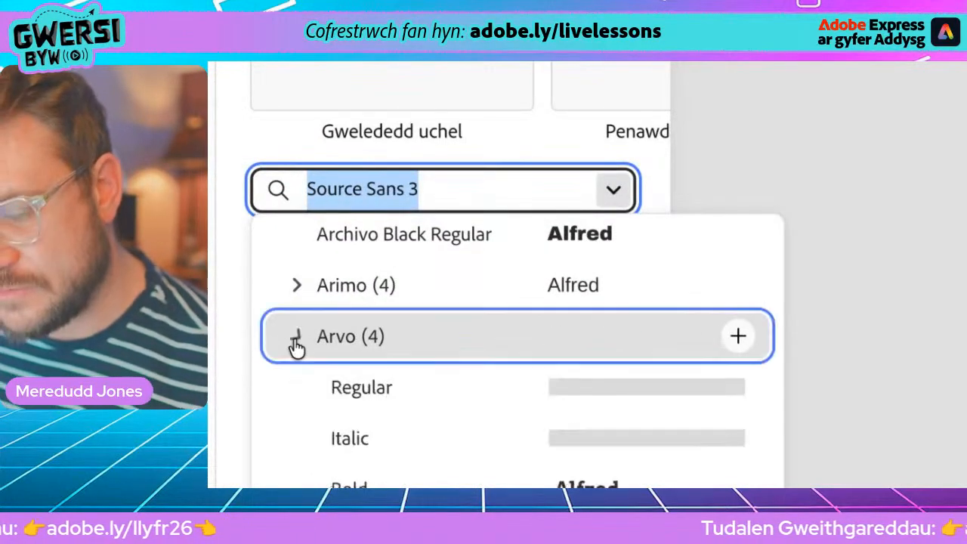
pyautogui.scroll(-3, 359, 405)
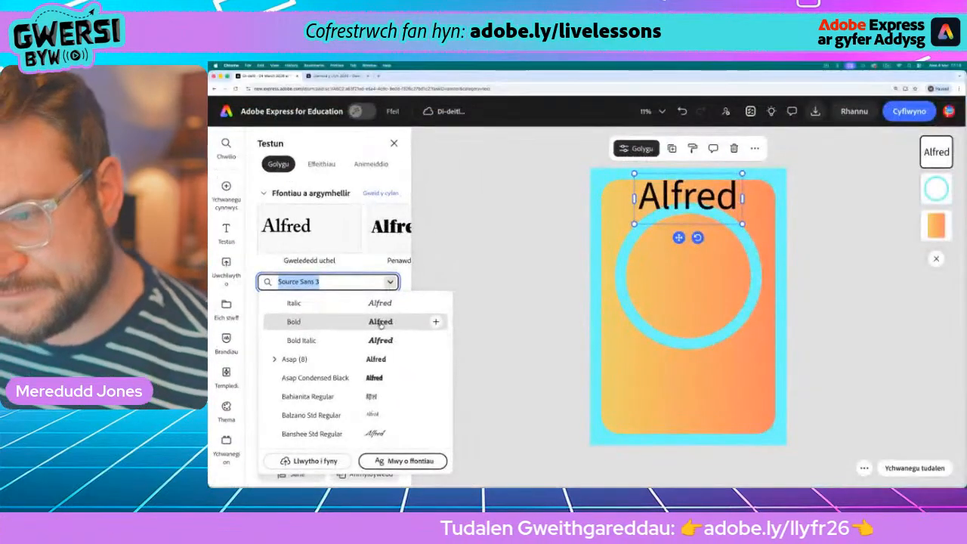
pyautogui.click(467, 322)
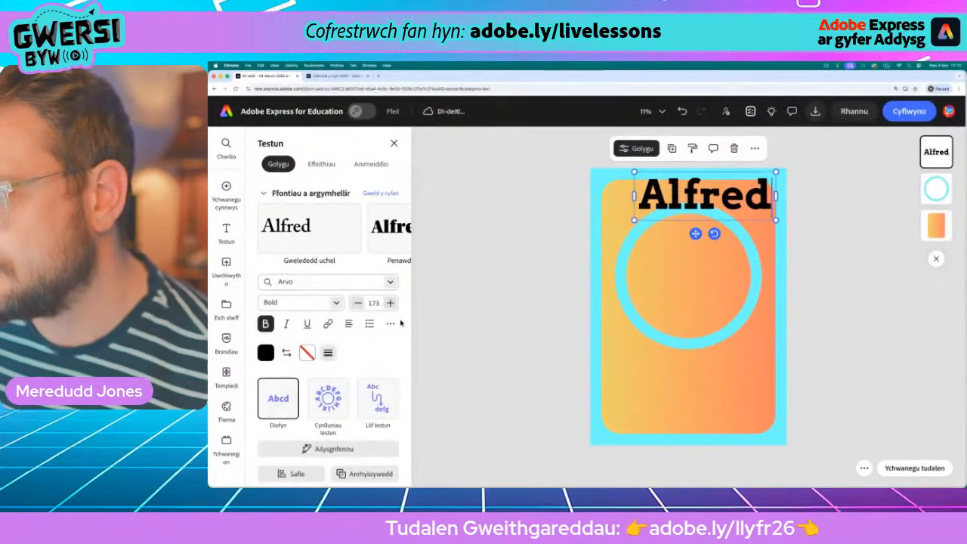
pyautogui.moveTo(693, 233)
pyautogui.mouseDown()
pyautogui.moveTo(665, 233)
pyautogui.moveTo(677, 234)
pyautogui.mouseUp()
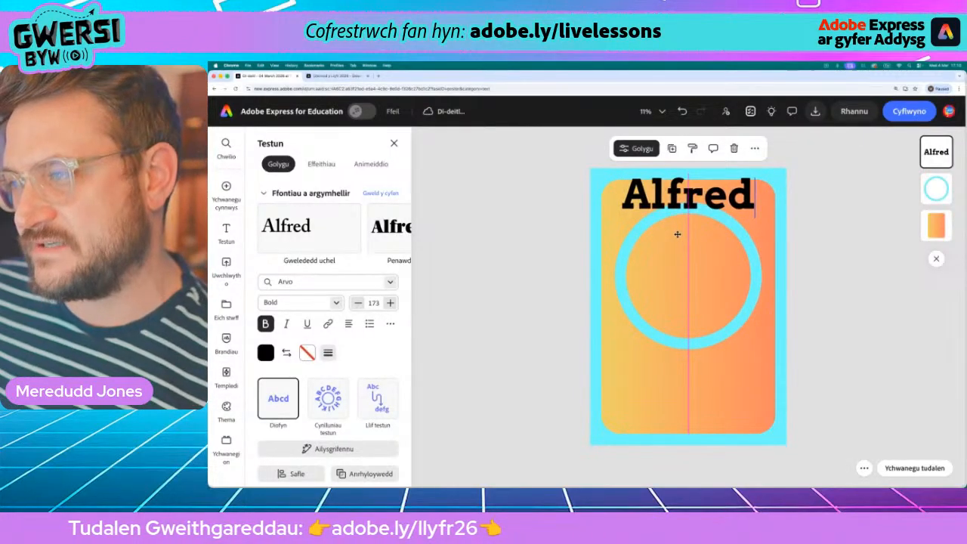
pyautogui.moveTo(677, 234); pyautogui.dragTo(677, 234)
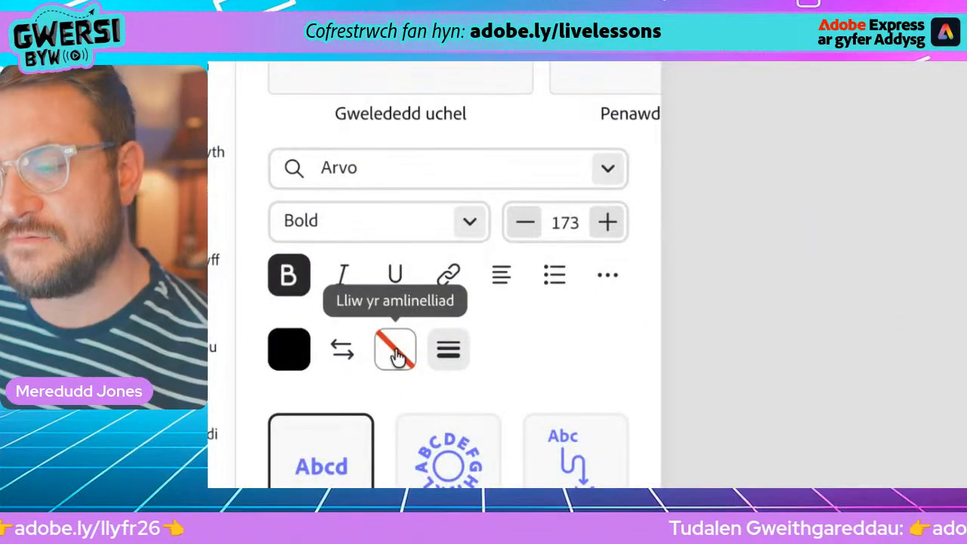
# - Give the name text an outline in the cyan sampled from the card's border, with a thickness of 89
pyautogui.click(396, 355)
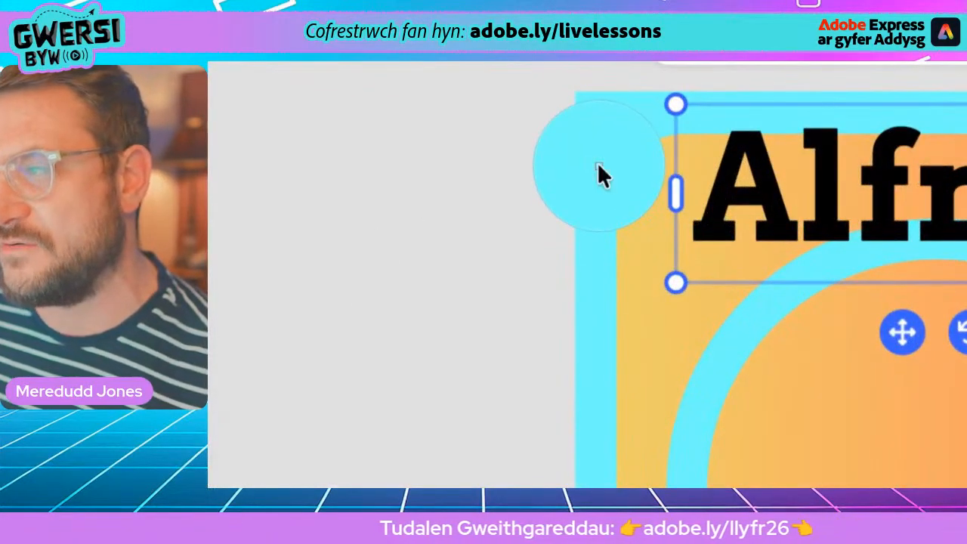
pyautogui.click(596, 187)
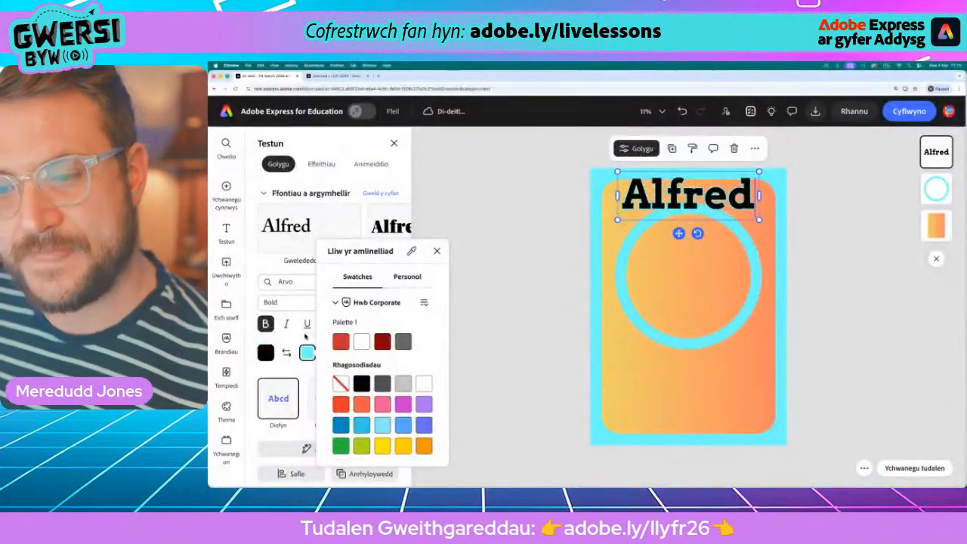
pyautogui.click(303, 337)
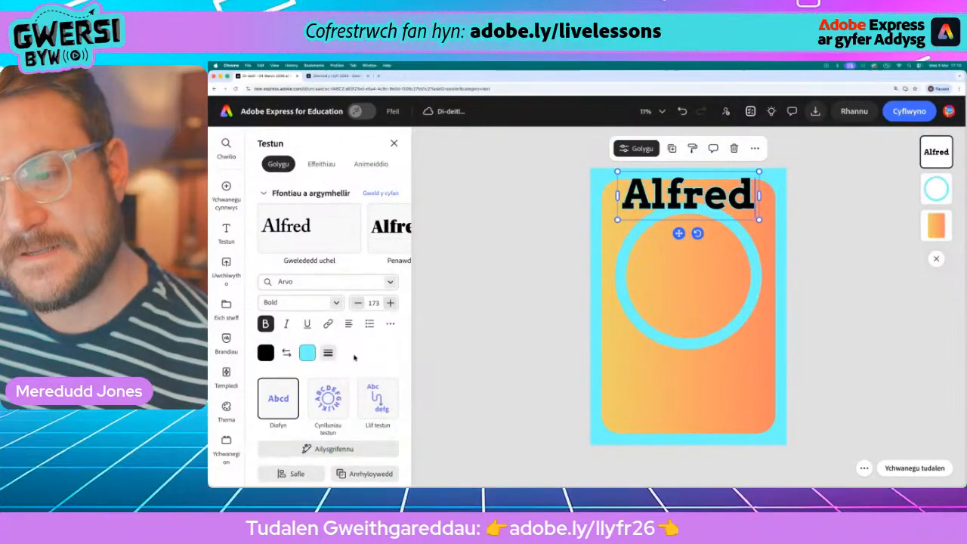
pyautogui.click(328, 352)
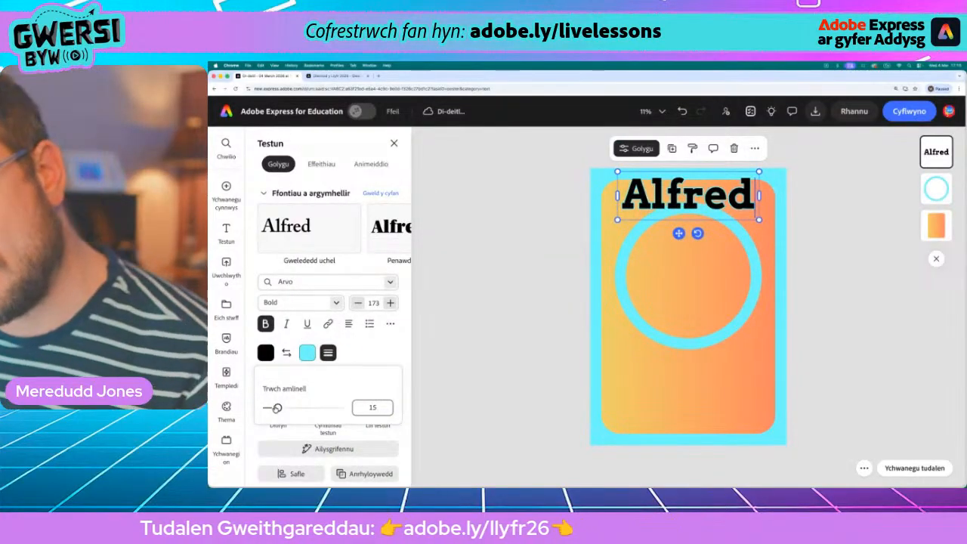
pyautogui.moveTo(280, 407); pyautogui.dragTo(334, 407)
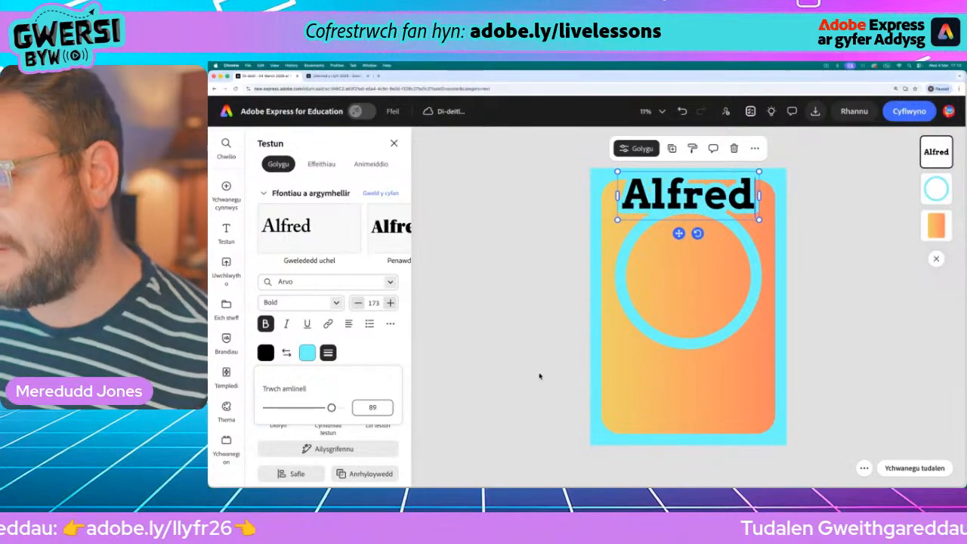
pyautogui.click(566, 350)
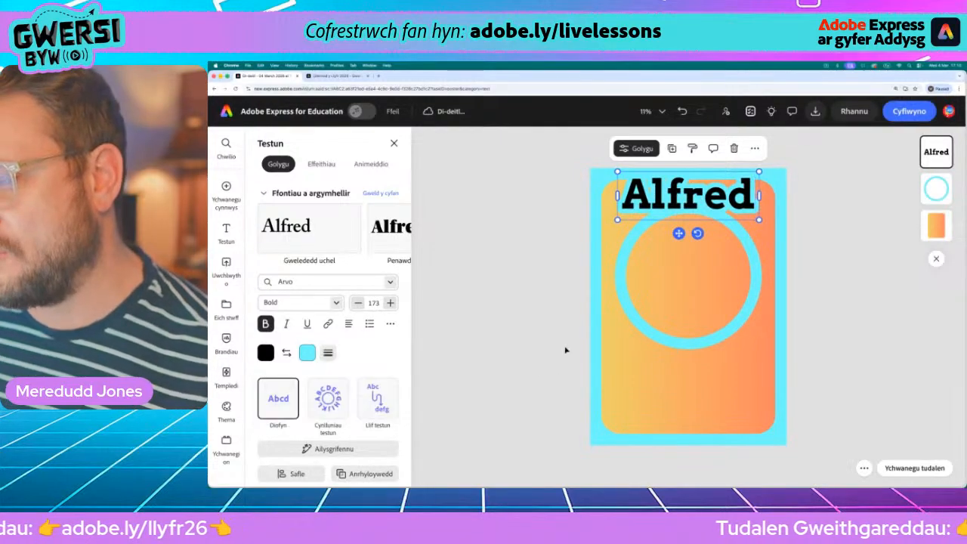
# - Nudge the name text up slightly, duplicate it, and place the copy below it at size 70
pyautogui.click(563, 194)
pyautogui.moveTo(677, 198)
pyautogui.mouseDown()
pyautogui.moveTo(667, 198)
pyautogui.moveTo(676, 196)
pyautogui.mouseUp()
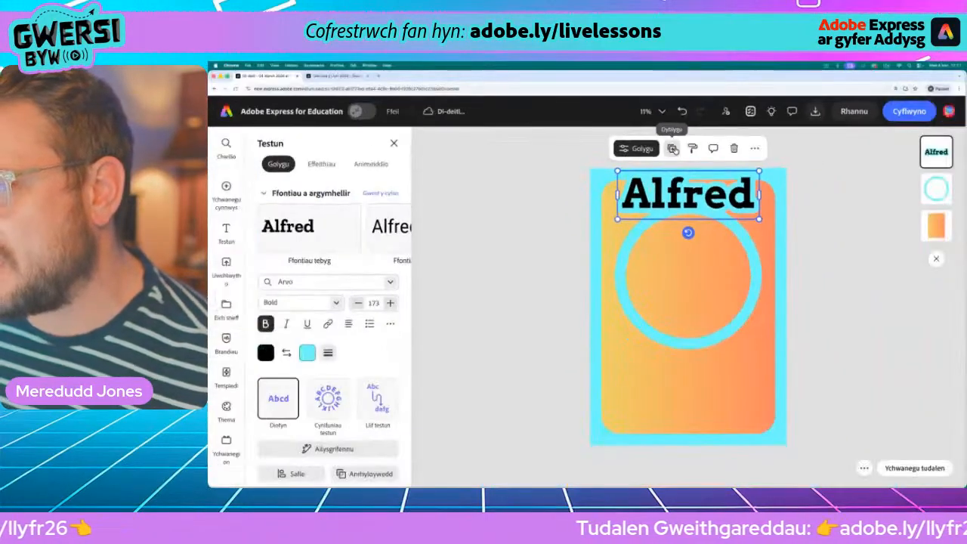
pyautogui.click(673, 149)
pyautogui.moveTo(684, 195); pyautogui.dragTo(677, 255)
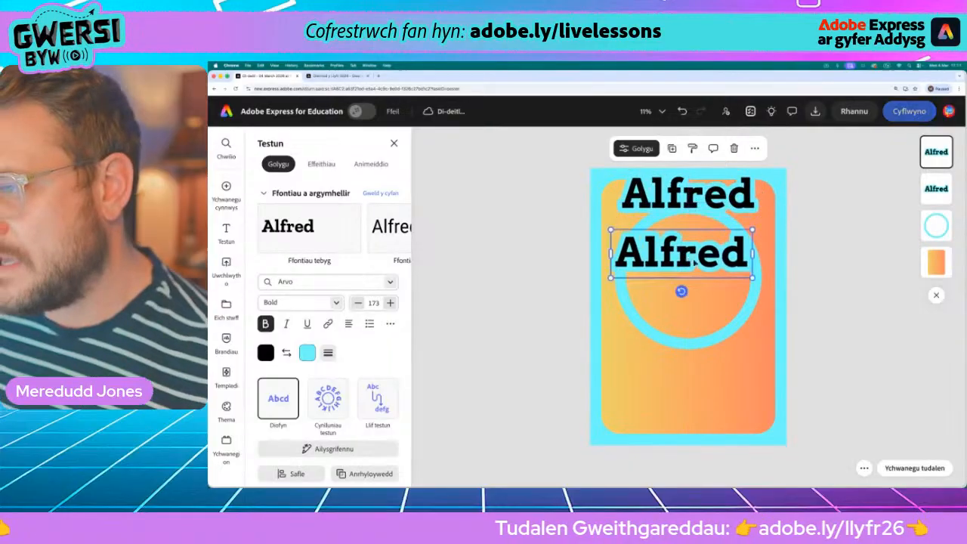
pyautogui.moveTo(749, 279); pyautogui.dragTo(673, 252)
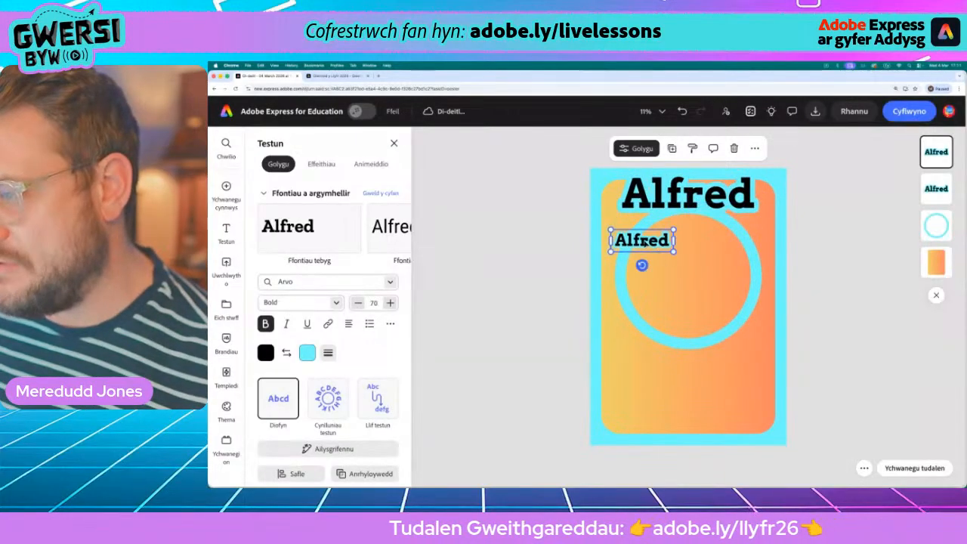
# - Replace the duplicated text with a class line reading "Dosbarth Miss" followed by the teacher's surname
pyautogui.doubleClick(642, 242)
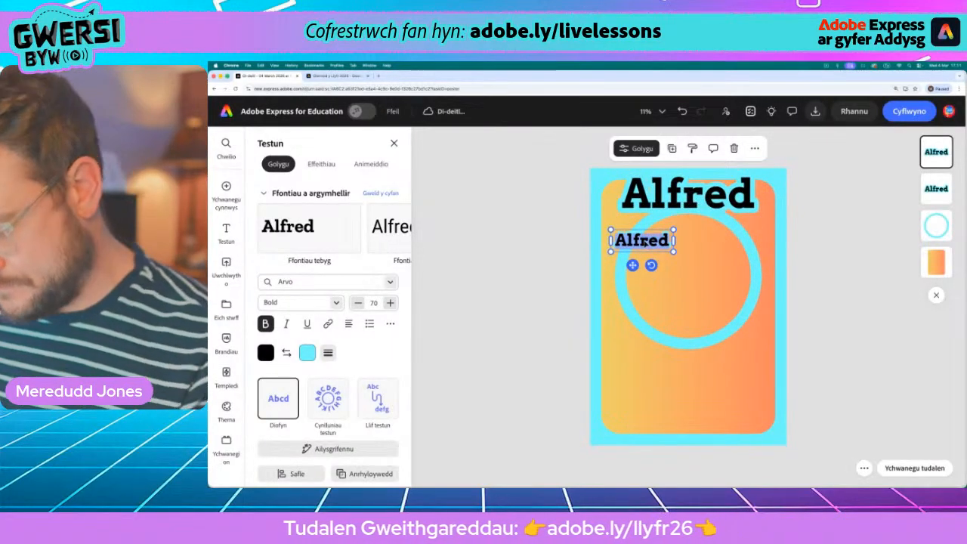
pyautogui.write('Dosbar')
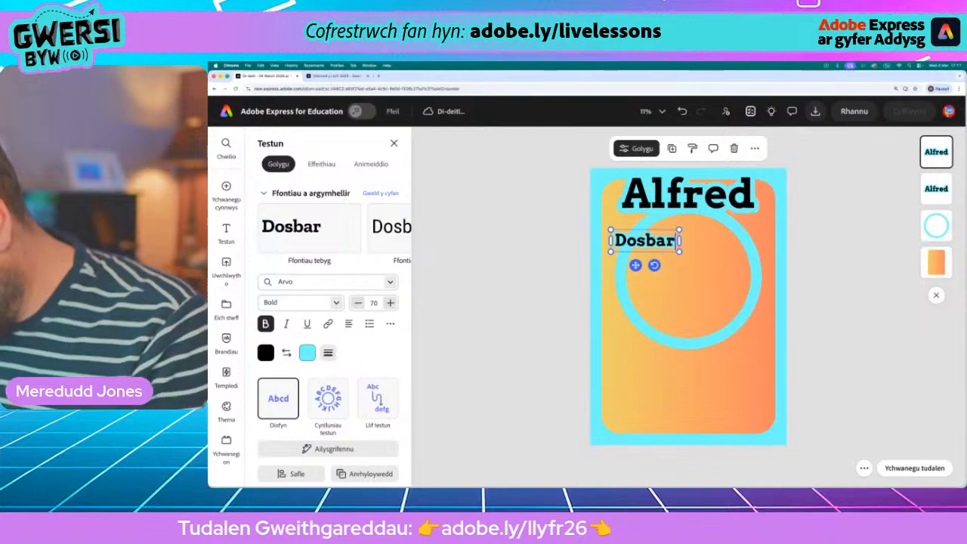
pyautogui.write('th M')
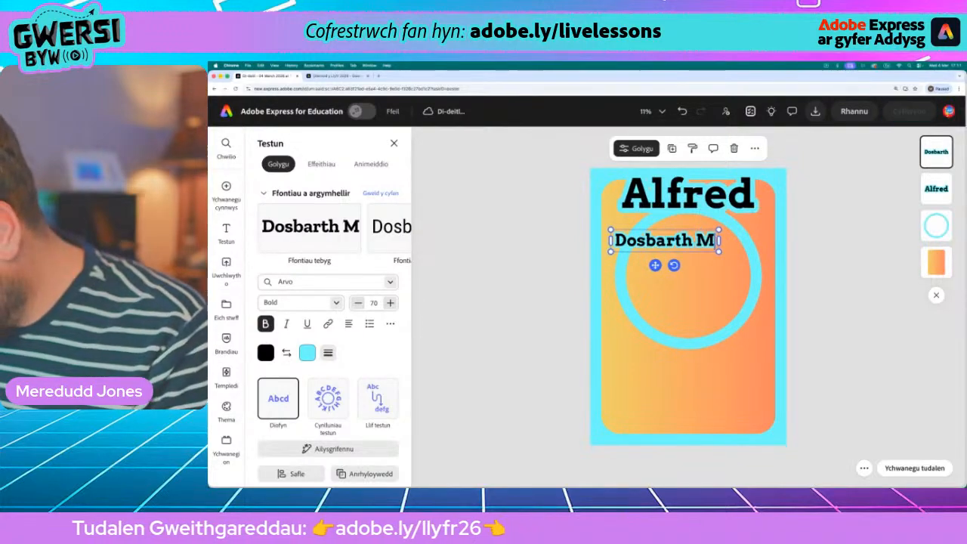
pyautogui.write('iss Prydderch')
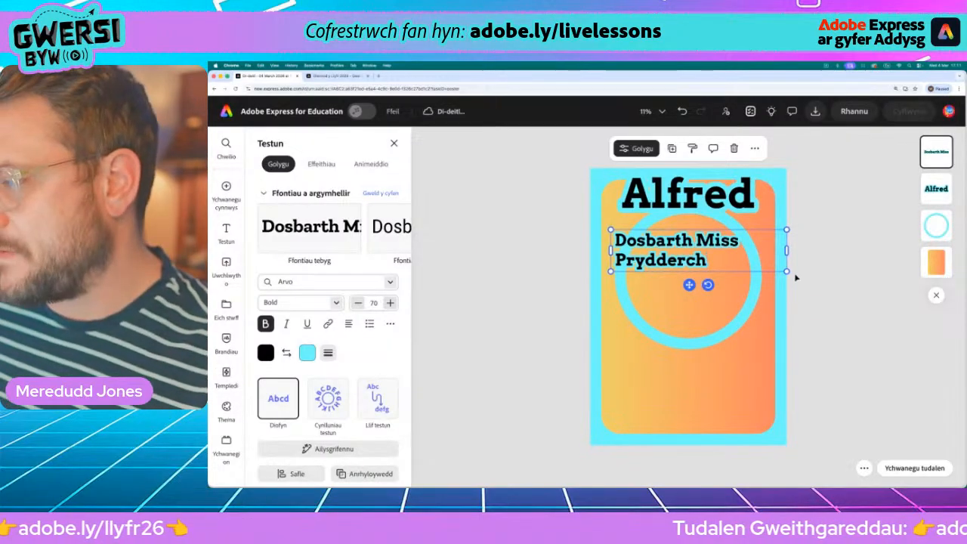
# - Fit the class text on a single line at size 53, directly beneath the character's name and spanning the gradient panel's width
pyautogui.moveTo(786, 270); pyautogui.dragTo(763, 237)
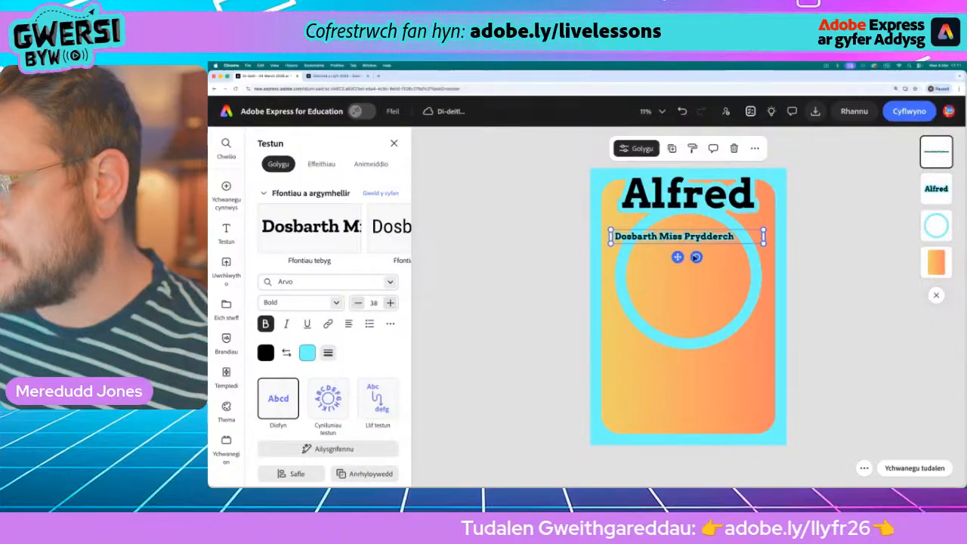
pyautogui.moveTo(677, 257); pyautogui.dragTo(686, 234)
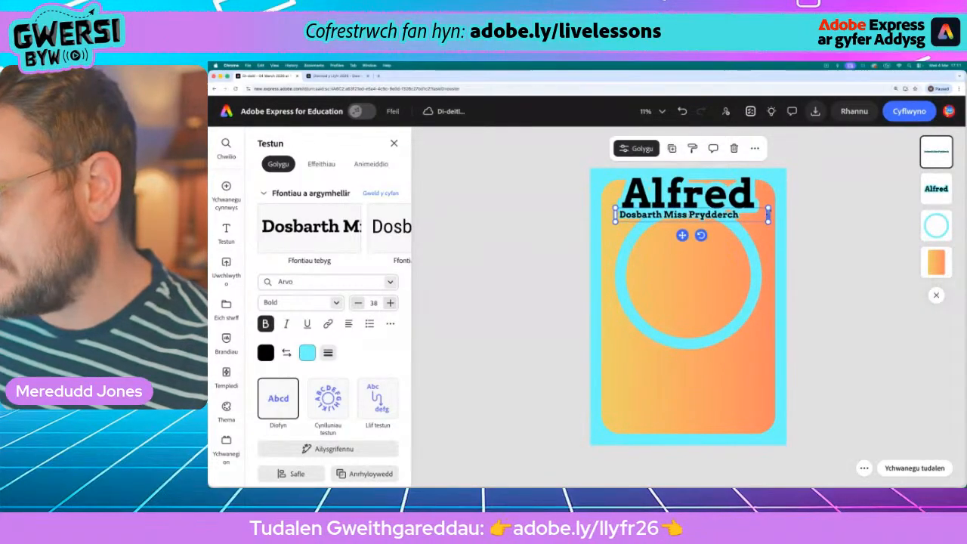
pyautogui.moveTo(748, 219); pyautogui.dragTo(764, 224)
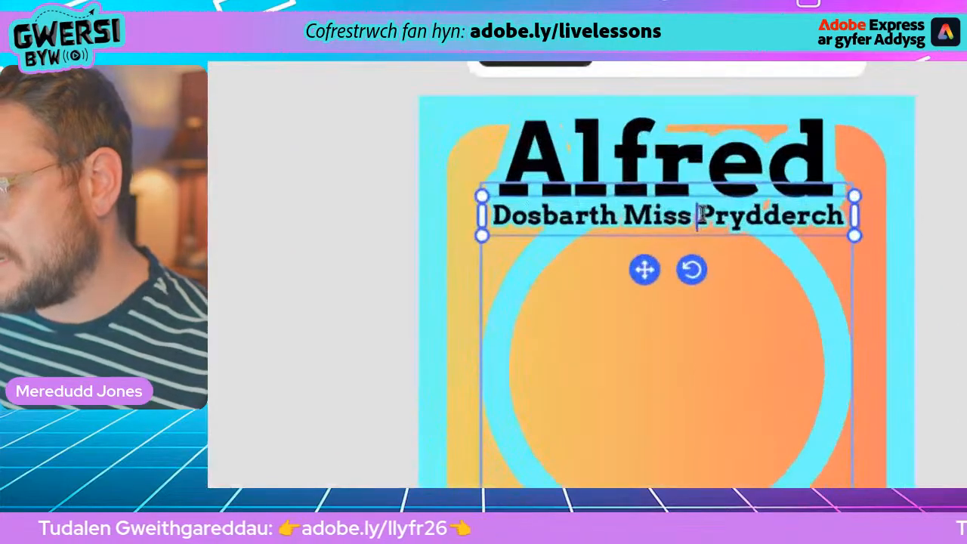
pyautogui.moveTo(851, 238); pyautogui.dragTo(882, 249)
pyautogui.moveTo(482, 238); pyautogui.dragTo(445, 243)
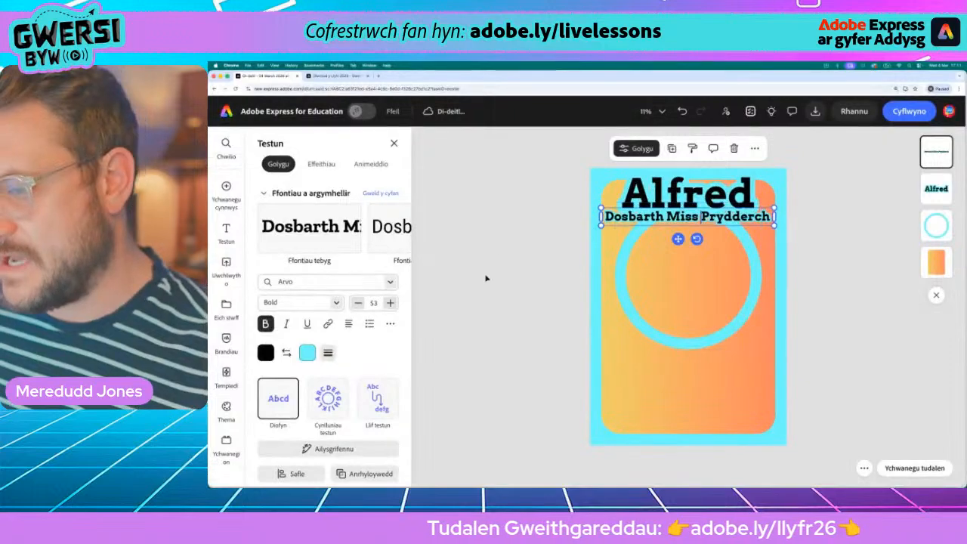
# - Set the class line's outline thickness to 100 and centre the line horizontally, tight under the character's name
pyautogui.click(330, 353)
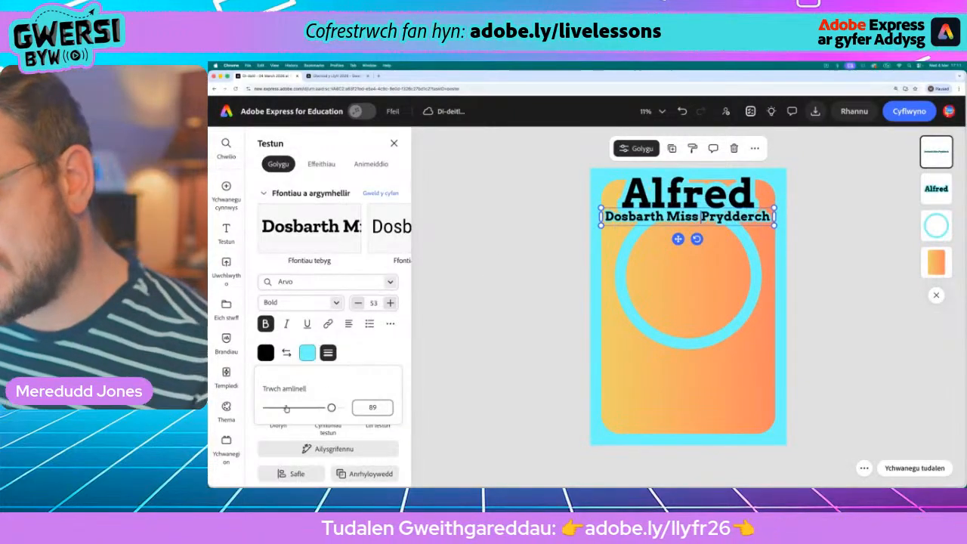
pyautogui.moveTo(332, 409); pyautogui.dragTo(342, 408)
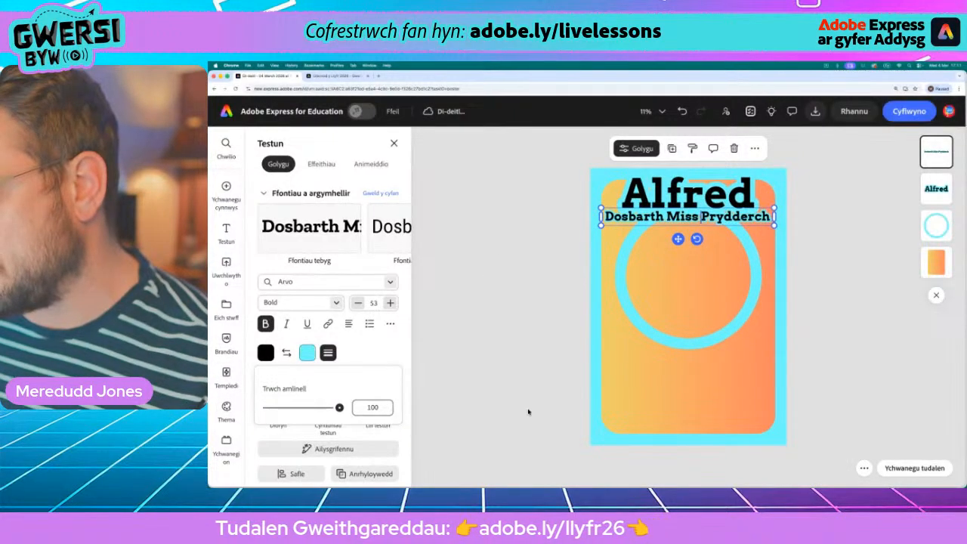
pyautogui.click(565, 300)
pyautogui.moveTo(677, 238); pyautogui.dragTo(678, 238)
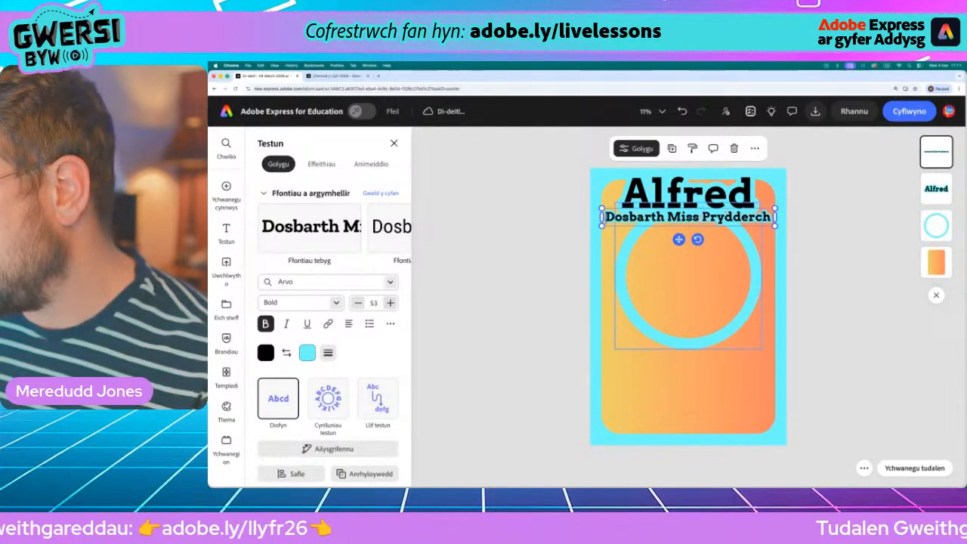
pyautogui.click(574, 227)
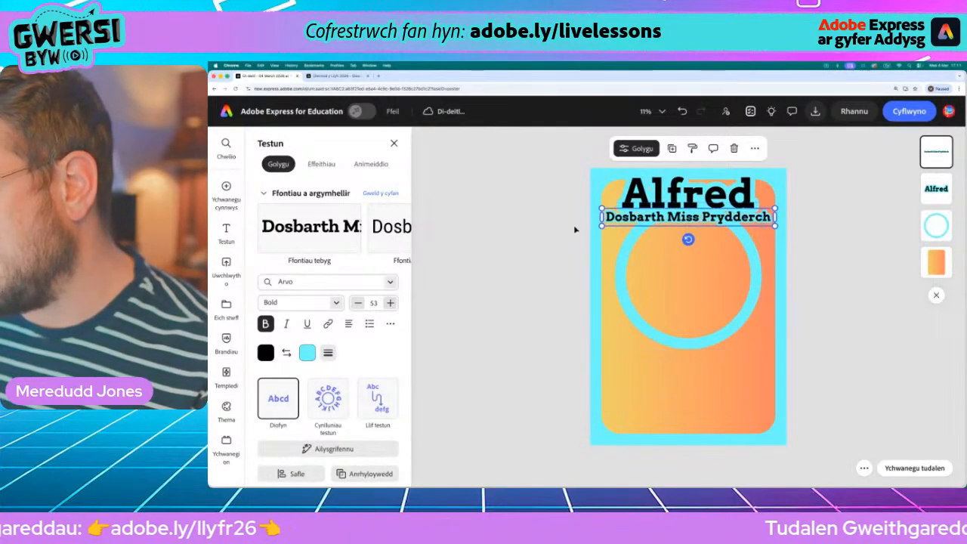
pyautogui.click(617, 219)
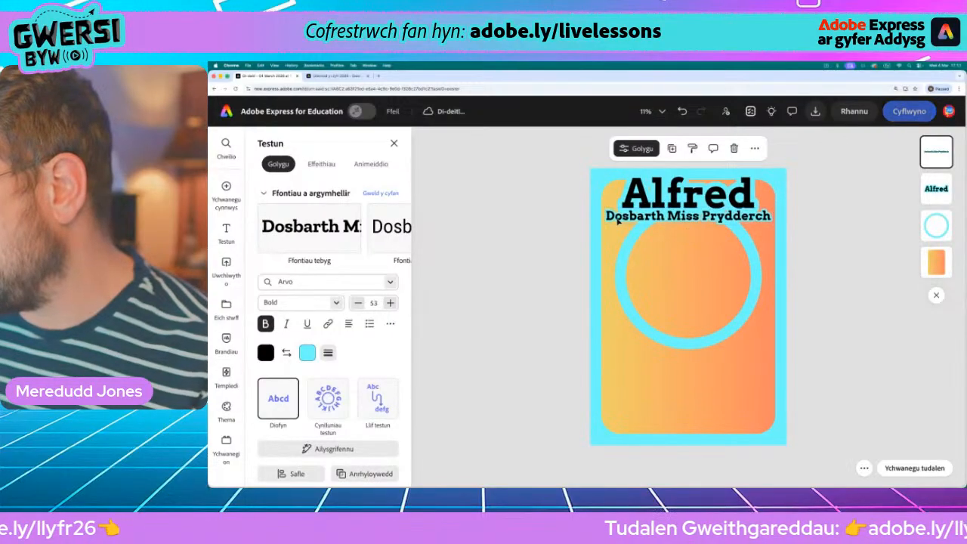
# - Add a large circle to the upper half of the green poster's gradient panel and set its border thickness to 263
pyautogui.click(558, 224)
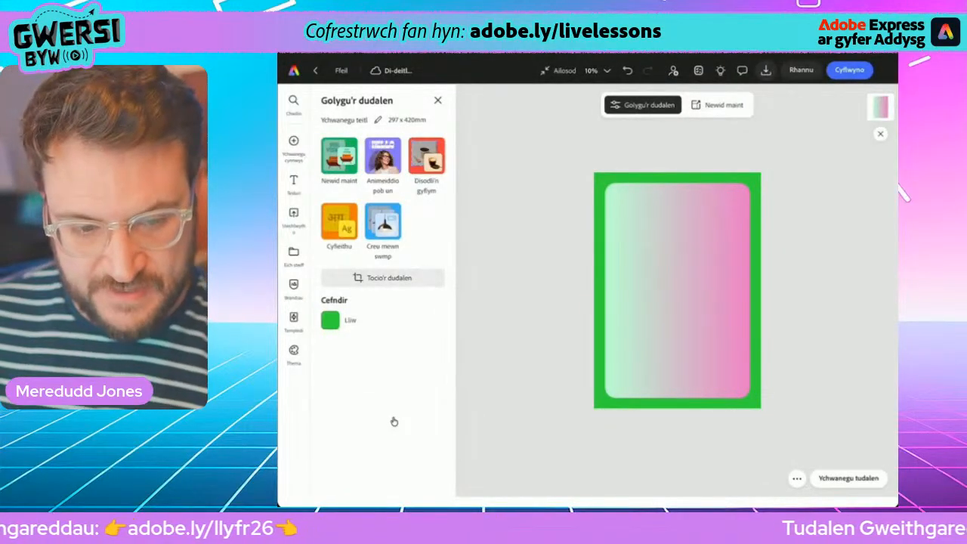
pyautogui.click(294, 142)
pyautogui.click(354, 203)
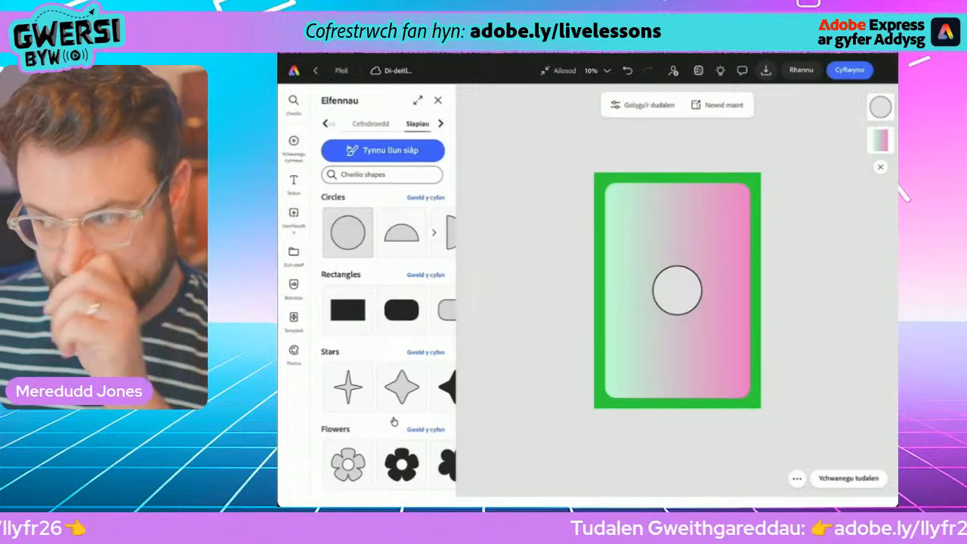
pyautogui.moveTo(678, 291)
pyautogui.mouseDown()
pyautogui.moveTo(642, 231)
pyautogui.moveTo(731, 315)
pyautogui.moveTo(717, 302)
pyautogui.moveTo(724, 307)
pyautogui.mouseUp()
pyautogui.moveTo(670, 253)
pyautogui.mouseDown()
pyautogui.moveTo(679, 244)
pyautogui.moveTo(677, 256)
pyautogui.mouseUp()
pyautogui.moveTo(327, 267); pyautogui.dragTo(333, 268)
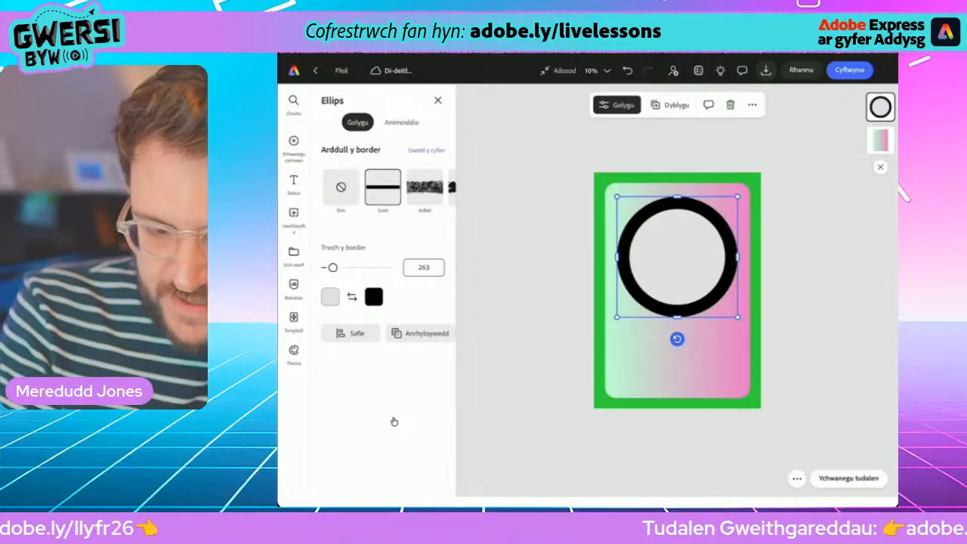
pyautogui.moveTo(332, 268); pyautogui.dragTo(332, 268)
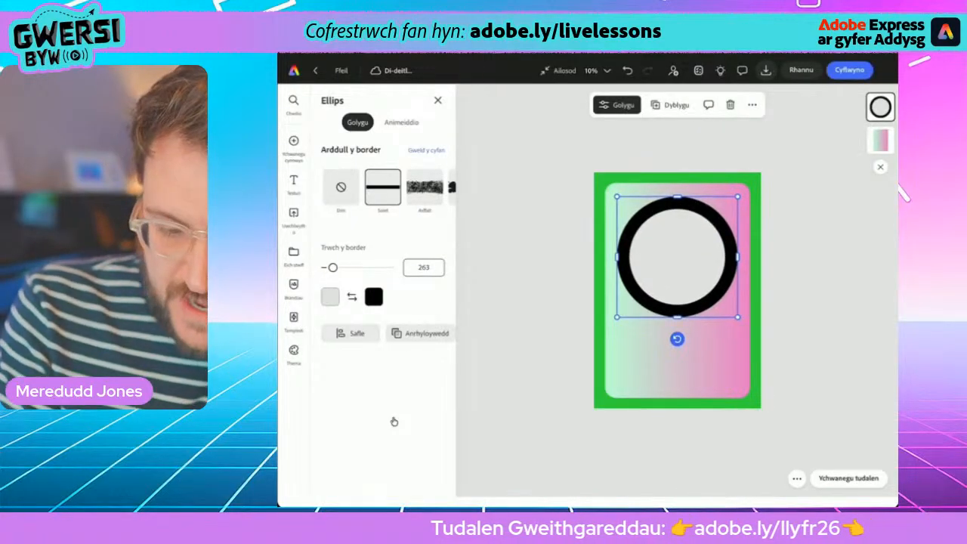
# - Colour the circle's border the same green as the page background and remove the circle's fill
pyautogui.click(374, 296)
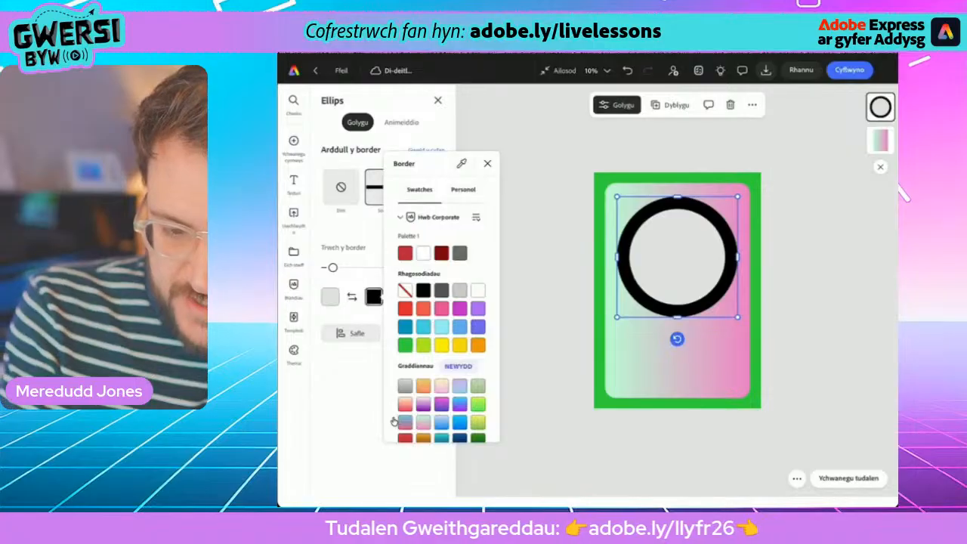
pyautogui.click(405, 344)
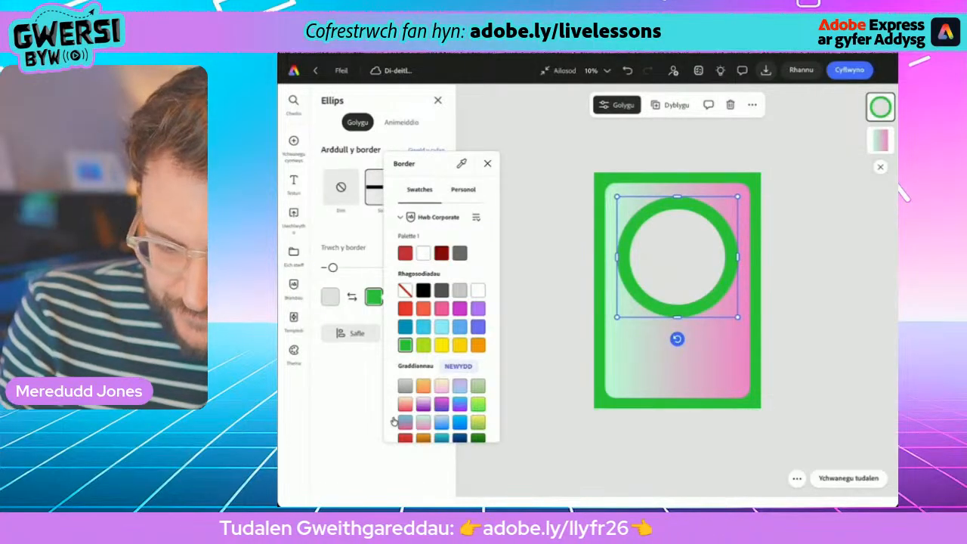
pyautogui.click(488, 163)
pyautogui.click(330, 297)
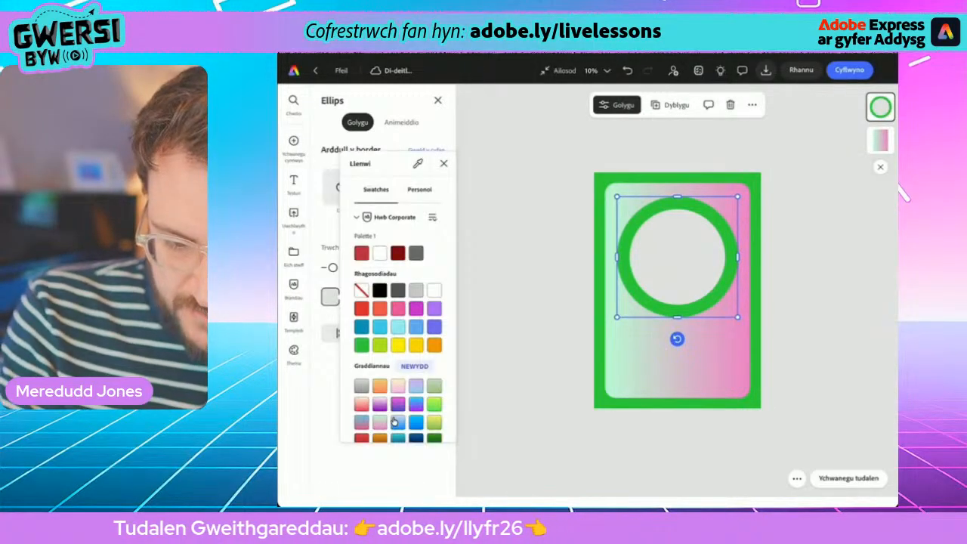
pyautogui.click(361, 290)
pyautogui.click(443, 164)
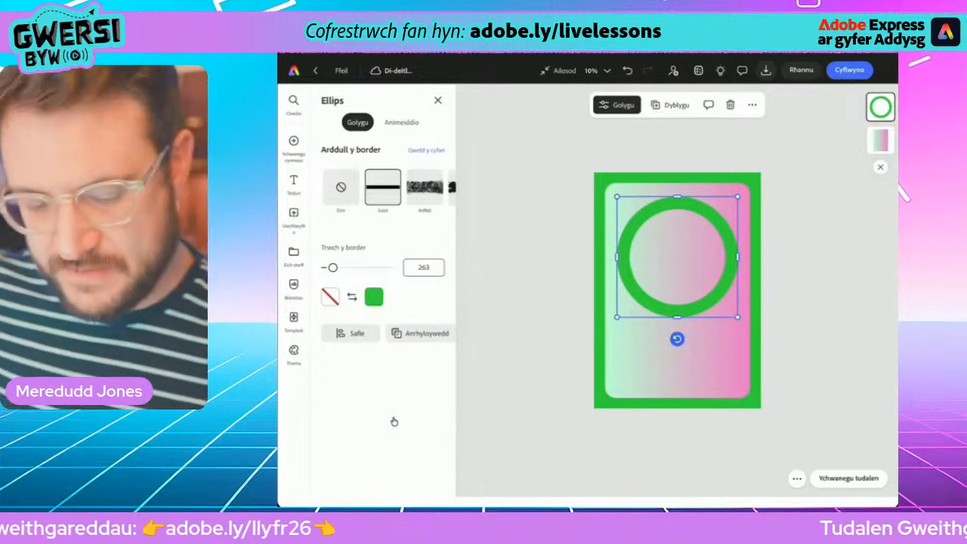
# - Add a text with the character's name and enlarge it to size 208 across the upper edge of the panel
pyautogui.click(294, 182)
pyautogui.click(383, 126)
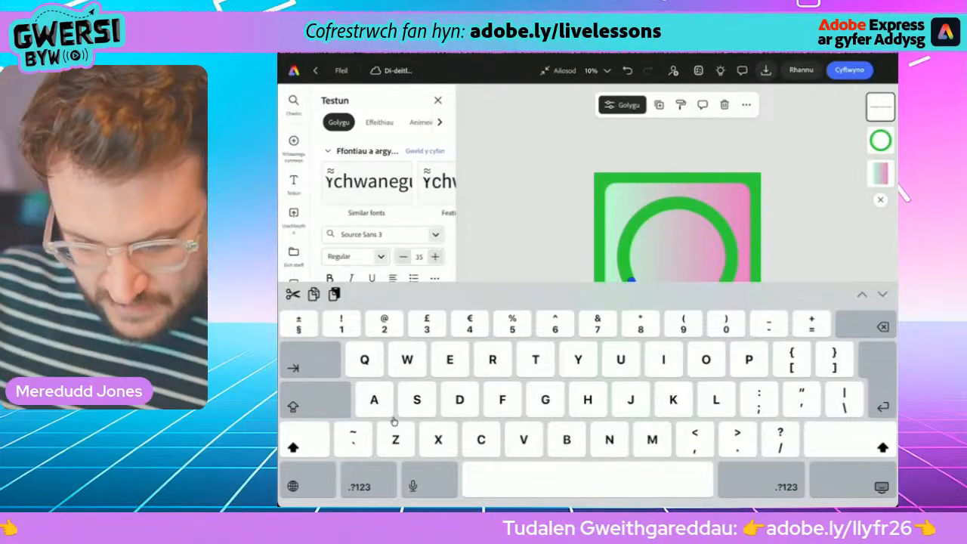
pyautogui.write('Alfred')
pyautogui.click(881, 486)
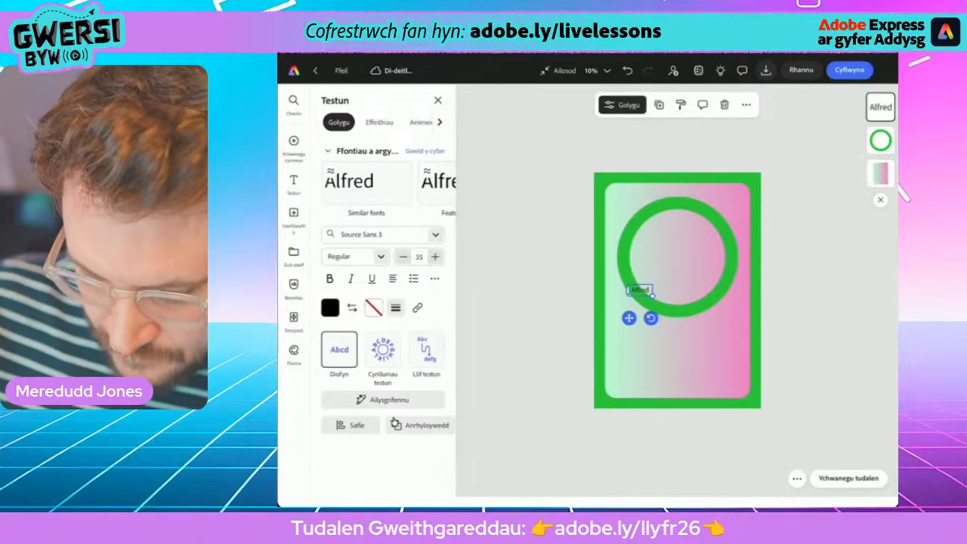
pyautogui.moveTo(682, 307); pyautogui.dragTo(676, 193)
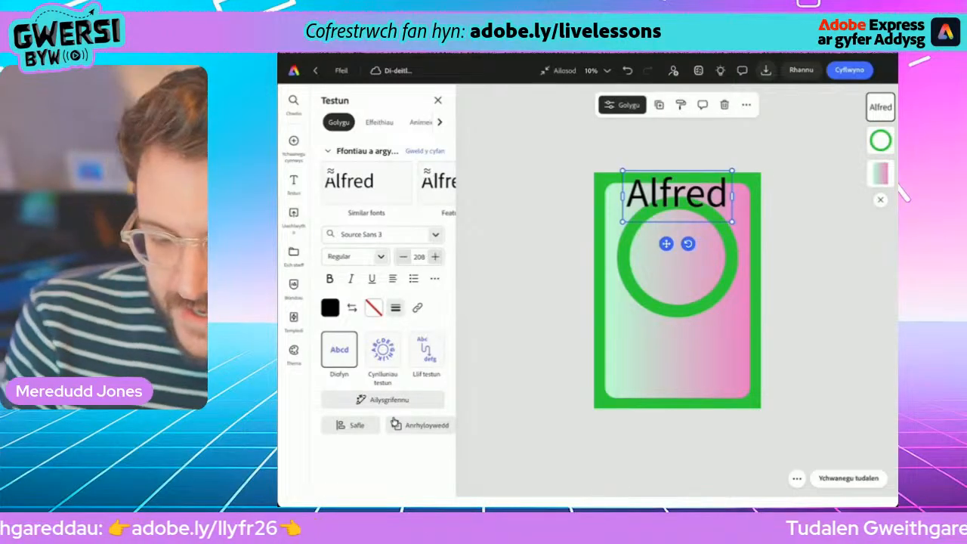
# - Give the character's name a green outline with a thickness of 46
pyautogui.click(374, 307)
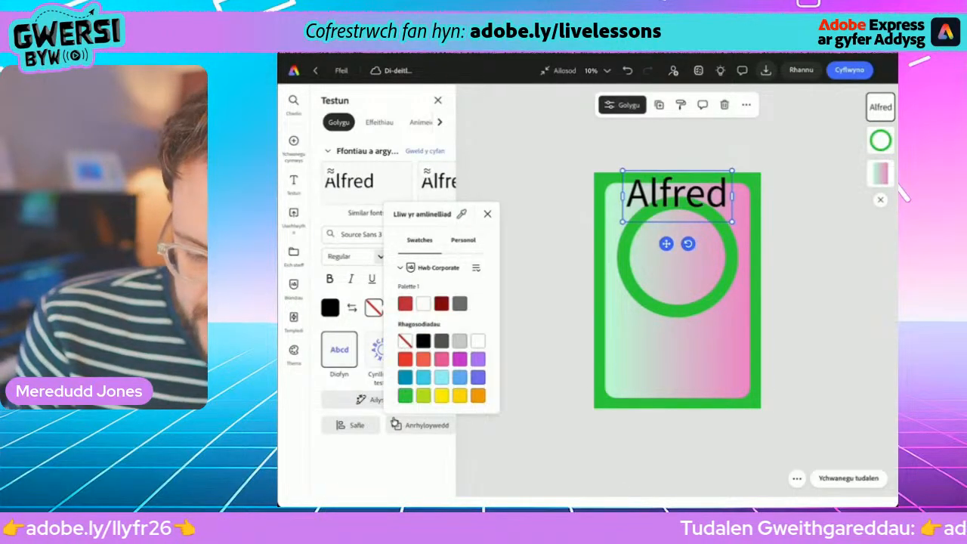
pyautogui.click(405, 396)
pyautogui.click(488, 214)
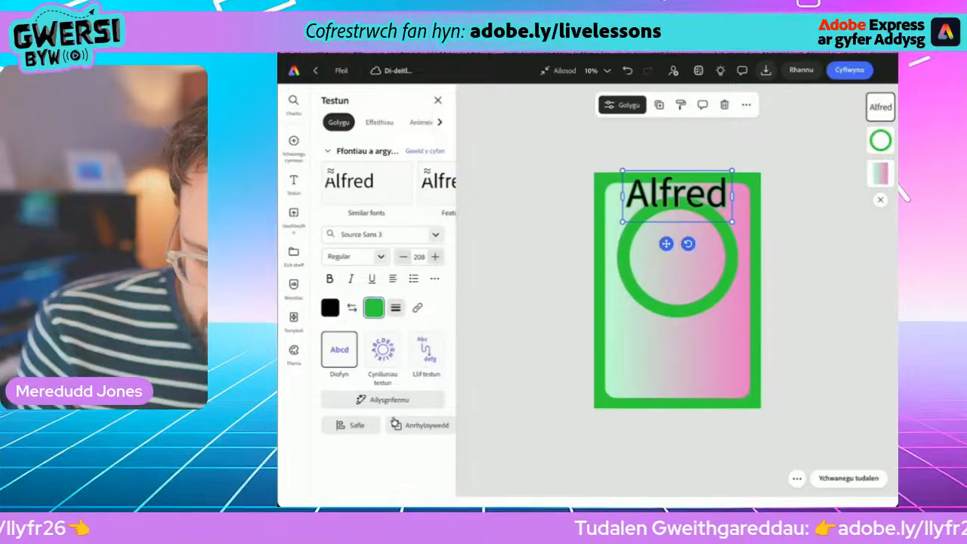
pyautogui.click(396, 307)
pyautogui.moveTo(351, 365)
pyautogui.mouseDown()
pyautogui.moveTo(398, 365)
pyautogui.moveTo(368, 365)
pyautogui.mouseUp()
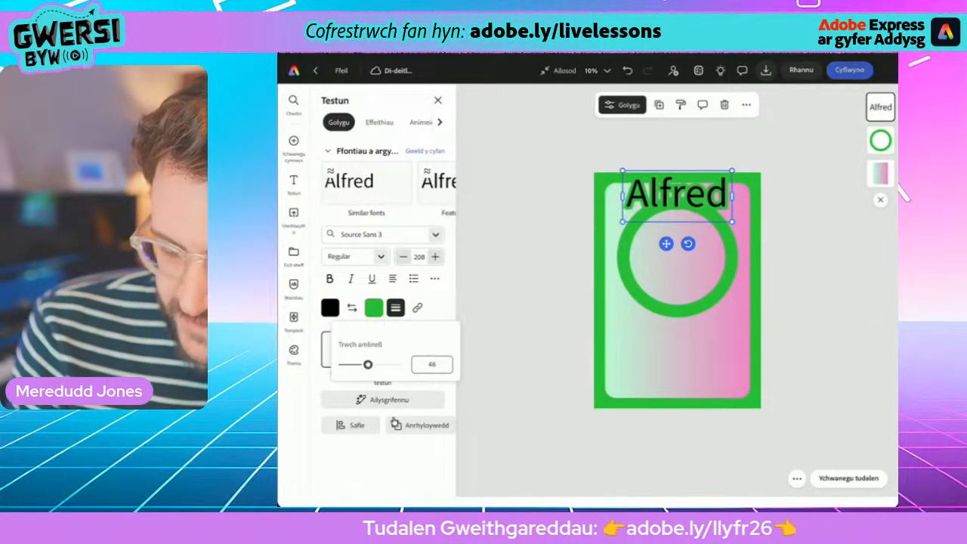
pyautogui.click(396, 308)
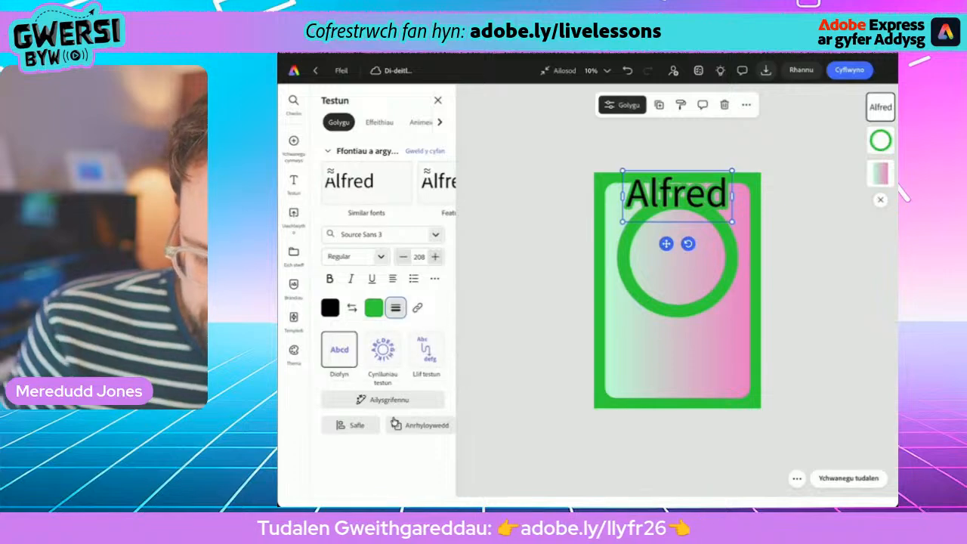
# - Change the name's font to Copal Std Solid and centre the text above the ring at size 138
pyautogui.click(435, 234)
pyautogui.scroll(-10, 393, 417)
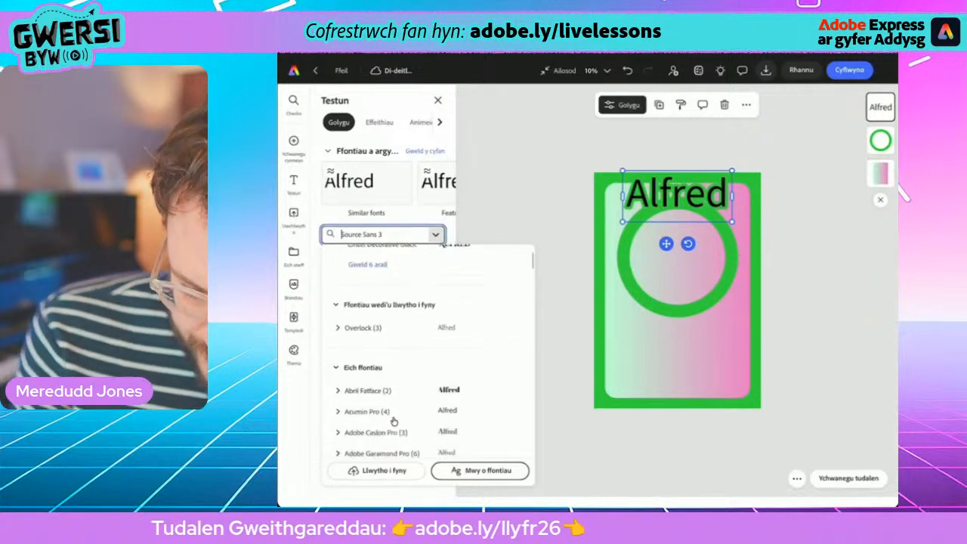
pyautogui.scroll(-5, 394, 421)
pyautogui.scroll(-10, 394, 421)
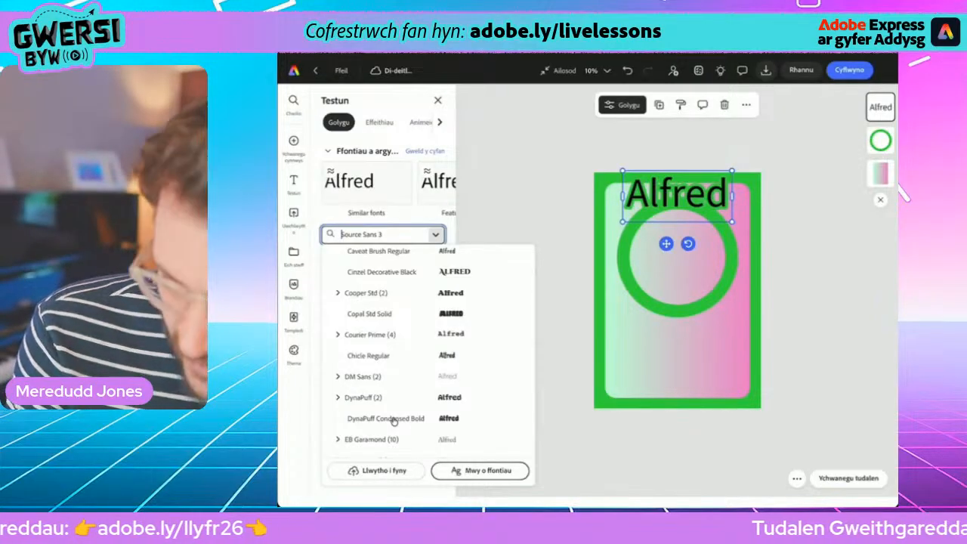
pyautogui.click(369, 313)
pyautogui.moveTo(763, 219); pyautogui.dragTo(675, 195)
# - Increase the outline thickness of the character's name to 87
pyautogui.click(396, 308)
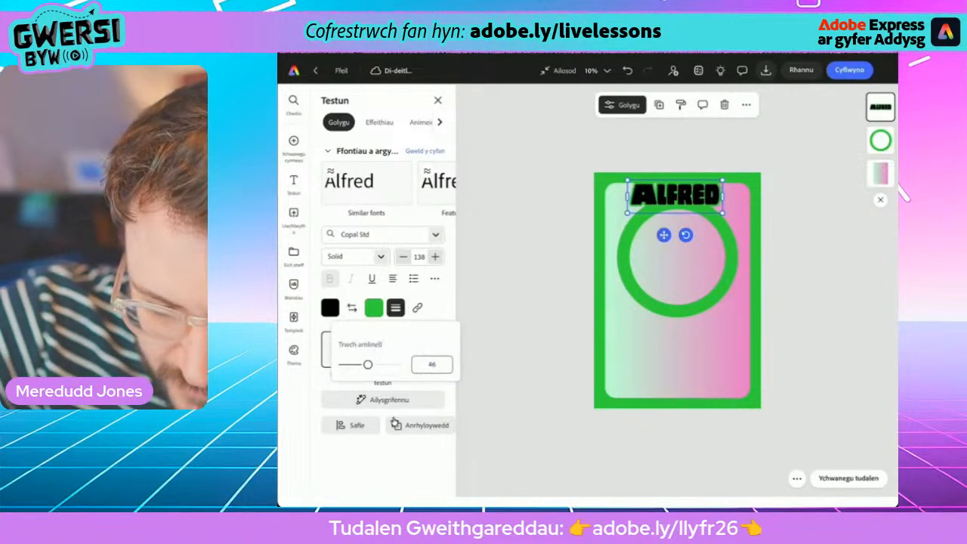
pyautogui.moveTo(367, 365); pyautogui.dragTo(386, 365)
pyautogui.moveTo(394, 422); pyautogui.dragTo(394, 422)
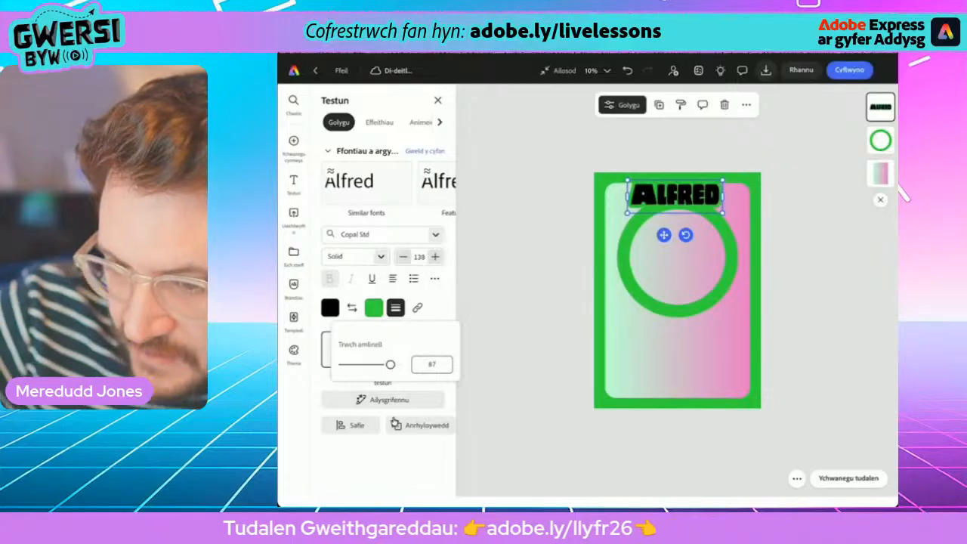
pyautogui.click(394, 423)
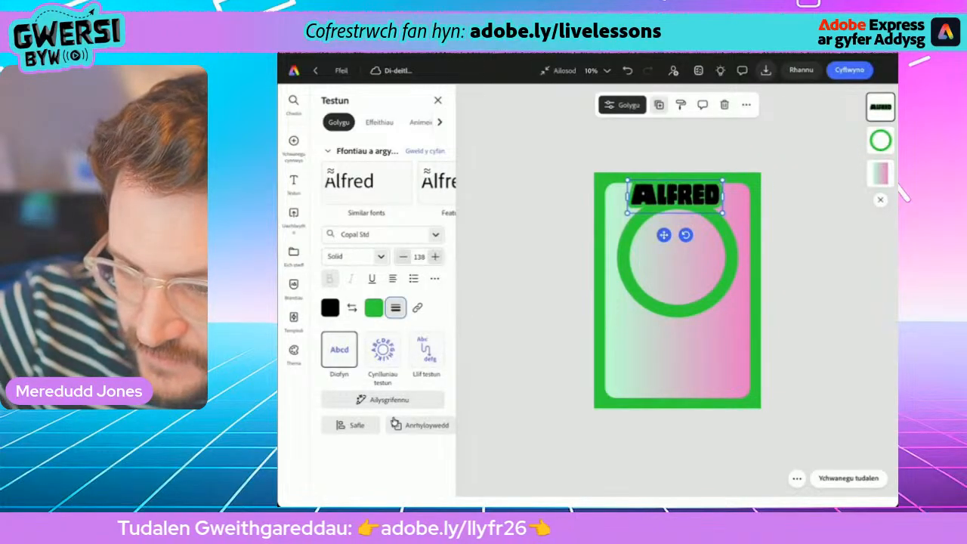
# - Duplicate the name below itself at size 78 and replace the copy's text with "Dosbarth Miss" followed by the teacher's surname
pyautogui.hotkey('ctrl', 'd')
pyautogui.moveTo(717, 250); pyautogui.dragTo(677, 237)
pyautogui.click(646, 228)
pyautogui.doubleClick(648, 228)
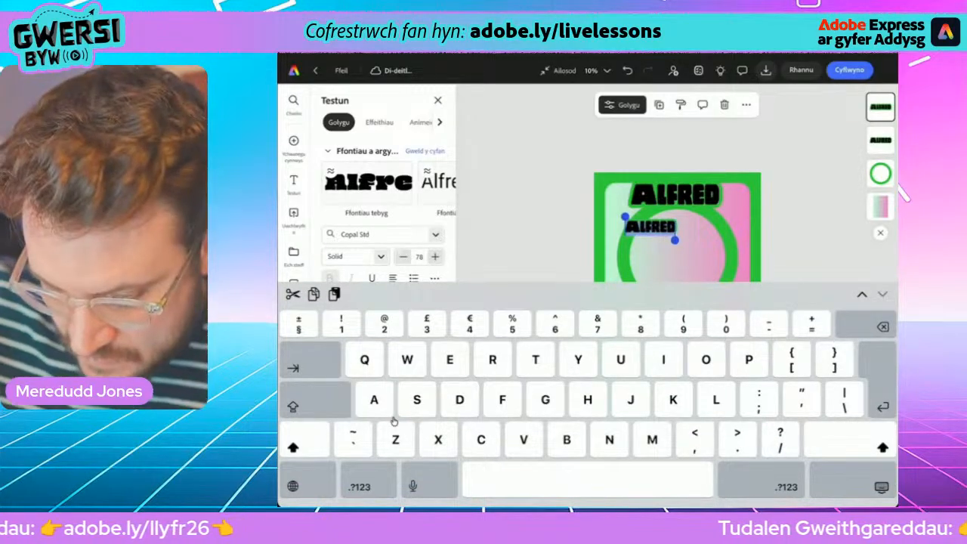
pyautogui.write('Dosba')
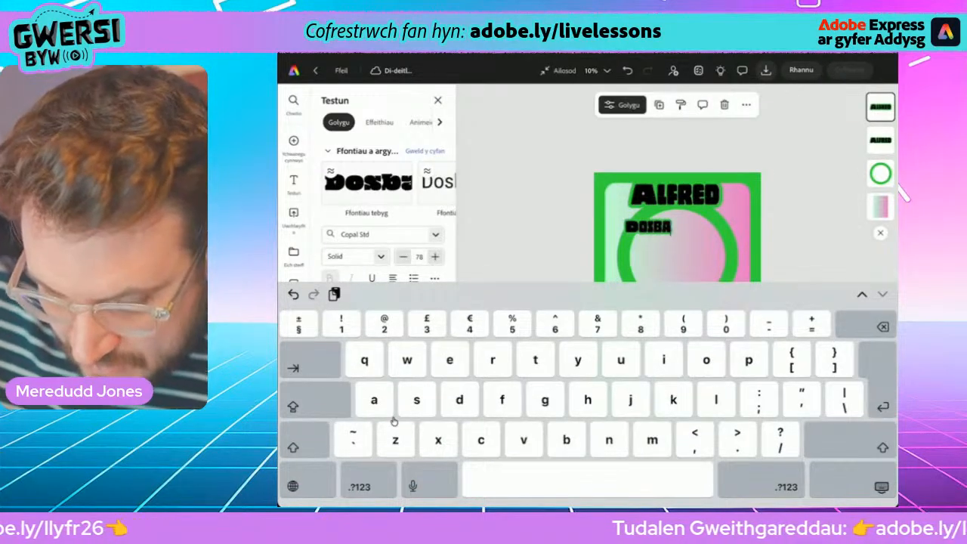
pyautogui.write('rth Miss')
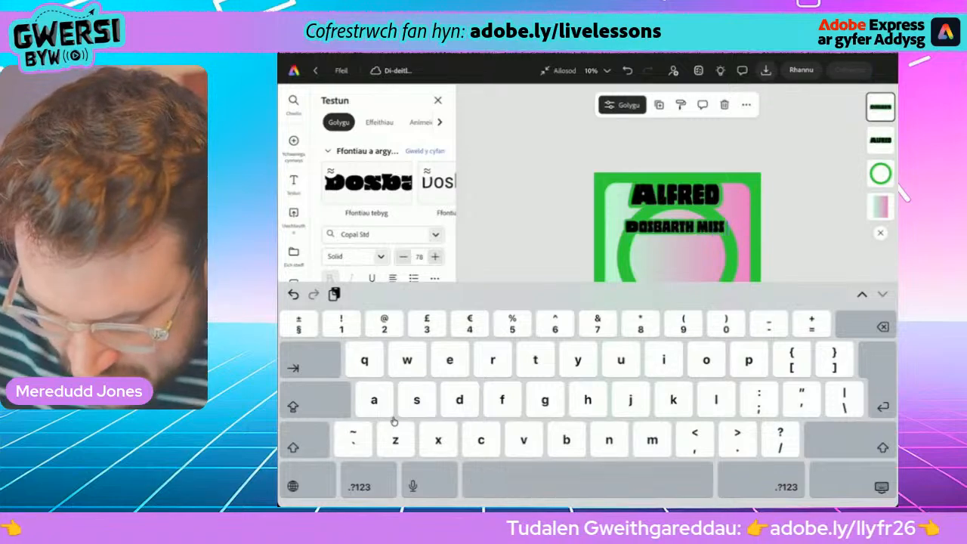
pyautogui.write(' Pryder')
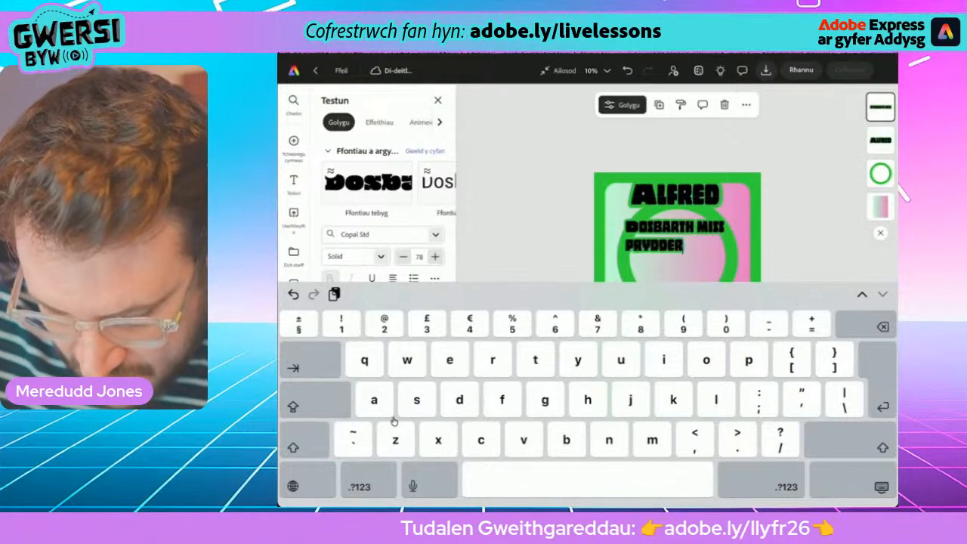
pyautogui.click(882, 487)
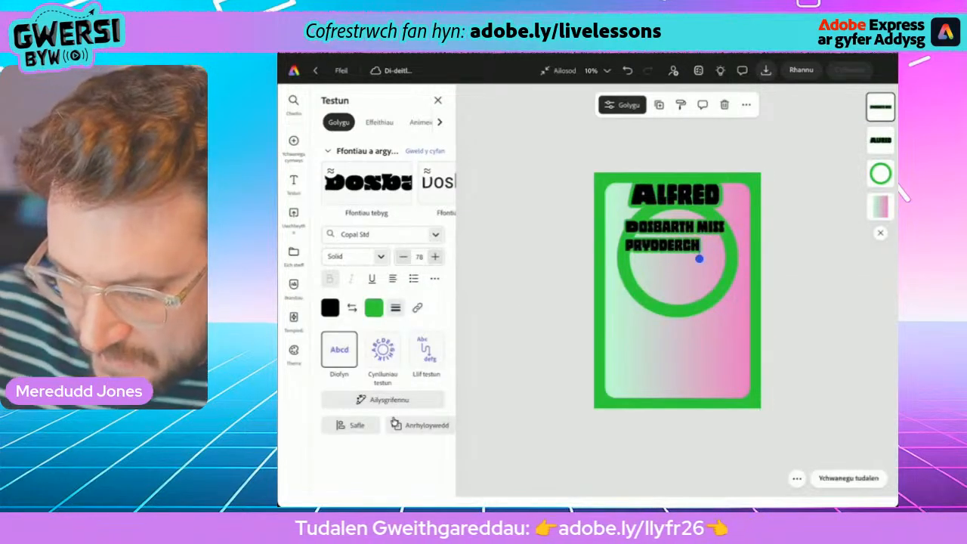
# - Fit the class line on a single line at size 60, directly beneath the character's name and across the panel's width
pyautogui.click(699, 259)
pyautogui.moveTo(760, 256); pyautogui.dragTo(756, 224)
pyautogui.moveTo(679, 225); pyautogui.dragTo(664, 212)
pyautogui.moveTo(741, 218); pyautogui.dragTo(774, 221)
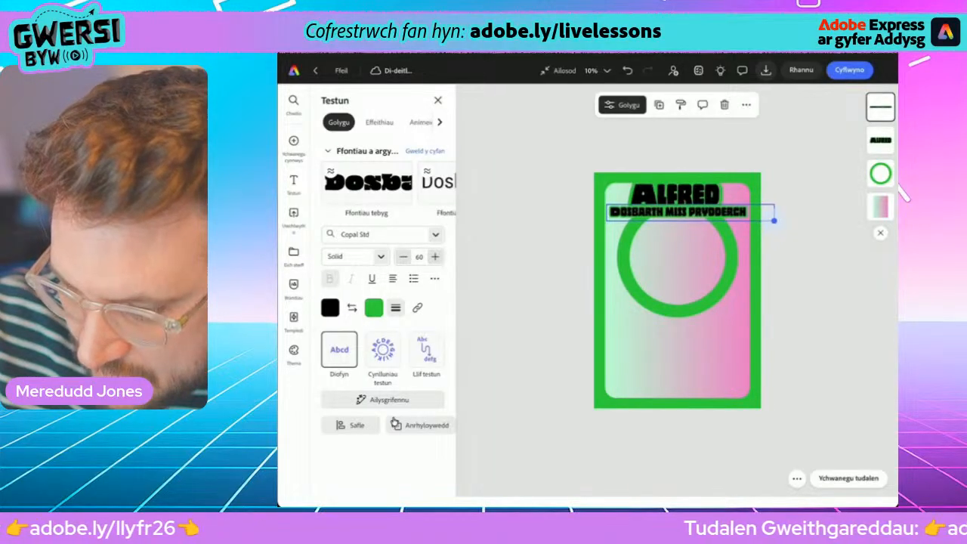
pyautogui.press('Escape')
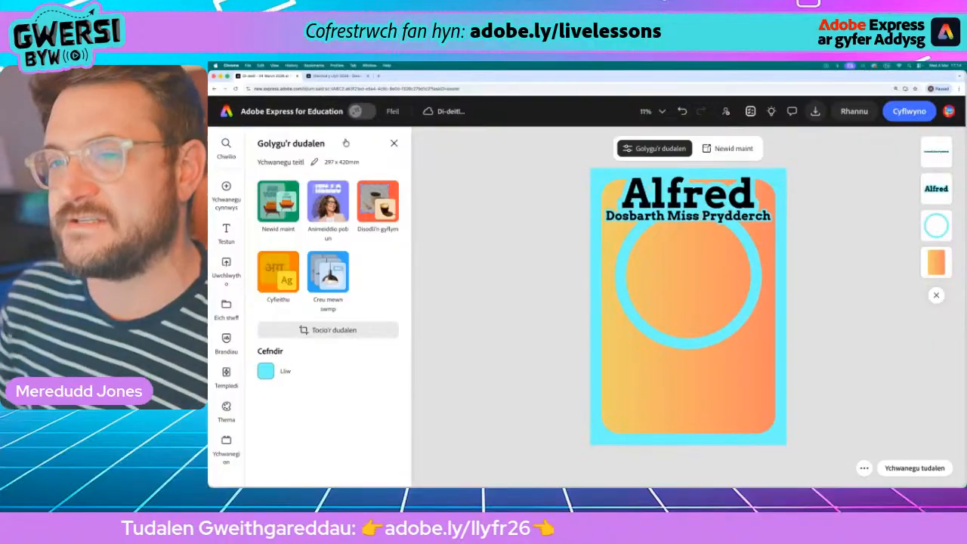
# - On the light blue and orange poster, start generating a media image in the square (1:1) format
pyautogui.click(226, 187)
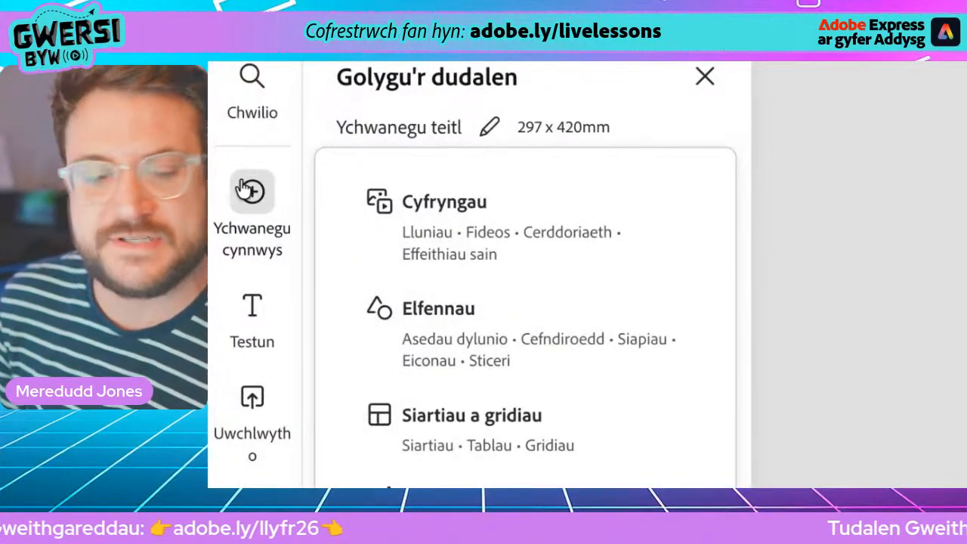
pyautogui.click(444, 215)
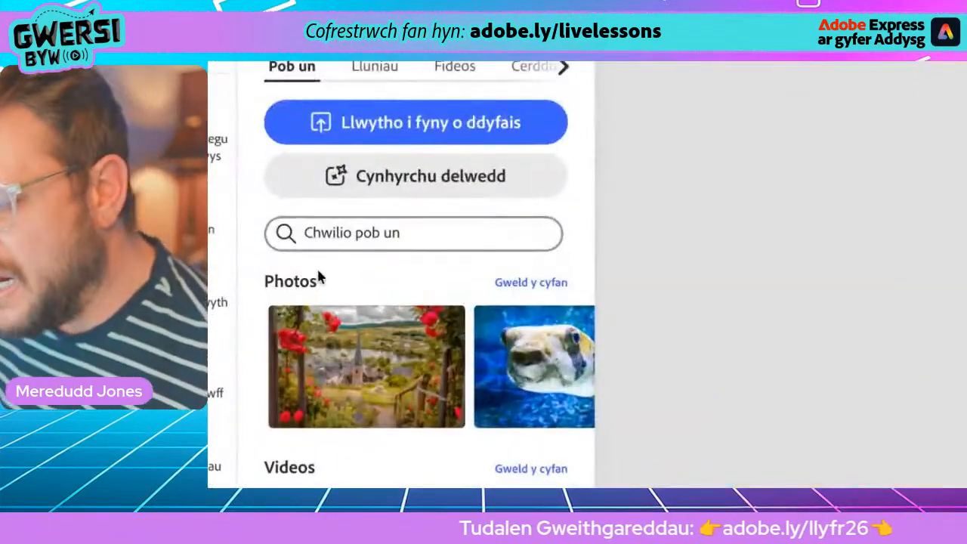
pyautogui.scroll(-3, 283, 262)
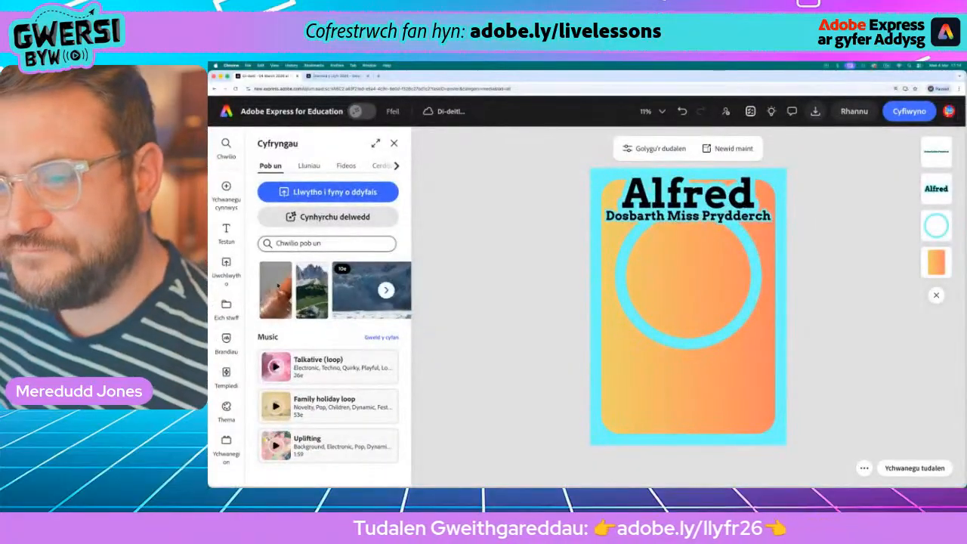
pyautogui.scroll(3, 278, 285)
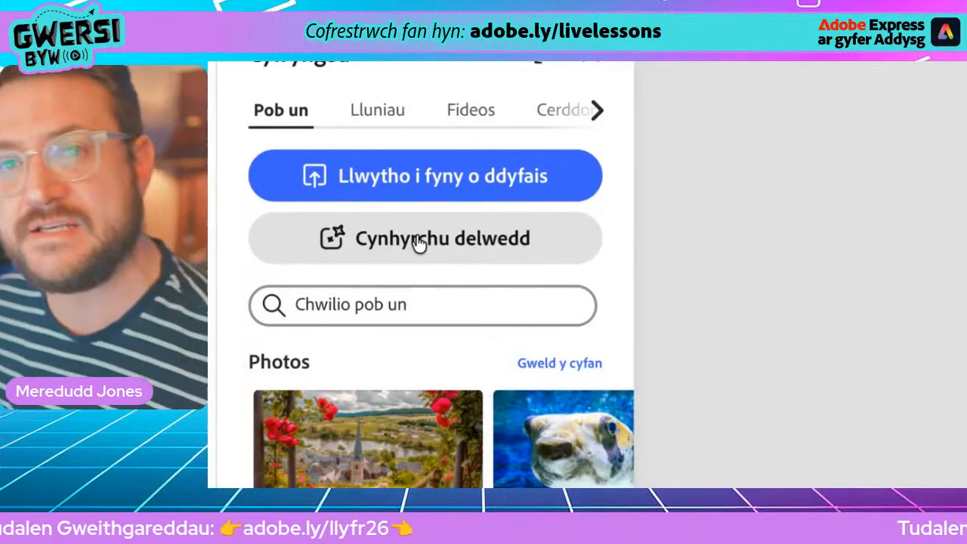
pyautogui.click(418, 241)
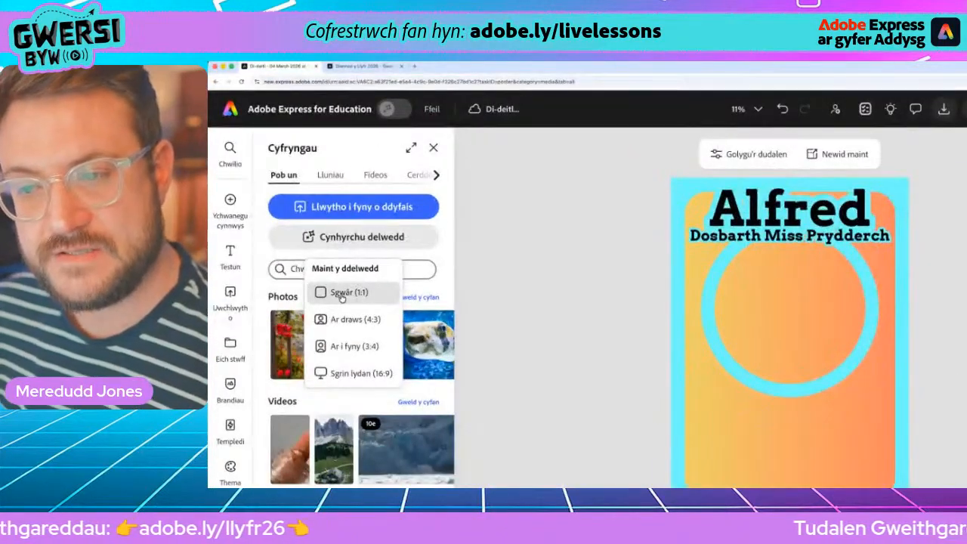
pyautogui.click(337, 294)
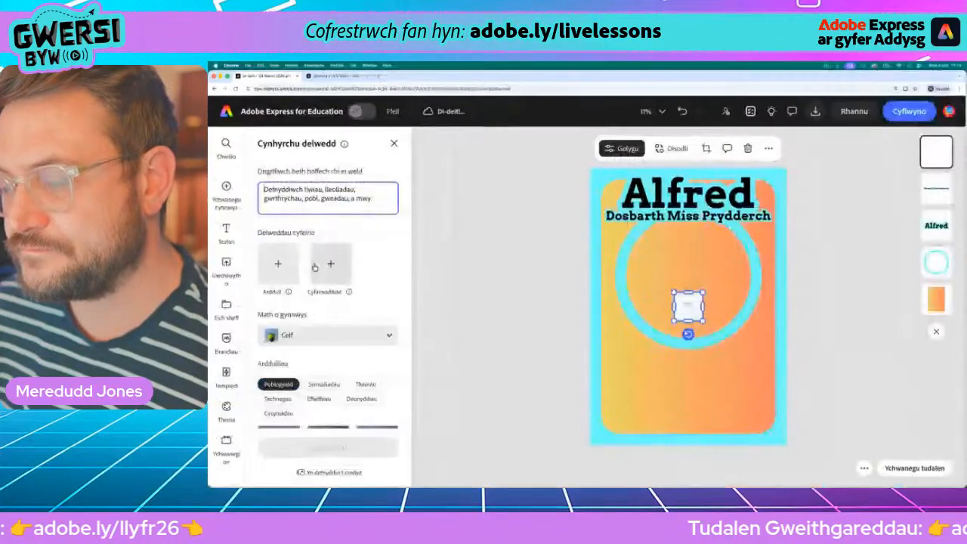
# - Enlarge the square image placeholder to about the ring's size and position it over the ring
pyautogui.moveTo(703, 292); pyautogui.dragTo(773, 223)
pyautogui.moveTo(733, 268); pyautogui.dragTo(691, 257)
pyautogui.moveTo(732, 310); pyautogui.dragTo(773, 347)
pyautogui.moveTo(714, 285); pyautogui.dragTo(699, 291)
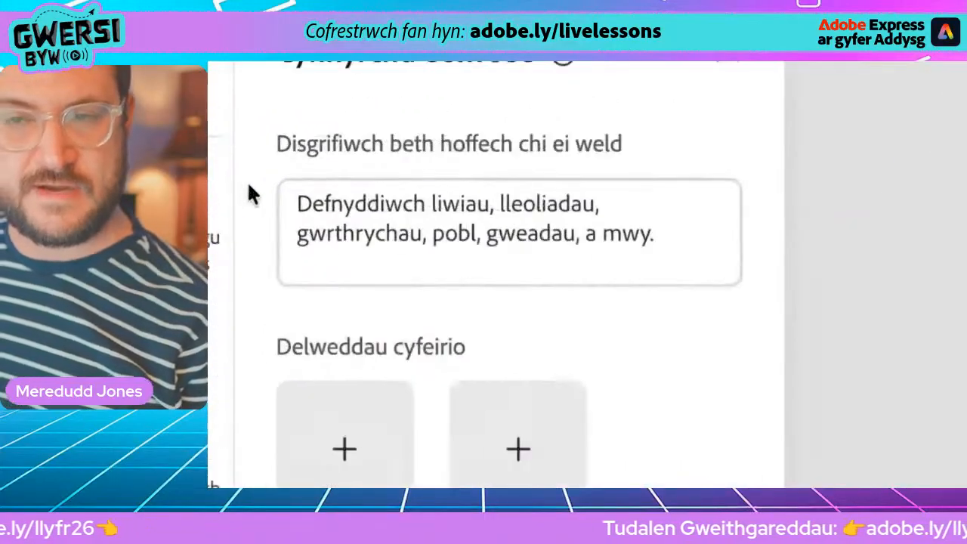
# - Describe the image to generate as "Bachgen 10 oed. Gwisgo gwisg ysgol, siwmper lwyd. Gwallt lliw oren."
pyautogui.click(293, 193)
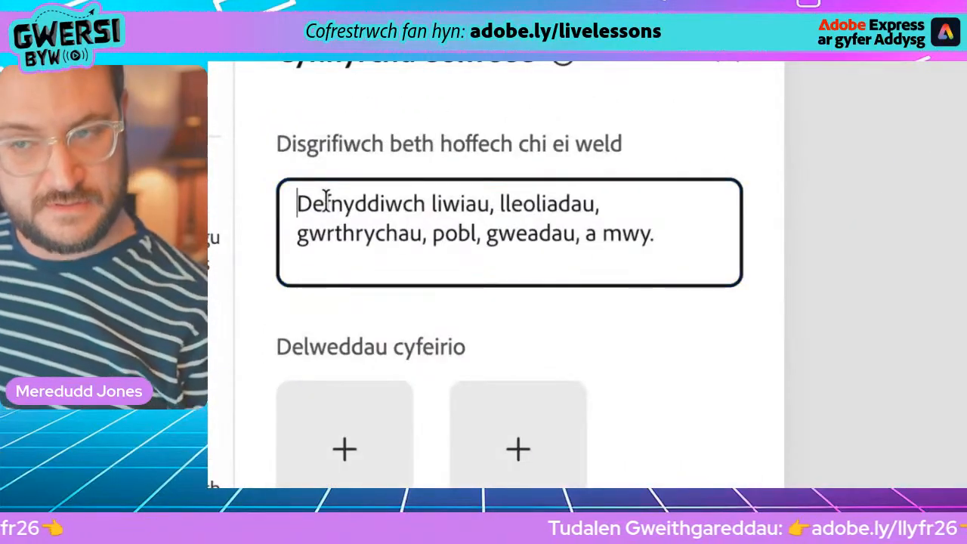
pyautogui.write('B')
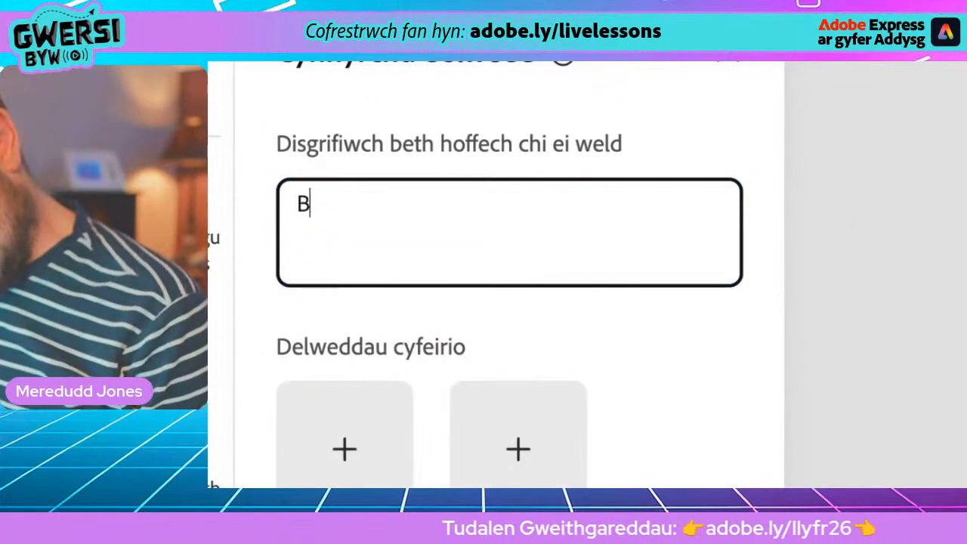
pyautogui.write('achgen 10 oed.')
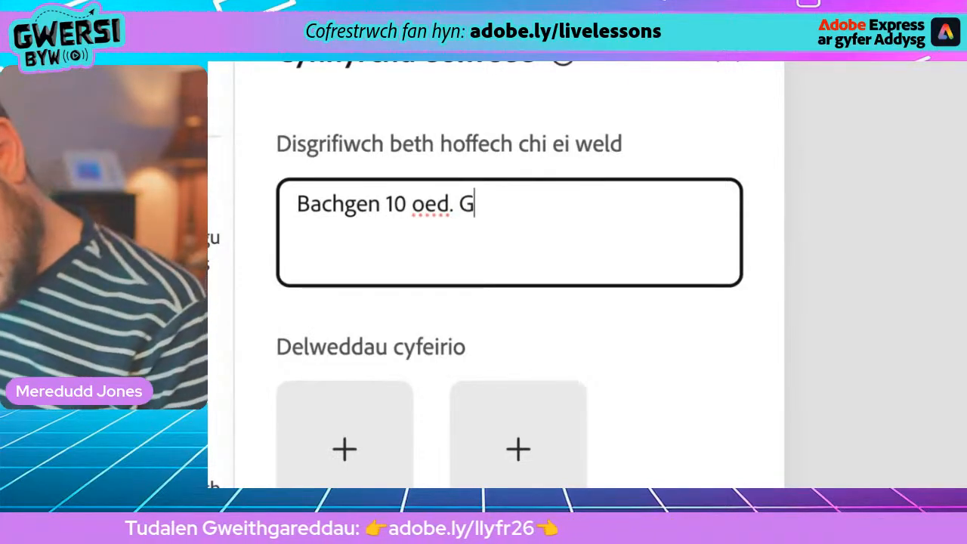
pyautogui.write(' Gwisgo ')
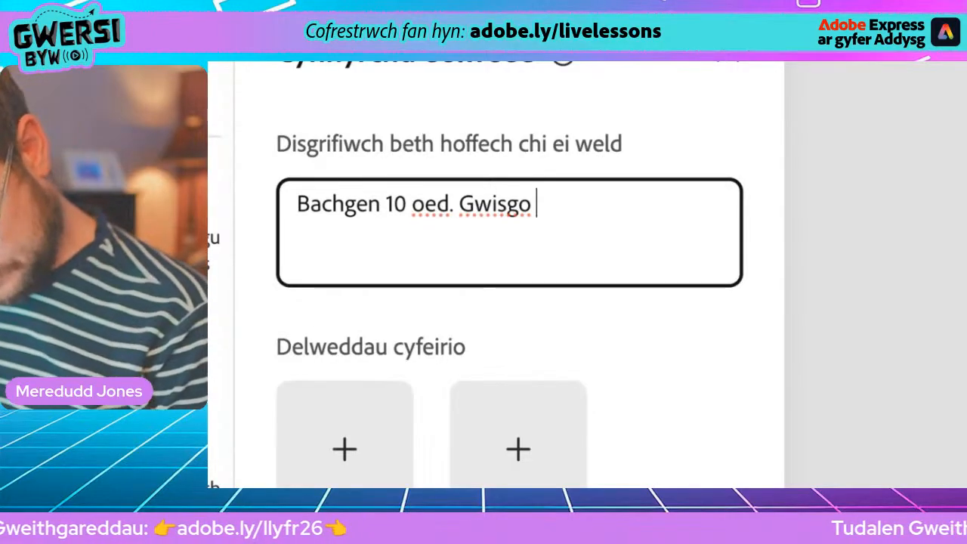
pyautogui.write('gwisg ysgol')
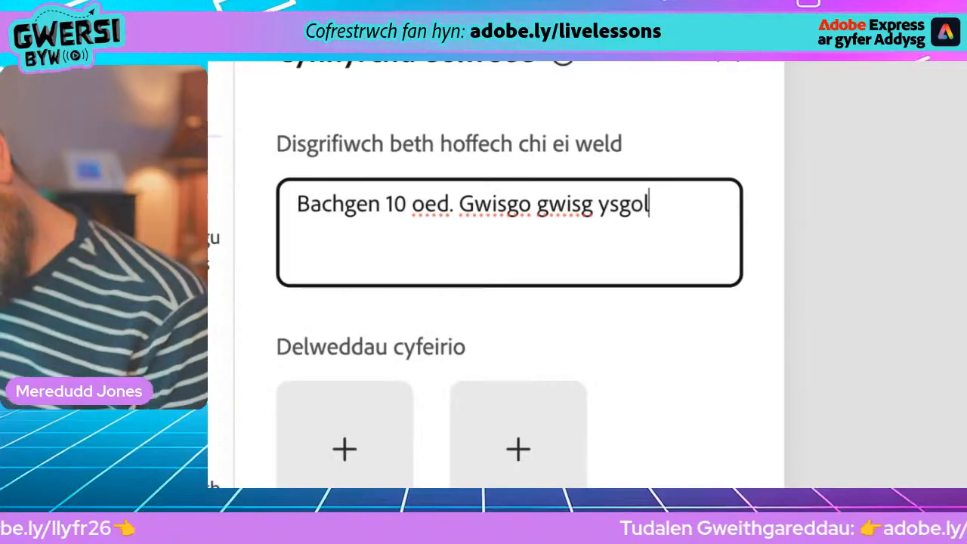
pyautogui.write(', siwmper lwyd. Gwallt lliw oren.')
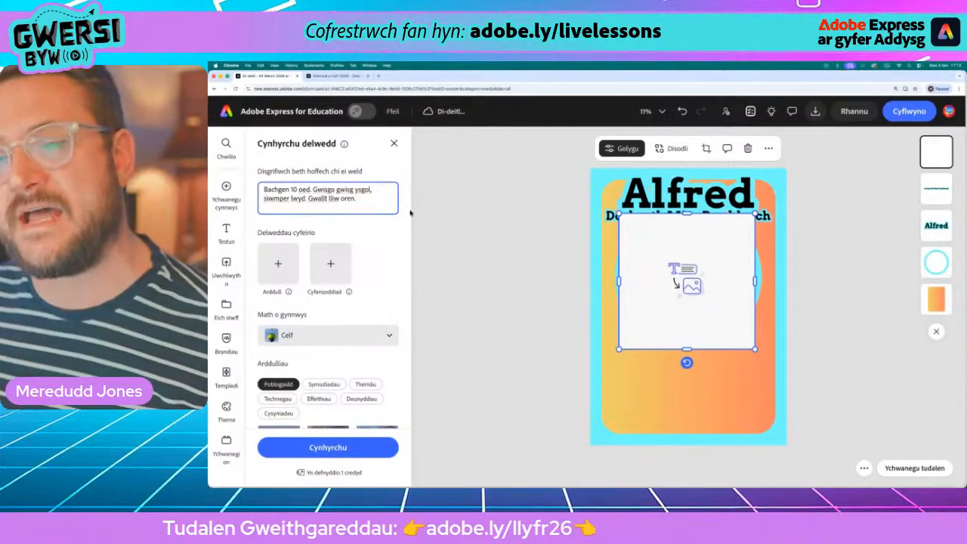
# - Generate the image as Celf content with the Torlun leino style from the Technegau group, and look through the results
pyautogui.scroll(-3, 336, 299)
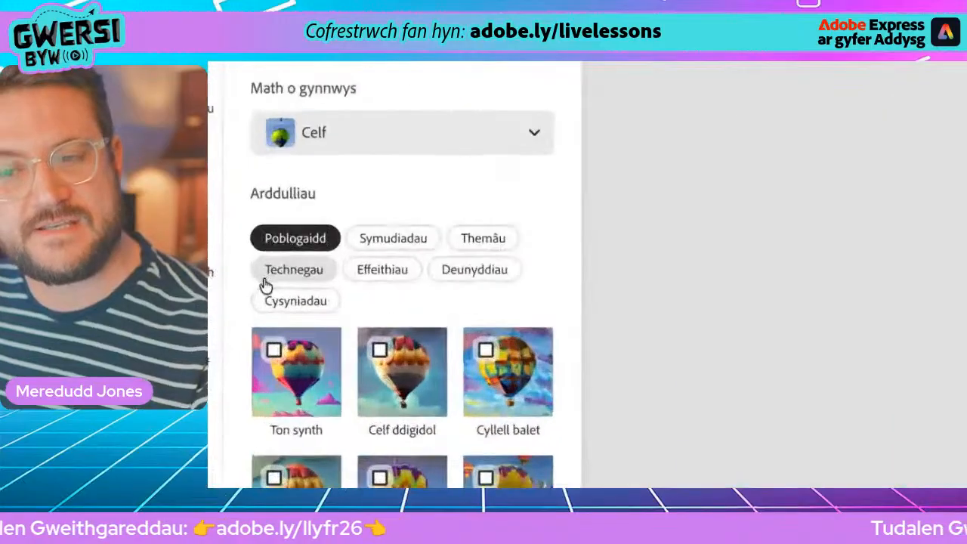
pyautogui.click(276, 276)
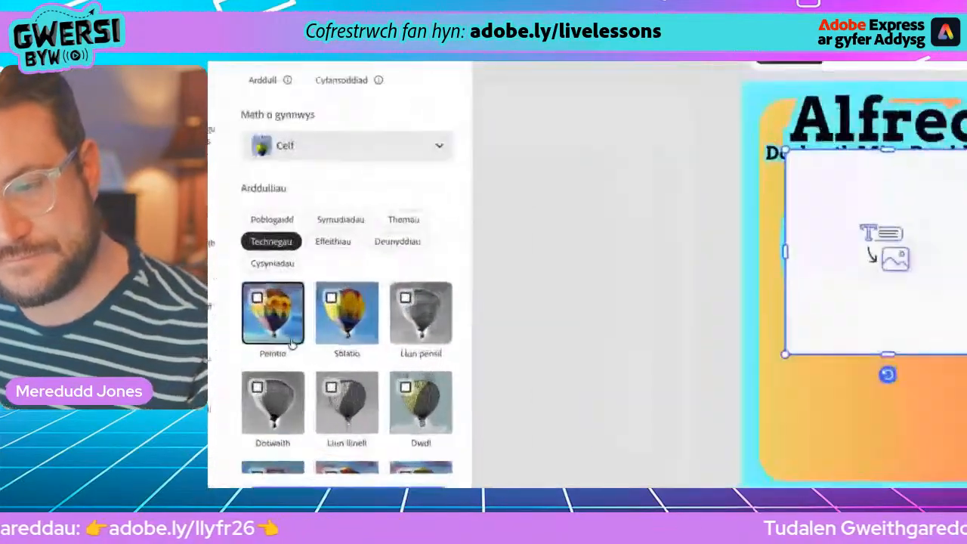
pyautogui.scroll(-2, 322, 317)
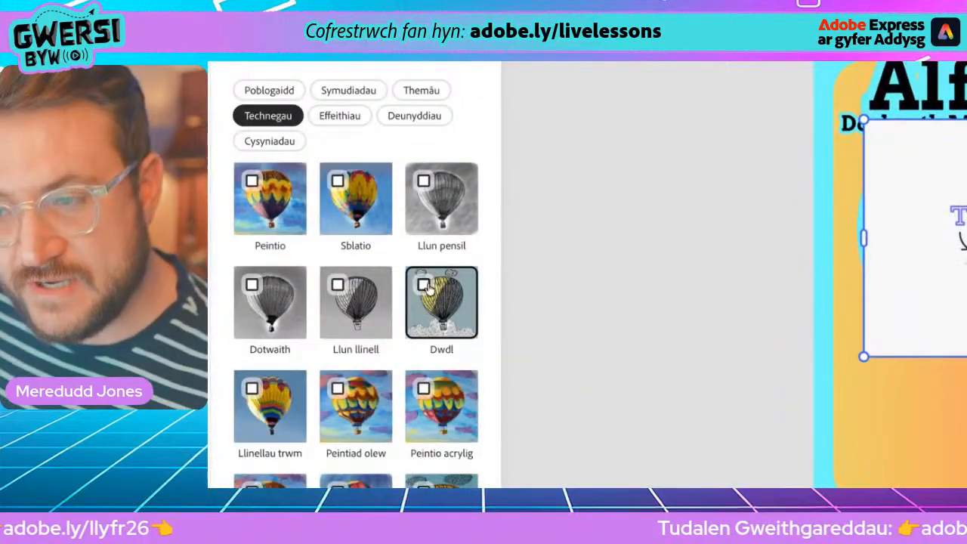
pyautogui.scroll(-3, 442, 317)
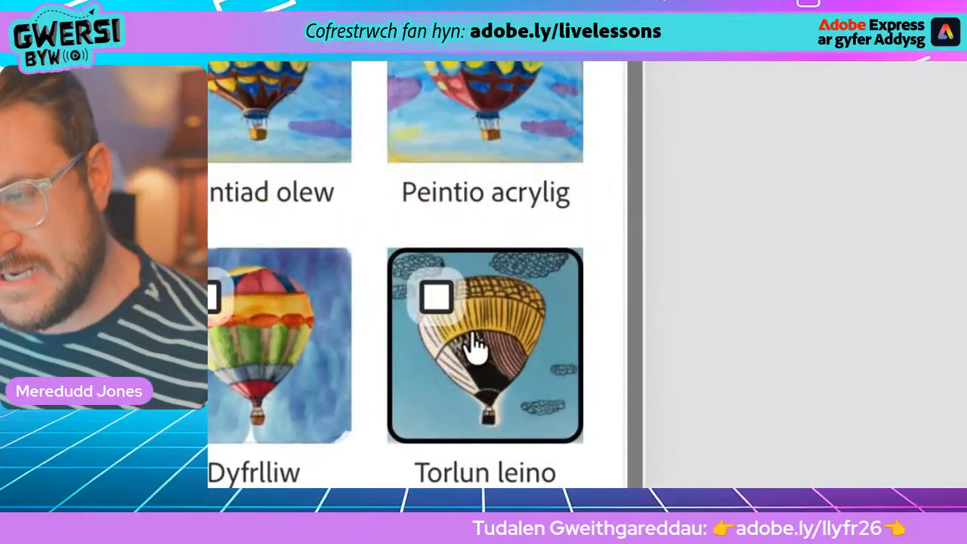
pyautogui.click(436, 297)
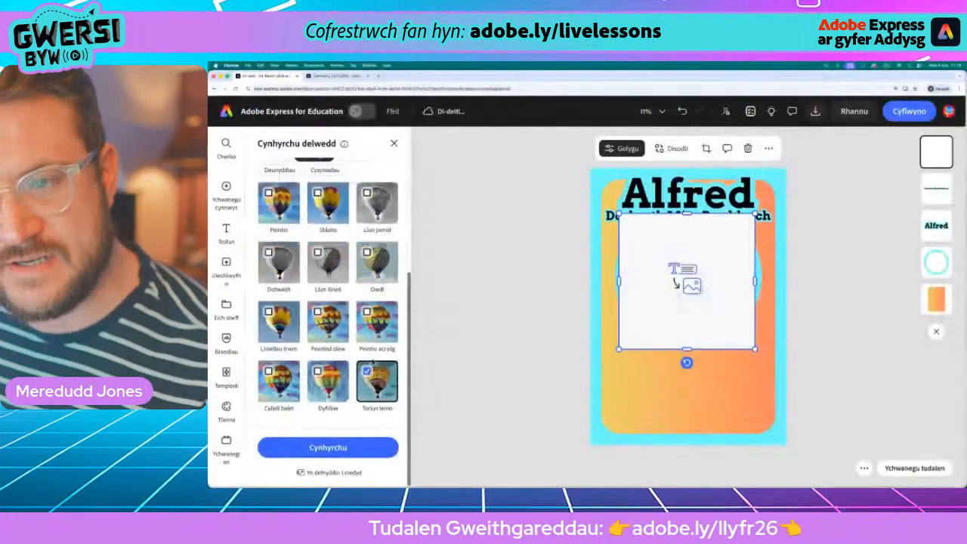
pyautogui.scroll(1, 340, 310)
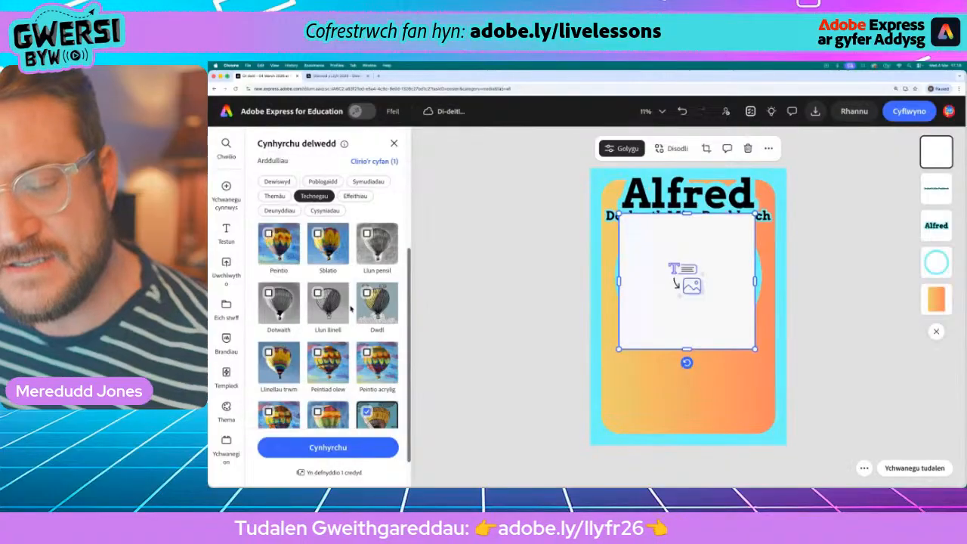
pyautogui.scroll(-1, 351, 308)
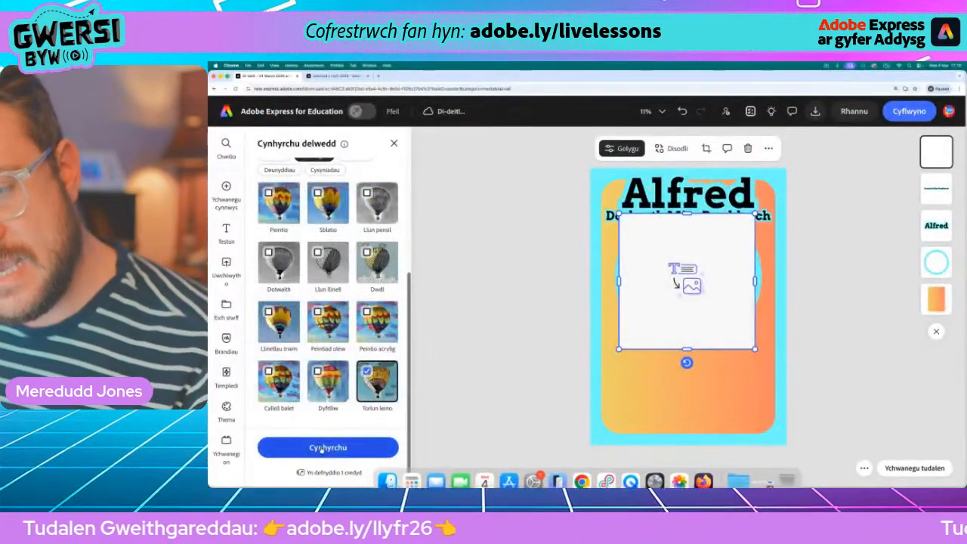
pyautogui.click(327, 448)
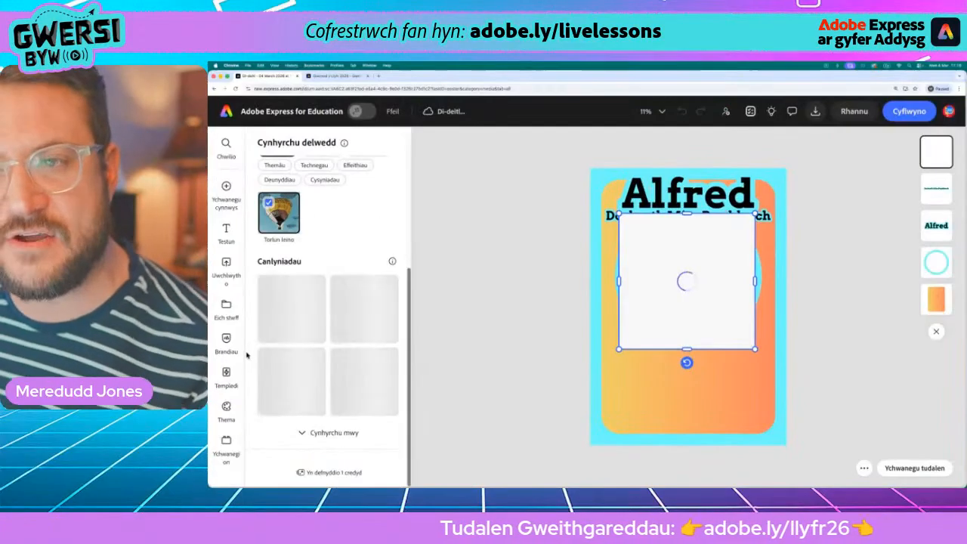
pyautogui.scroll(5, 274, 329)
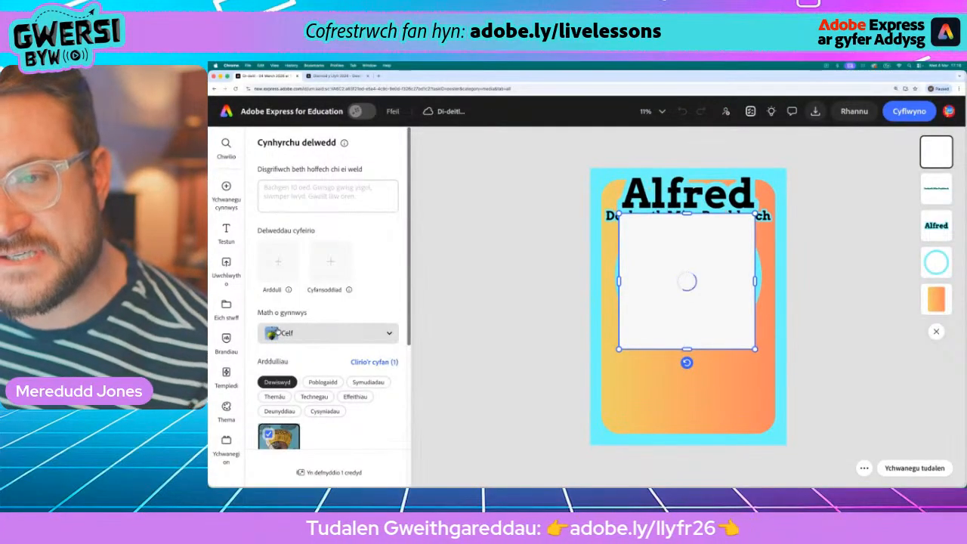
pyautogui.scroll(-3, 276, 332)
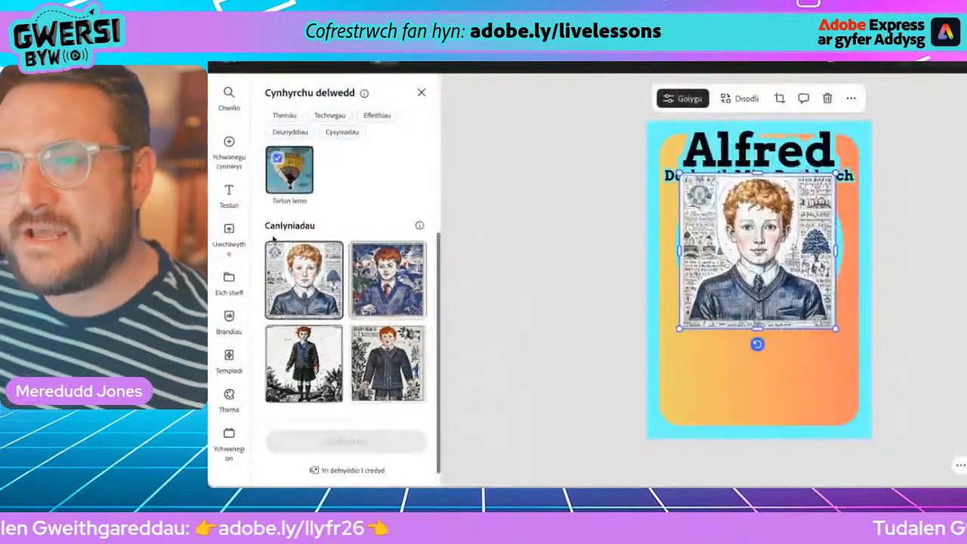
# - Regenerate the image with the Dwdl style instead of Torlun leino, and use the result showing a boy in a grey jumper between scribbles
pyautogui.scroll(3, 344, 284)
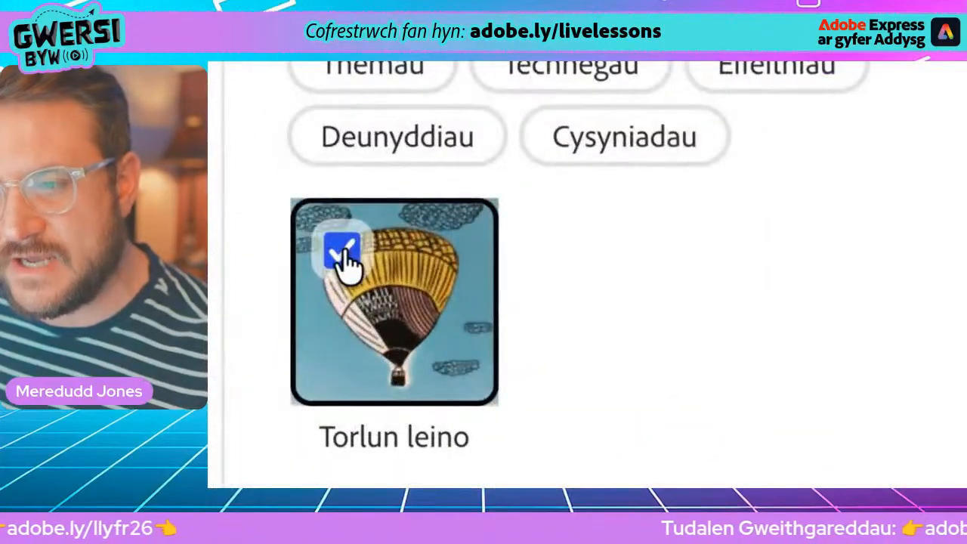
pyautogui.click(290, 250)
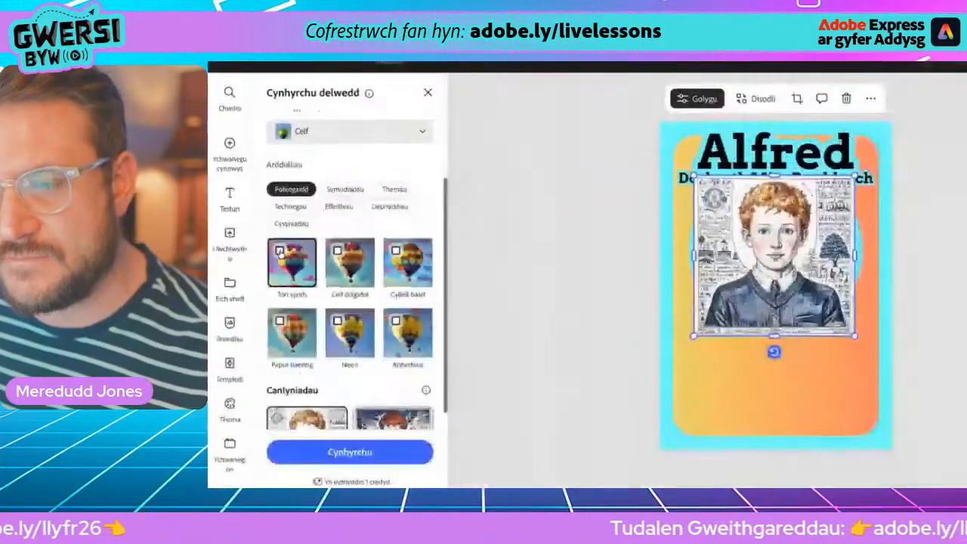
pyautogui.click(291, 207)
pyautogui.scroll(-1, 327, 276)
pyautogui.click(396, 287)
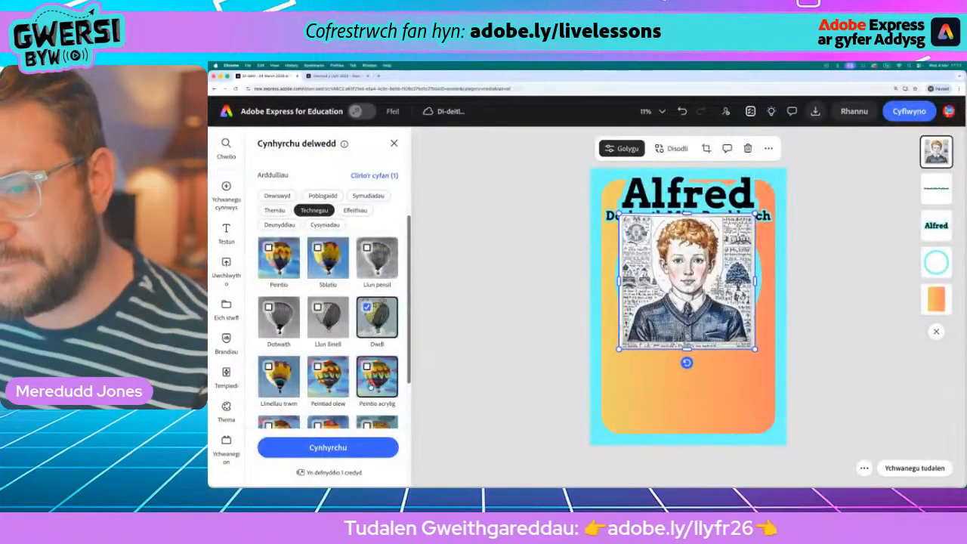
pyautogui.click(327, 448)
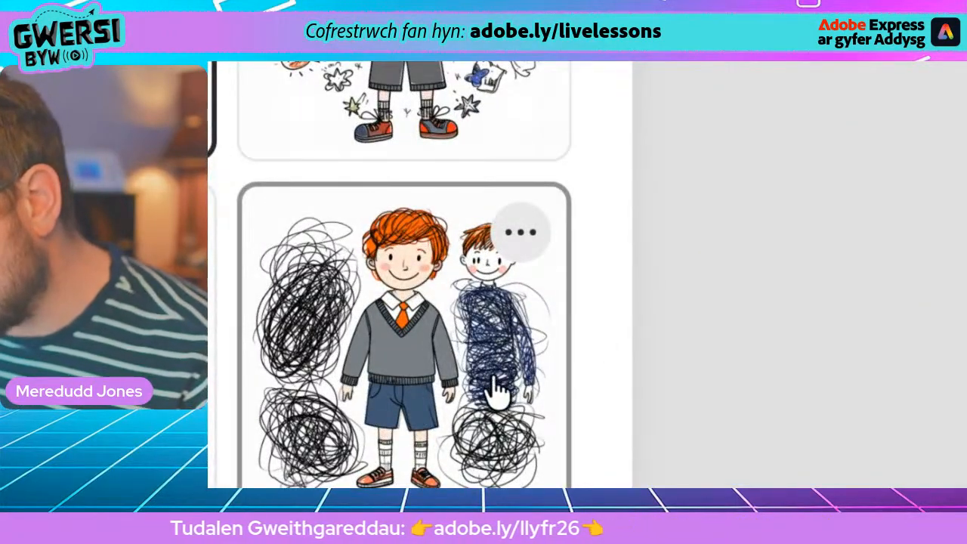
pyautogui.click(422, 349)
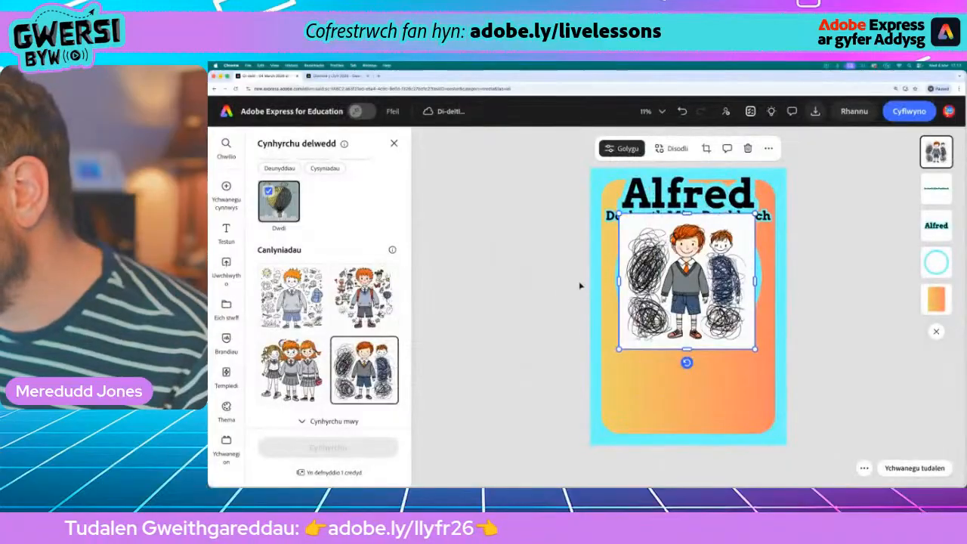
# - Move the generated image down, clear of the class line, and remove its background
pyautogui.click(392, 144)
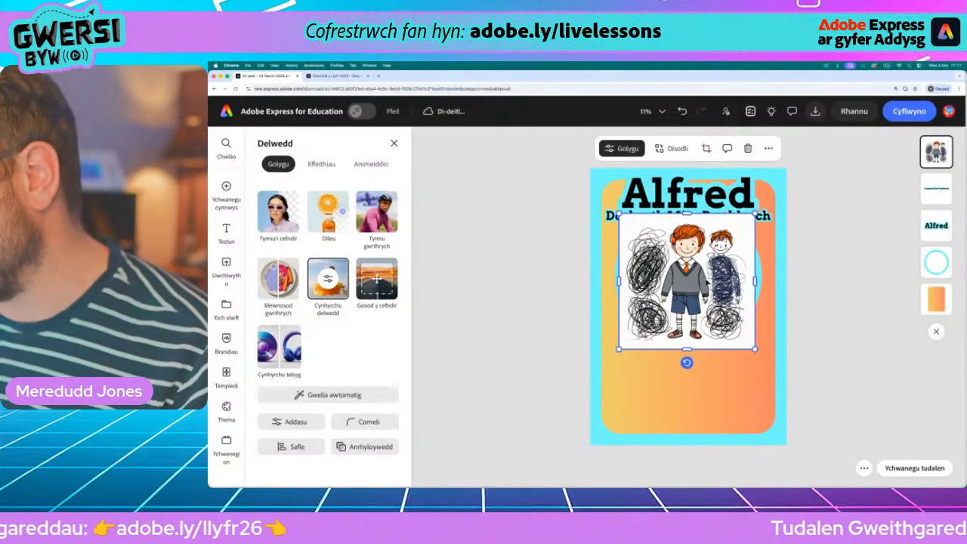
pyautogui.moveTo(690, 255); pyautogui.dragTo(700, 309)
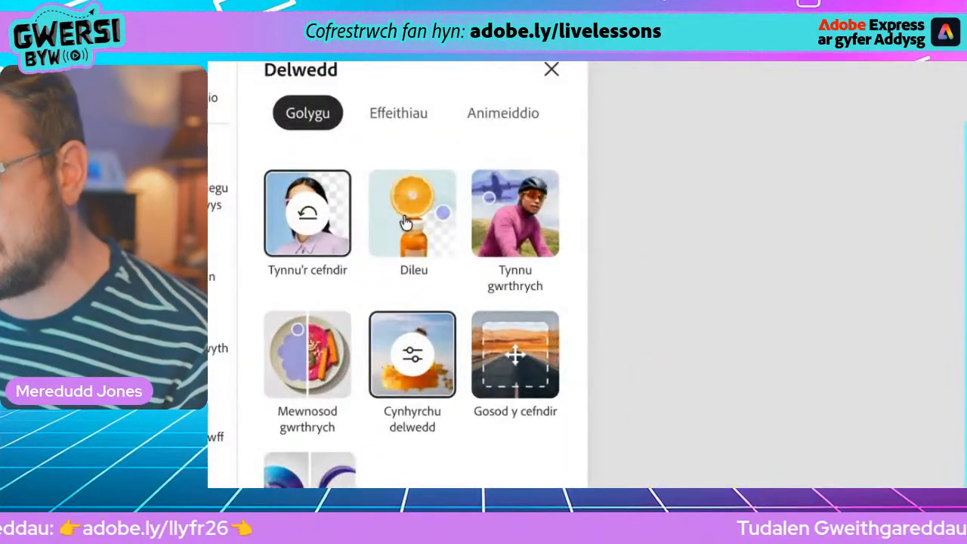
# - Erase the black scribbles and the second figure around the main boy with the quick-selection brush at size 40
pyautogui.click(406, 221)
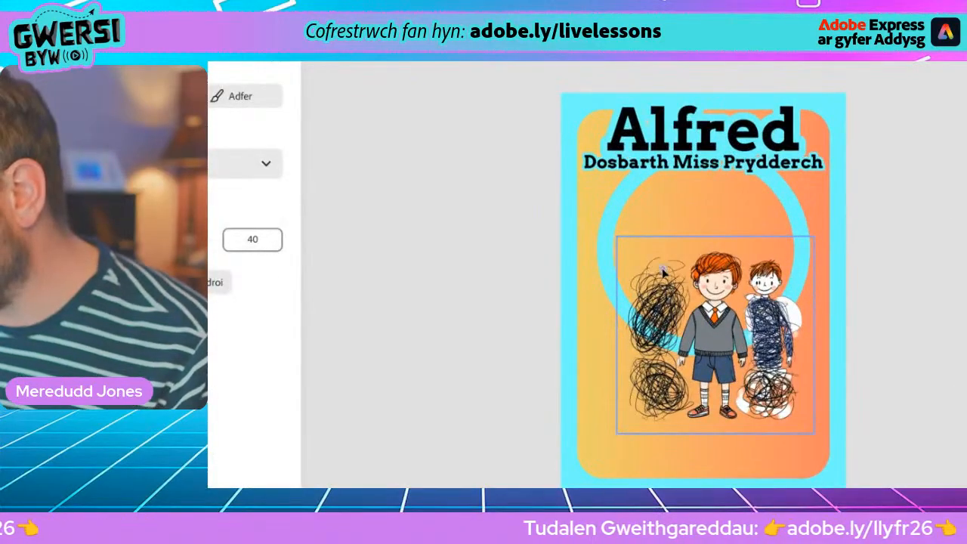
pyautogui.moveTo(661, 281)
pyautogui.mouseDown()
pyautogui.moveTo(643, 319)
pyautogui.moveTo(646, 274)
pyautogui.mouseUp()
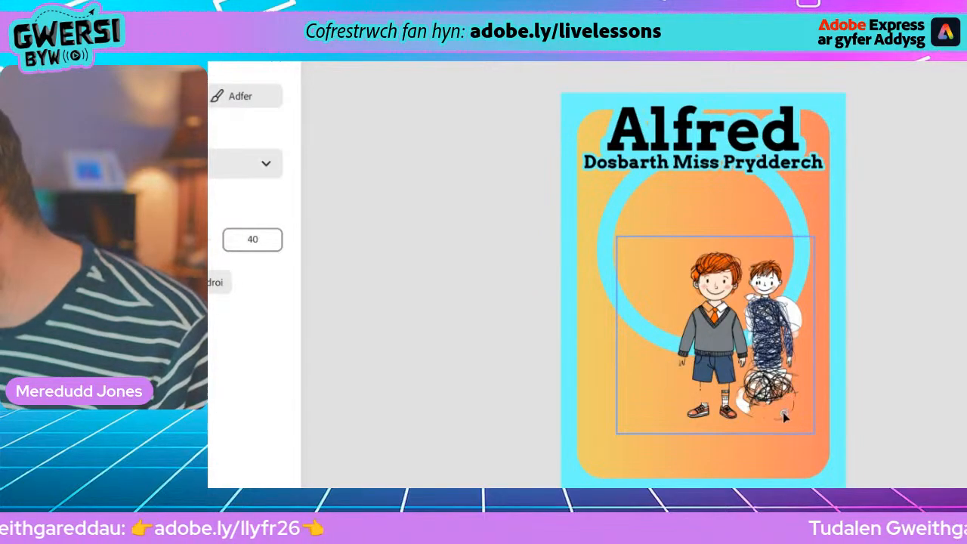
pyautogui.moveTo(785, 419); pyautogui.dragTo(756, 402)
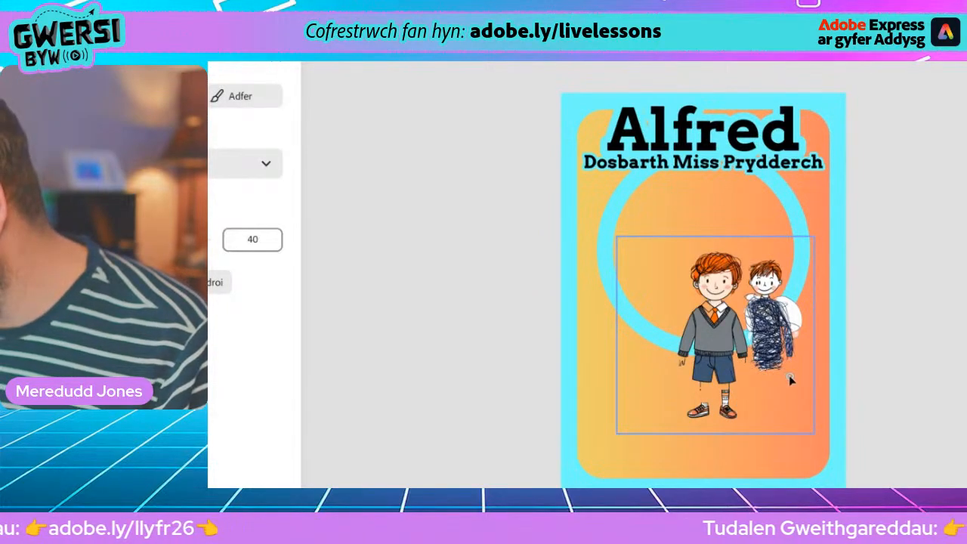
pyautogui.moveTo(795, 316); pyautogui.dragTo(770, 276)
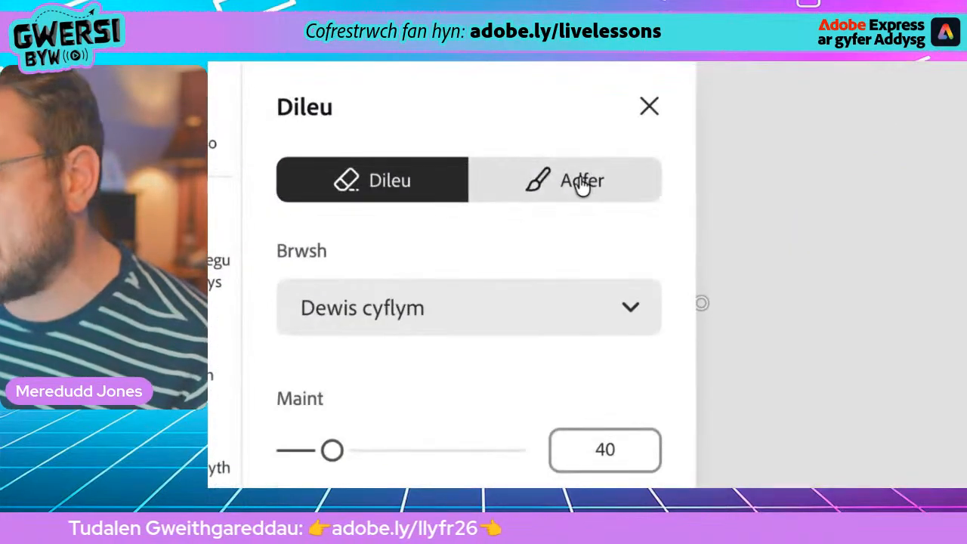
# - Restore the boy's missing parts with the restore brush at size 17 and finish the erase edit
pyautogui.click(370, 171)
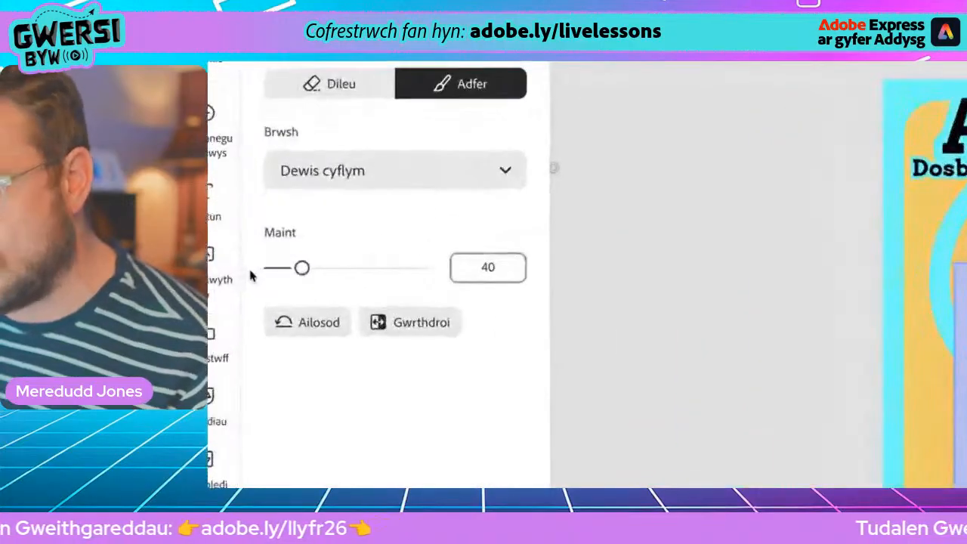
pyautogui.moveTo(306, 273)
pyautogui.mouseDown()
pyautogui.moveTo(286, 275)
pyautogui.moveTo(298, 277)
pyautogui.mouseUp()
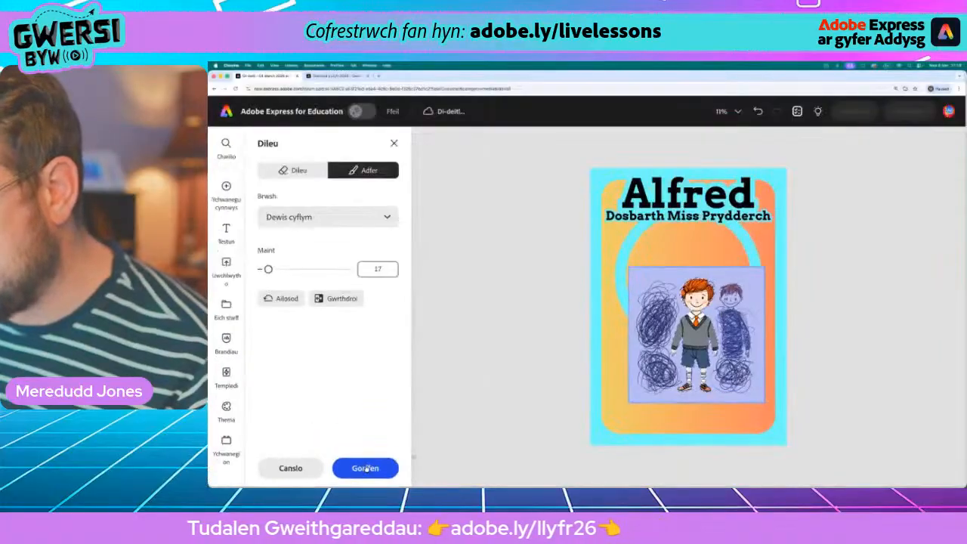
pyautogui.click(366, 468)
# - Move the cut-out boy up inside the ring, enlarge him slightly, and place his layer directly beneath the ring's
pyautogui.click(583, 415)
pyautogui.moveTo(701, 347); pyautogui.dragTo(693, 292)
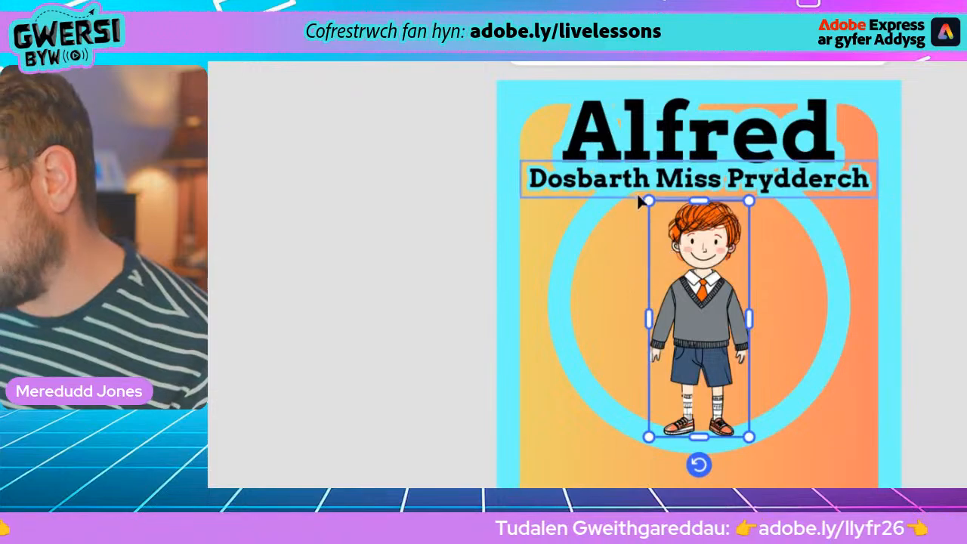
pyautogui.moveTo(648, 199); pyautogui.dragTo(645, 193)
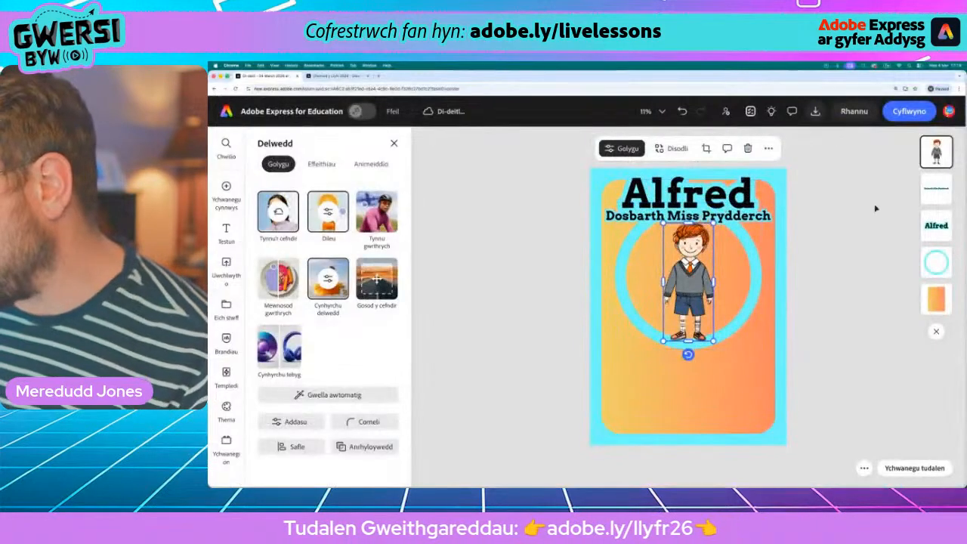
pyautogui.moveTo(936, 151); pyautogui.dragTo(931, 262)
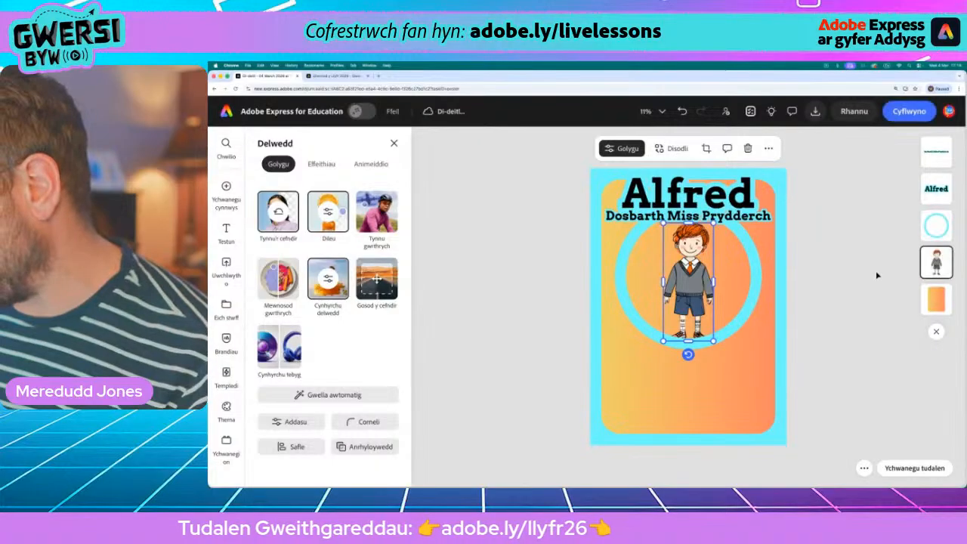
pyautogui.click(879, 275)
pyautogui.click(675, 299)
pyautogui.moveTo(762, 350); pyautogui.dragTo(866, 454)
pyautogui.press('super+z')
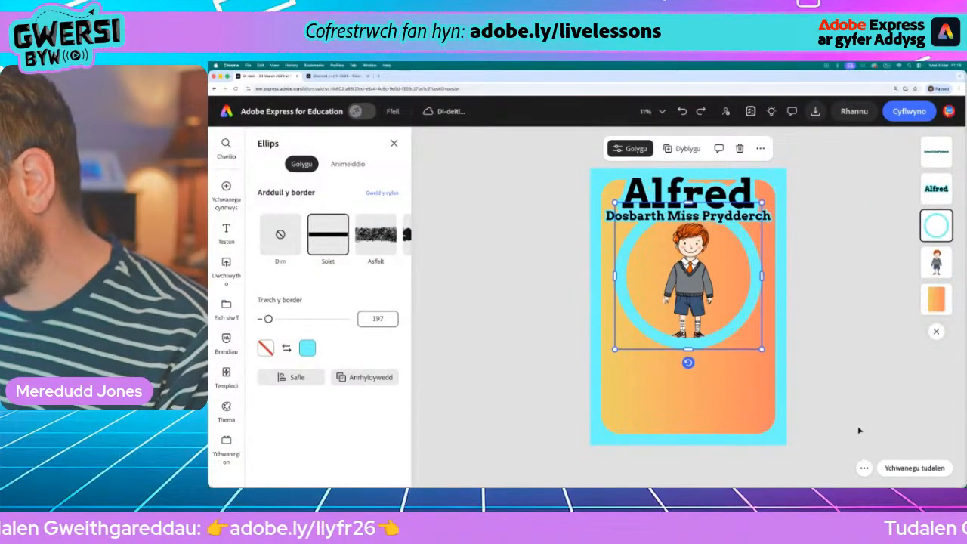
# - Enlarge the boy until he reaches from the ring's top to the panel's lower edge, and centre him in the ring
pyautogui.click(936, 262)
pyautogui.moveTo(727, 341); pyautogui.dragTo(758, 438)
pyautogui.moveTo(720, 367); pyautogui.dragTo(704, 371)
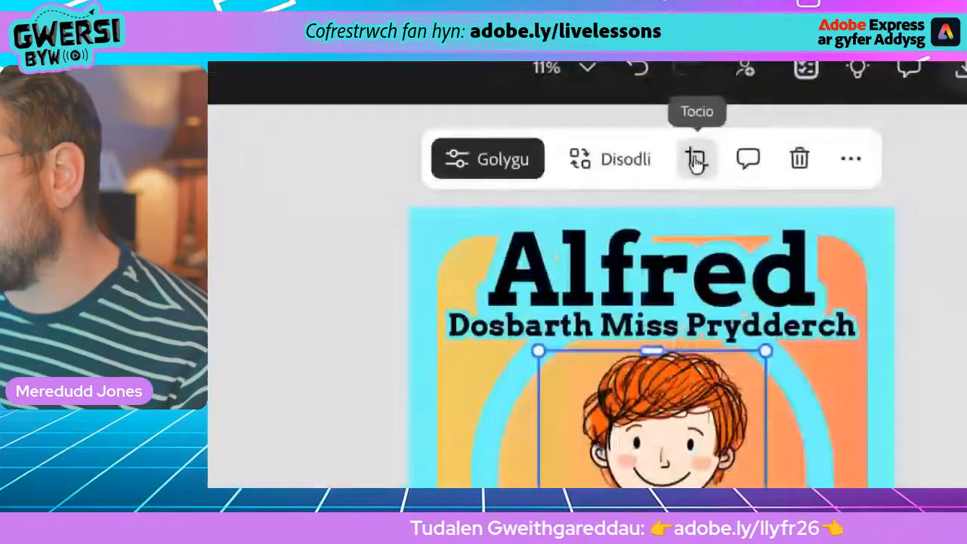
# - Crop the boy's image with the circle shape, sizing and positioning the crop around his head and torso to match the ring
pyautogui.click(695, 161)
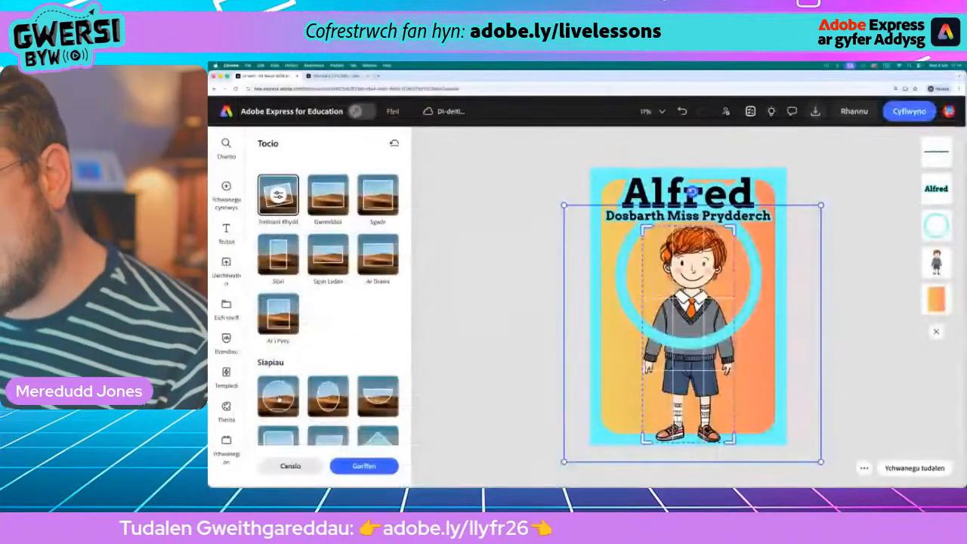
pyautogui.click(278, 396)
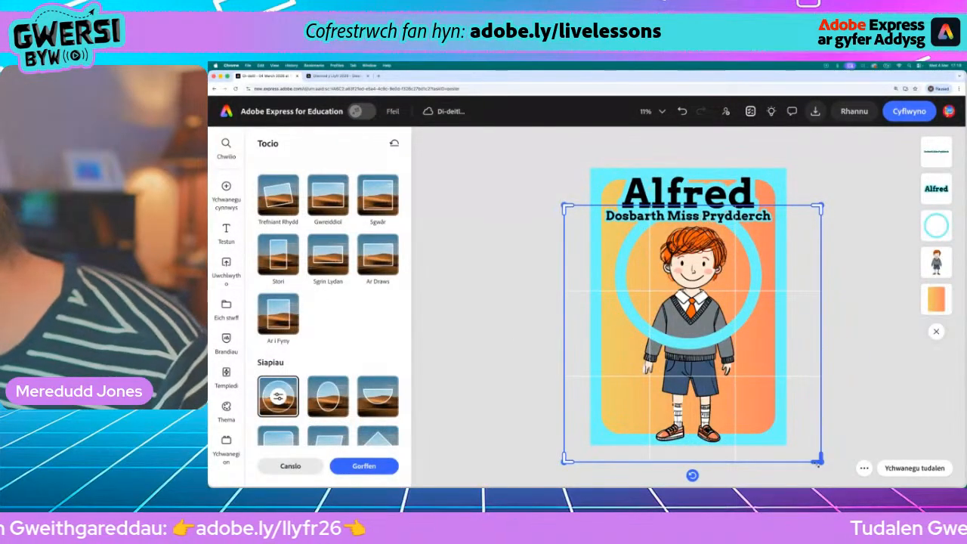
pyautogui.moveTo(819, 460); pyautogui.dragTo(706, 347)
pyautogui.moveTo(636, 297)
pyautogui.mouseDown()
pyautogui.moveTo(703, 295)
pyautogui.moveTo(648, 295)
pyautogui.mouseUp()
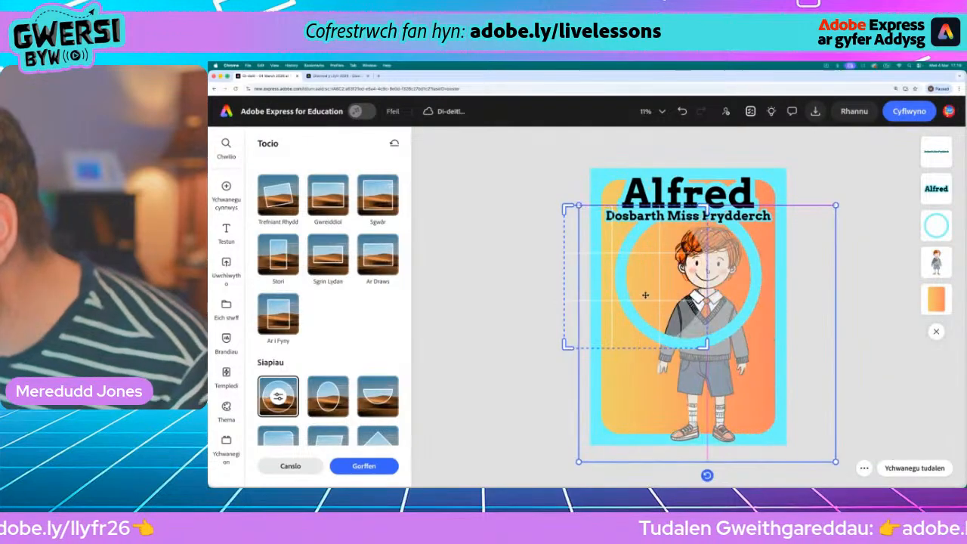
pyautogui.moveTo(734, 370); pyautogui.dragTo(718, 360)
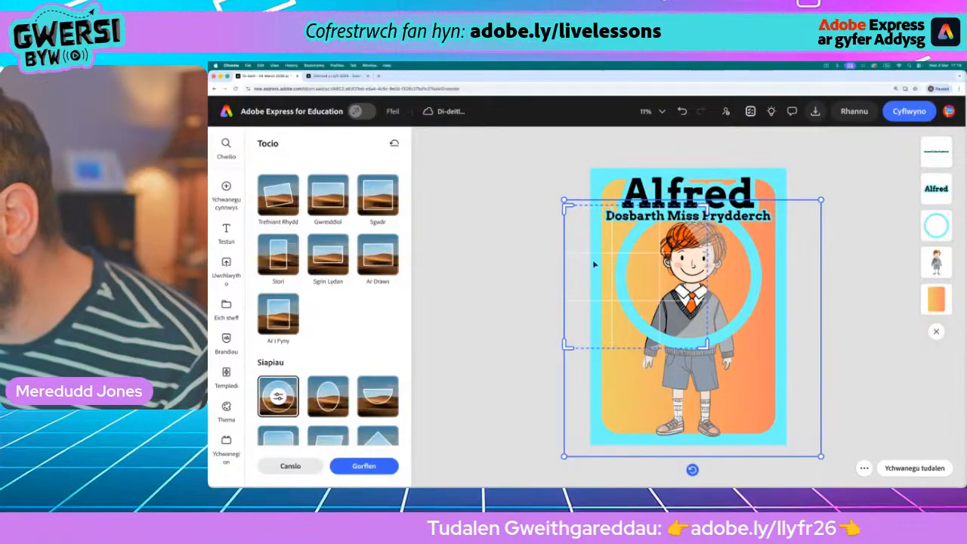
pyautogui.moveTo(574, 240)
pyautogui.mouseDown()
pyautogui.moveTo(605, 236)
pyautogui.moveTo(574, 241)
pyautogui.mouseUp()
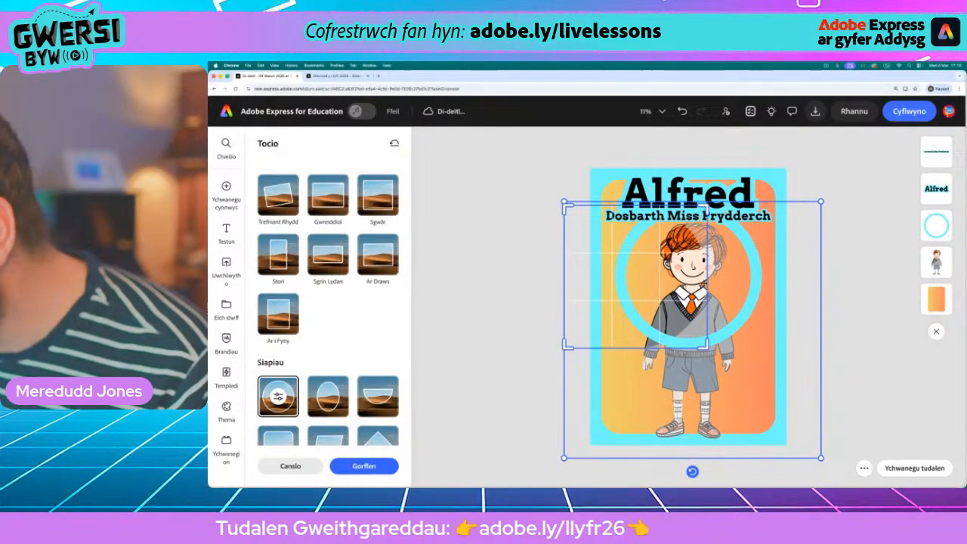
pyautogui.moveTo(703, 283); pyautogui.dragTo(750, 284)
pyautogui.click(470, 258)
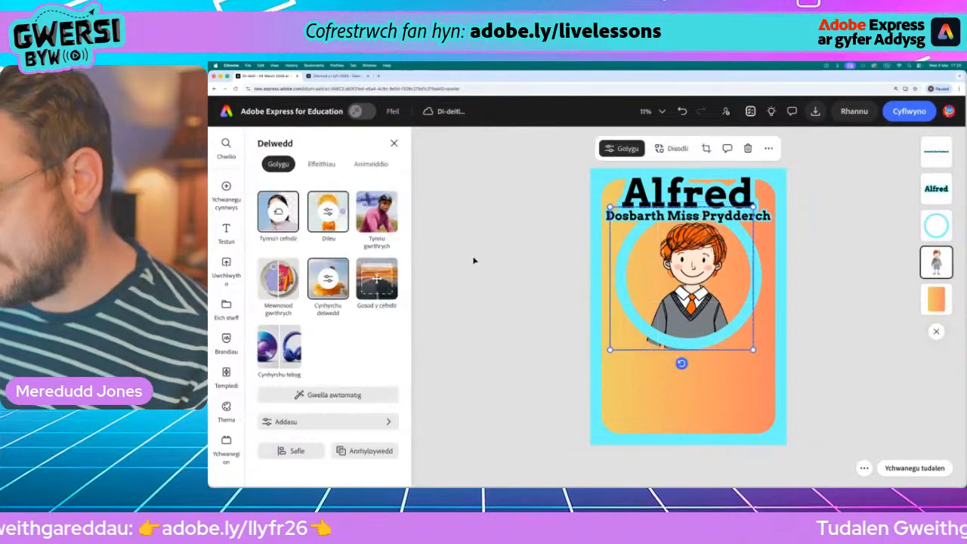
# - Reposition the cropped boy inside the ring so his sleeves and lower edge stay hidden behind its border
pyautogui.click(501, 285)
pyautogui.click(639, 335)
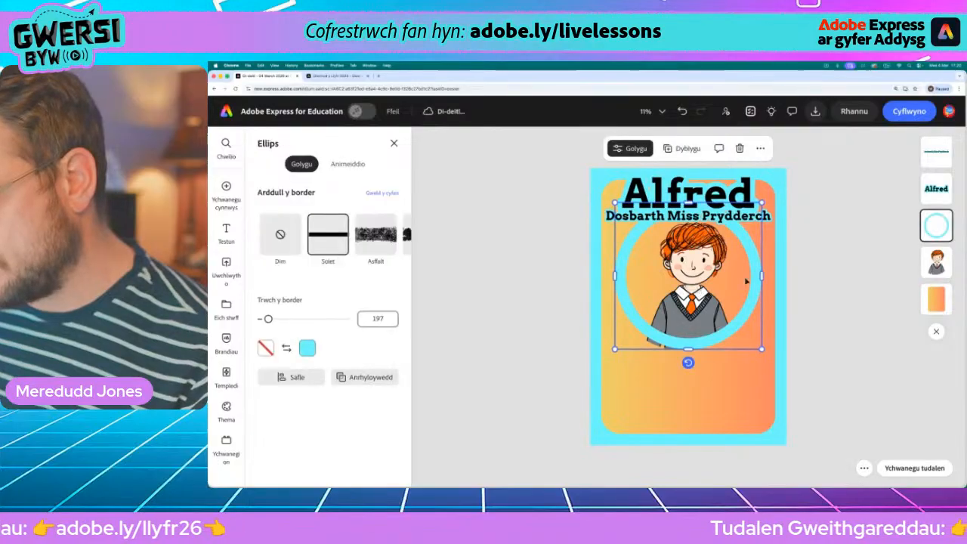
pyautogui.click(934, 268)
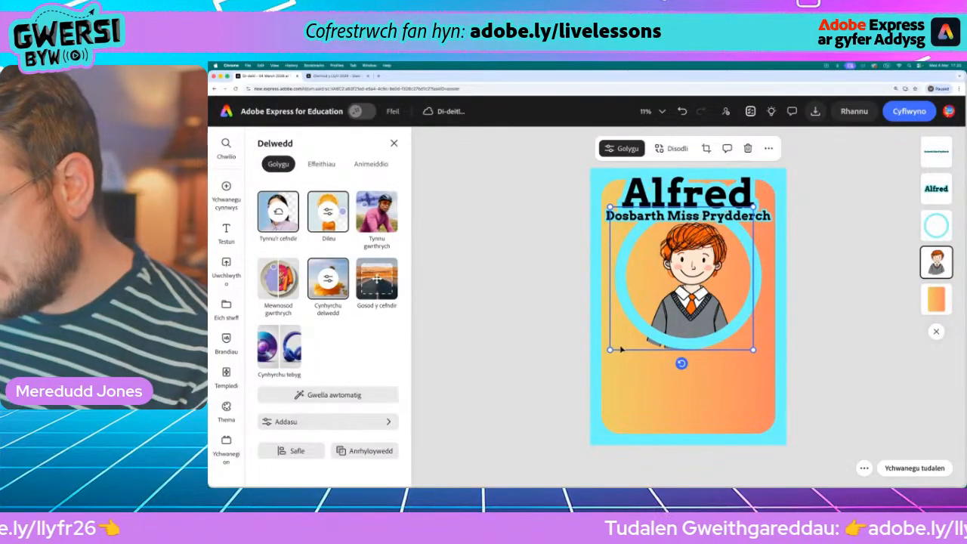
pyautogui.moveTo(637, 342); pyautogui.dragTo(636, 337)
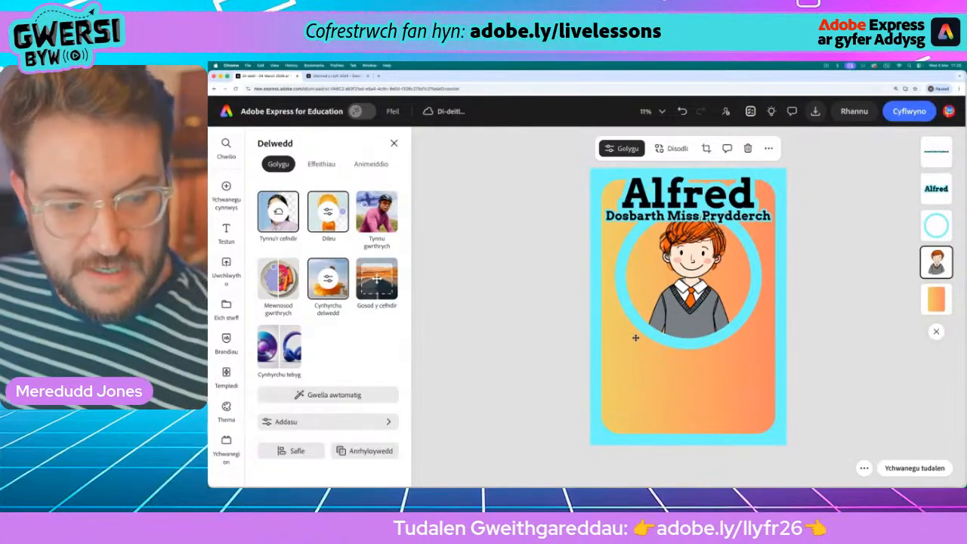
pyautogui.moveTo(636, 338); pyautogui.dragTo(622, 344)
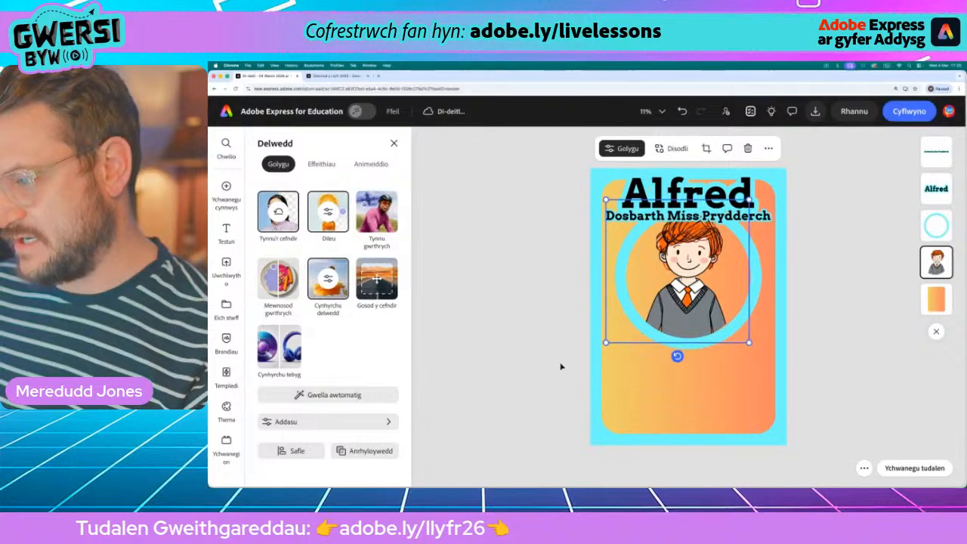
pyautogui.click(691, 353)
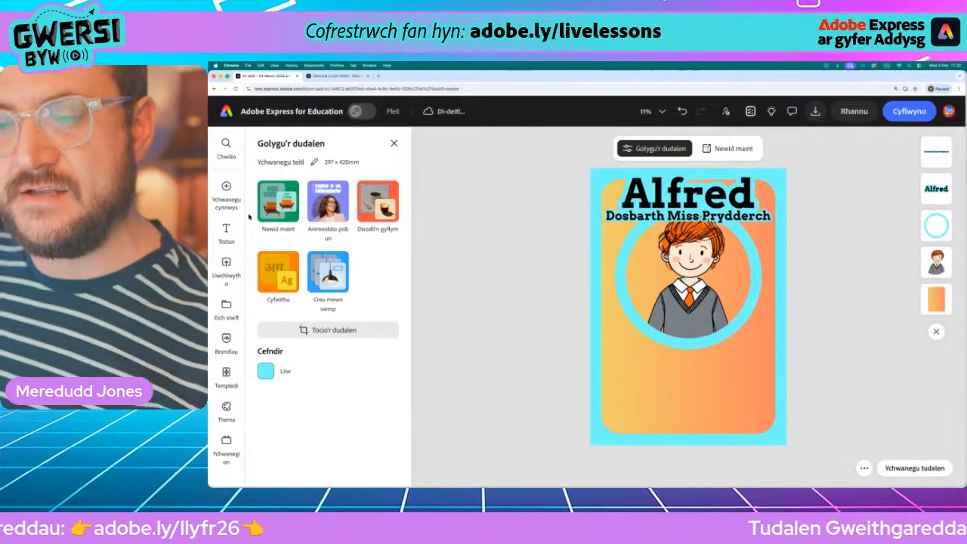
# - Search the media photos for "classroom" and add the sunlit photo of empty desks to the poster
pyautogui.click(228, 198)
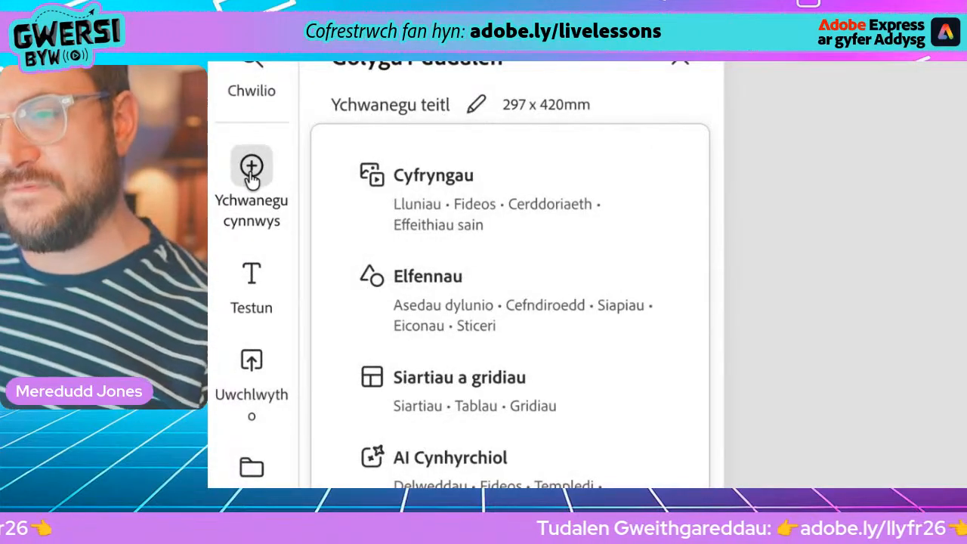
pyautogui.click(417, 194)
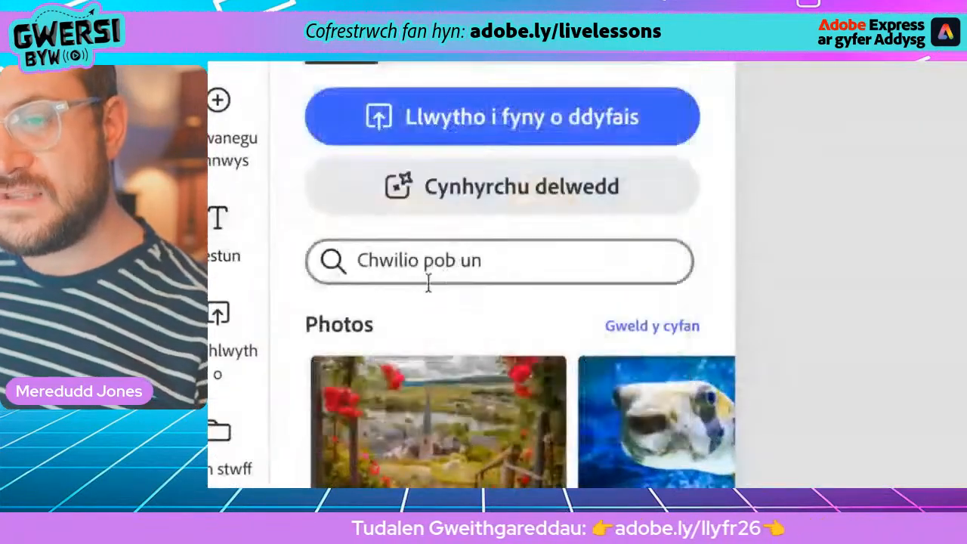
pyautogui.click(282, 243)
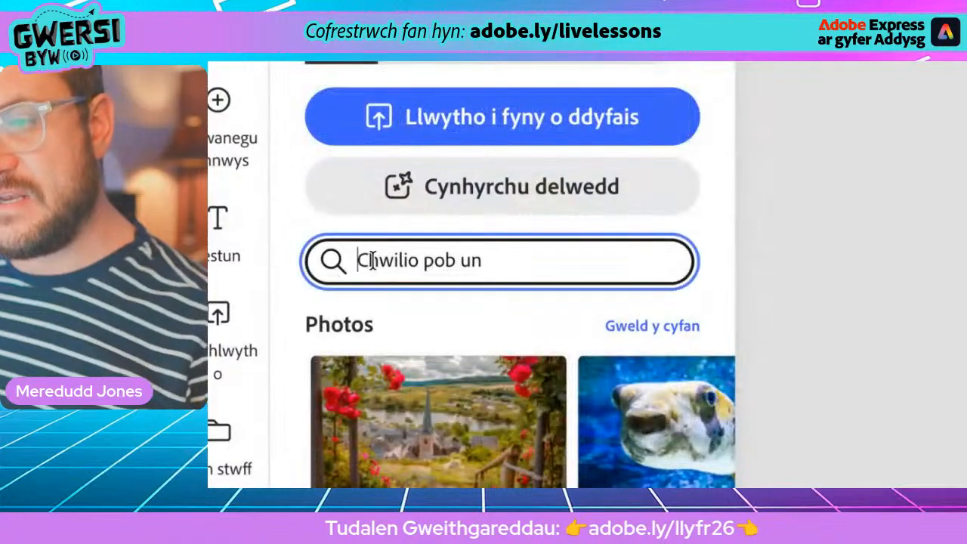
pyautogui.write('classroom')
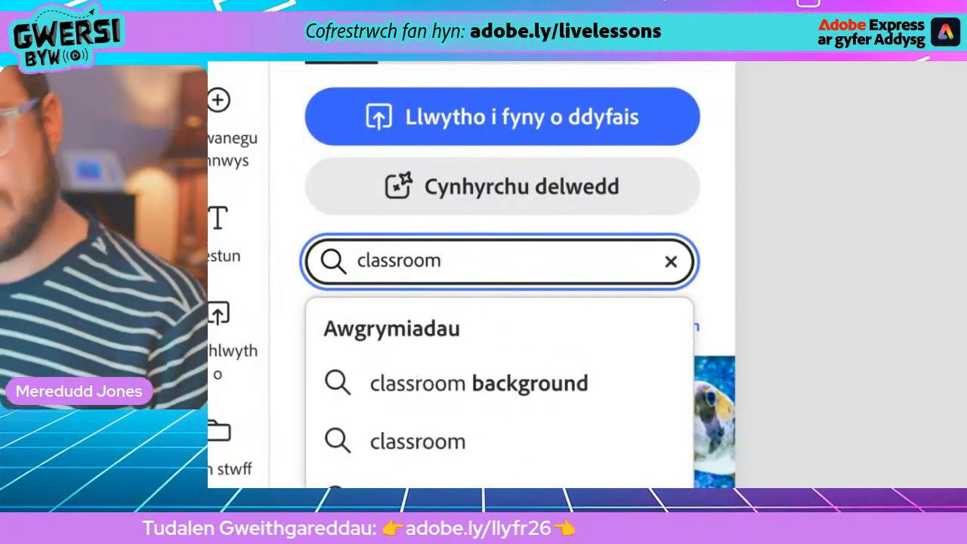
pyautogui.press('Return')
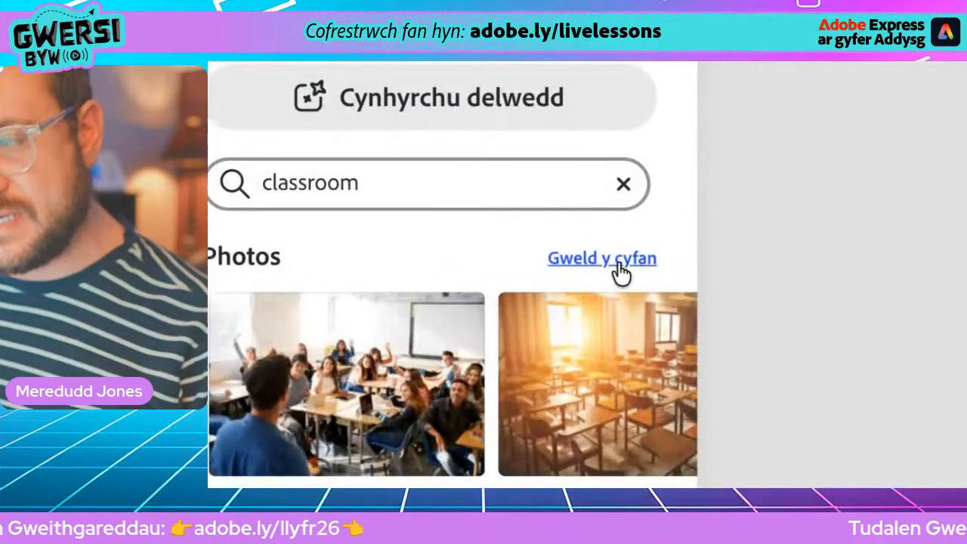
pyautogui.click(381, 266)
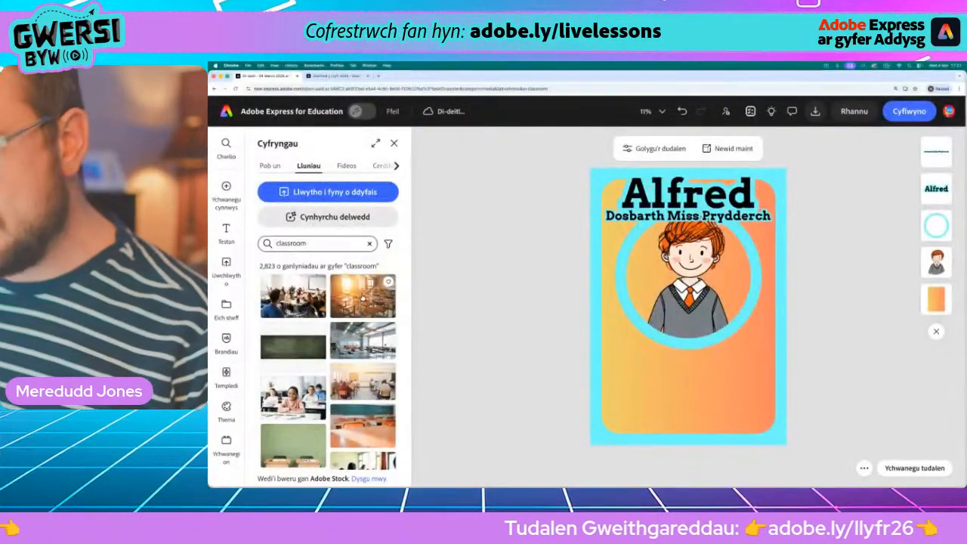
pyautogui.click(363, 297)
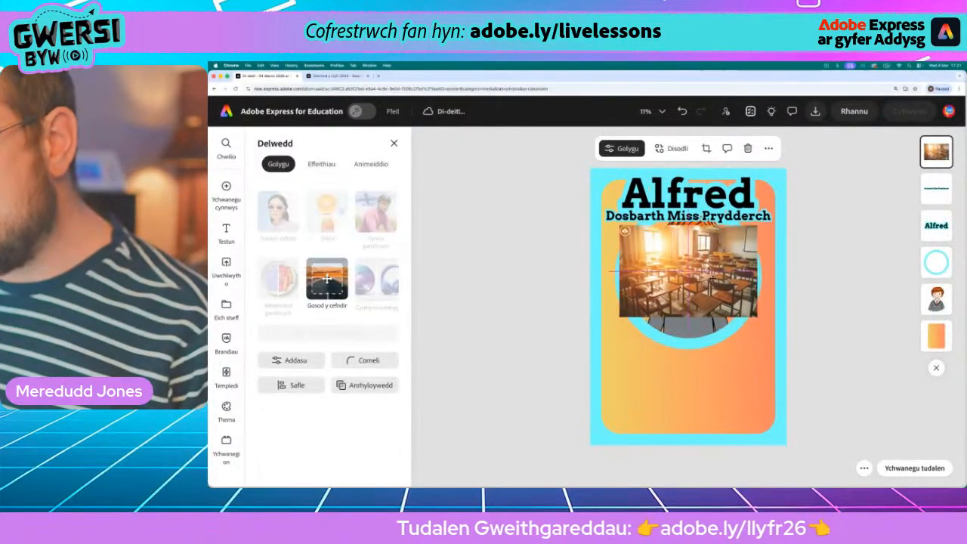
# - Enlarge the classroom photo to cover the whole ring and place its layer directly beneath the ring's
pyautogui.moveTo(771, 328); pyautogui.dragTo(797, 346)
pyautogui.moveTo(722, 291); pyautogui.dragTo(697, 291)
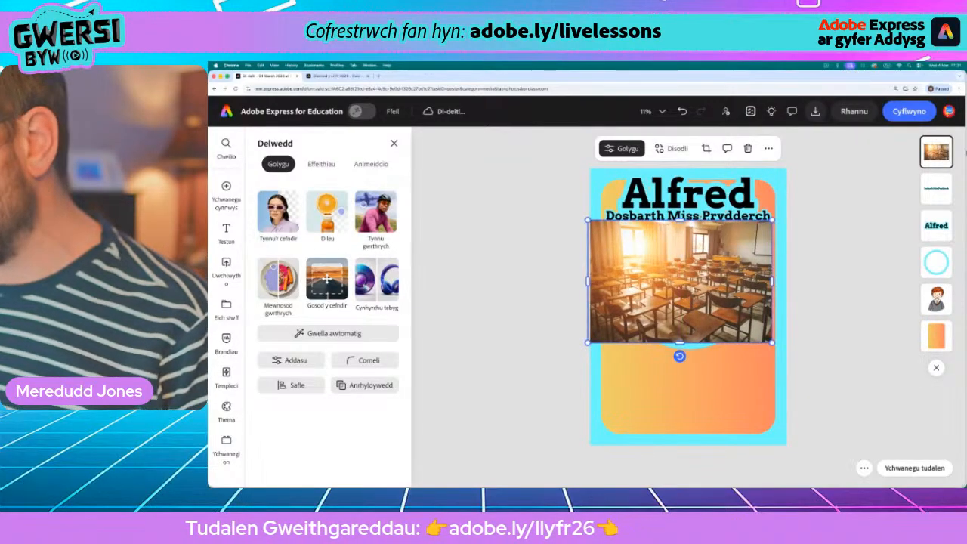
pyautogui.moveTo(932, 149); pyautogui.dragTo(930, 261)
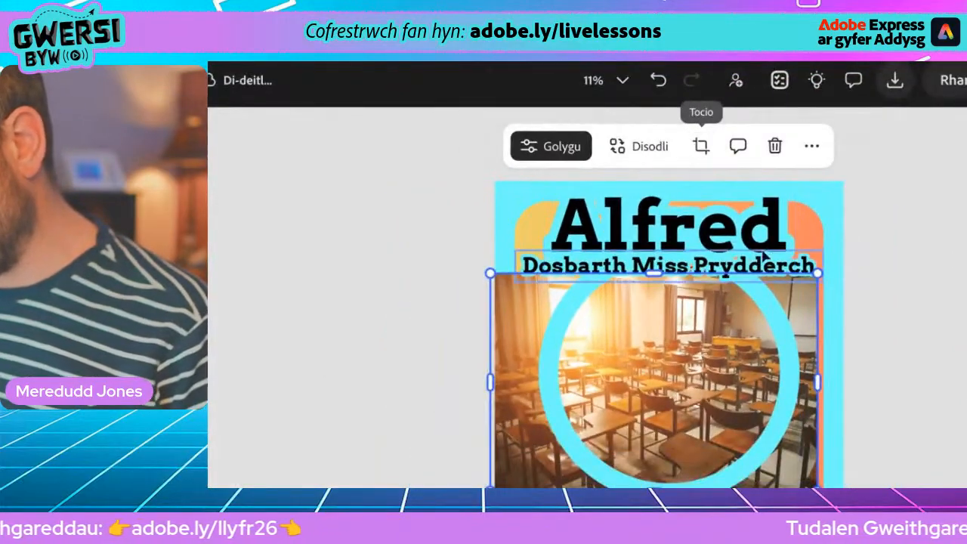
pyautogui.moveTo(818, 272); pyautogui.dragTo(841, 267)
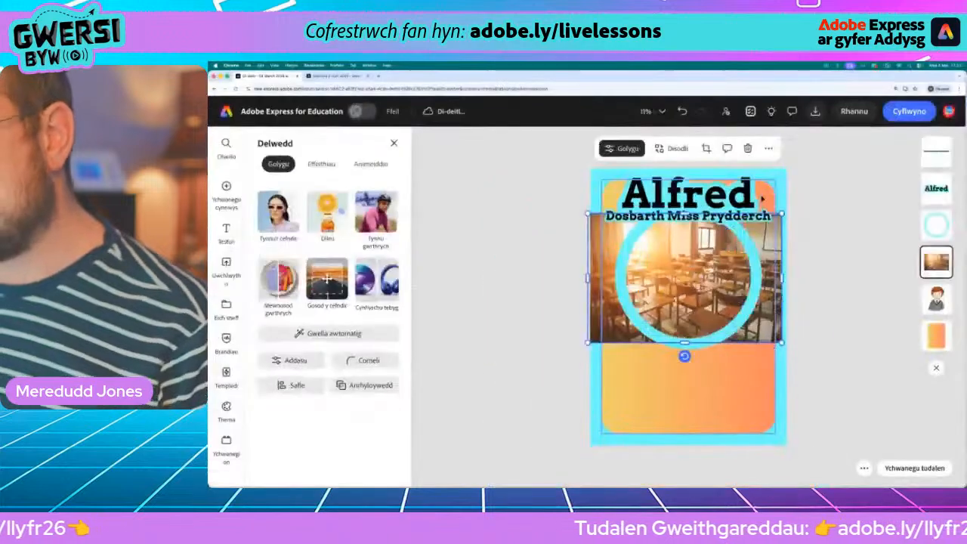
# - Crop the classroom photo with the circle shape and centre it inside the ring
pyautogui.click(703, 145)
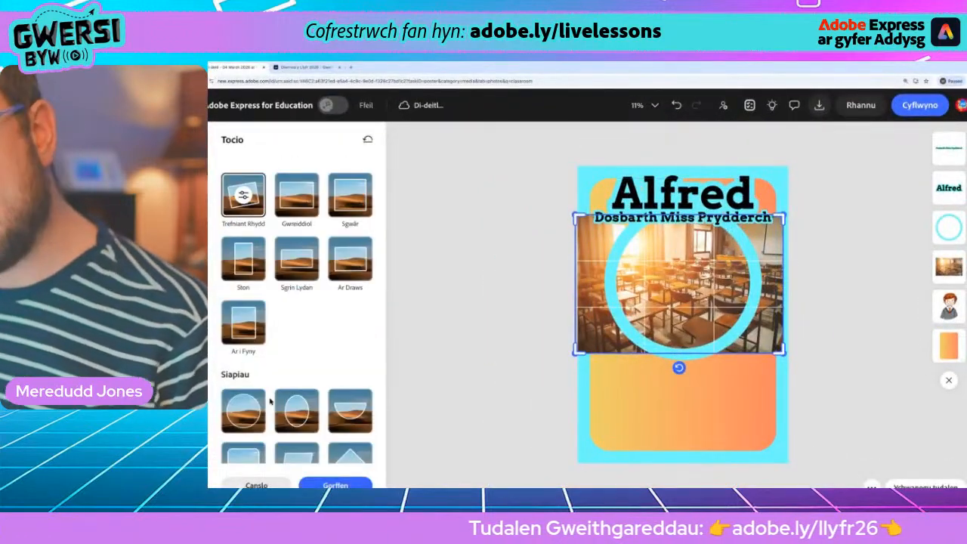
pyautogui.click(244, 411)
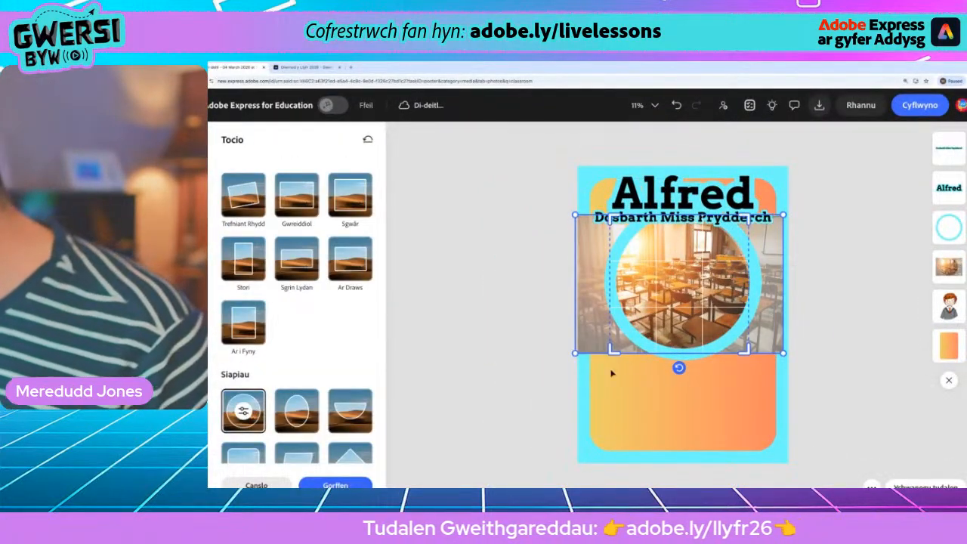
pyautogui.click(516, 333)
pyautogui.moveTo(712, 298); pyautogui.dragTo(716, 297)
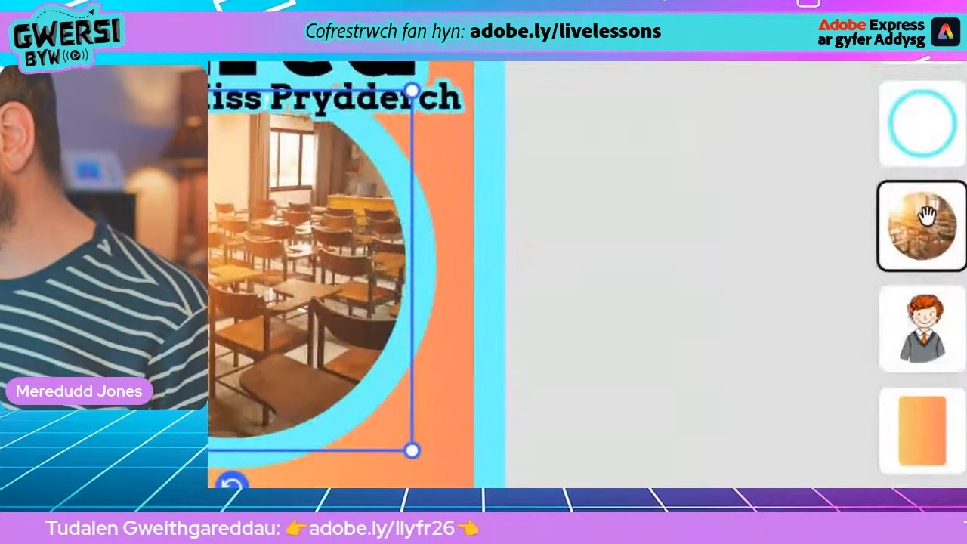
# - Place the classroom photo's layer beneath the boy's and inspect the framed portrait up close
pyautogui.moveTo(933, 263); pyautogui.dragTo(928, 312)
pyautogui.click(725, 257)
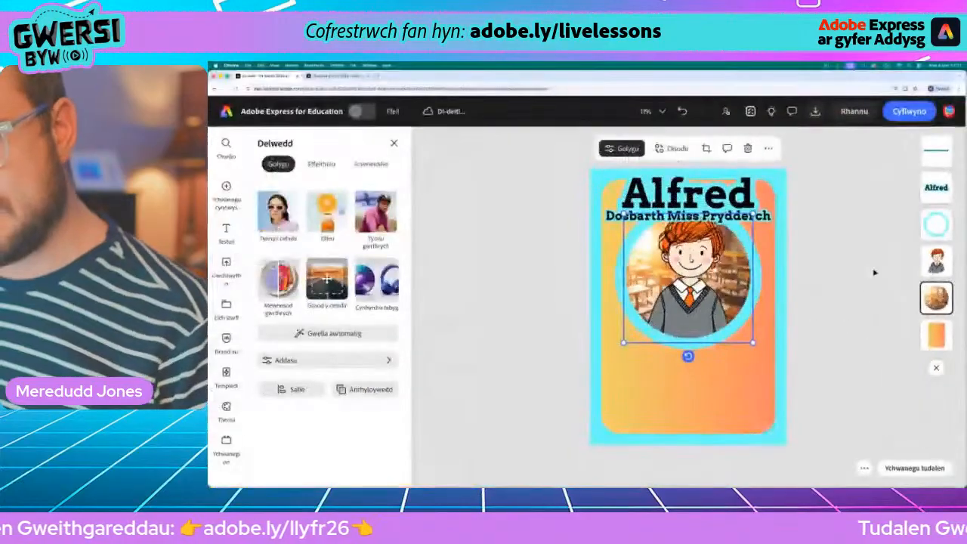
pyautogui.scroll(5, 700, 244)
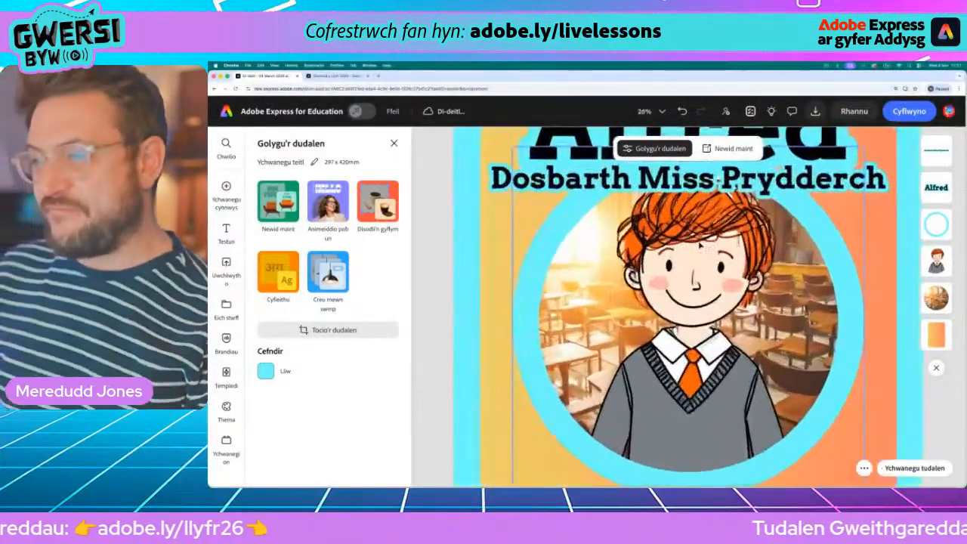
pyautogui.scroll(-1, 701, 244)
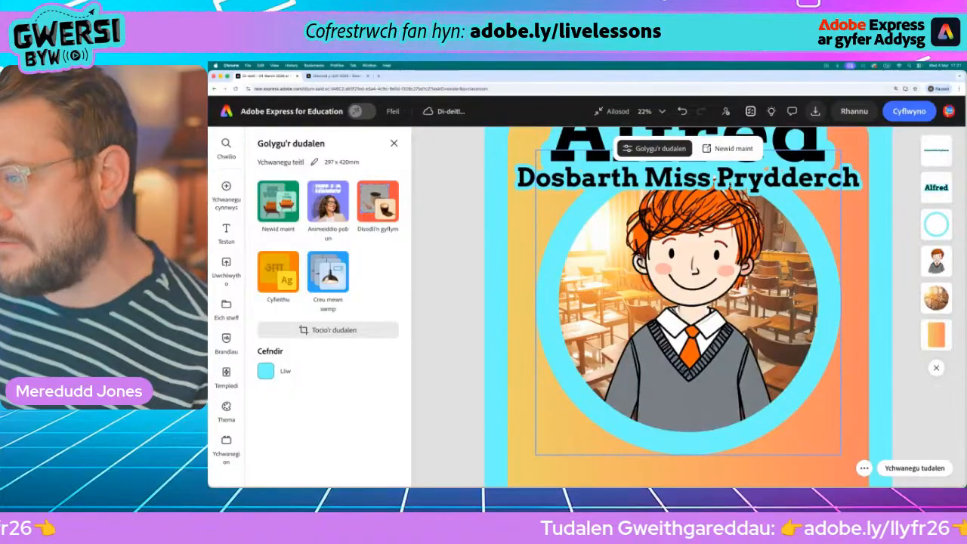
pyautogui.scroll(-4, 710, 266)
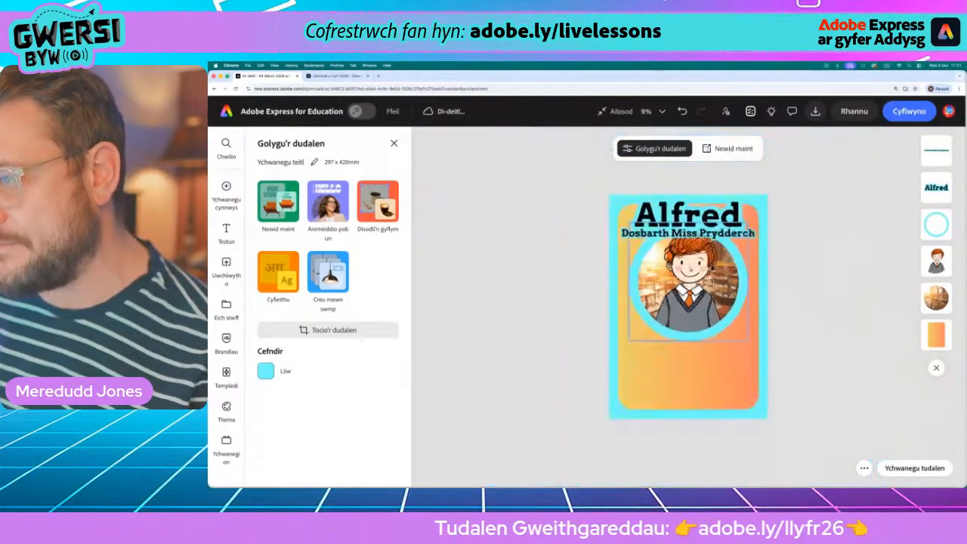
pyautogui.scroll(2, 712, 265)
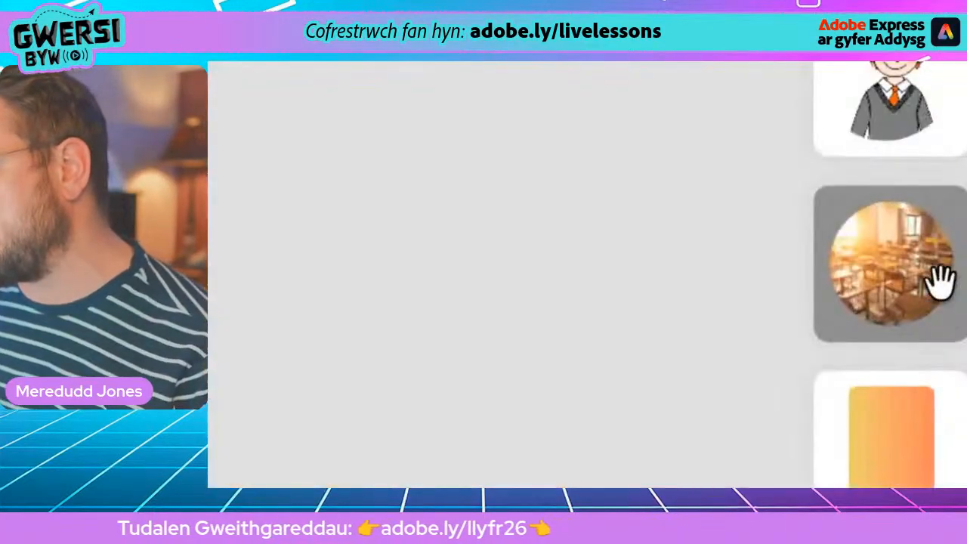
# - Apply the Cysgod Photoshop filter to the circular classroom photo
pyautogui.click(934, 299)
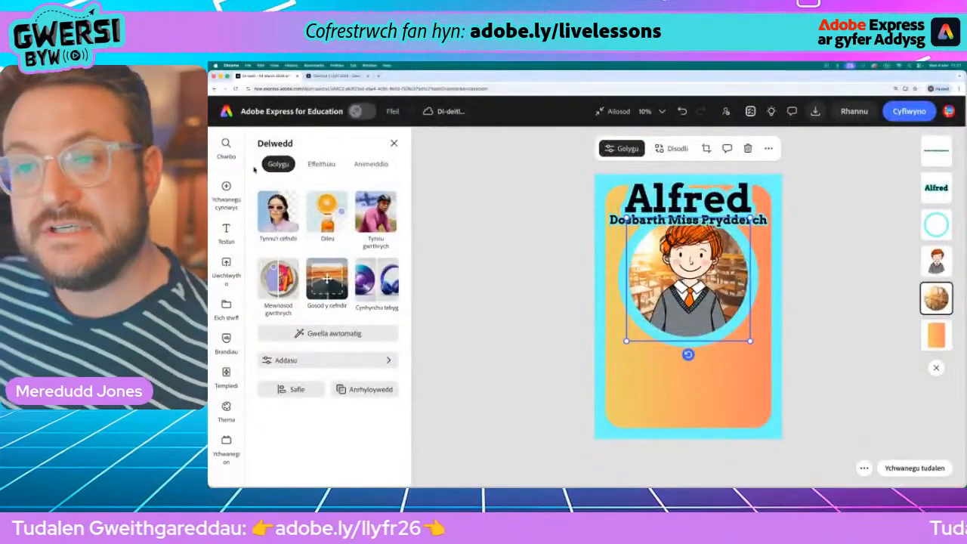
pyautogui.click(321, 164)
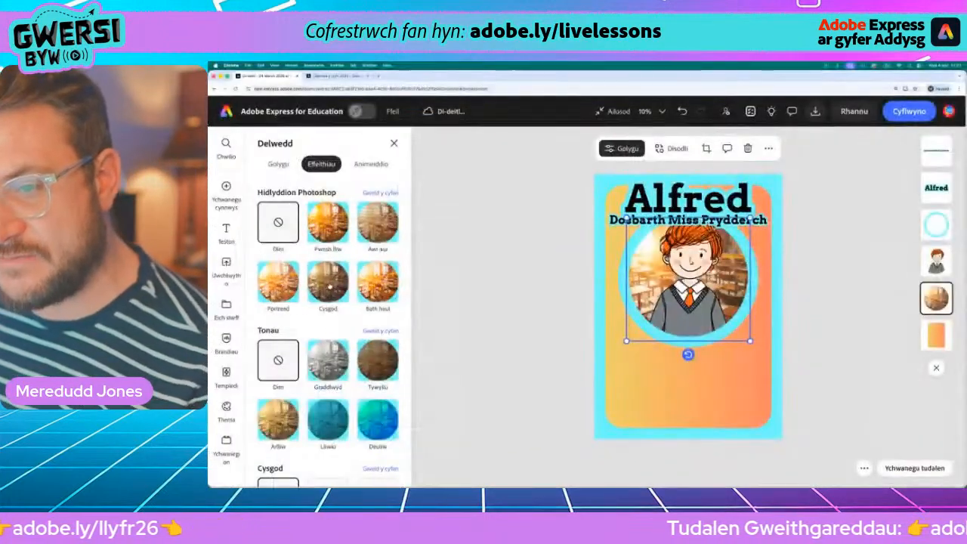
pyautogui.click(349, 286)
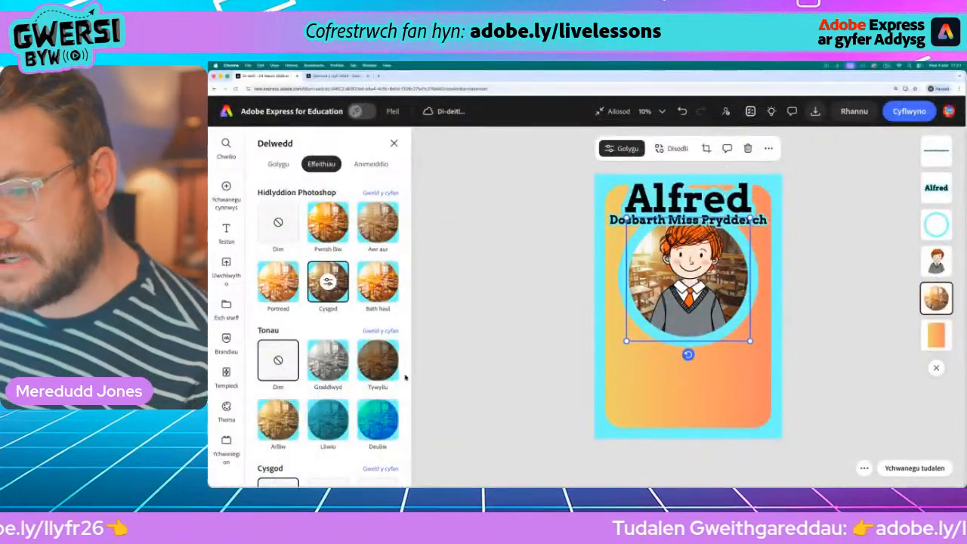
# - Try the Tywyllu tone on the classroom photo and set the tone back to Dim
pyautogui.click(381, 361)
pyautogui.click(328, 282)
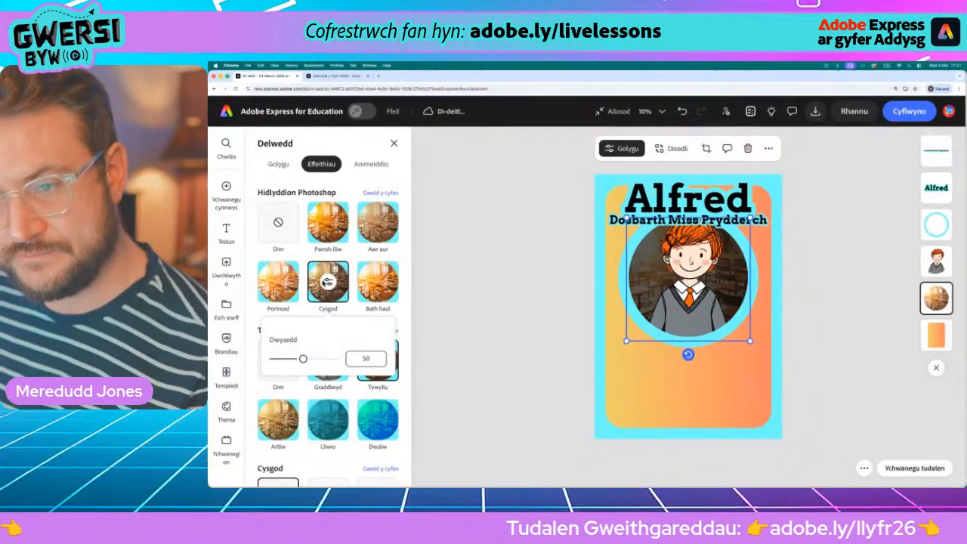
pyautogui.moveTo(304, 358)
pyautogui.mouseDown()
pyautogui.moveTo(318, 358)
pyautogui.moveTo(300, 358)
pyautogui.mouseUp()
pyautogui.click(406, 314)
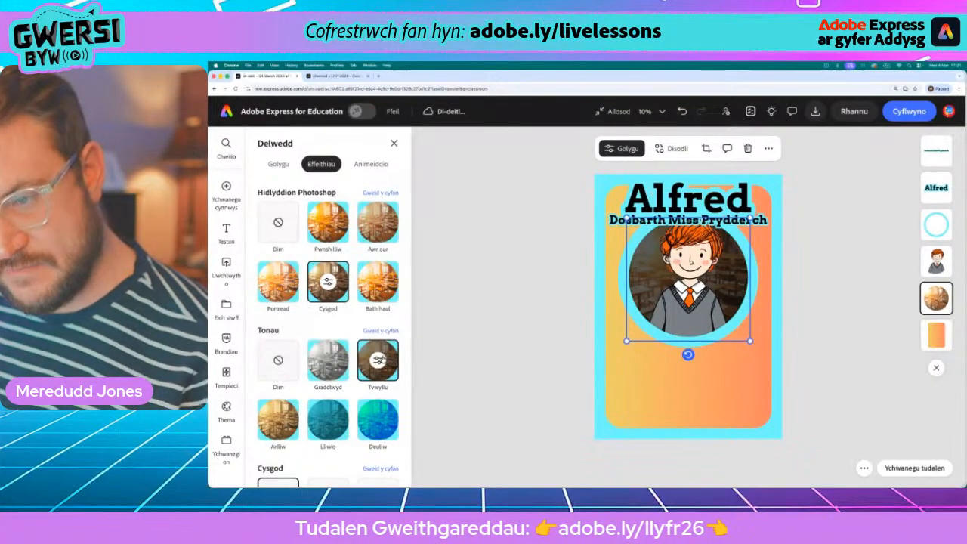
pyautogui.click(297, 360)
# - Increase the intensity of the Cysgod filter on the circular classroom photo
pyautogui.click(327, 282)
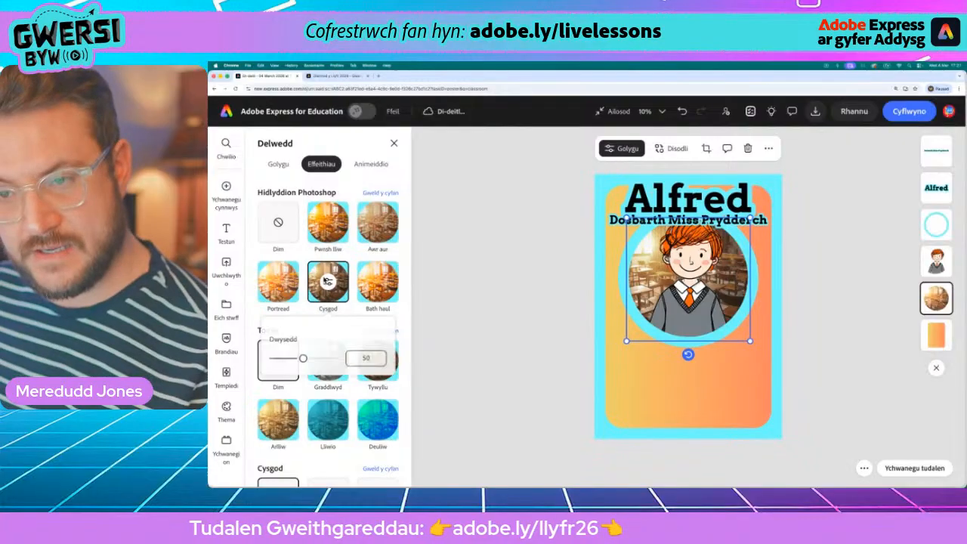
pyautogui.moveTo(303, 361); pyautogui.dragTo(319, 361)
pyautogui.click(563, 282)
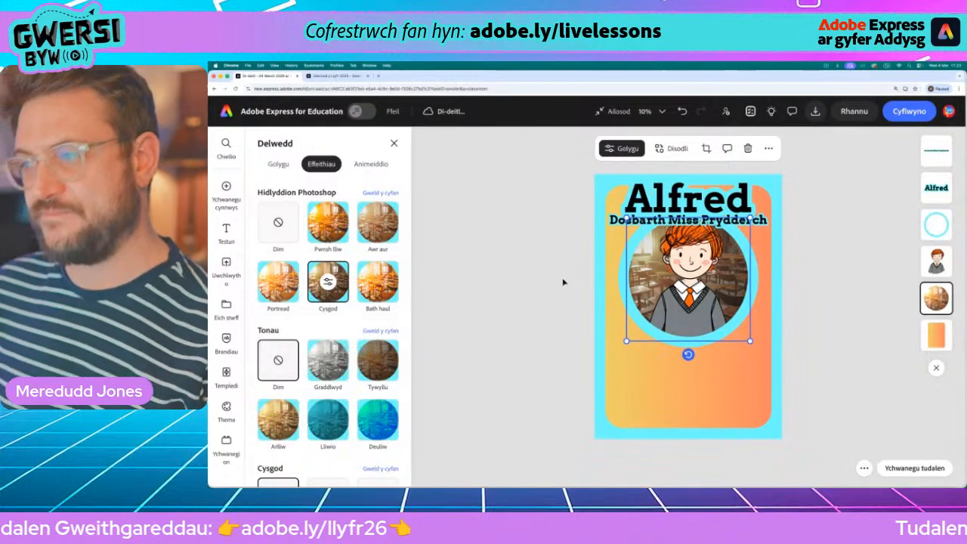
pyautogui.click(665, 307)
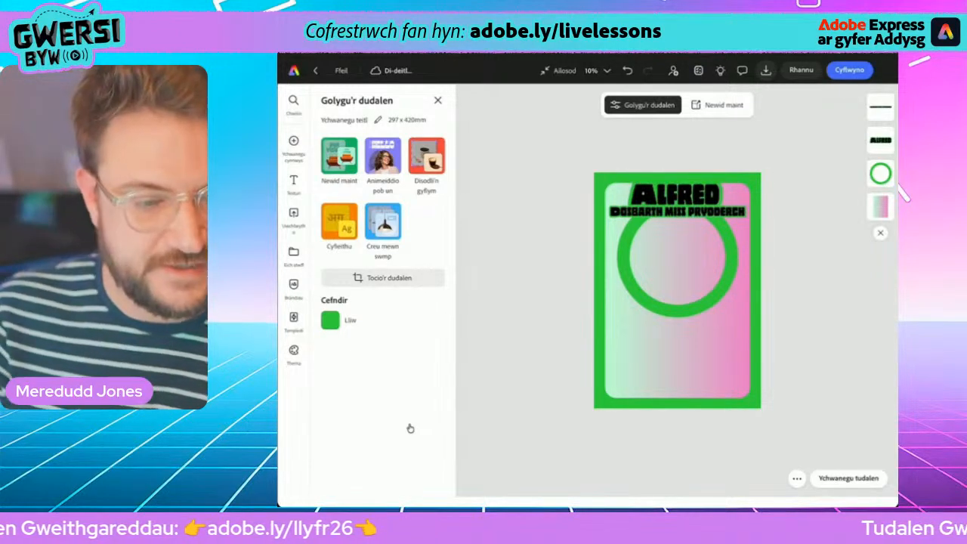
# - Add a square (1:1) generated-image placeholder to the green-bordered poster and enlarge it to cover the ring
pyautogui.click(294, 141)
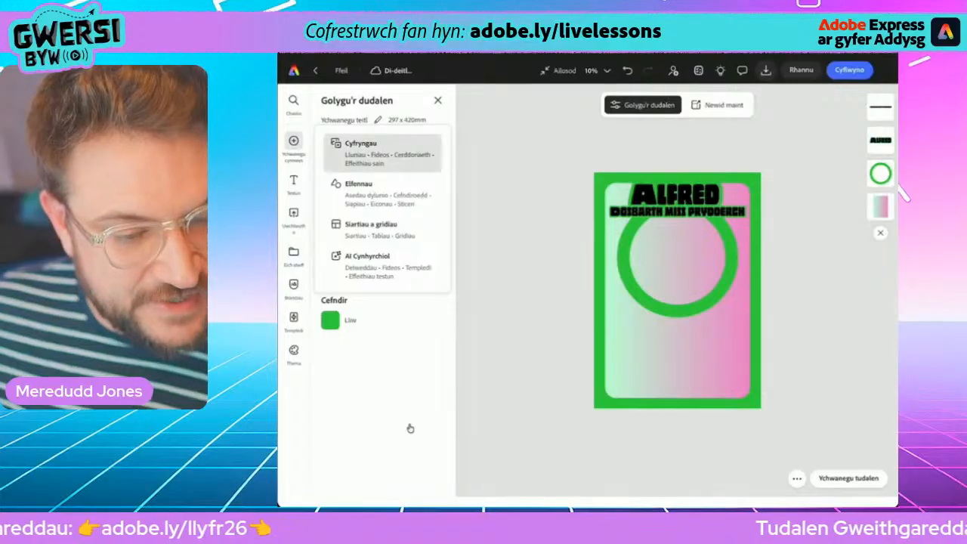
pyautogui.click(361, 143)
pyautogui.click(383, 177)
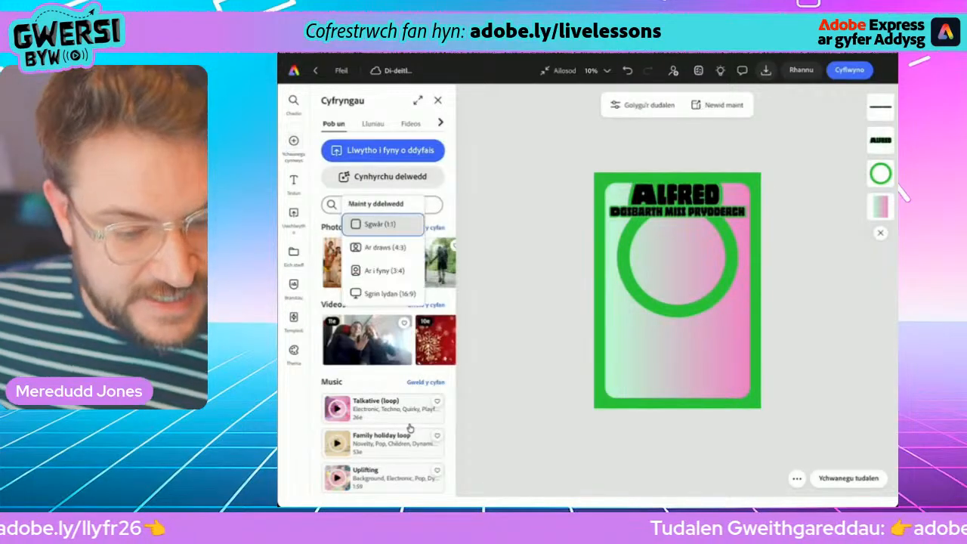
pyautogui.click(380, 224)
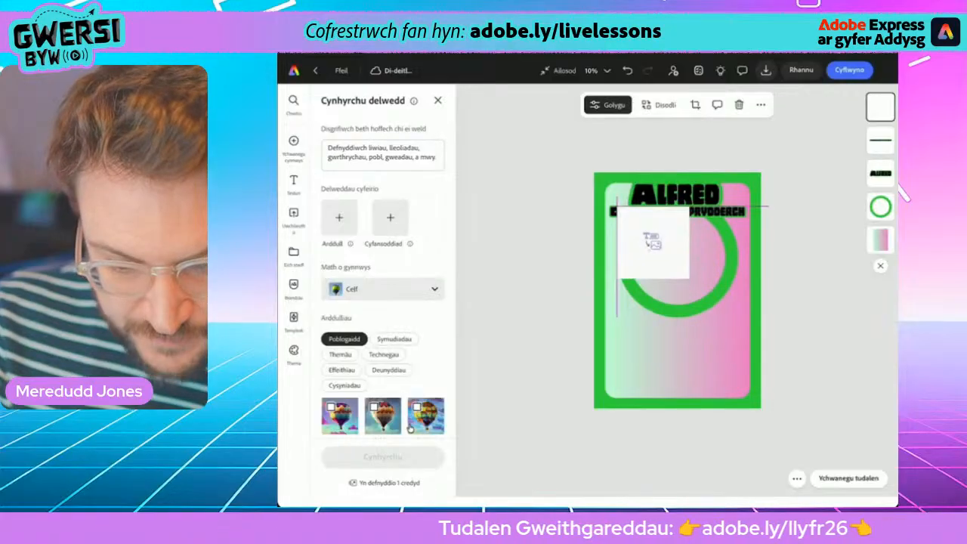
pyautogui.moveTo(693, 280); pyautogui.dragTo(731, 317)
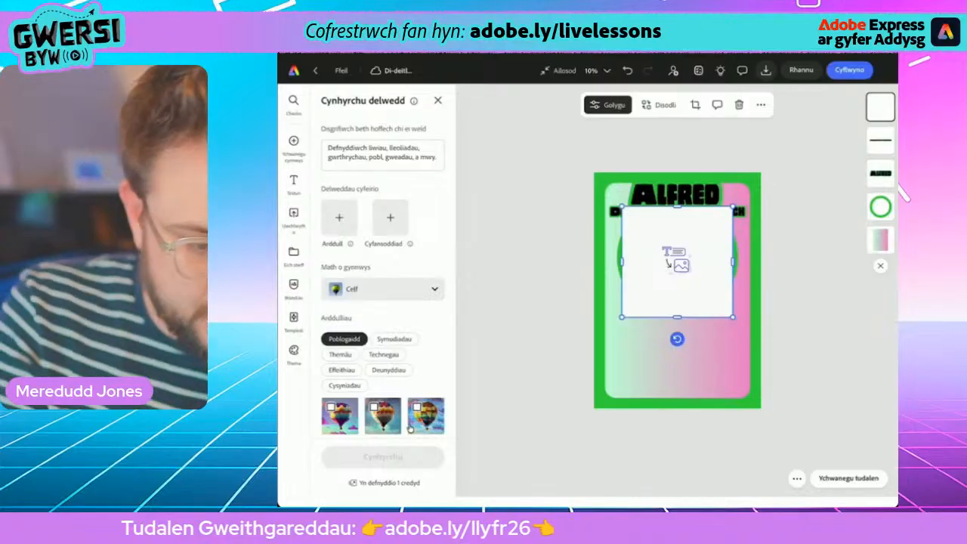
# - Enter the image description "Bachgen 10 oed. Gwisgol gwisg ysgol, siwmper goch a chrys melyn. Gwisgo sbectol."
pyautogui.click(383, 154)
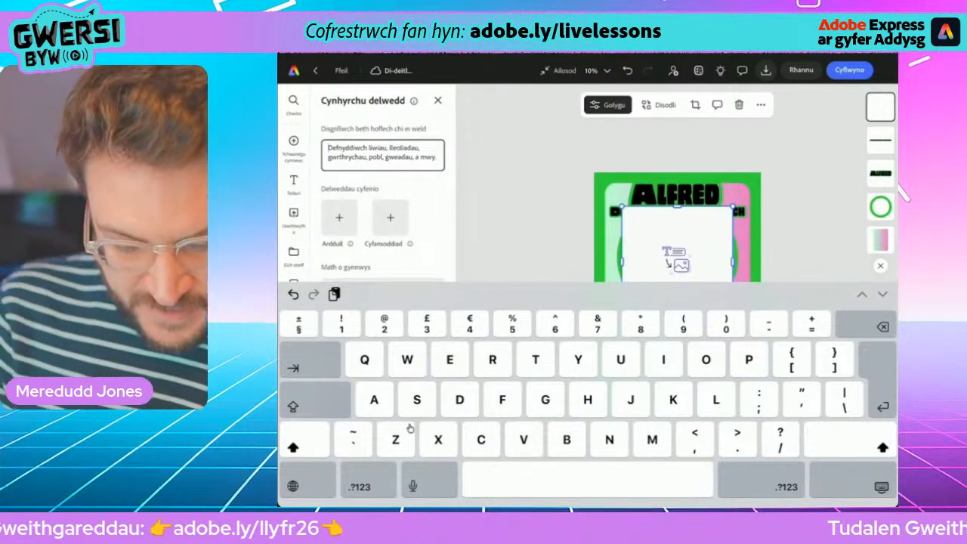
pyautogui.write('Bachgen')
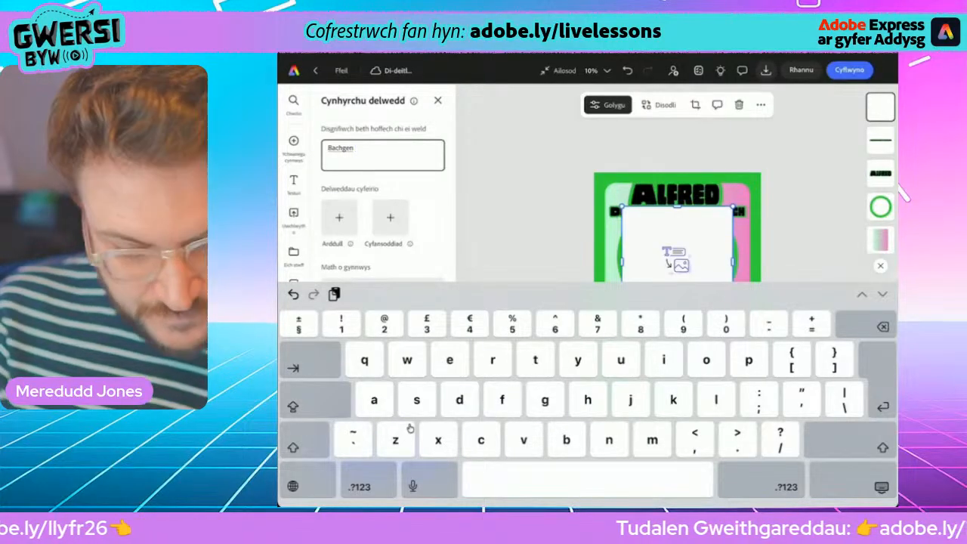
pyautogui.write(' 10 oed')
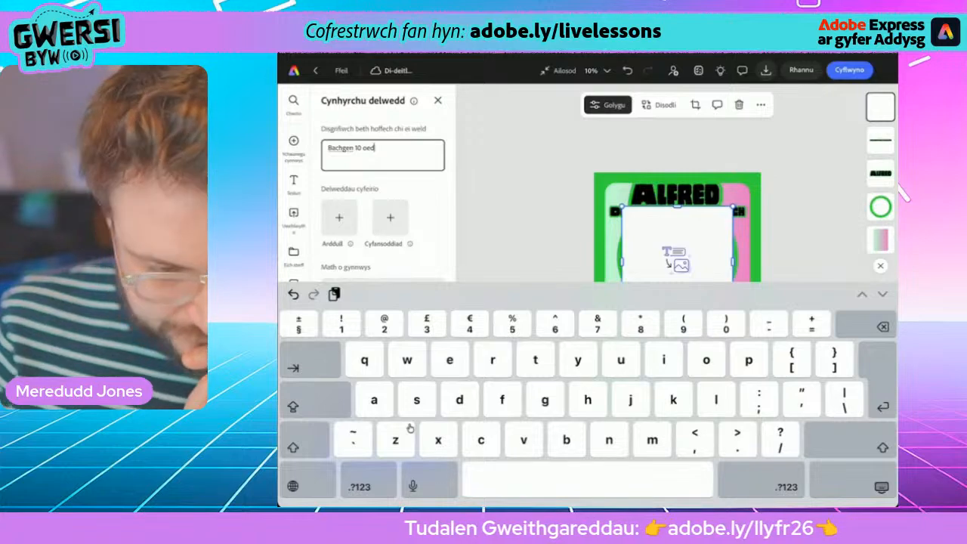
pyautogui.press('shift')
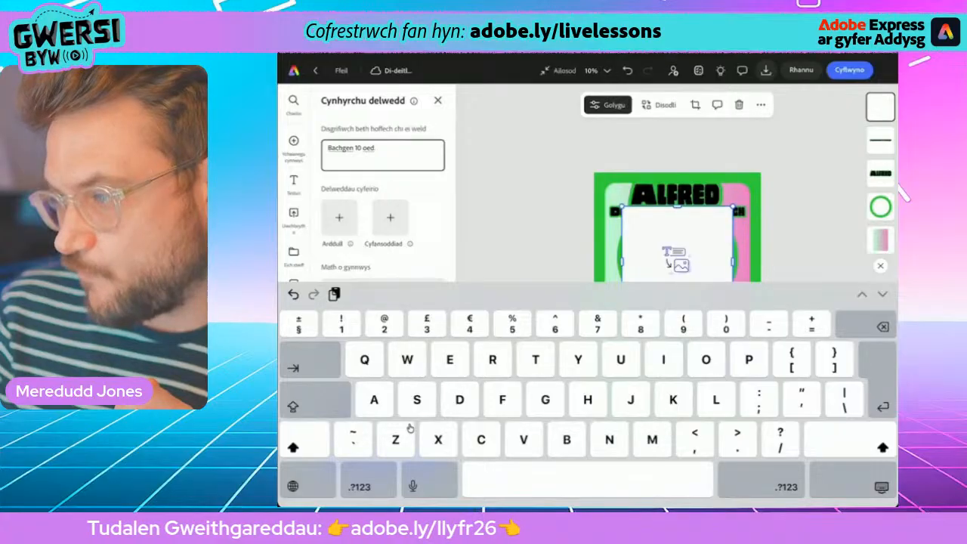
pyautogui.write('Gwe')
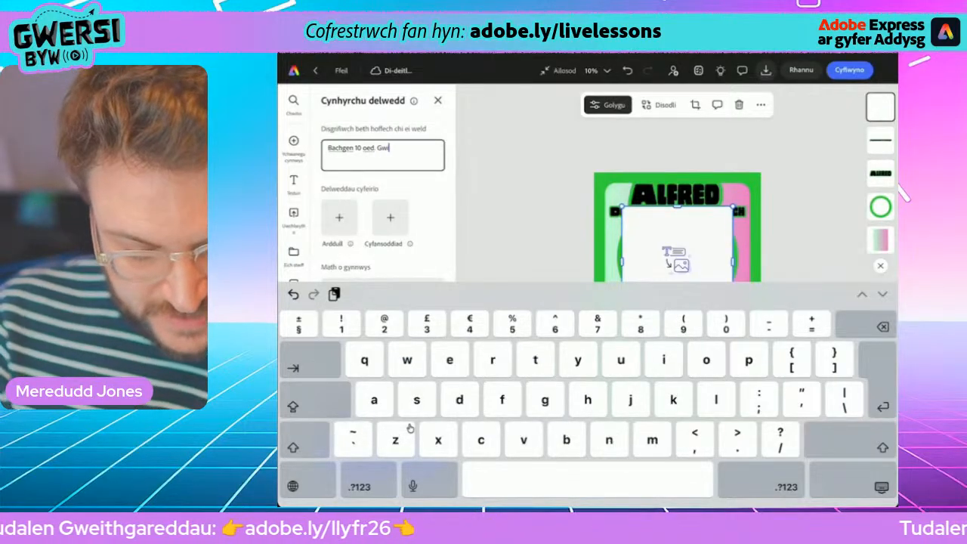
pyautogui.write('sgol gwisg ')
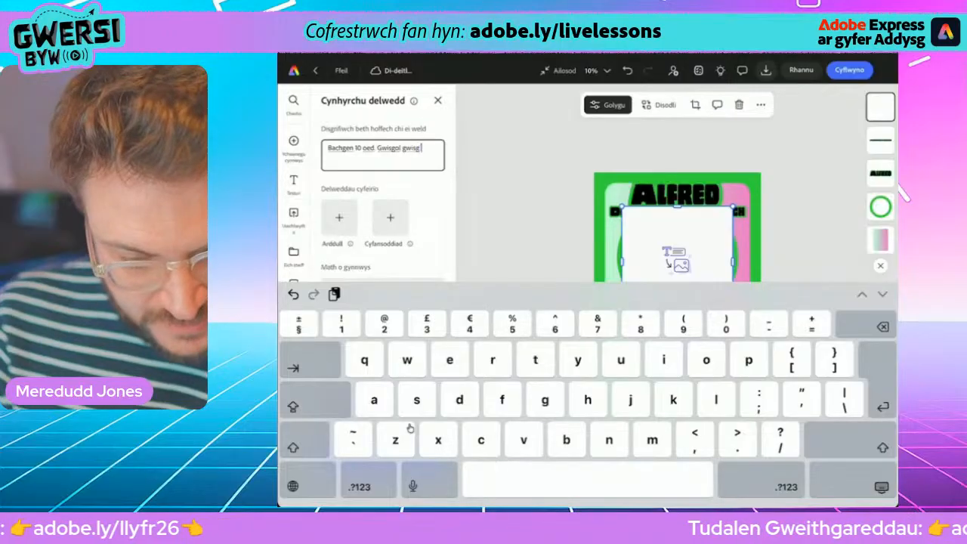
pyautogui.write('ysgol,')
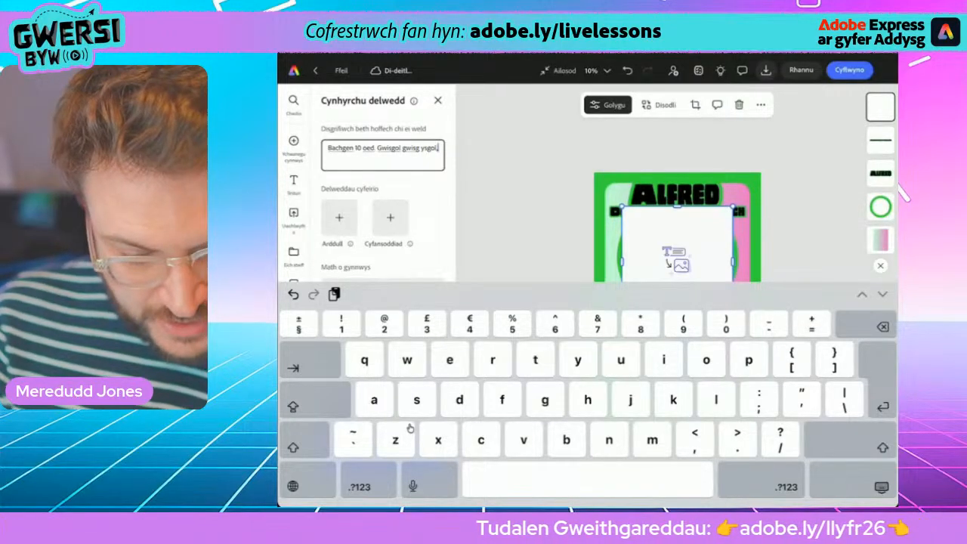
pyautogui.write(' siwmper')
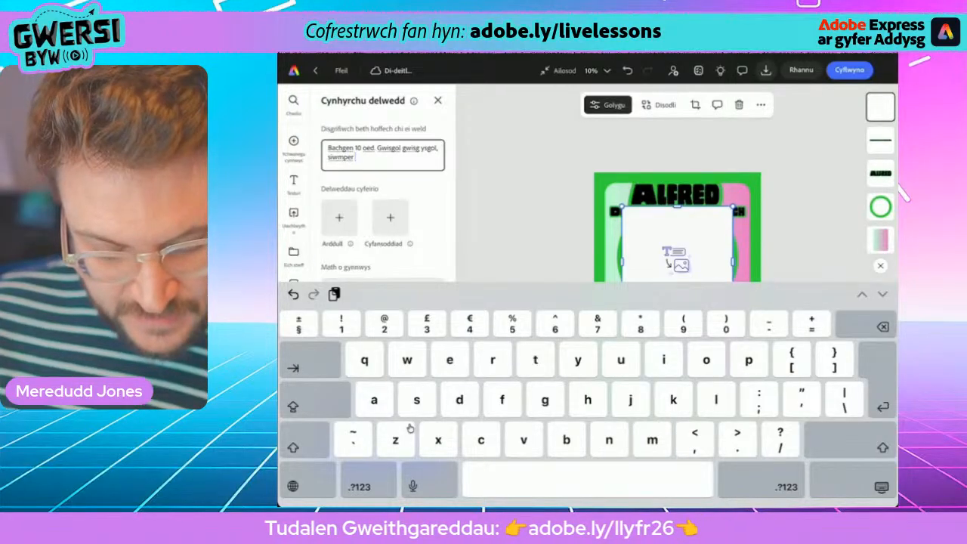
pyautogui.write(' go')
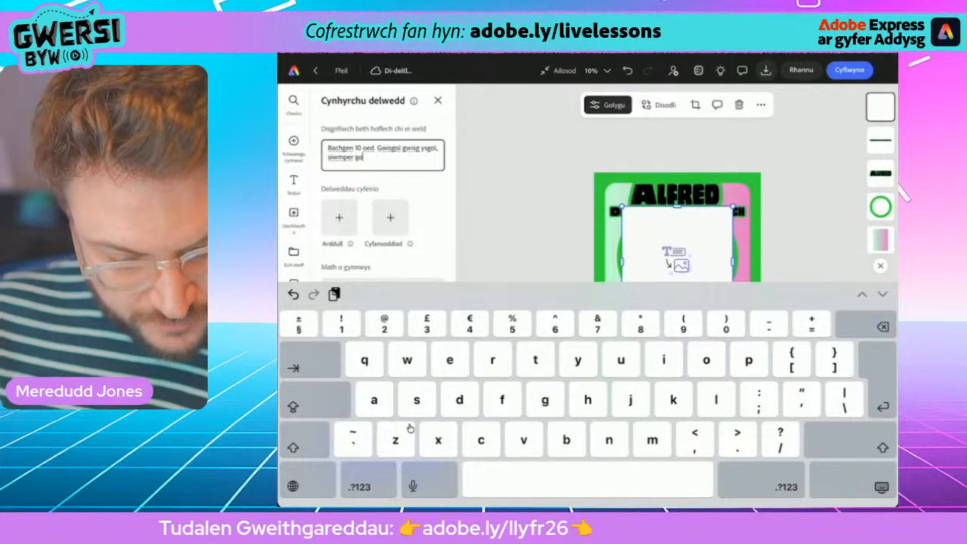
pyautogui.write('ch')
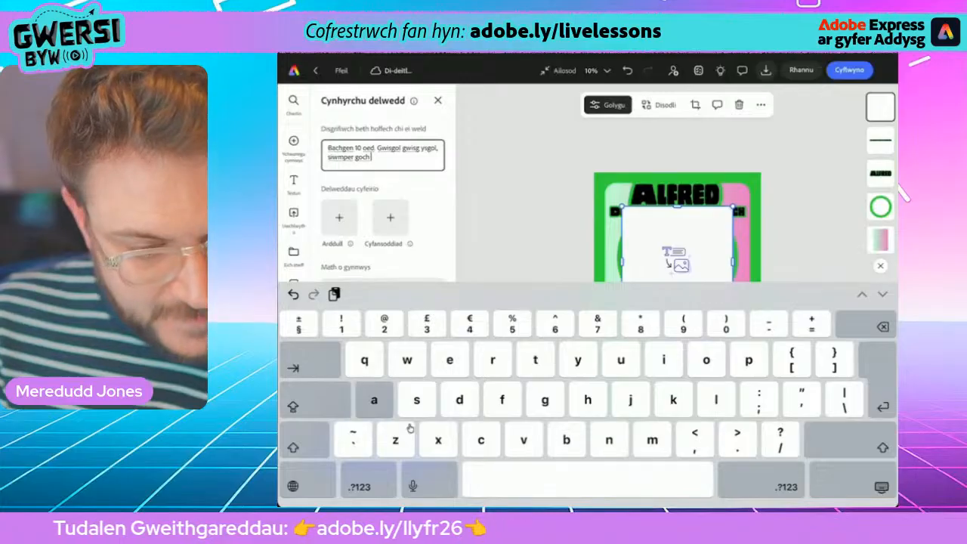
pyautogui.write(' a chys')
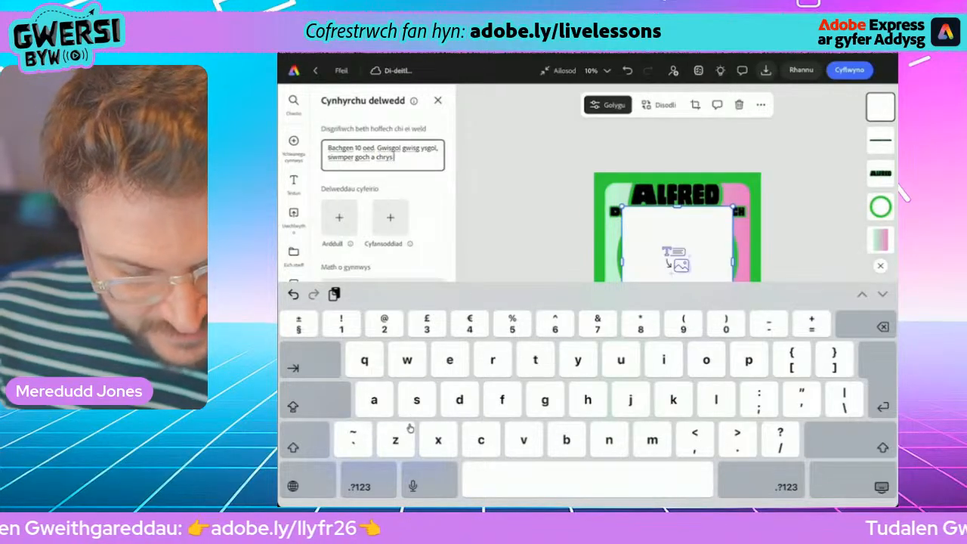
pyautogui.write(' melyn. ')
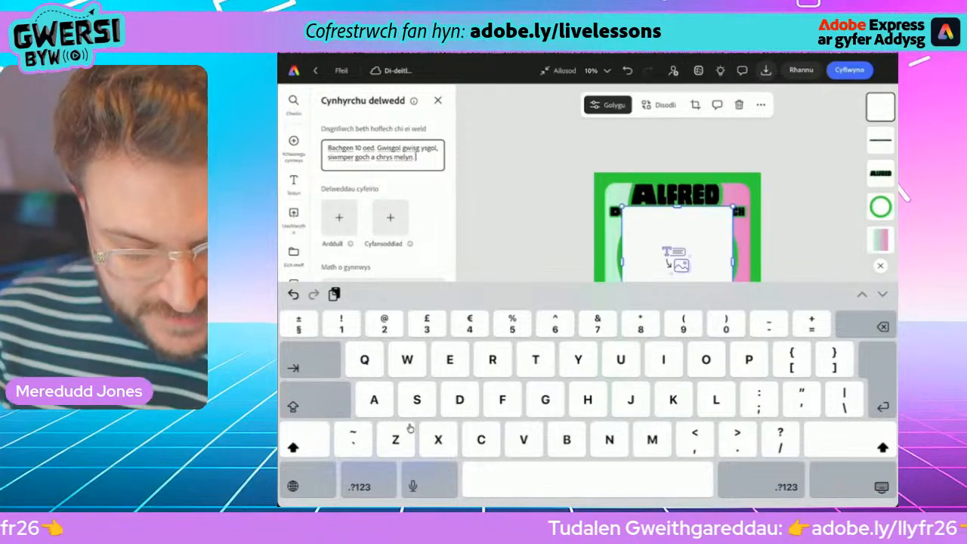
pyautogui.write('Gwi')
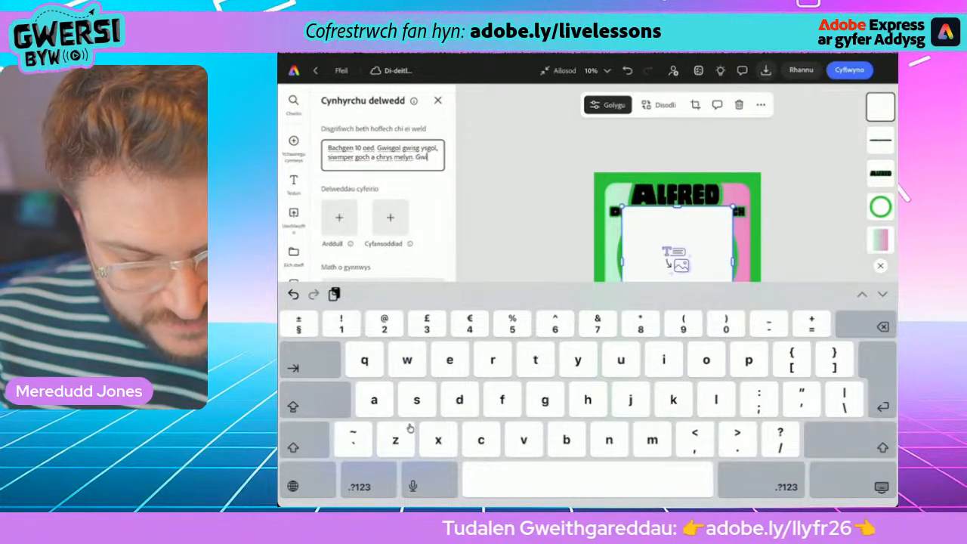
pyautogui.write('sgo sbe')
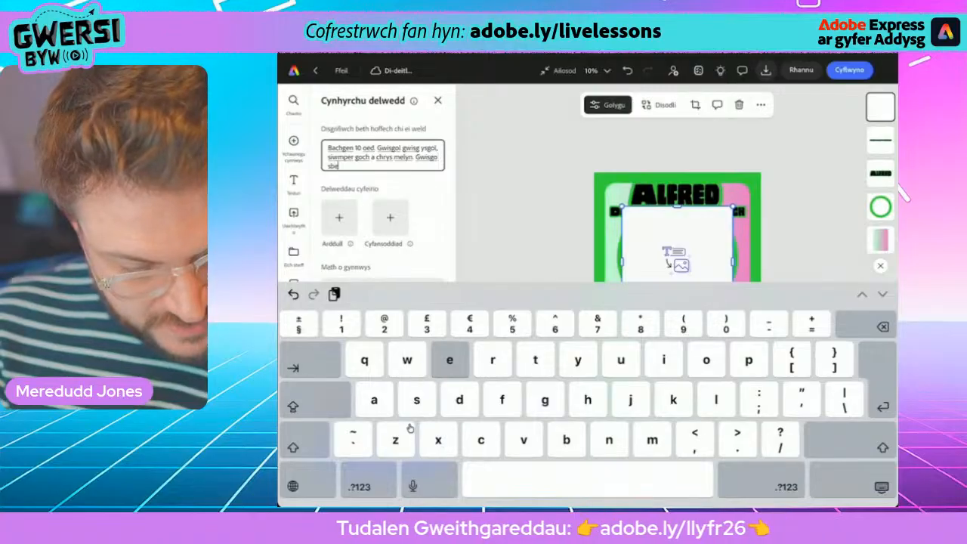
pyautogui.write('ctol.')
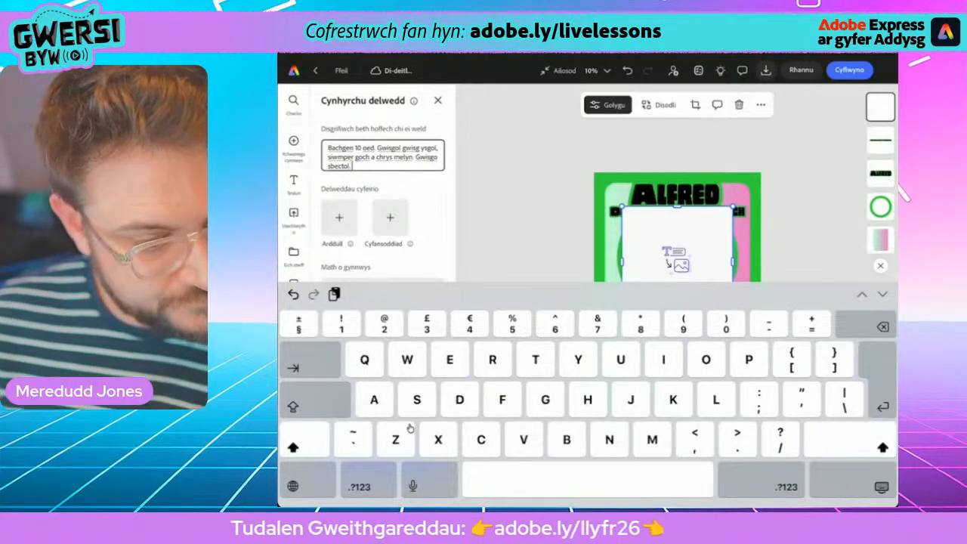
pyautogui.press('Escape')
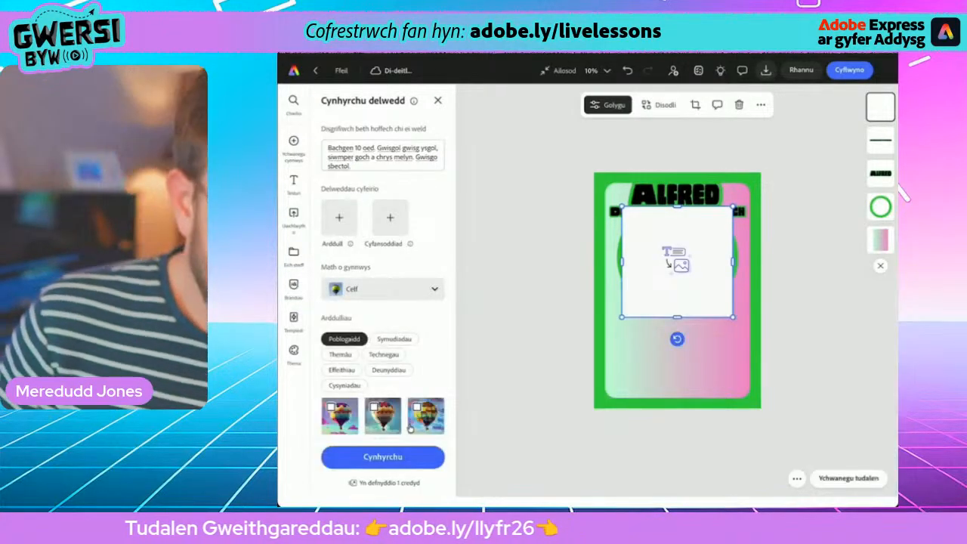
# - Choose the Peintio acrylig style from the Technegau styles and generate the character image
pyautogui.scroll(-2, 410, 427)
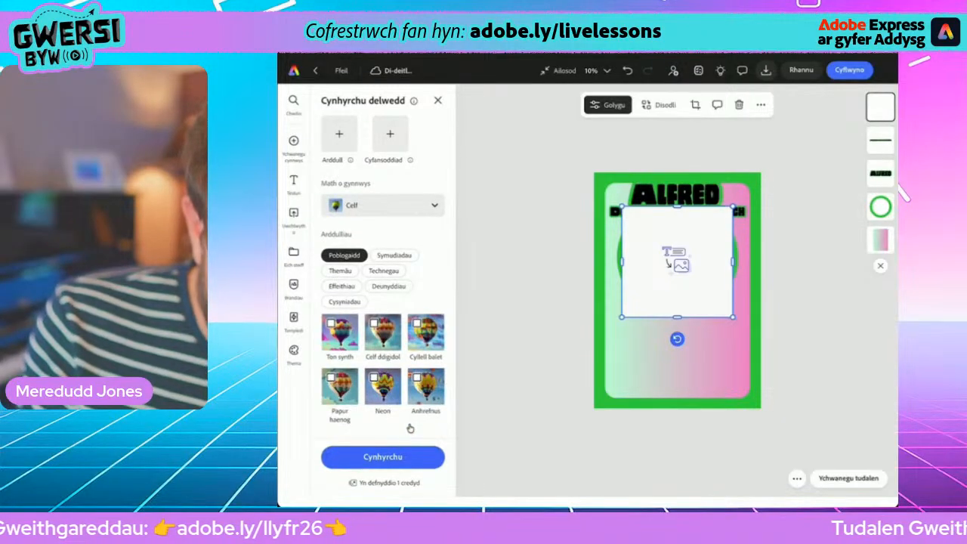
pyautogui.click(341, 286)
pyautogui.scroll(-1, 410, 427)
pyautogui.click(383, 214)
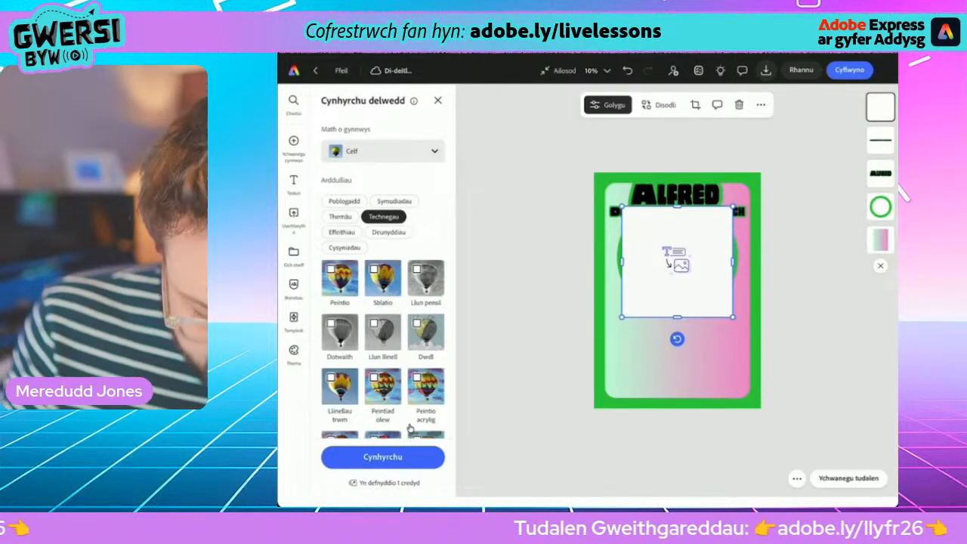
pyautogui.scroll(-1, 410, 428)
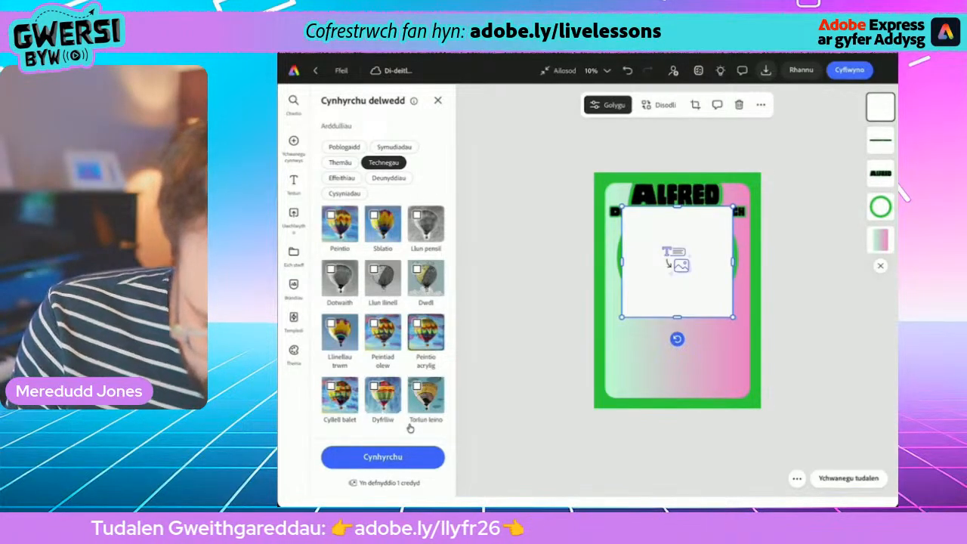
pyautogui.click(426, 332)
pyautogui.click(382, 457)
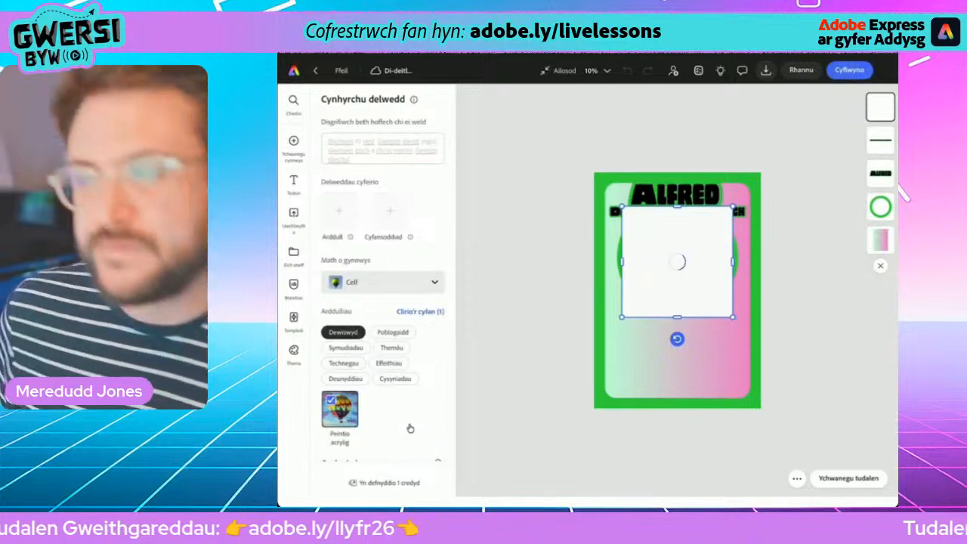
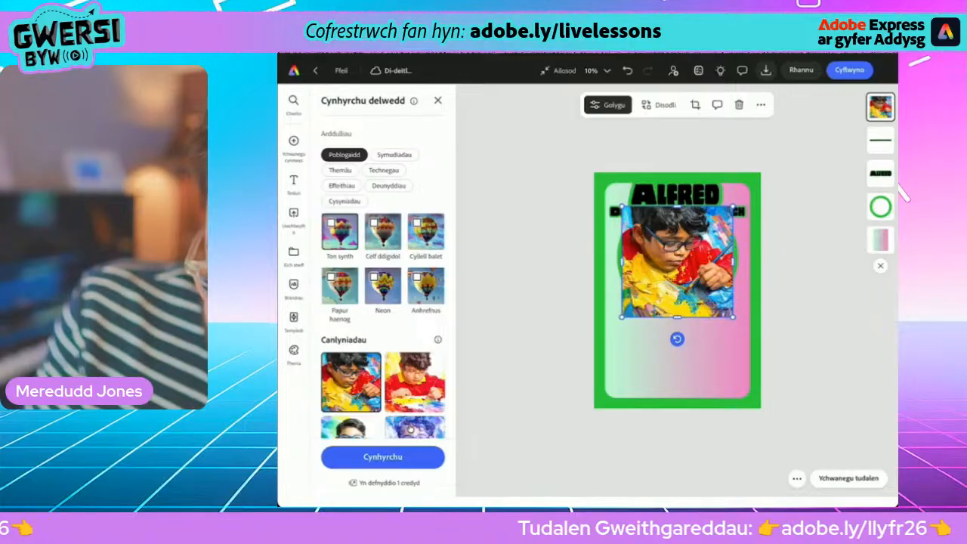
# - Regenerate the character with the Papur haenog style from the Deunyddiau styles and look over the results
pyautogui.click(389, 186)
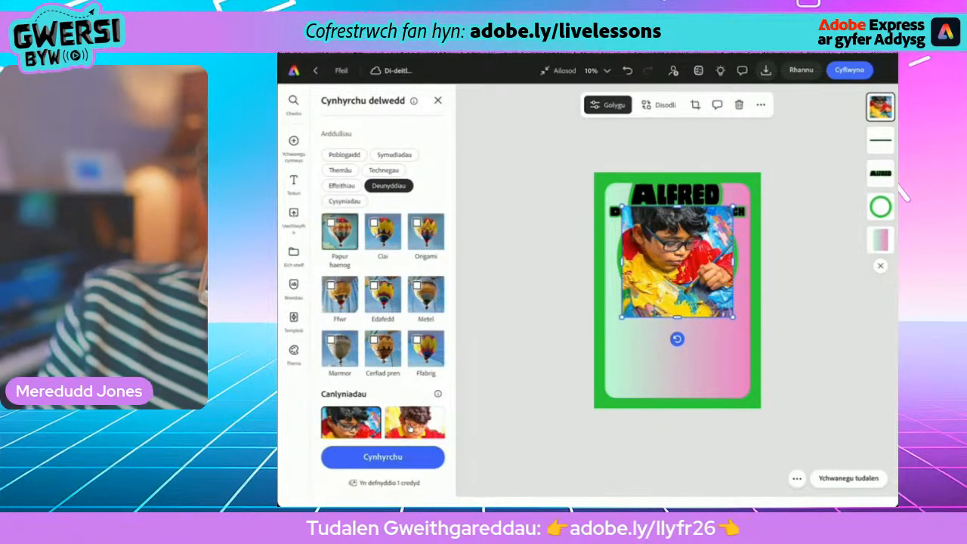
pyautogui.click(340, 231)
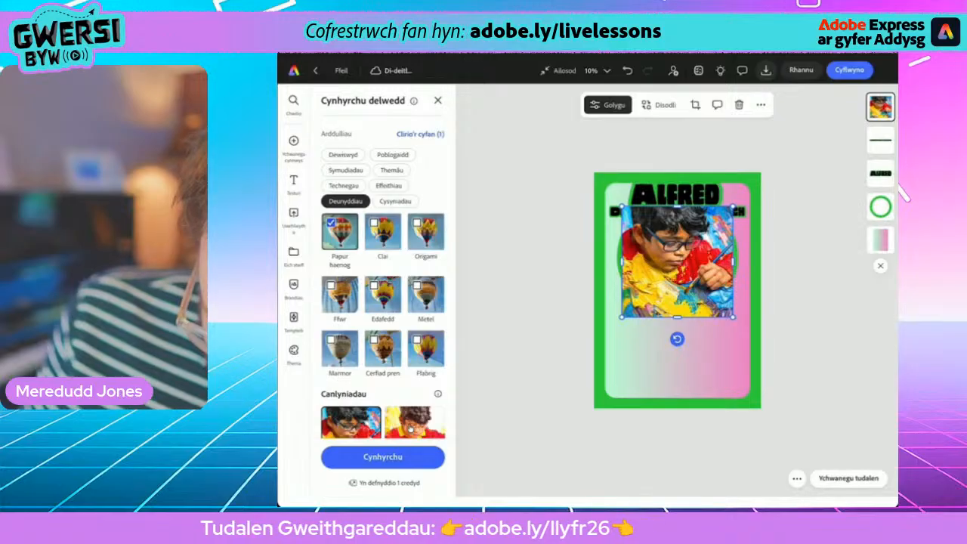
pyautogui.click(383, 457)
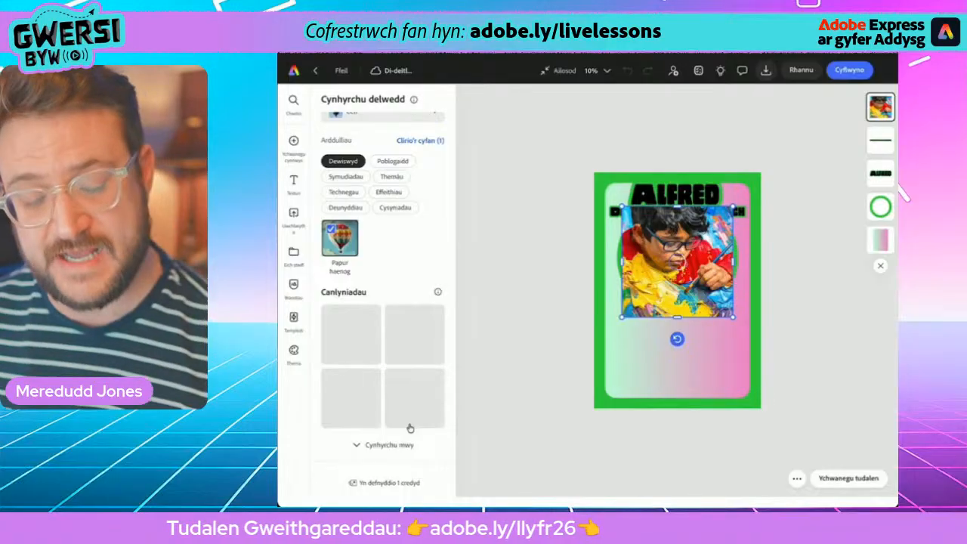
pyautogui.scroll(3, 411, 428)
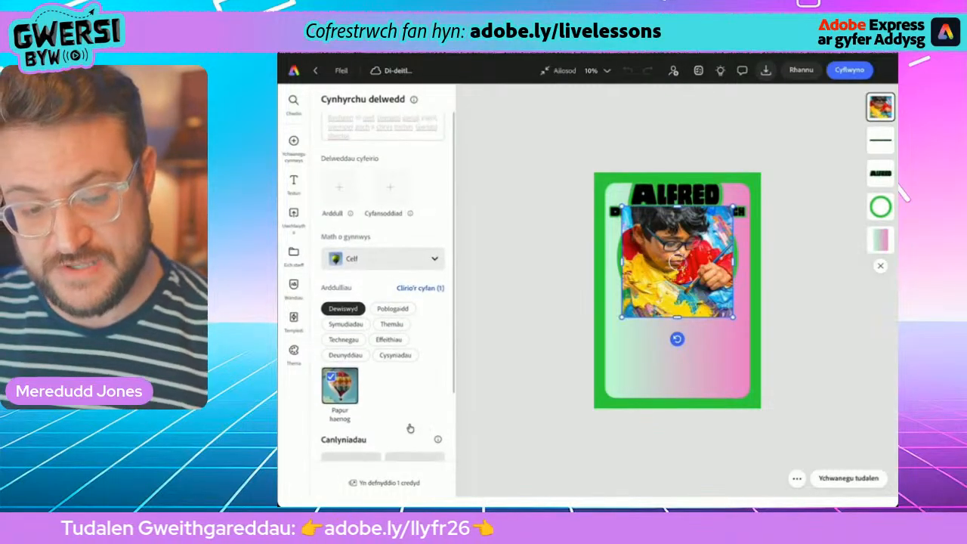
pyautogui.scroll(-3, 411, 428)
pyautogui.scroll(1, 410, 429)
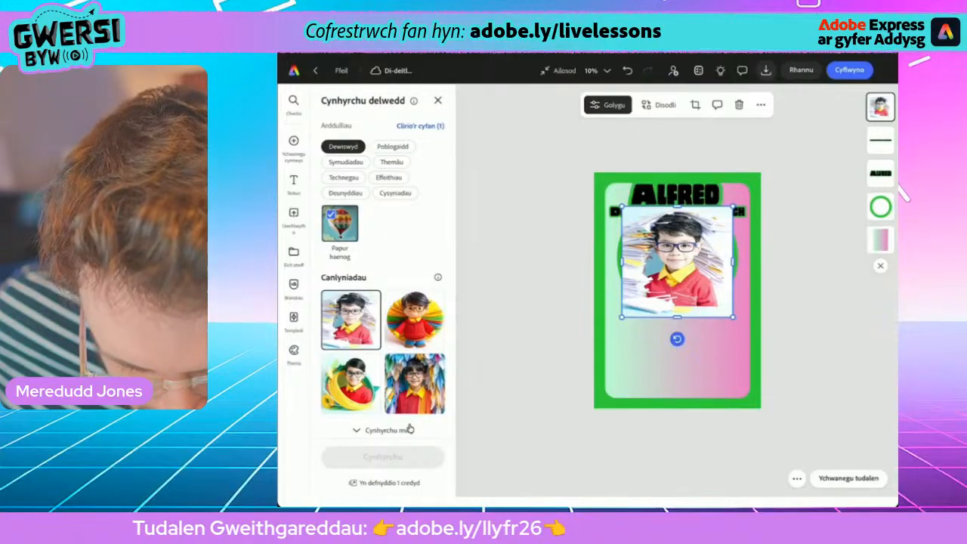
# - Use the full-body boy in front of the colourful paper fan, remove his background and fit him inside the green ring
pyautogui.click(415, 320)
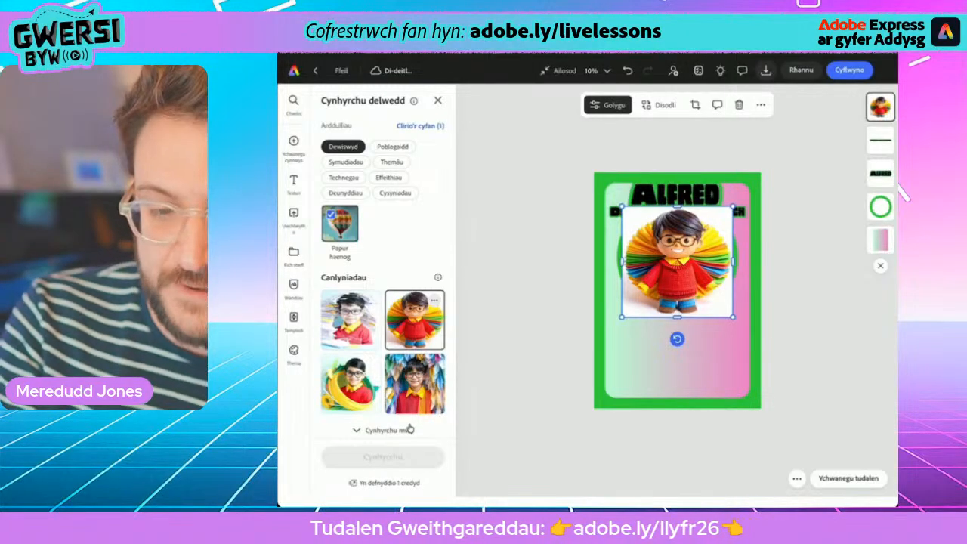
pyautogui.click(410, 428)
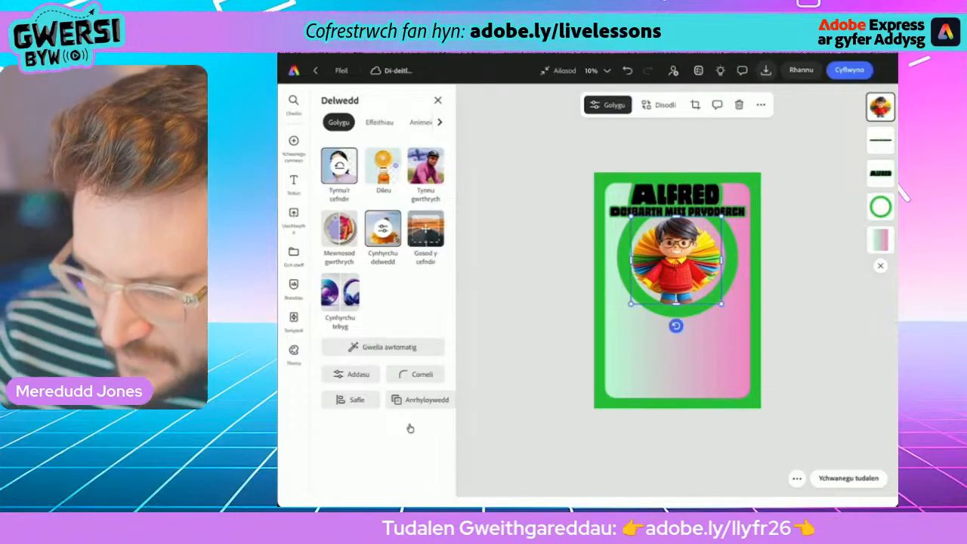
# - Reorder the boy's image to sit beneath the green ring and directly above the gradient panel
pyautogui.moveTo(880, 106); pyautogui.dragTo(866, 206)
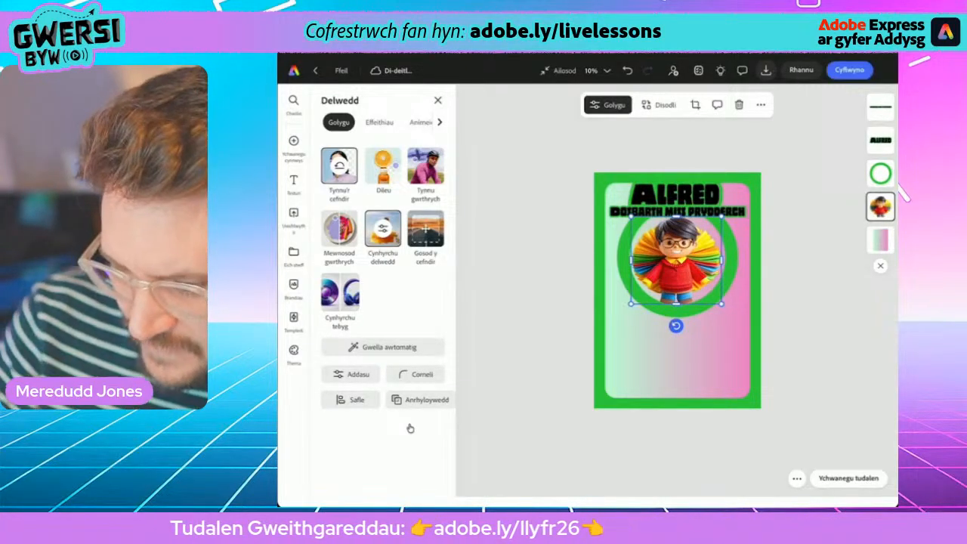
pyautogui.press('Escape')
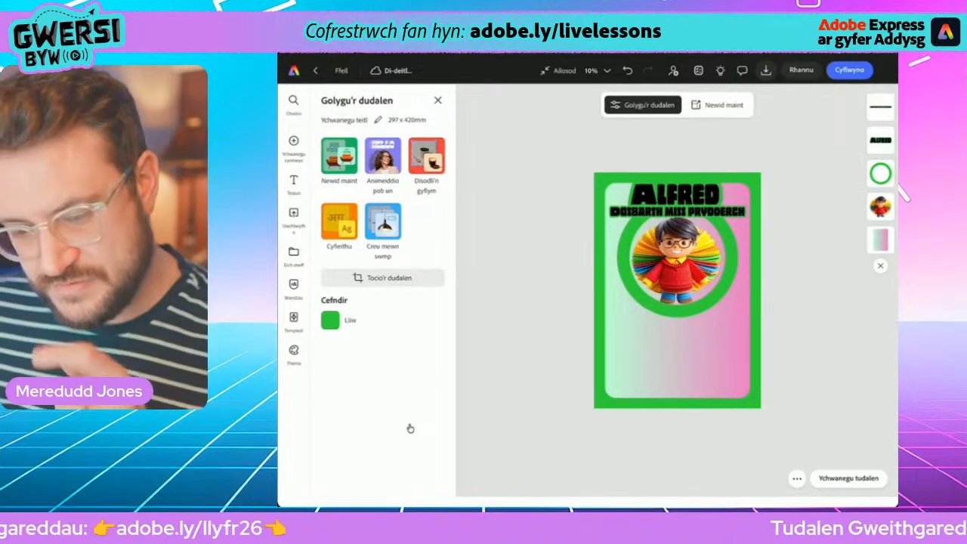
# - Search the photo library for "Paper" and insert the dark grey paper texture on the poster
pyautogui.click(294, 141)
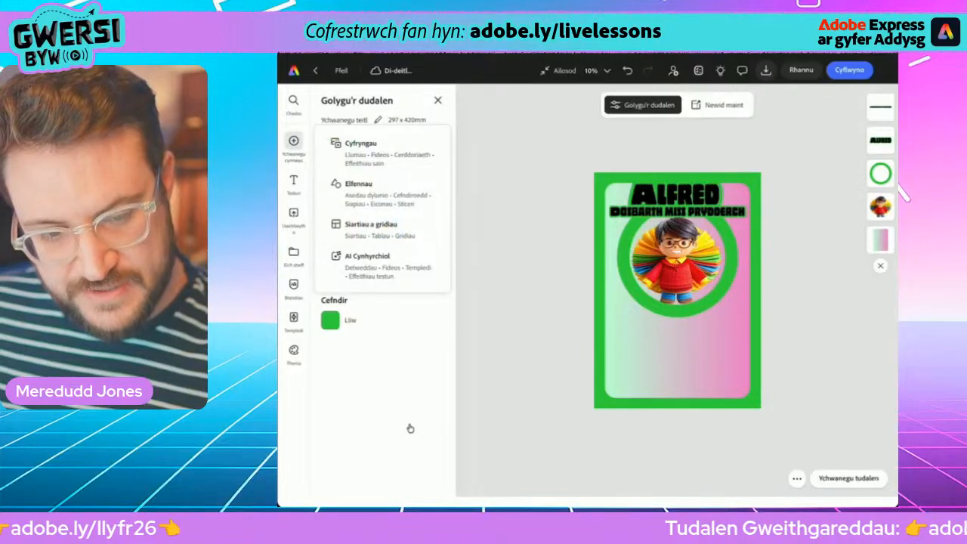
pyautogui.click(360, 144)
pyautogui.click(372, 123)
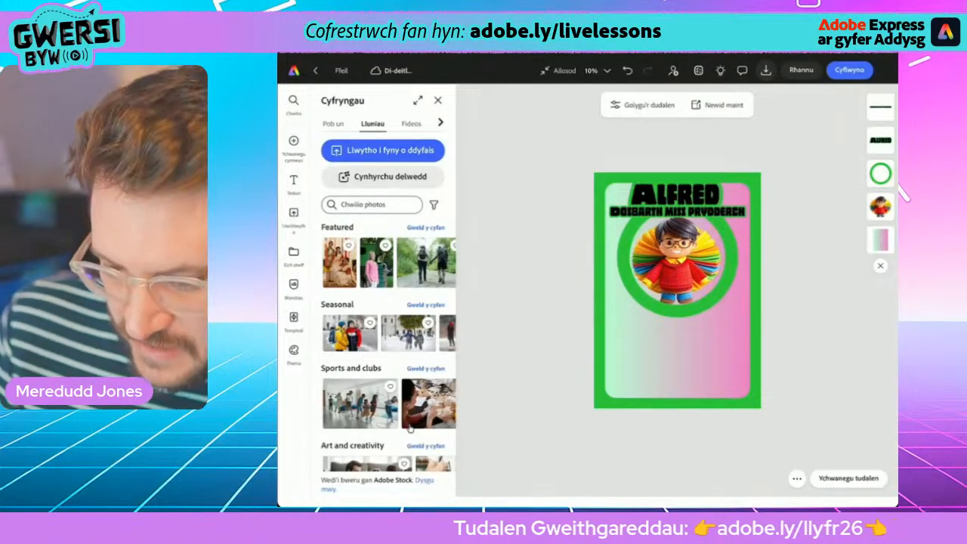
pyautogui.click(370, 204)
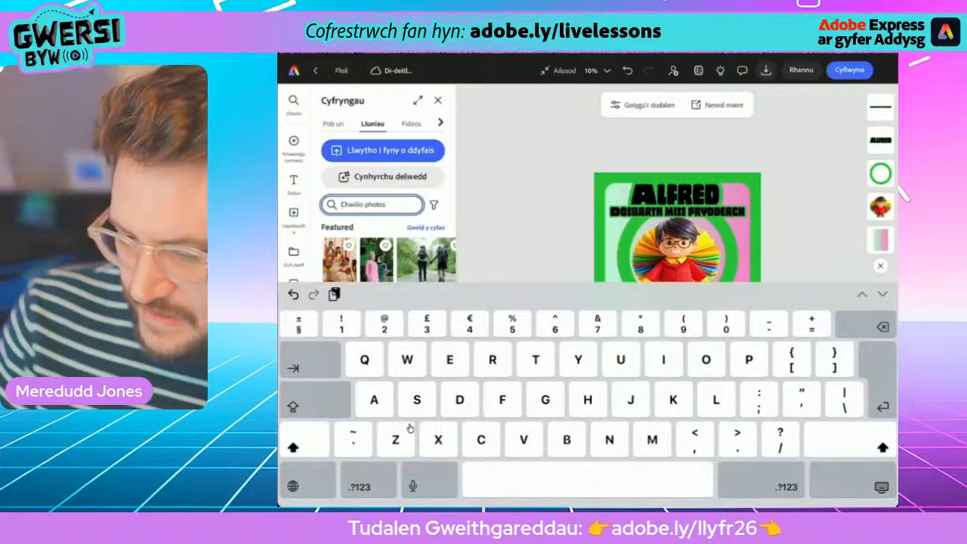
pyautogui.write('Pap')
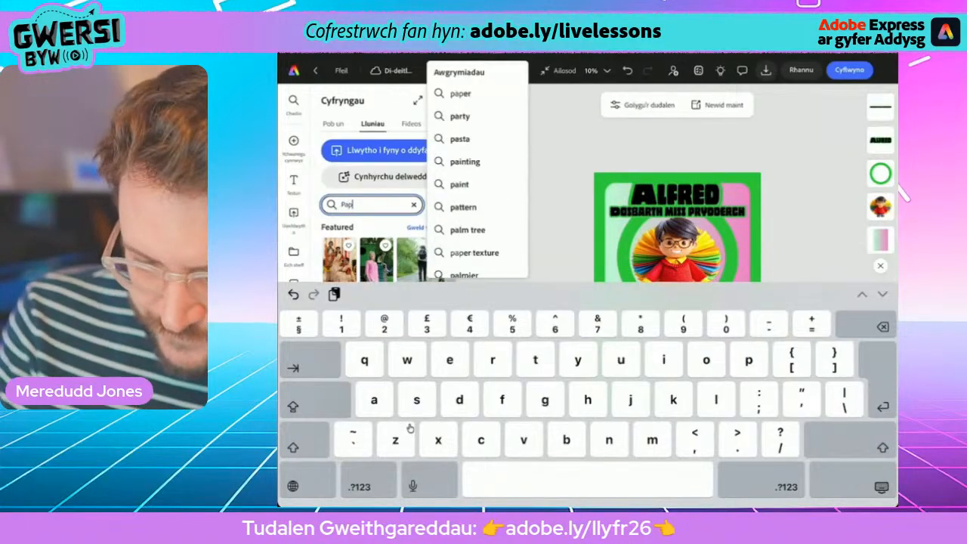
pyautogui.write('er')
pyautogui.press('Return')
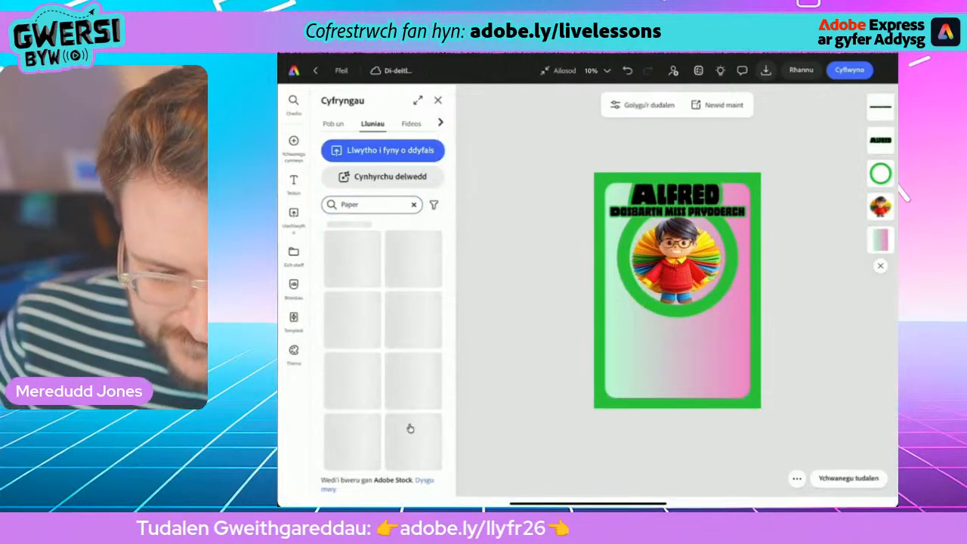
pyautogui.scroll(-3, 410, 429)
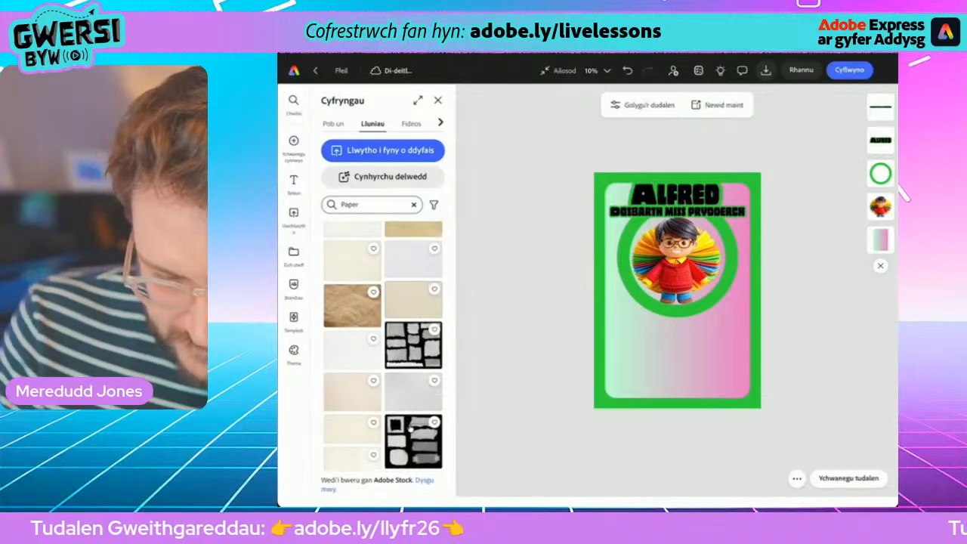
pyautogui.scroll(-10, 411, 428)
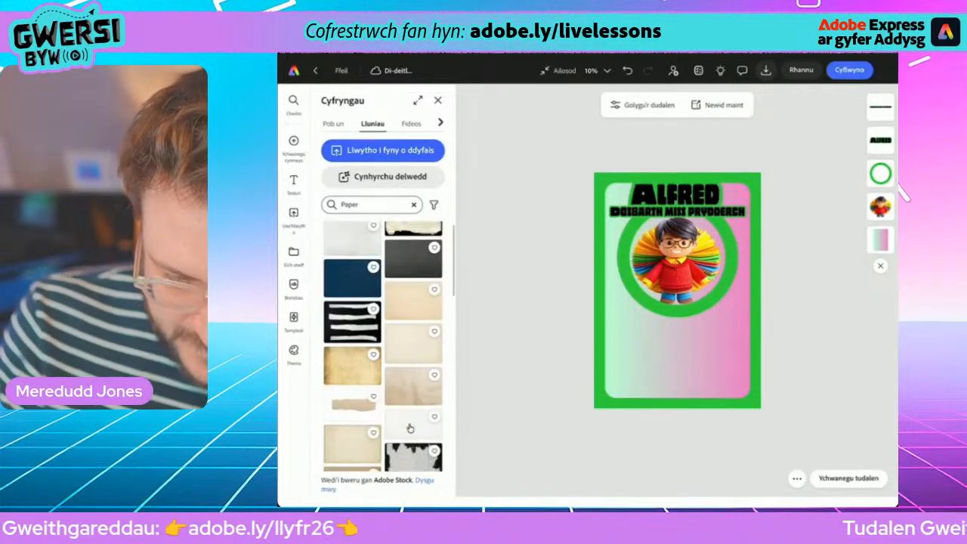
pyautogui.scroll(-5, 410, 429)
pyautogui.scroll(8, 410, 428)
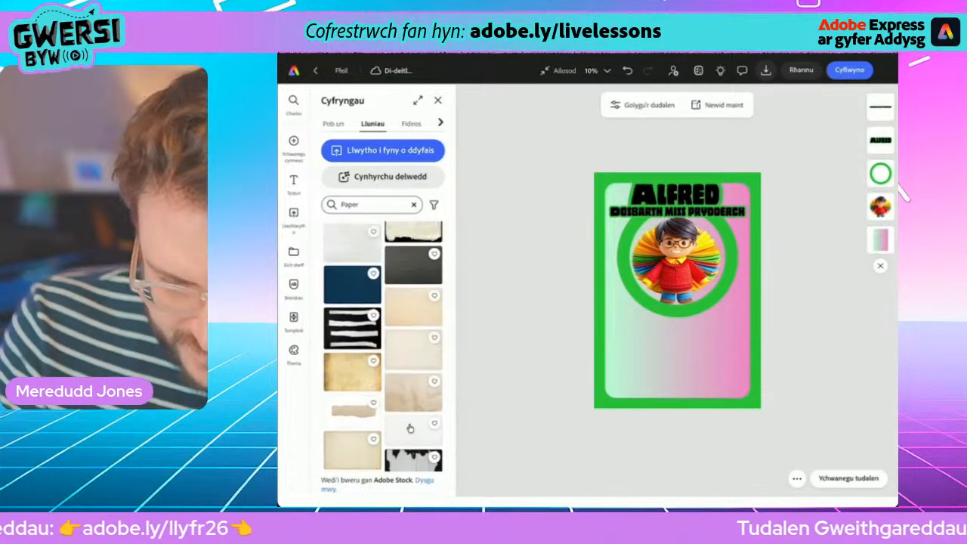
pyautogui.click(409, 428)
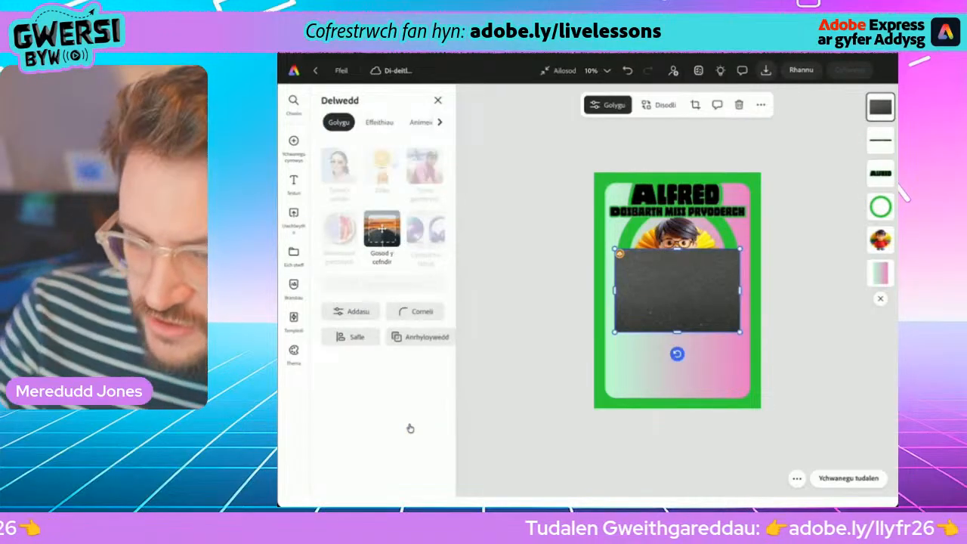
# - Crop the dark paper texture to a circle and fit it inside the green ring behind the boy
pyautogui.press('Return')
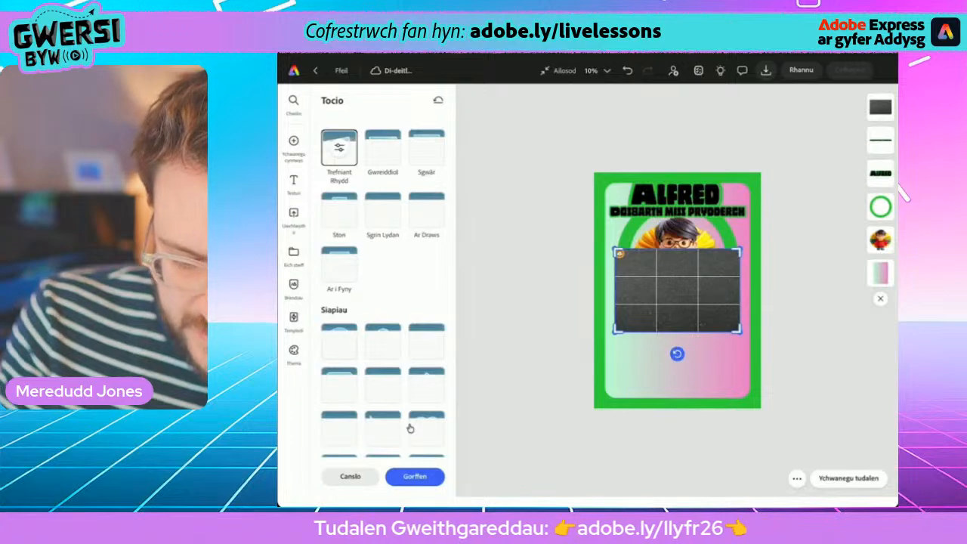
pyautogui.press('Return')
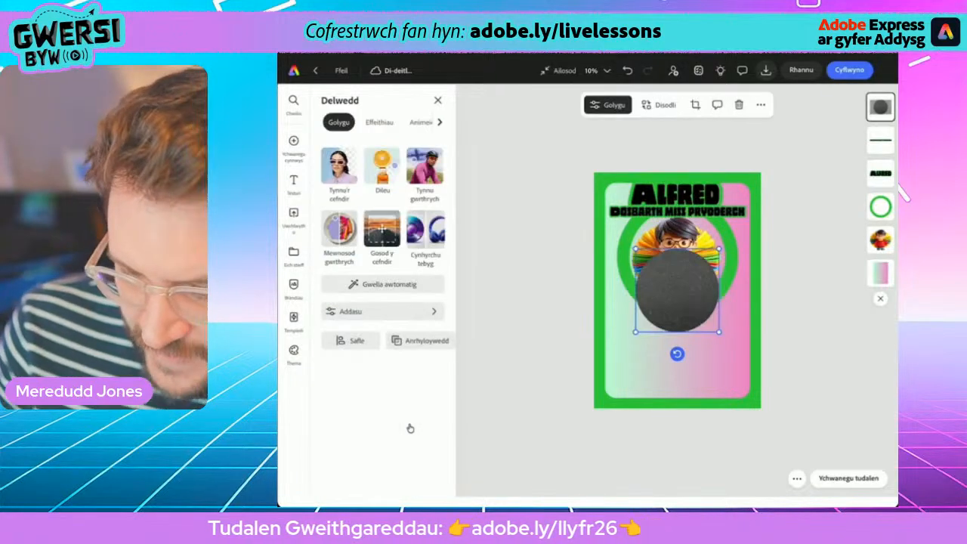
pyautogui.moveTo(677, 290); pyautogui.dragTo(667, 249)
pyautogui.moveTo(709, 290); pyautogui.dragTo(733, 314)
pyautogui.moveTo(680, 261)
pyautogui.mouseDown()
pyautogui.moveTo(670, 253)
pyautogui.moveTo(678, 260)
pyautogui.mouseUp()
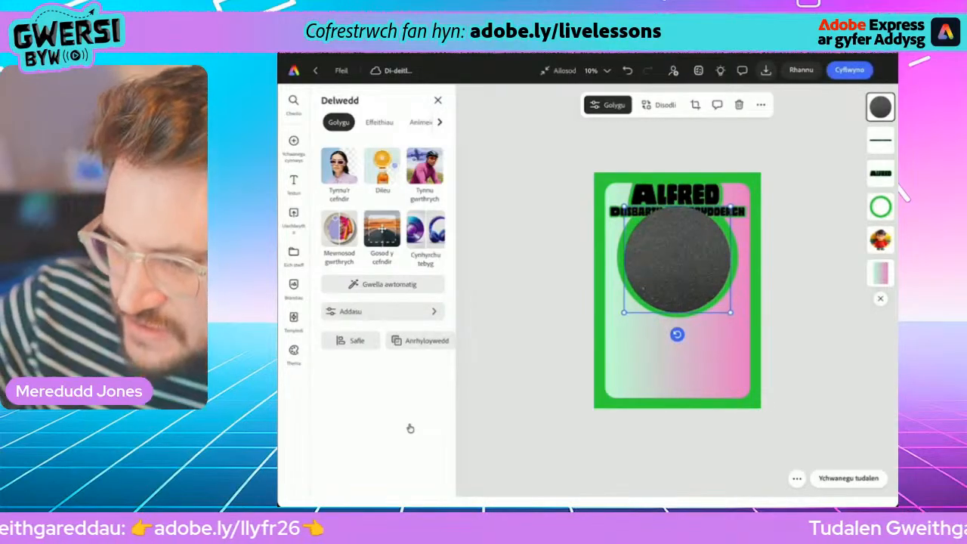
pyautogui.moveTo(880, 106); pyautogui.dragTo(880, 240)
pyautogui.press('Escape')
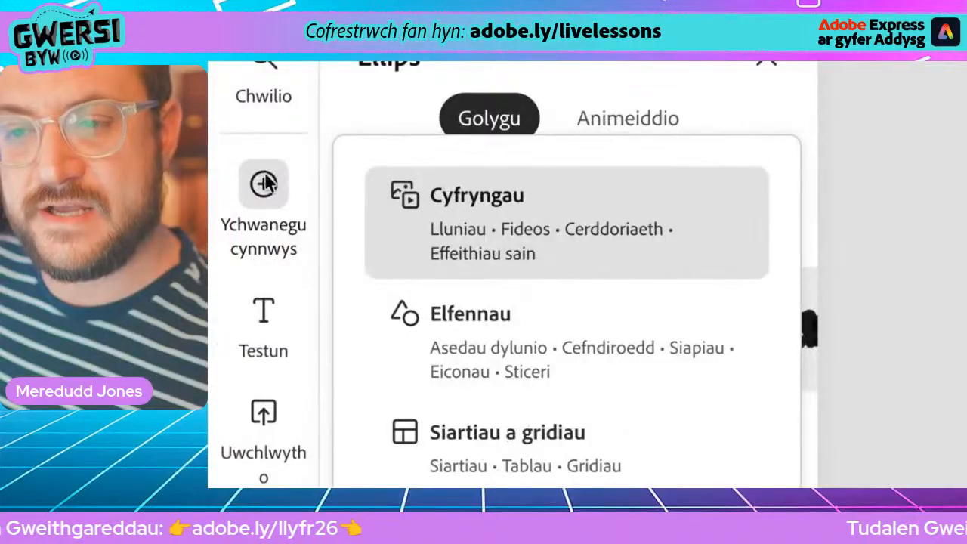
# - Insert the plain table with thin black gridlines on the blue-bordered poster
pyautogui.click(225, 188)
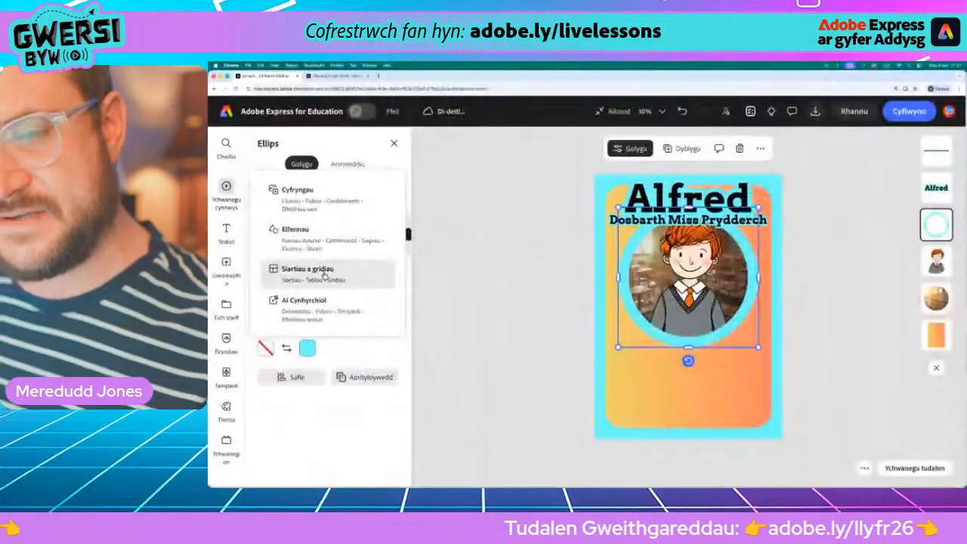
pyautogui.click(325, 276)
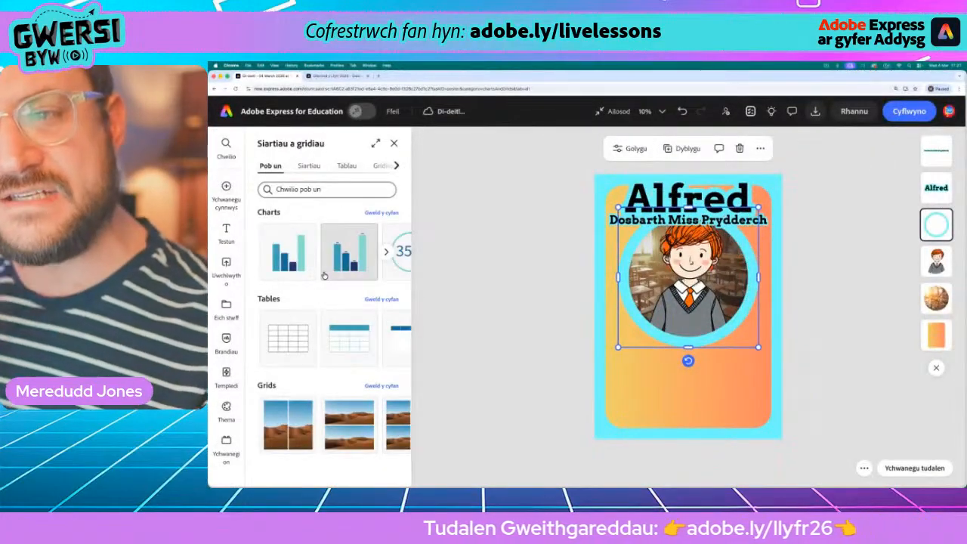
pyautogui.click(382, 167)
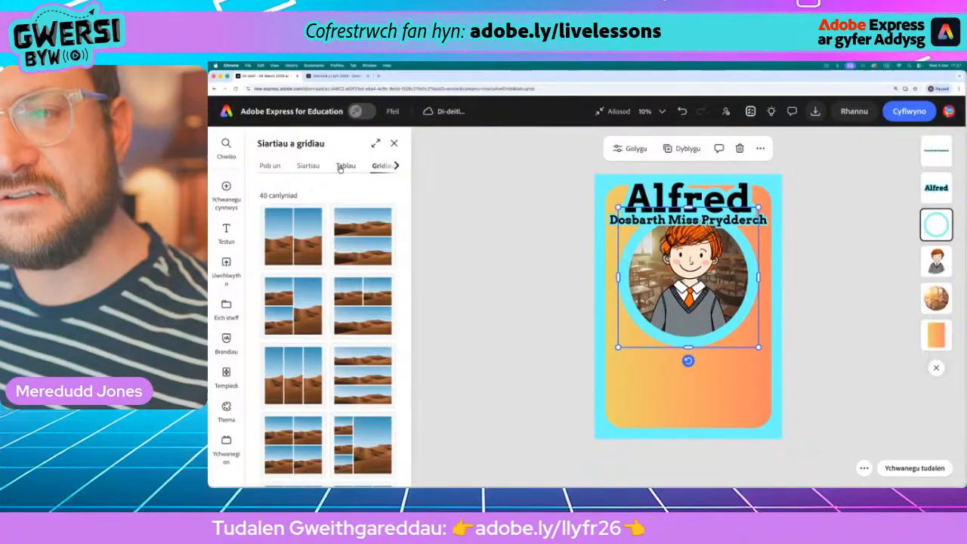
pyautogui.click(345, 165)
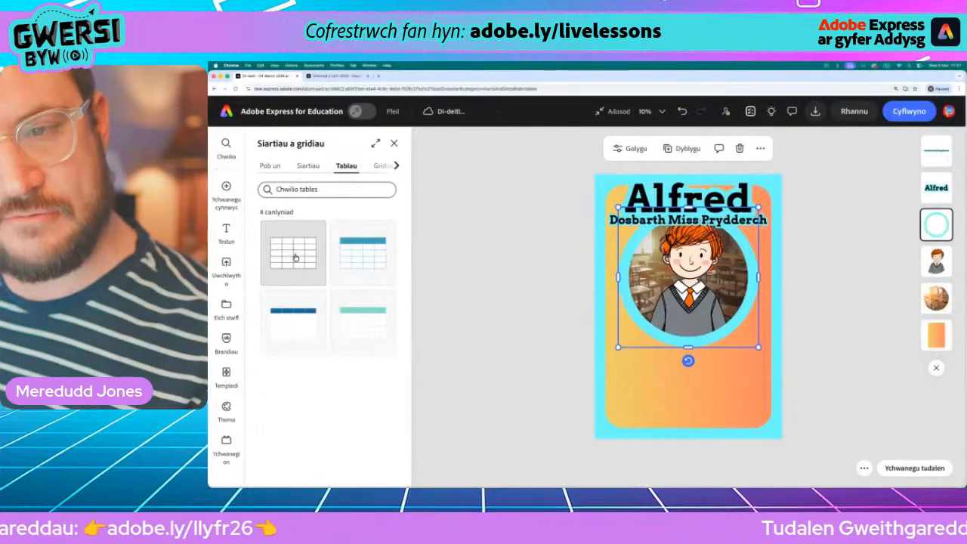
pyautogui.click(295, 257)
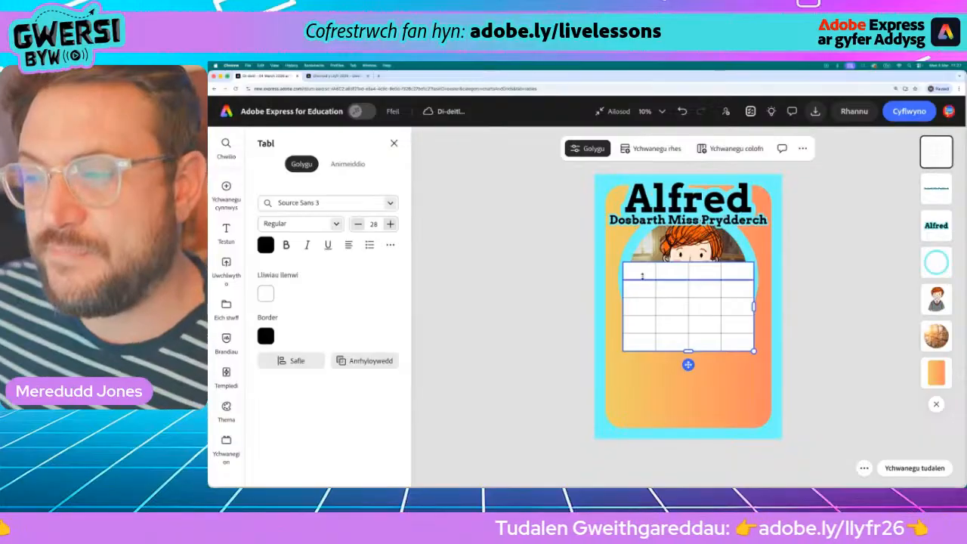
# - Delete two columns from the table, leaving two columns
pyautogui.click(642, 270)
pyautogui.click(646, 290)
pyautogui.click(641, 309)
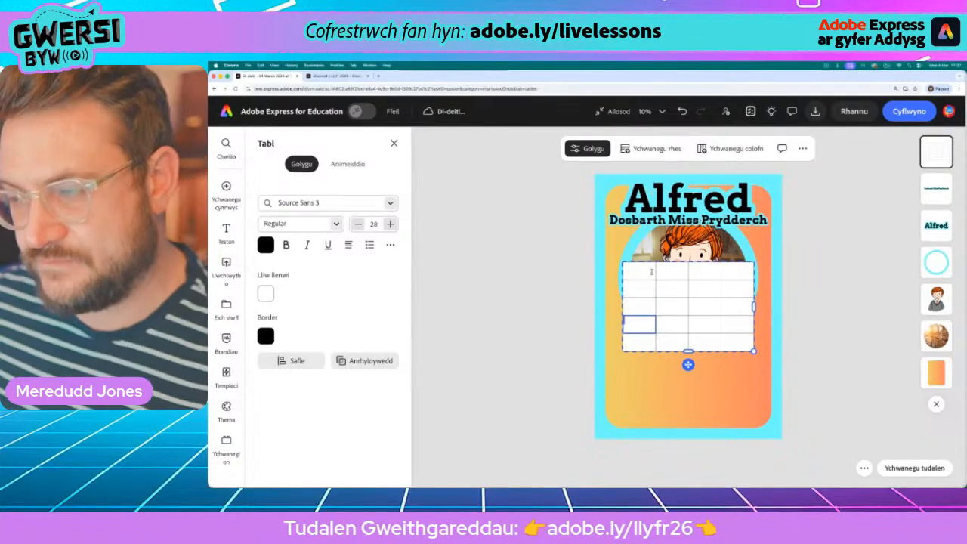
pyautogui.rightClick(706, 272)
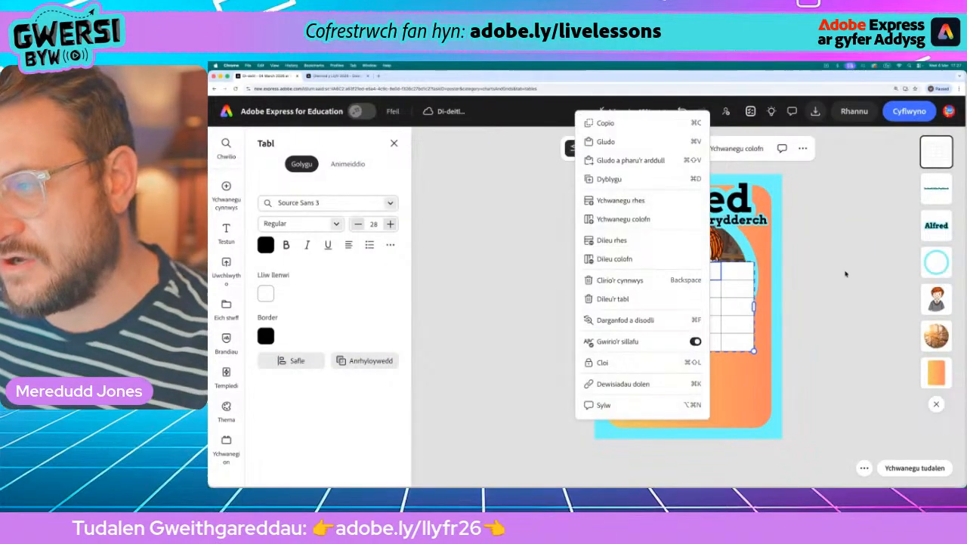
pyautogui.click(712, 270)
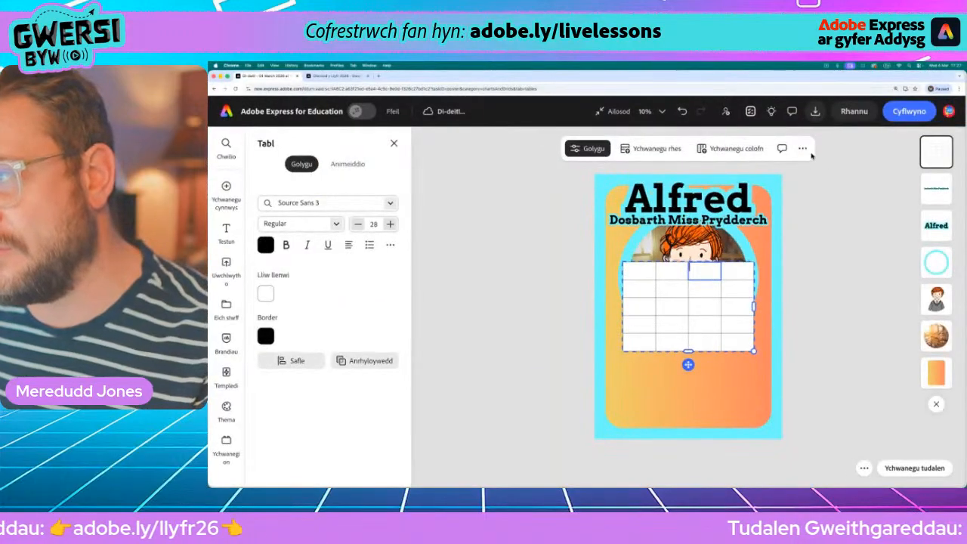
pyautogui.click(803, 149)
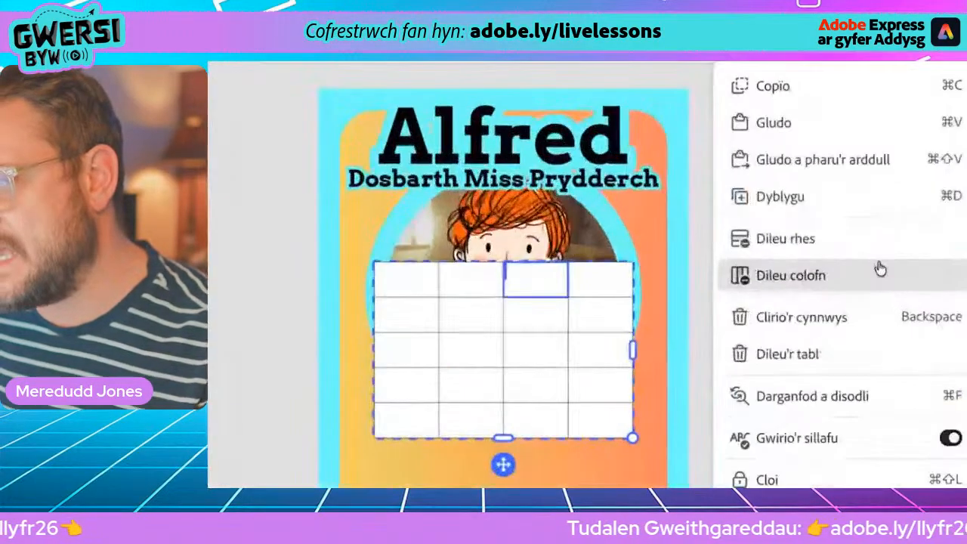
pyautogui.click(793, 280)
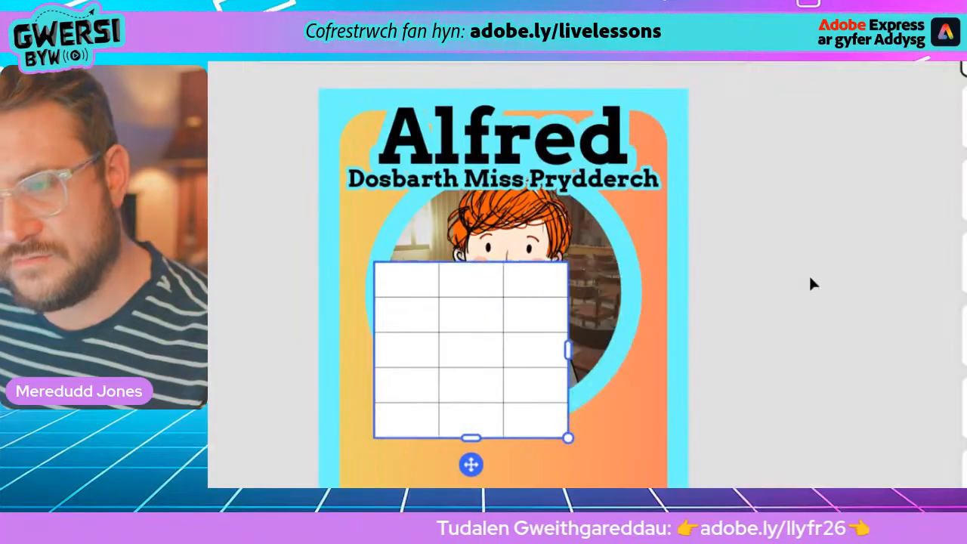
pyautogui.click(529, 285)
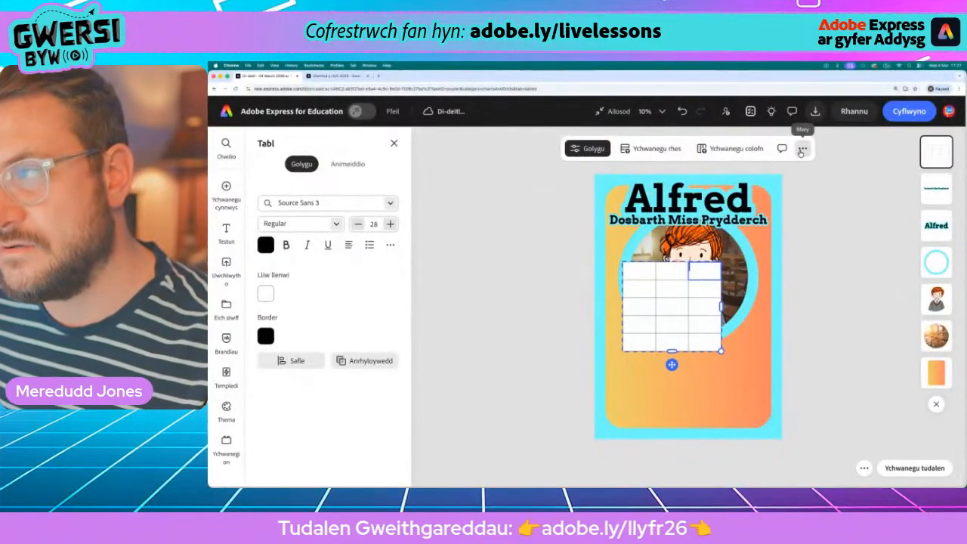
pyautogui.click(801, 150)
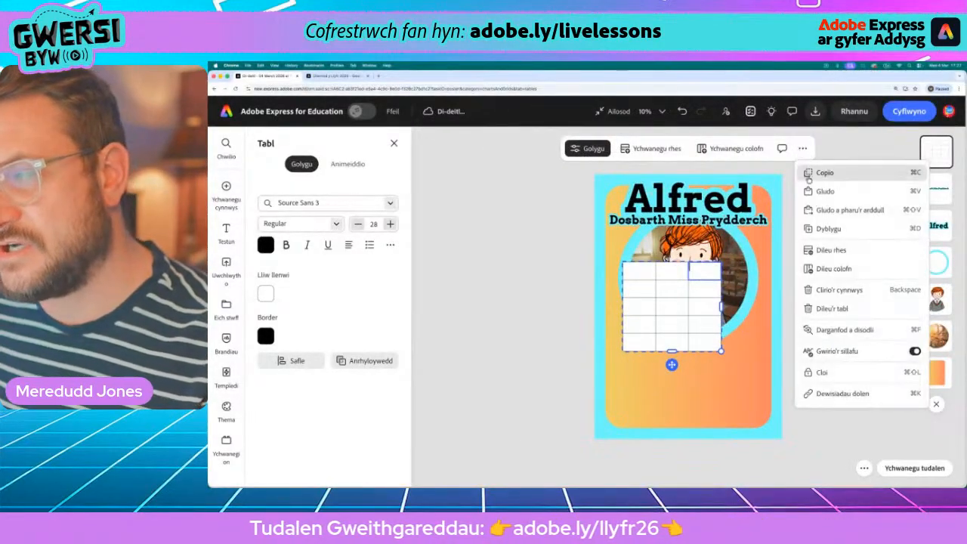
pyautogui.click(845, 269)
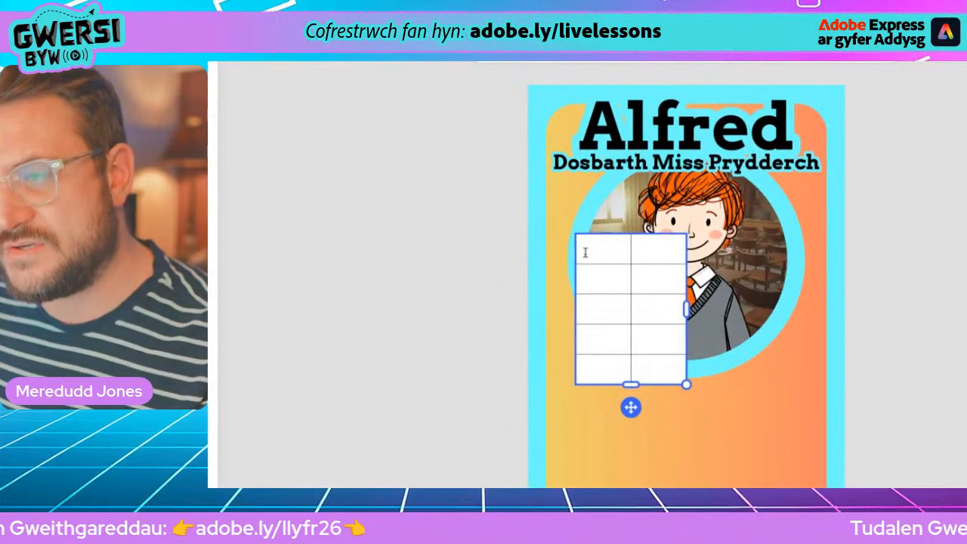
# - Shift the table slightly and delete its last row, leaving four rows
pyautogui.moveTo(597, 250); pyautogui.dragTo(616, 251)
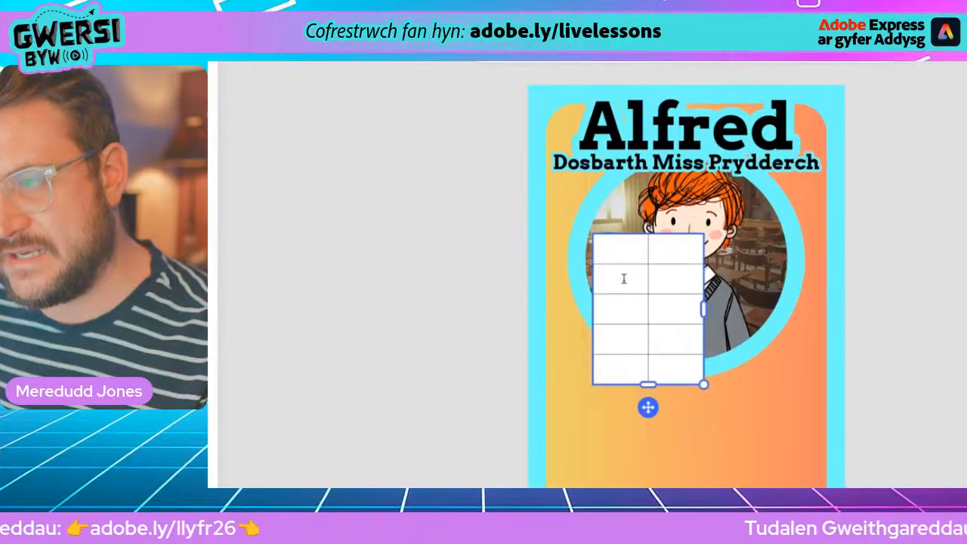
pyautogui.click(633, 368)
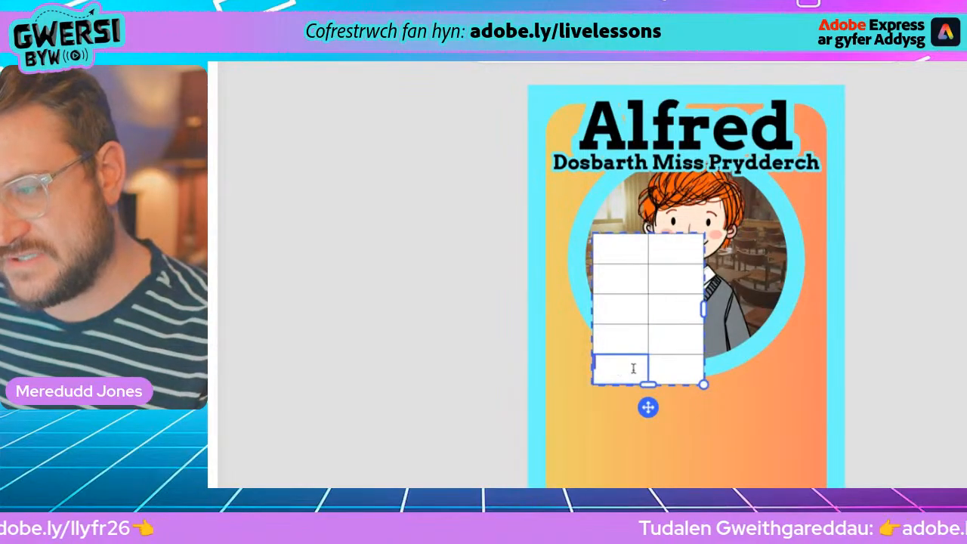
pyautogui.click(802, 148)
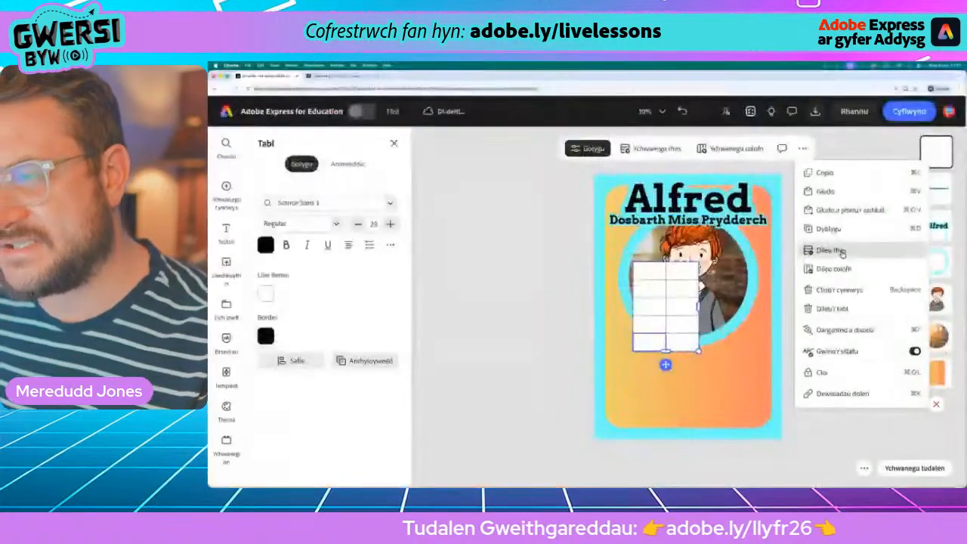
pyautogui.click(839, 250)
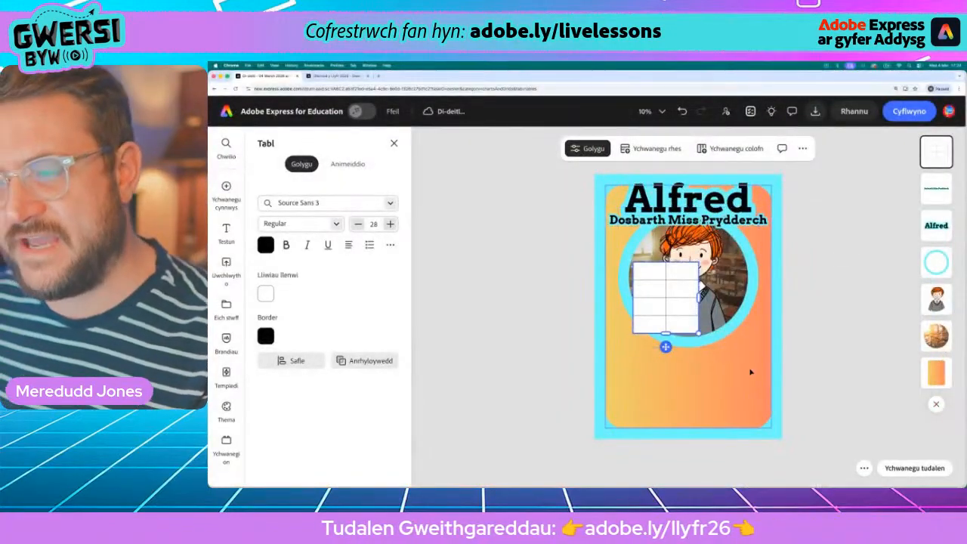
# - Move the table below the blue ring and stretch it to nearly fill the lower part of the orange panel
pyautogui.click(512, 325)
pyautogui.moveTo(639, 299); pyautogui.dragTo(667, 383)
pyautogui.moveTo(573, 376); pyautogui.dragTo(760, 377)
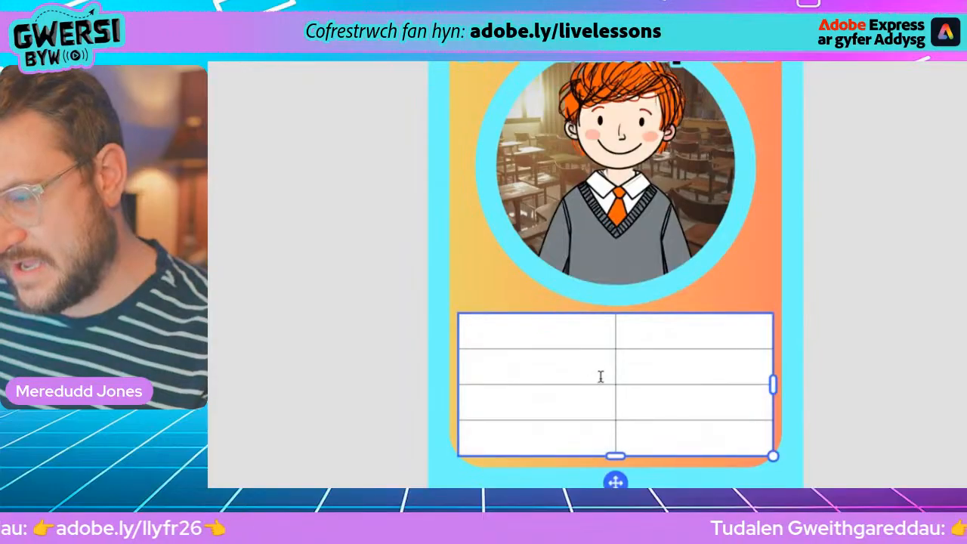
pyautogui.moveTo(619, 457); pyautogui.dragTo(619, 459)
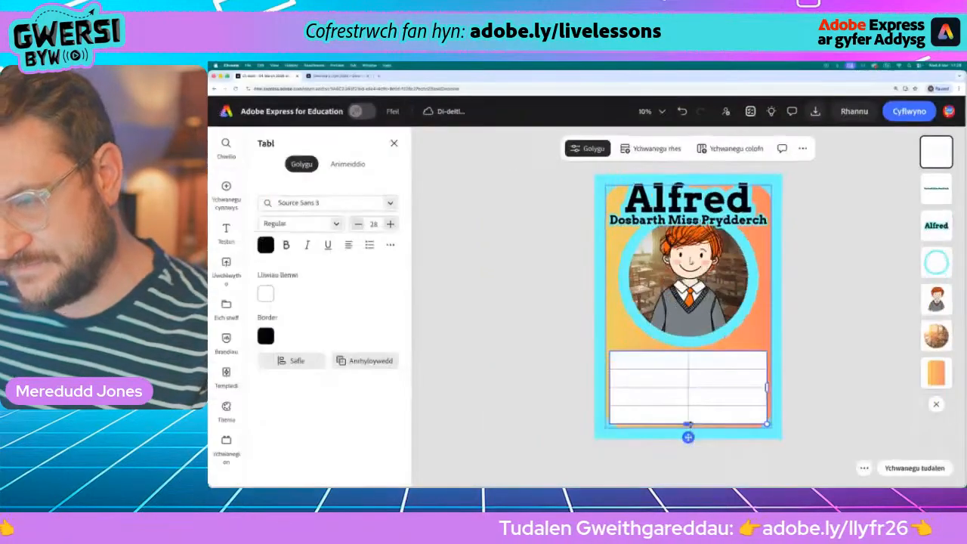
pyautogui.click(547, 377)
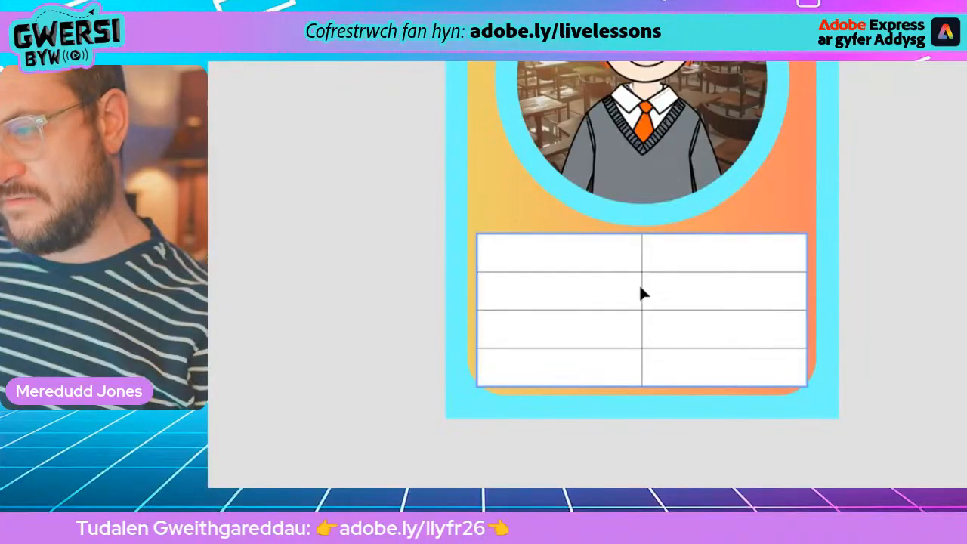
# - Widen the table's first column by moving the column divider until only a narrow second column remains
pyautogui.click(638, 286)
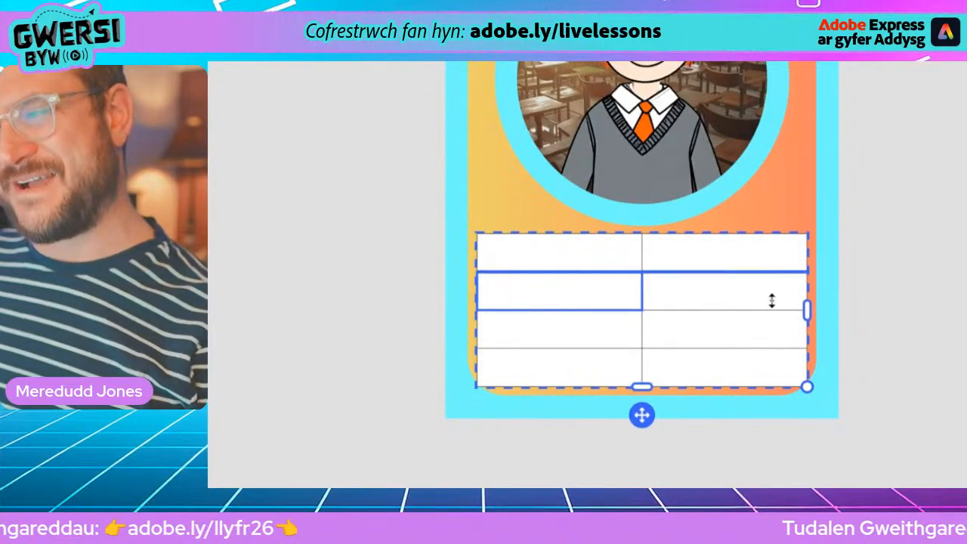
pyautogui.moveTo(643, 297); pyautogui.dragTo(729, 296)
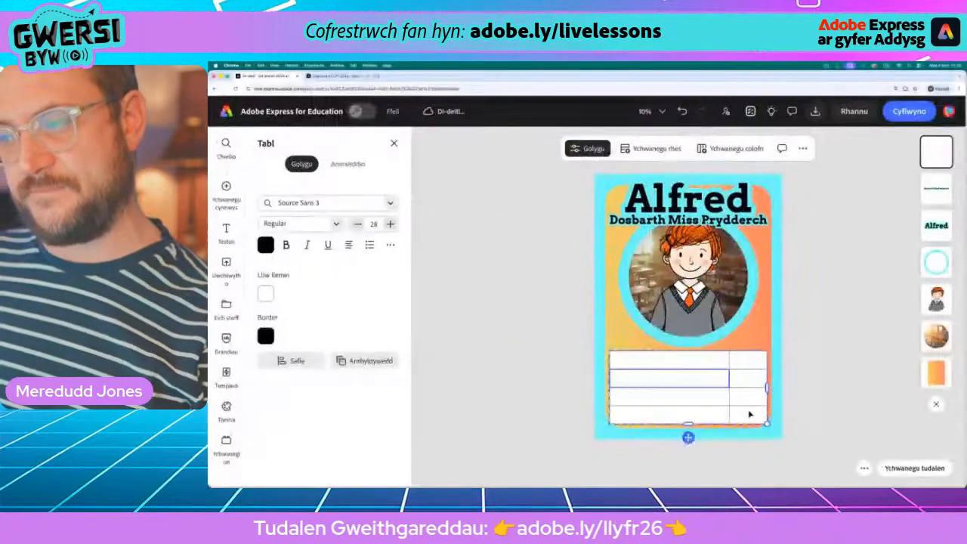
pyautogui.click(557, 260)
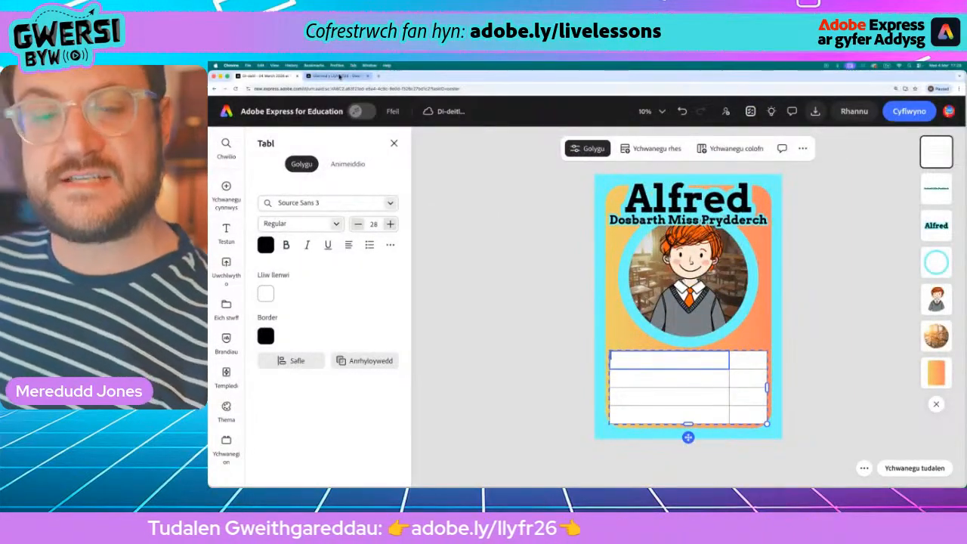
# - Consult the activity page's ideas list and enter Dewrder and Caredigrwydd in the first two rows of the wide column
pyautogui.click(339, 76)
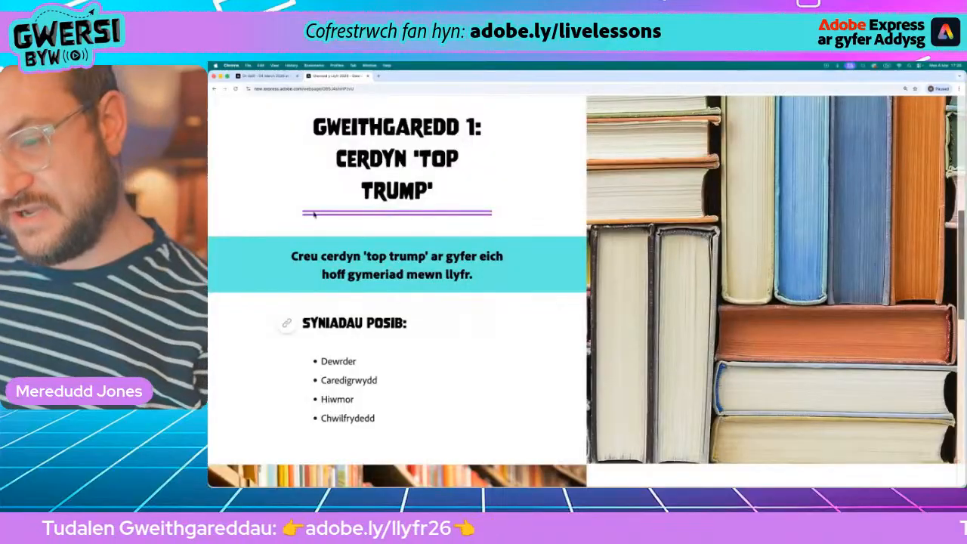
pyautogui.click(260, 75)
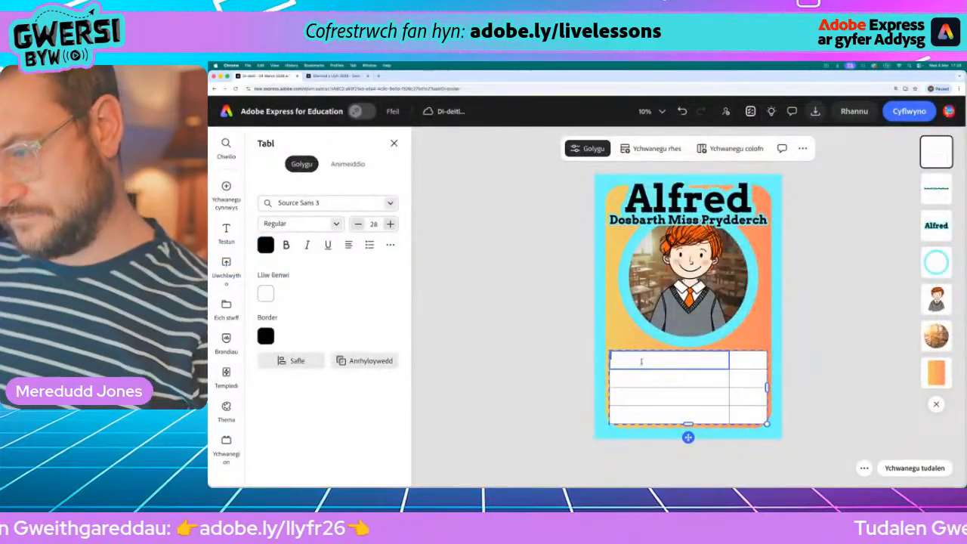
pyautogui.write('Dewrde')
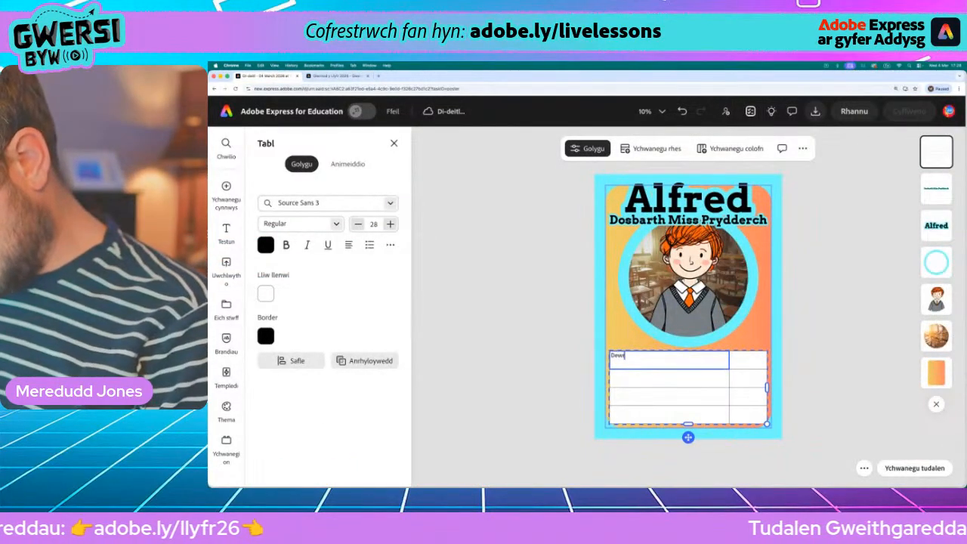
pyautogui.write('r')
pyautogui.click(645, 383)
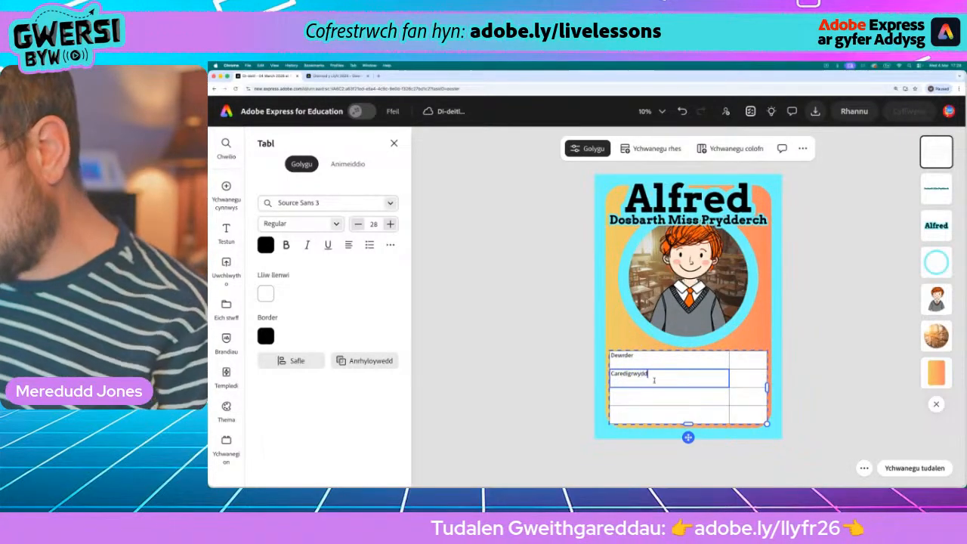
# - Recheck the ideas list and enter Hiwmor and Chwilfrydedd in the last two rows of the wide column
pyautogui.click(332, 75)
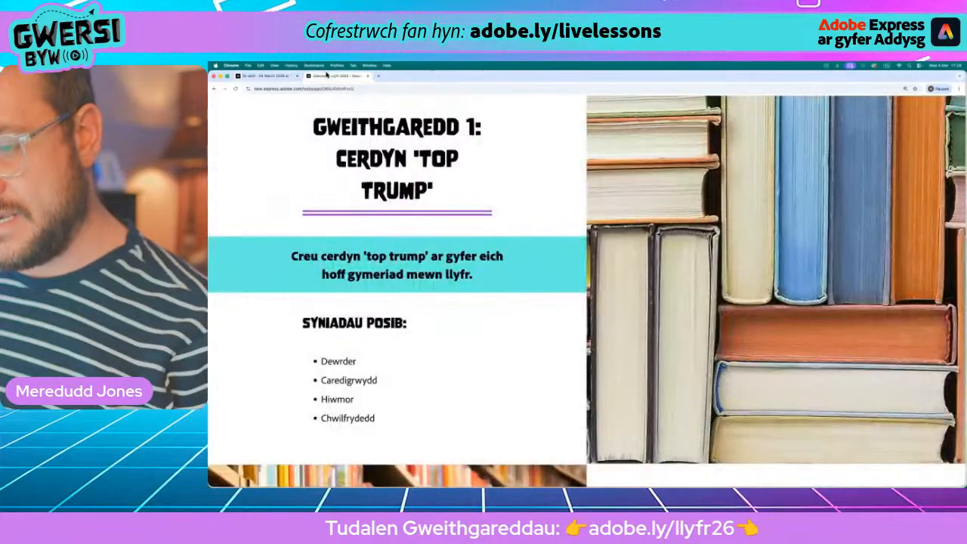
pyautogui.click(282, 75)
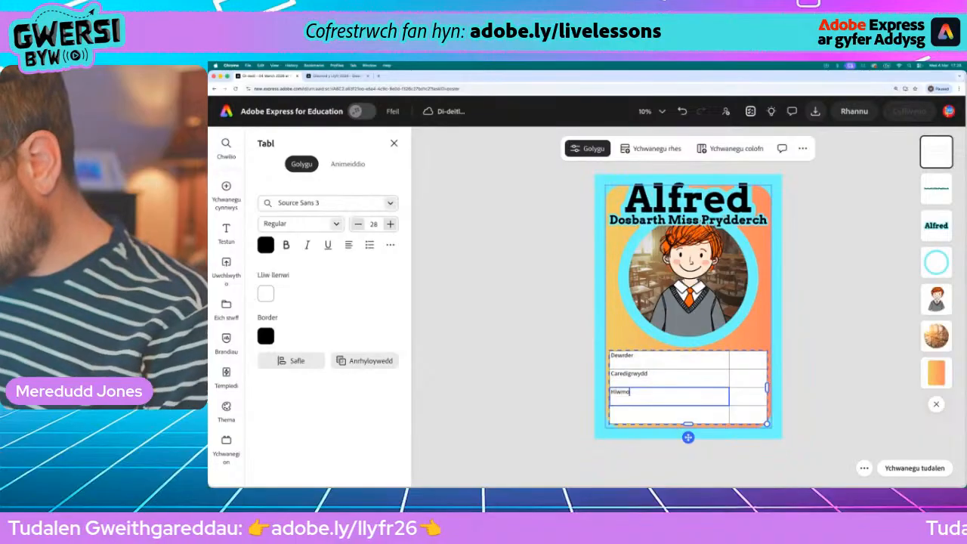
pyautogui.write('r')
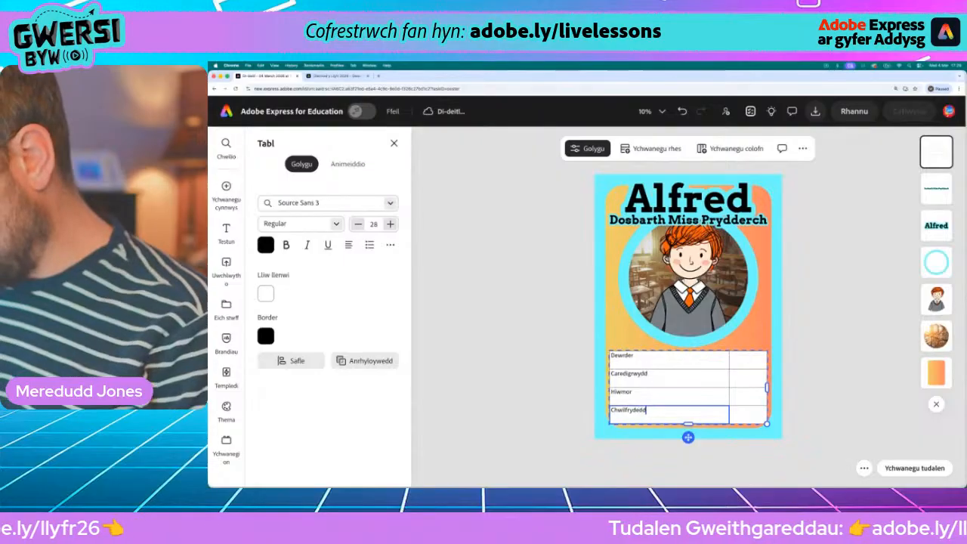
pyautogui.click(509, 405)
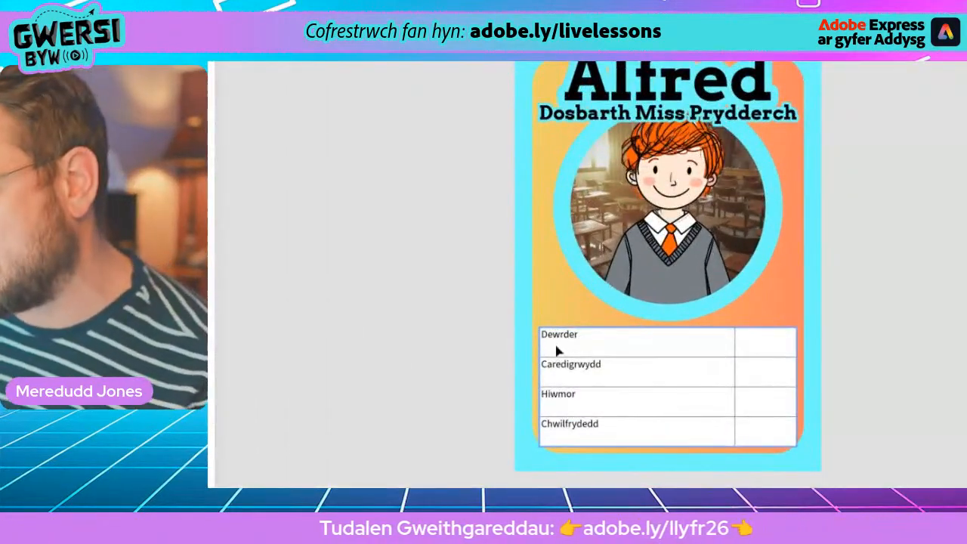
# - Select the whole table and set its text size to 61
pyautogui.click(559, 349)
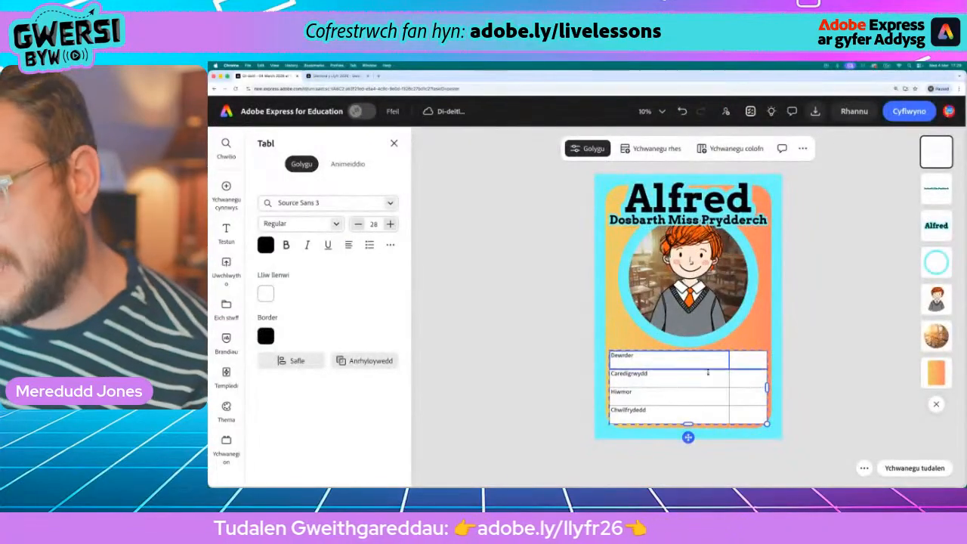
pyautogui.click(700, 374)
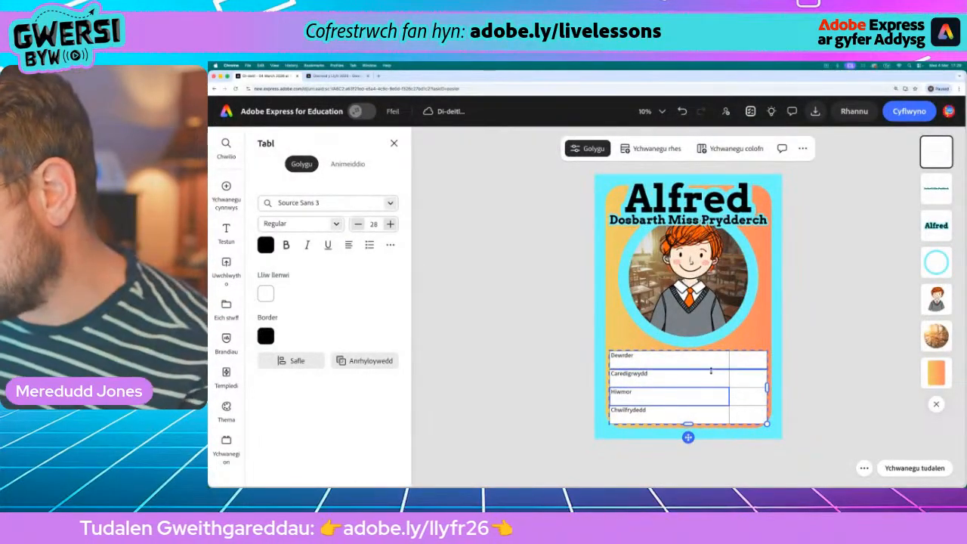
pyautogui.click(688, 438)
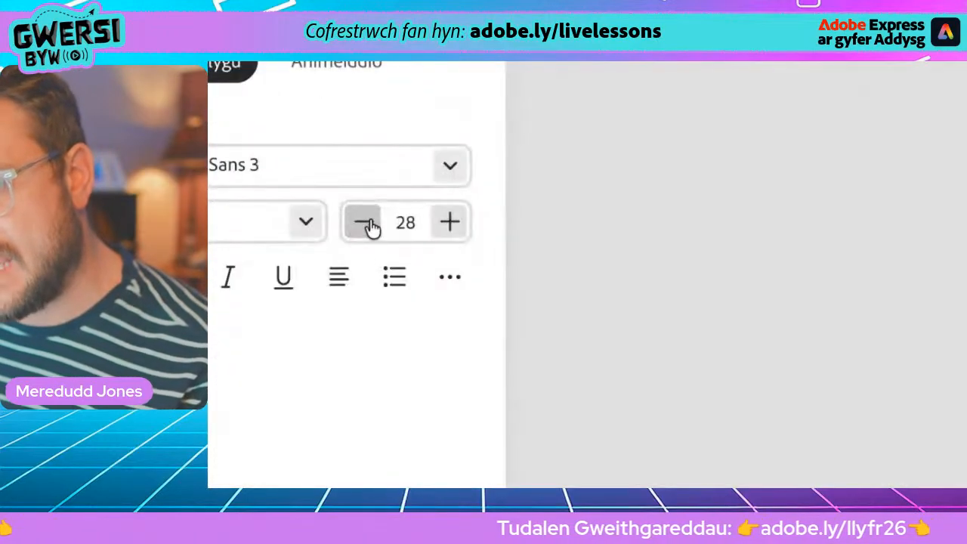
pyautogui.click(450, 222)
pyautogui.click(449, 221)
pyautogui.click(450, 222)
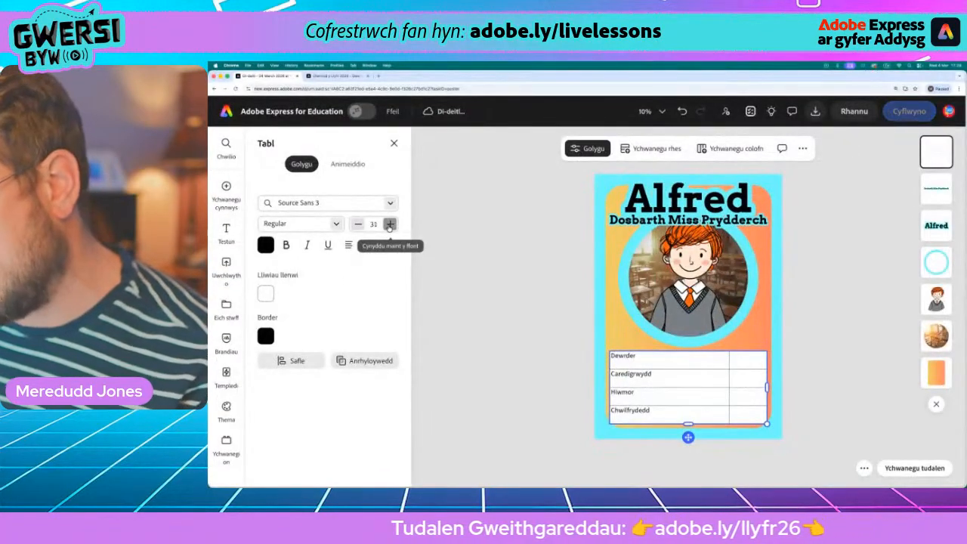
pyautogui.click(390, 225)
pyautogui.click(390, 225)
pyautogui.click(390, 225)
pyautogui.click(390, 226)
pyautogui.click(390, 225)
pyautogui.click(390, 225)
pyautogui.click(390, 225)
pyautogui.click(390, 225)
pyautogui.click(390, 225)
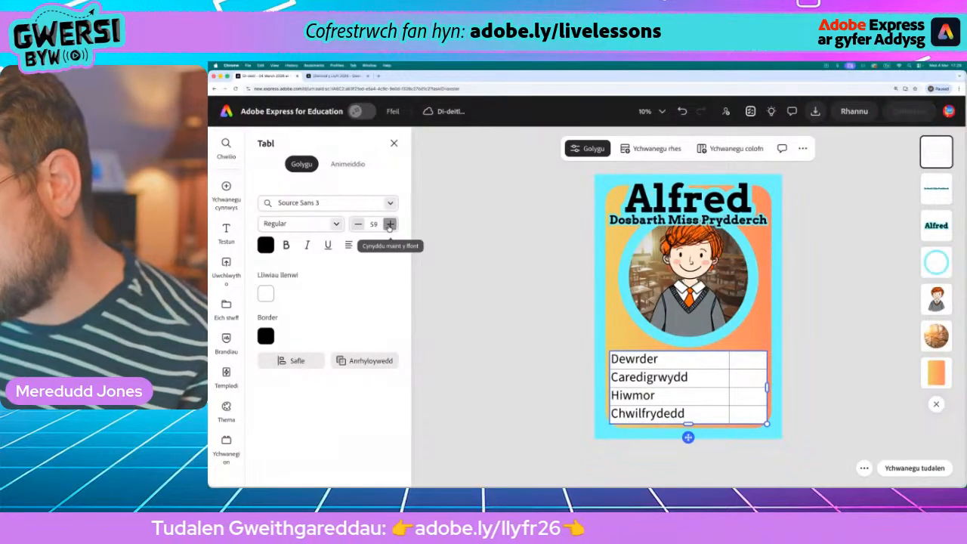
pyautogui.click(390, 225)
pyautogui.click(389, 225)
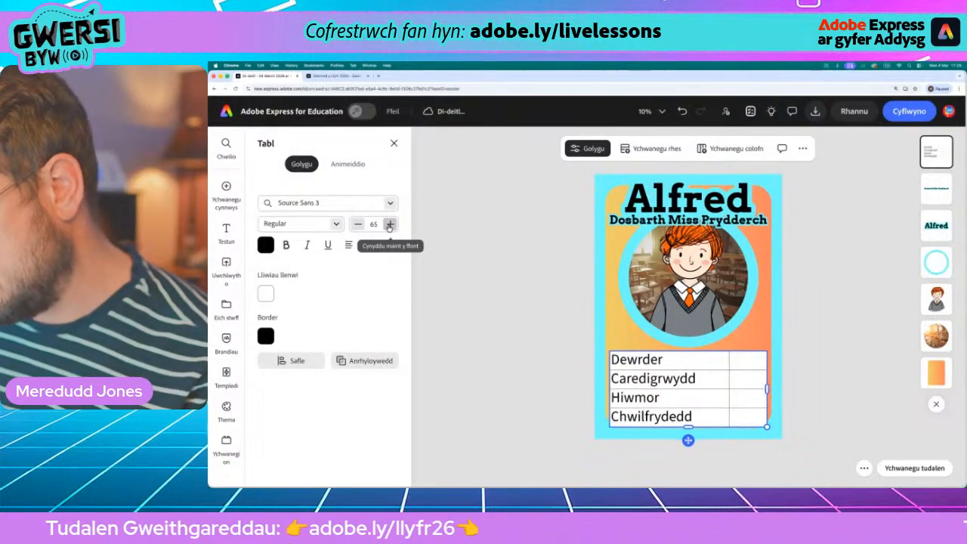
pyautogui.click(358, 224)
pyautogui.click(358, 224)
pyautogui.click(358, 225)
pyautogui.click(359, 225)
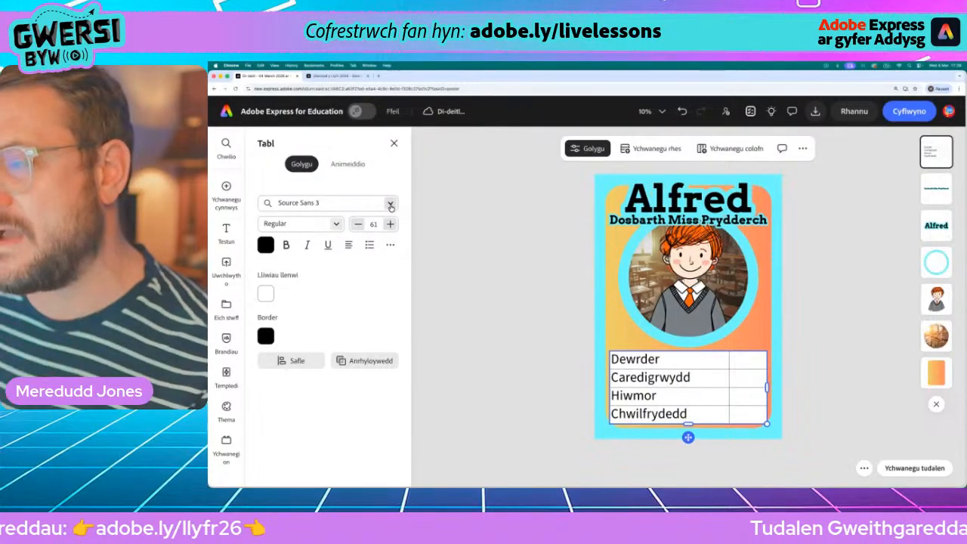
# - Change the table's font to Arvo in the Regular style
pyautogui.click(391, 205)
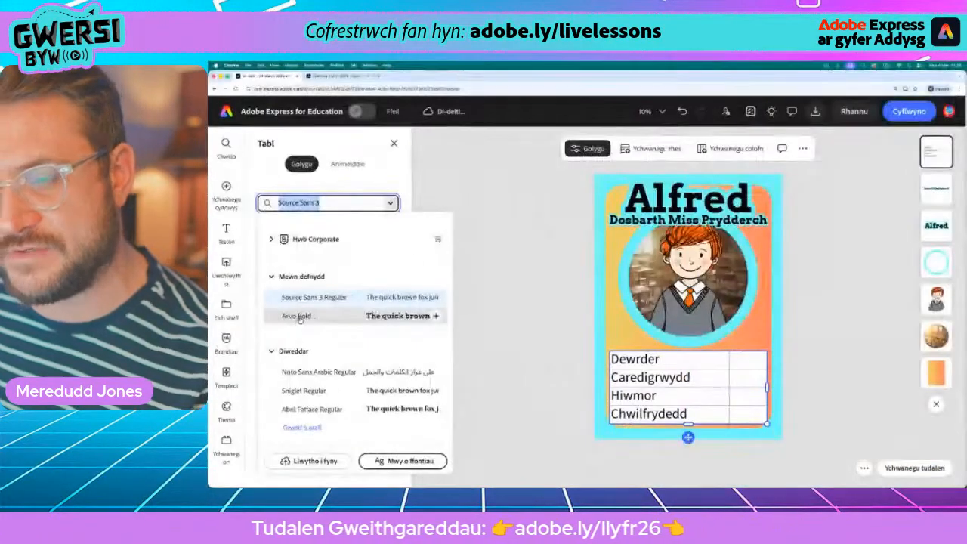
pyautogui.click(333, 349)
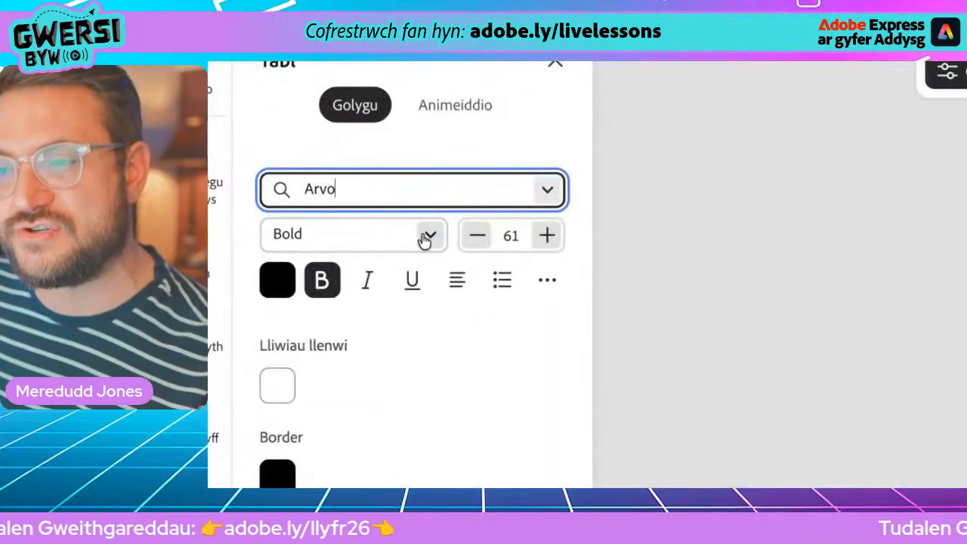
pyautogui.click(425, 238)
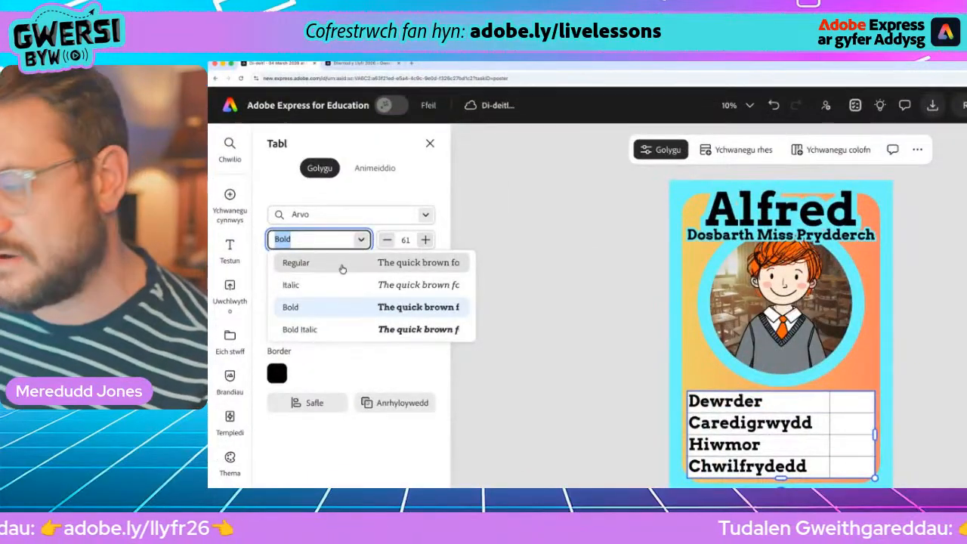
pyautogui.click(342, 263)
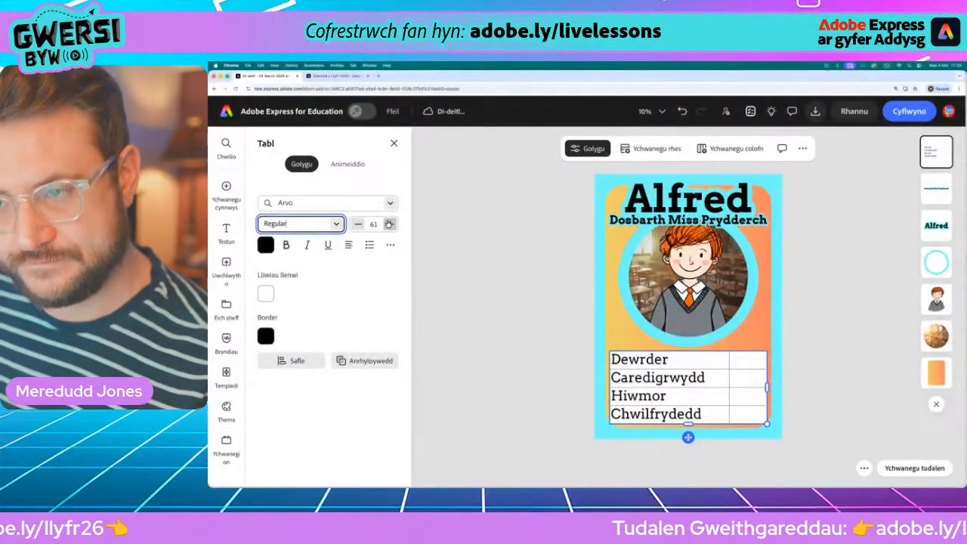
# - Set the Arvo table text to size 65 and deselect the table
pyautogui.click(390, 224)
pyautogui.click(390, 224)
pyautogui.click(390, 224)
pyautogui.click(390, 223)
pyautogui.click(390, 224)
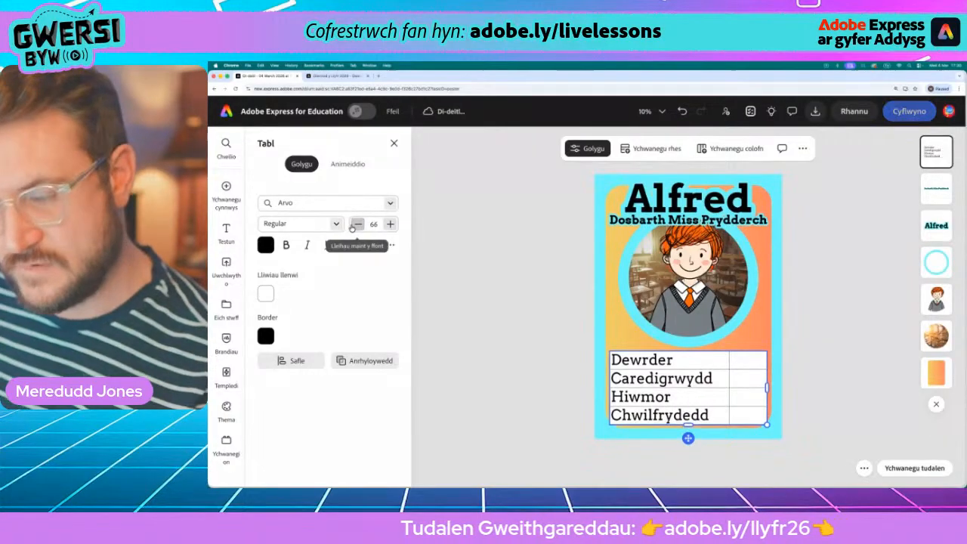
pyautogui.click(355, 225)
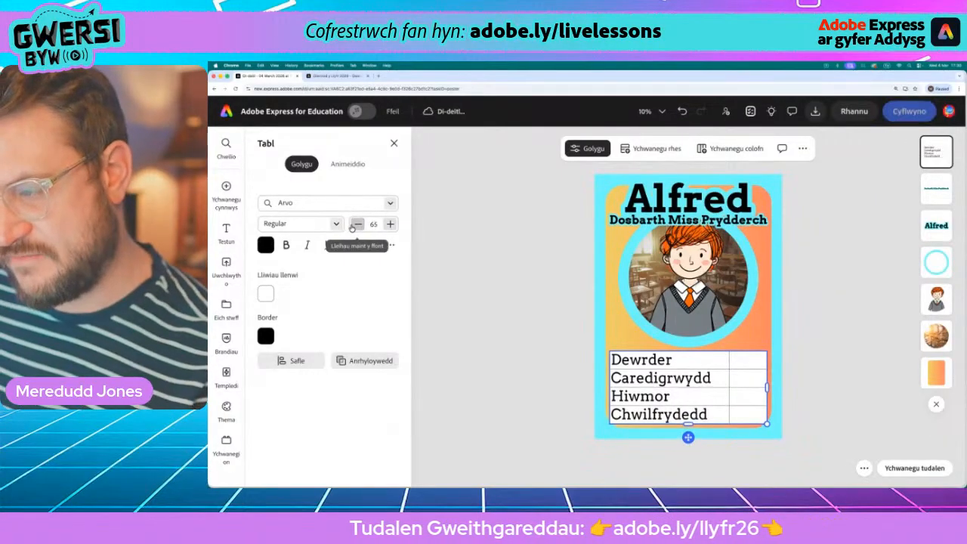
pyautogui.click(535, 313)
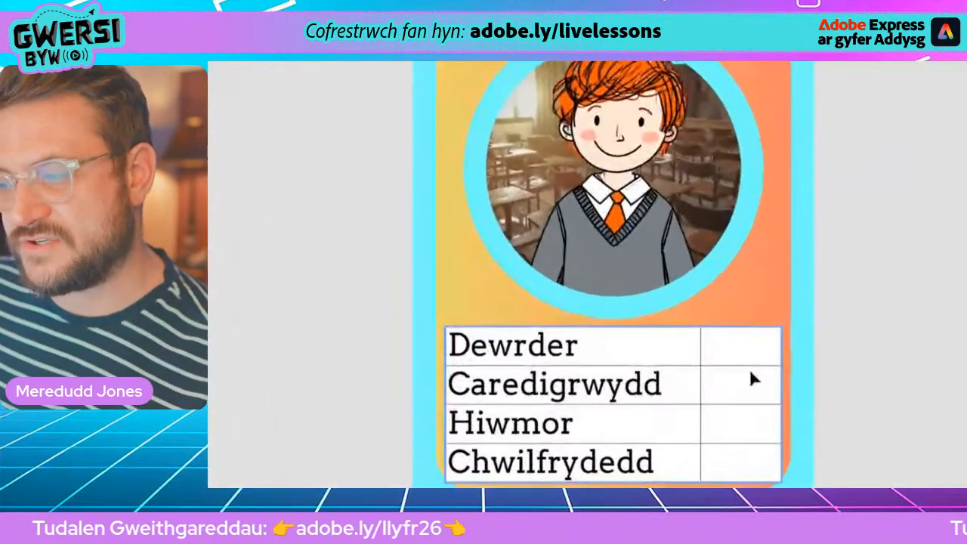
# - Enter the scores in the narrow column: Dewrder 9, Caredigrwydd 10, Hiwmor 6 and Chwilfrydedd 7
pyautogui.click(742, 358)
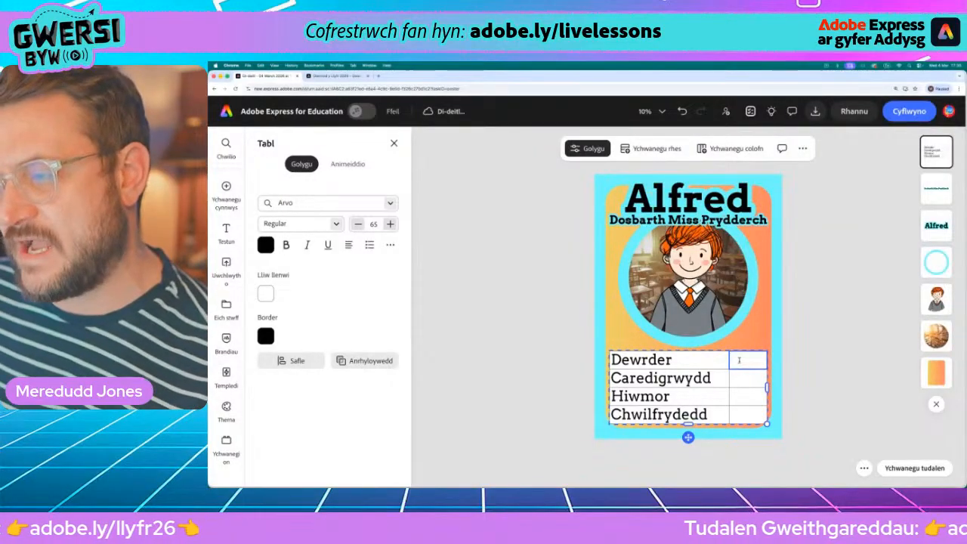
pyautogui.write('9')
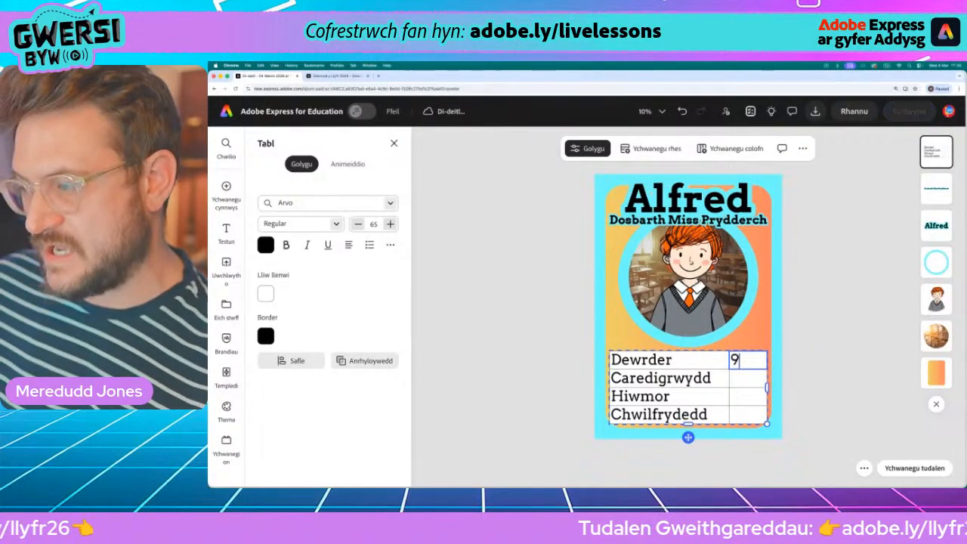
pyautogui.click(743, 380)
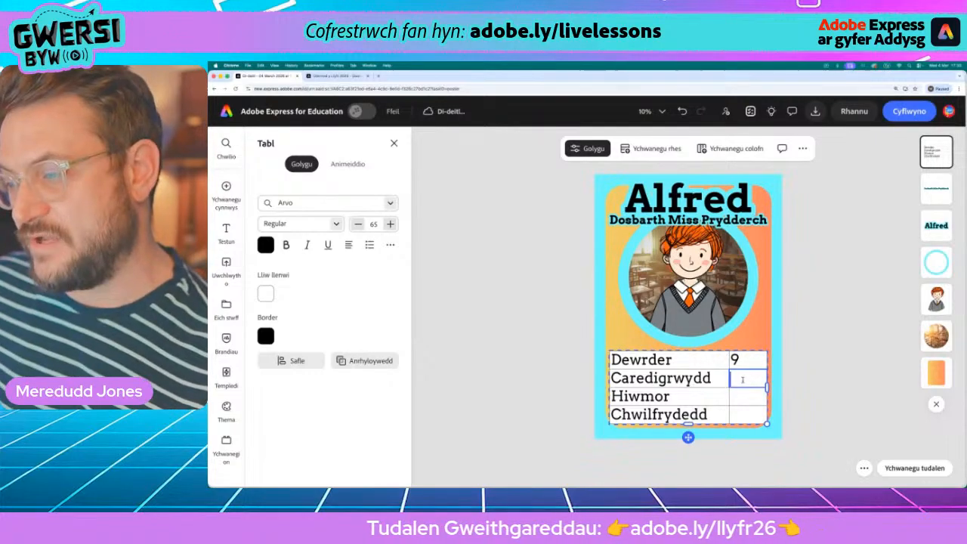
pyautogui.write('10')
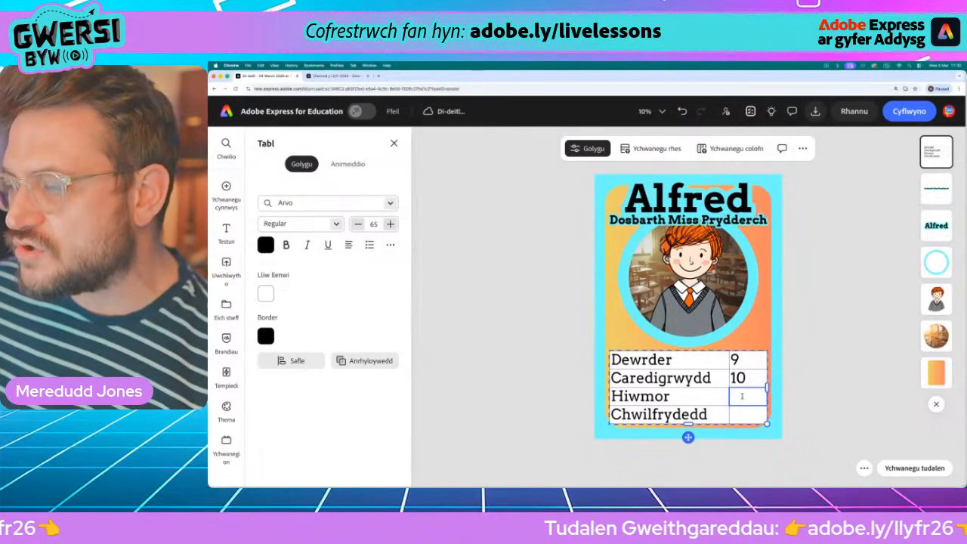
pyautogui.write('6')
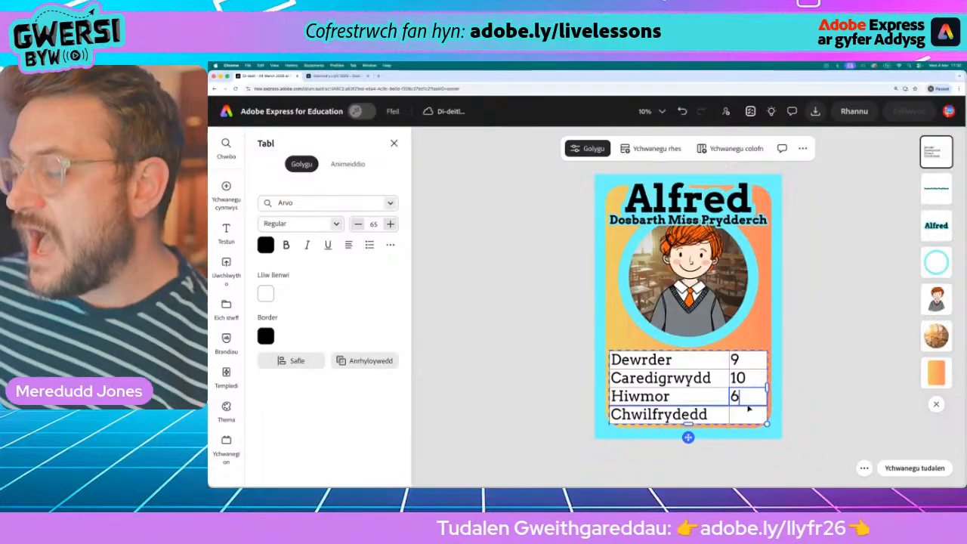
pyautogui.click(738, 415)
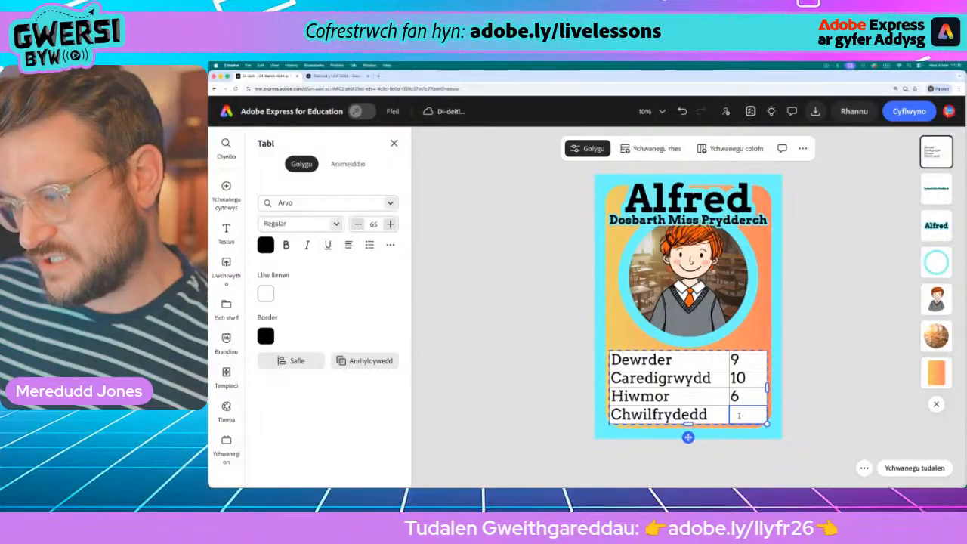
pyautogui.write('7')
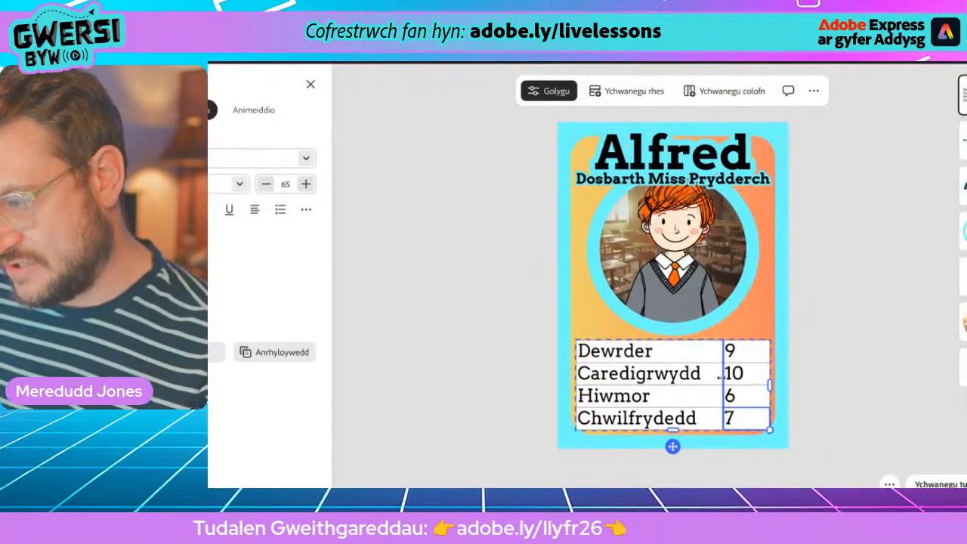
# - Narrow the score column slightly by shifting the column divider and deselect the table
pyautogui.moveTo(739, 373); pyautogui.dragTo(733, 376)
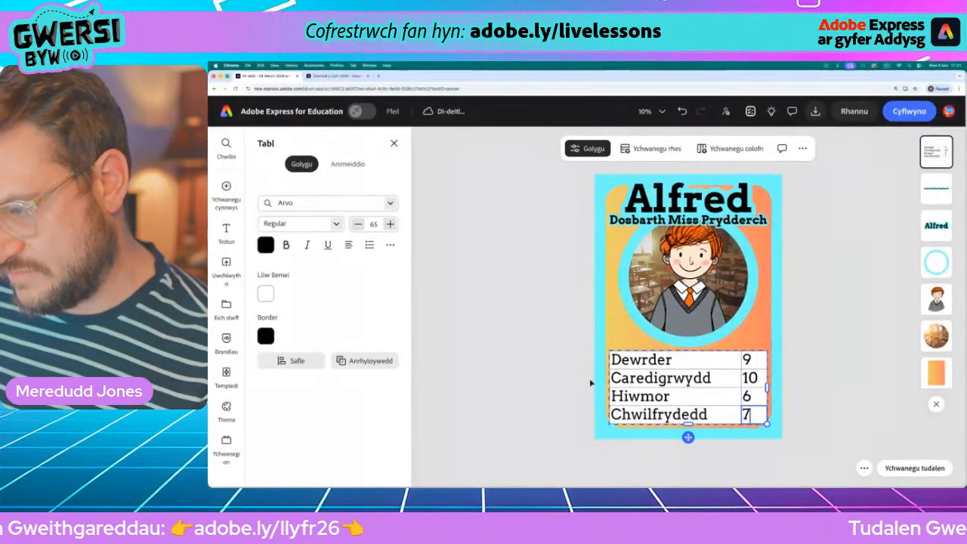
pyautogui.click(575, 380)
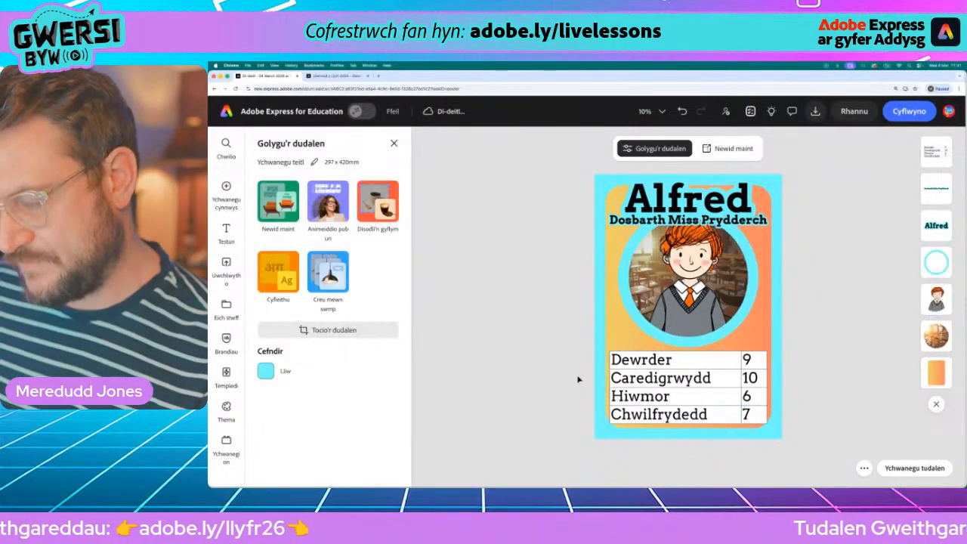
pyautogui.click(703, 377)
pyautogui.click(842, 367)
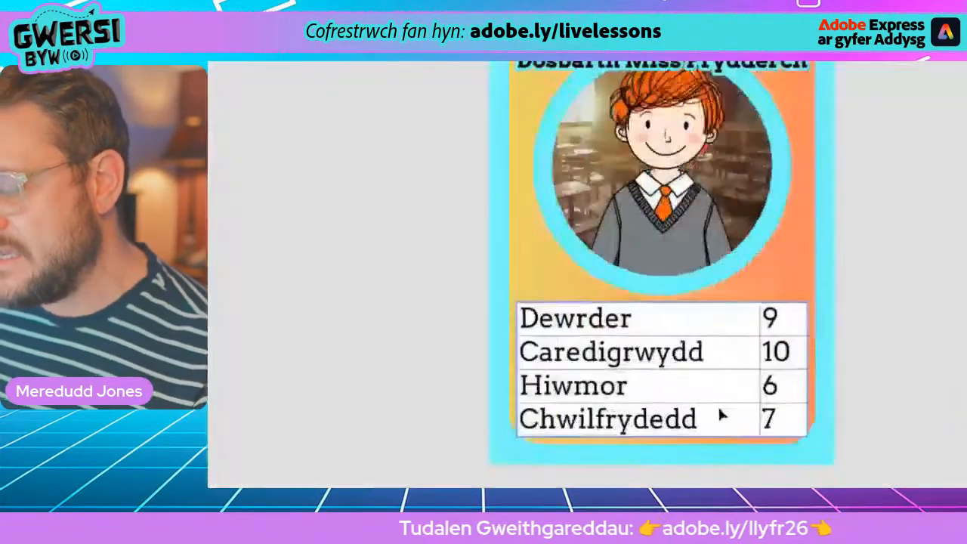
# - Select the whole table and remove its white cell fill so it has no fill colour
pyautogui.click(716, 403)
pyautogui.click(696, 390)
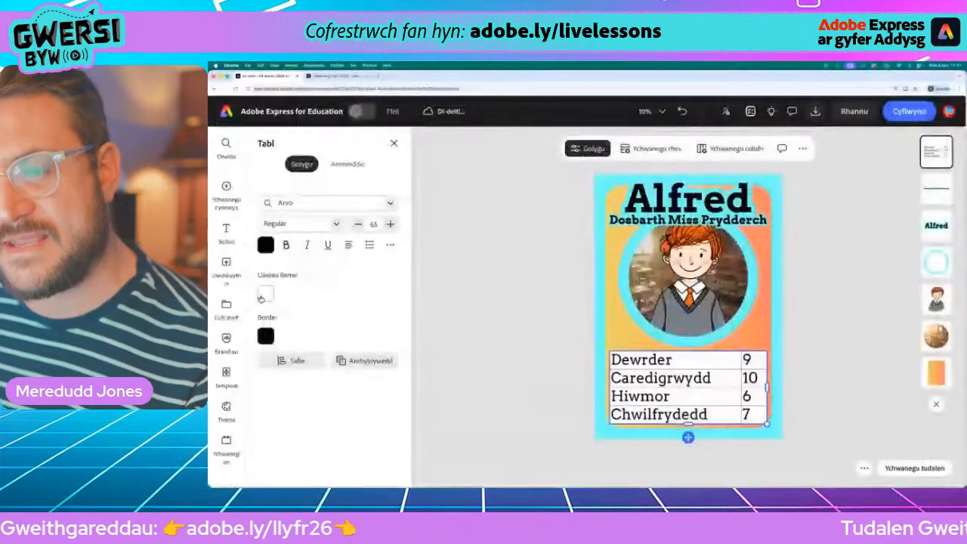
pyautogui.click(262, 296)
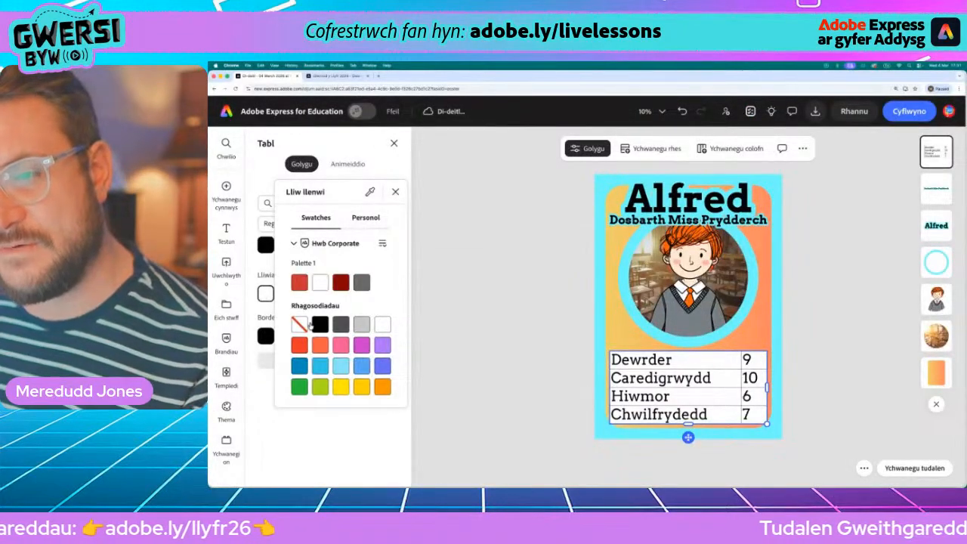
pyautogui.click(300, 326)
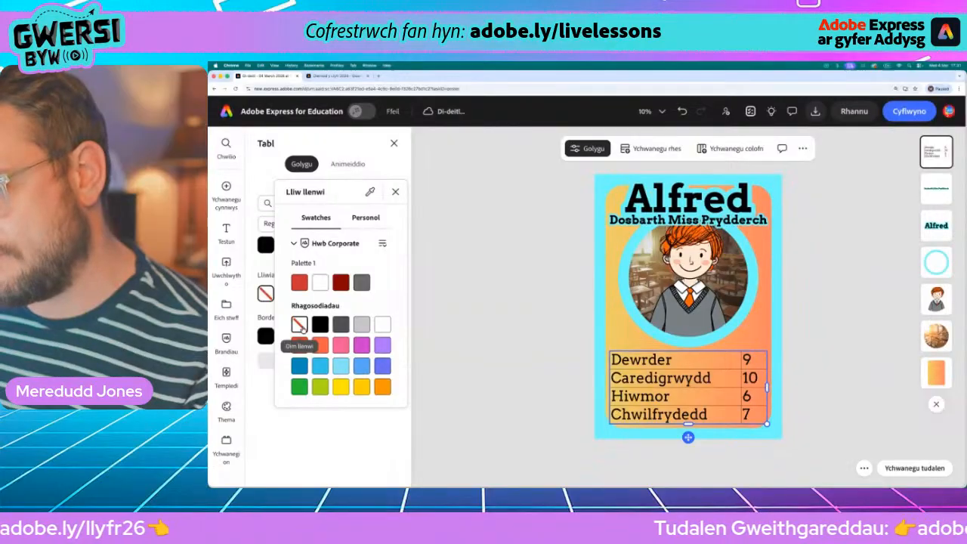
# - Recolour the stats table's borders with the cyan sampled from the card's background
pyautogui.click(318, 439)
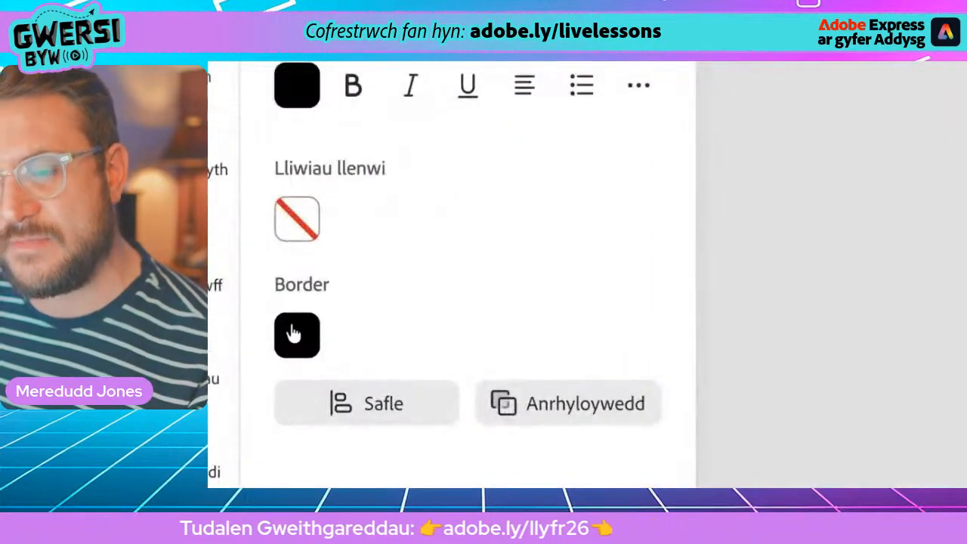
pyautogui.click(266, 336)
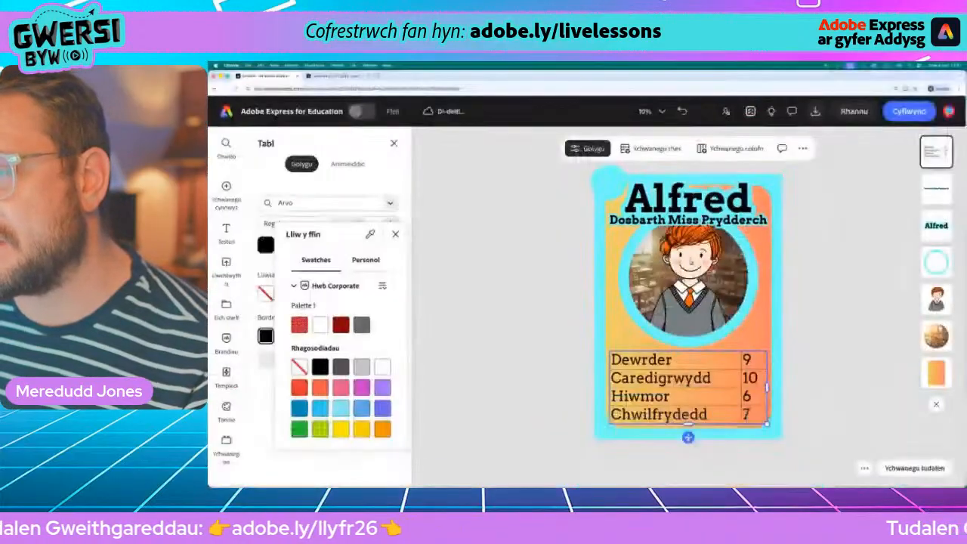
pyautogui.click(608, 184)
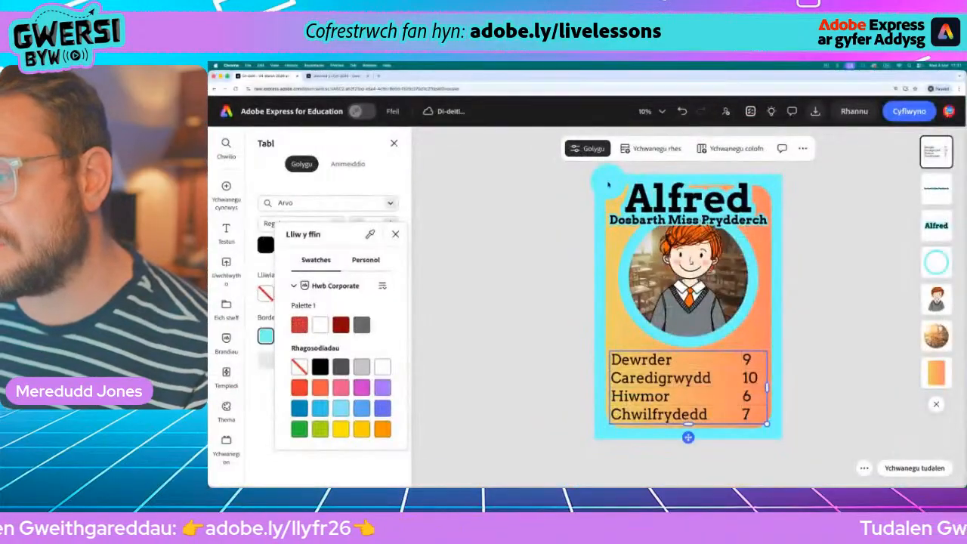
pyautogui.click(533, 218)
pyautogui.click(536, 250)
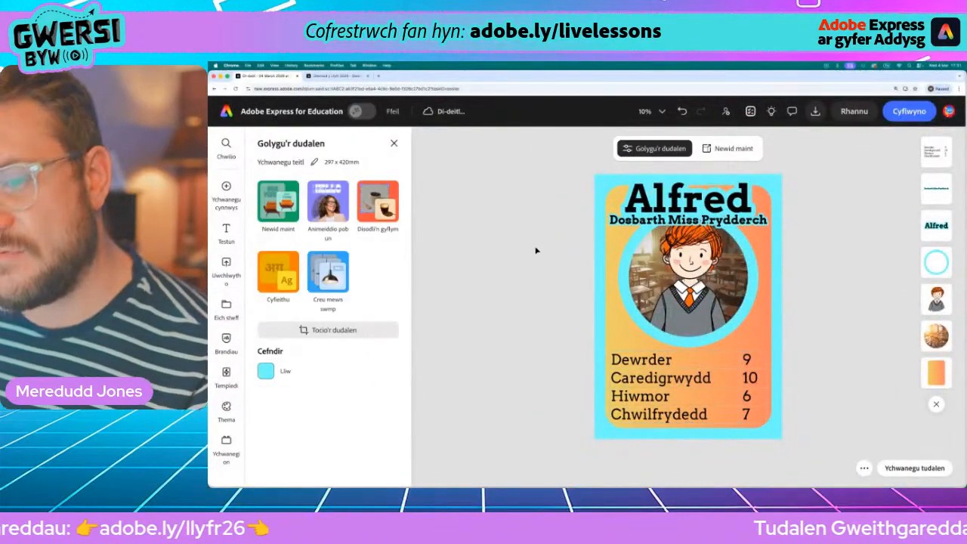
# - Stretch the stats table slightly downward to the orange panel's lower edge and outward on both sides
pyautogui.click(687, 382)
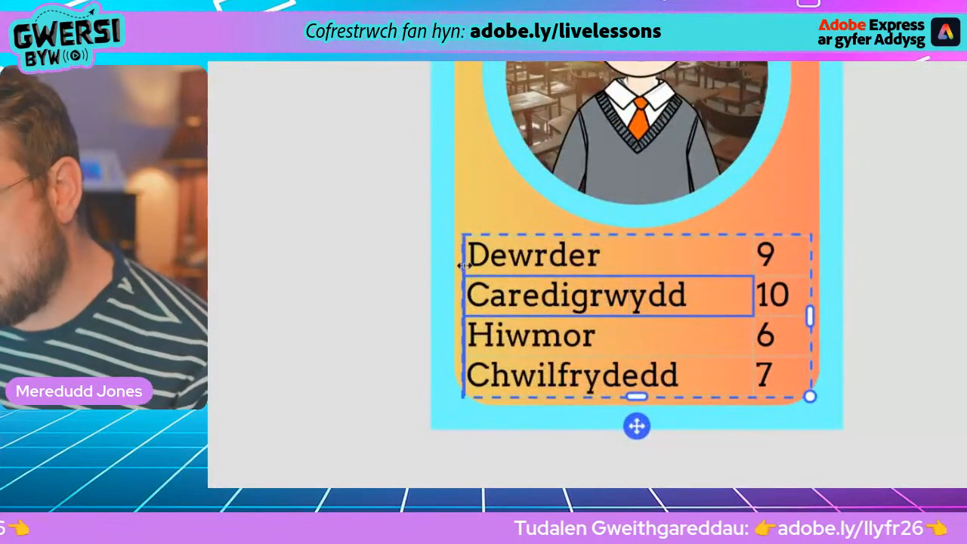
pyautogui.click(406, 301)
pyautogui.click(649, 328)
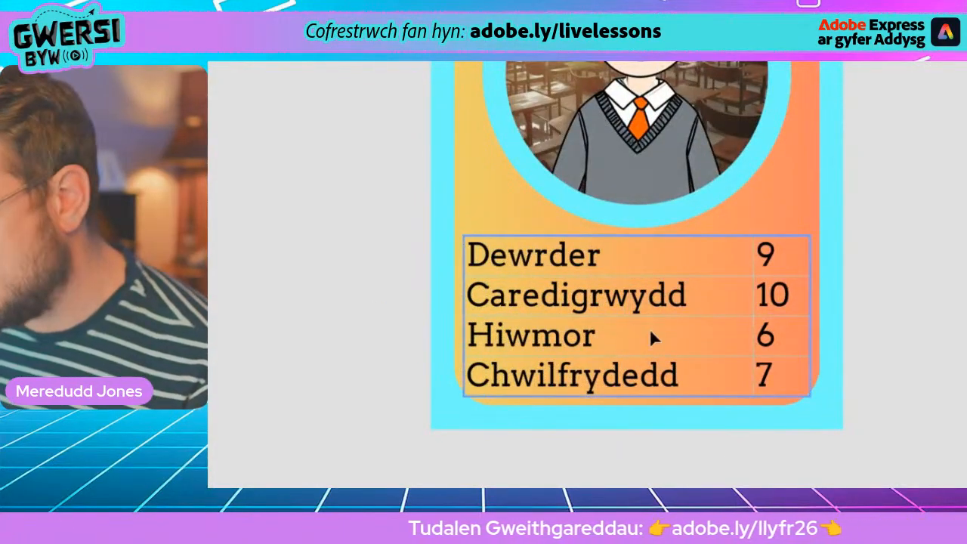
pyautogui.click(752, 340)
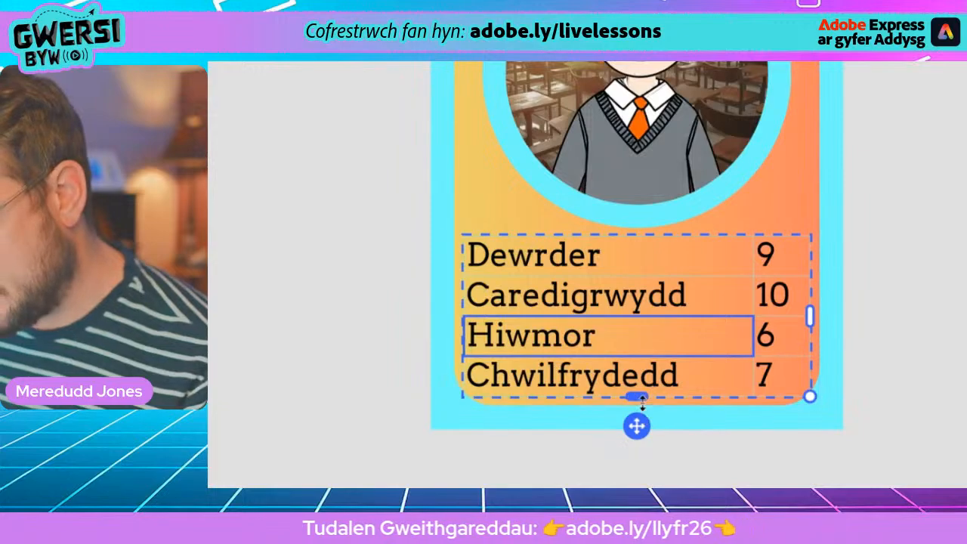
pyautogui.moveTo(639, 398); pyautogui.dragTo(640, 406)
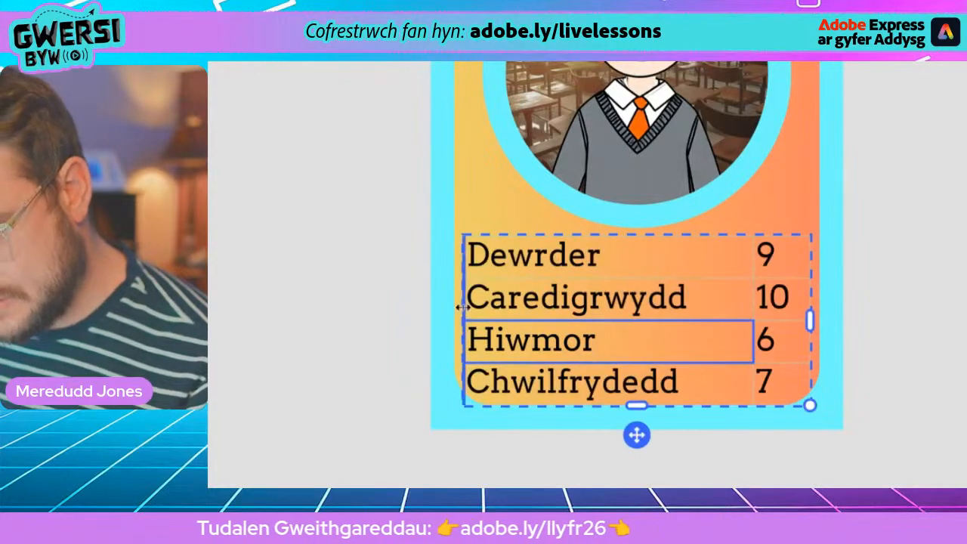
pyautogui.moveTo(464, 317); pyautogui.dragTo(450, 319)
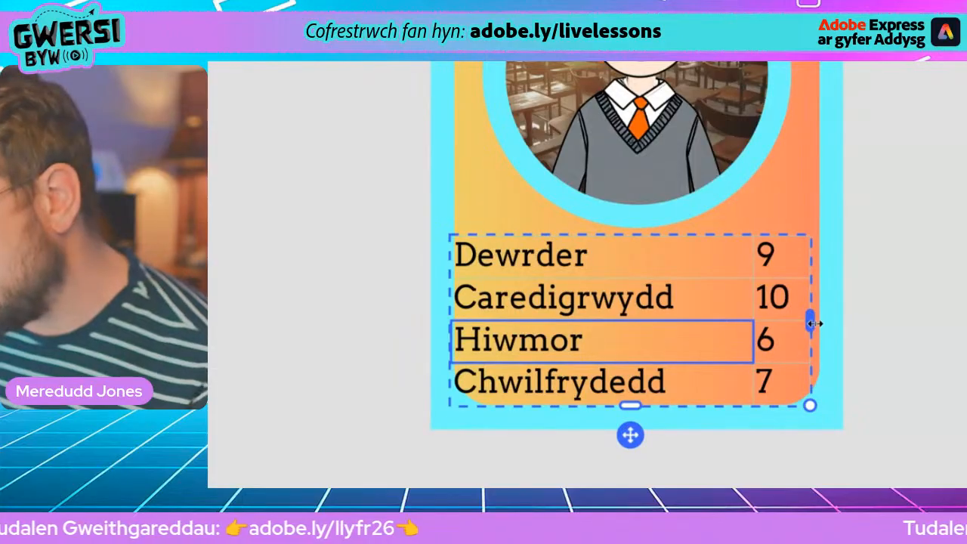
pyautogui.moveTo(810, 324); pyautogui.dragTo(829, 323)
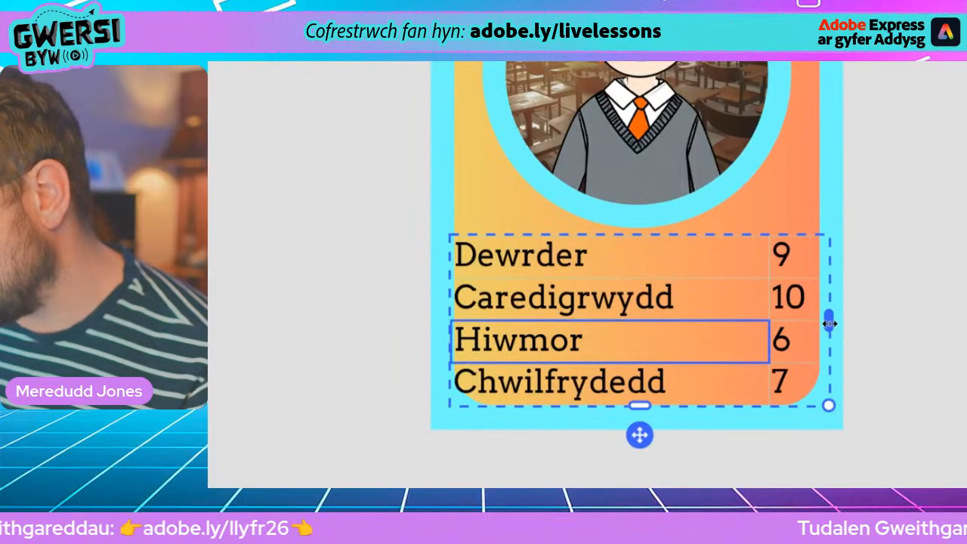
pyautogui.click(890, 351)
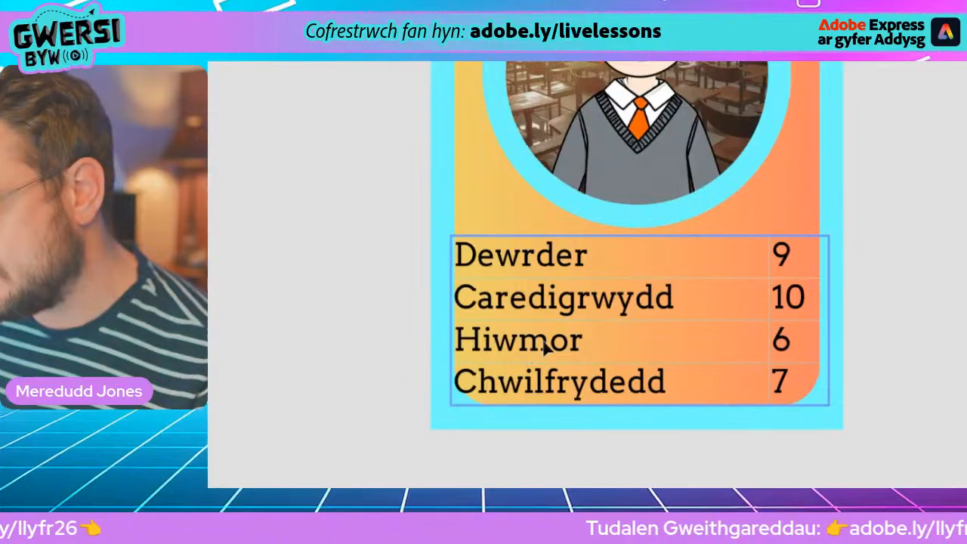
# - Nudge the whole stats table slightly to the right on the card
pyautogui.click(533, 258)
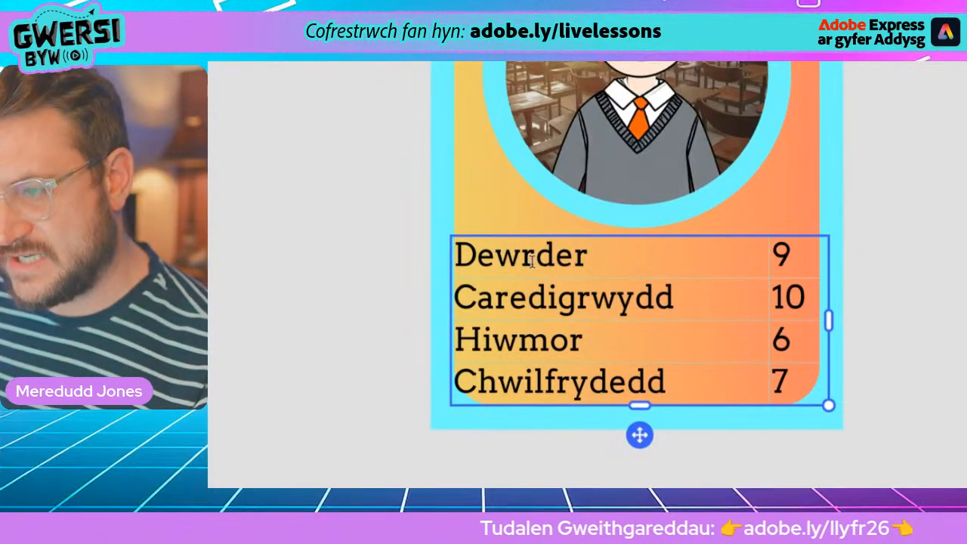
pyautogui.moveTo(532, 259)
pyautogui.mouseDown()
pyautogui.moveTo(529, 309)
pyautogui.moveTo(545, 255)
pyautogui.mouseUp()
pyautogui.click(391, 268)
pyautogui.doubleClick(577, 299)
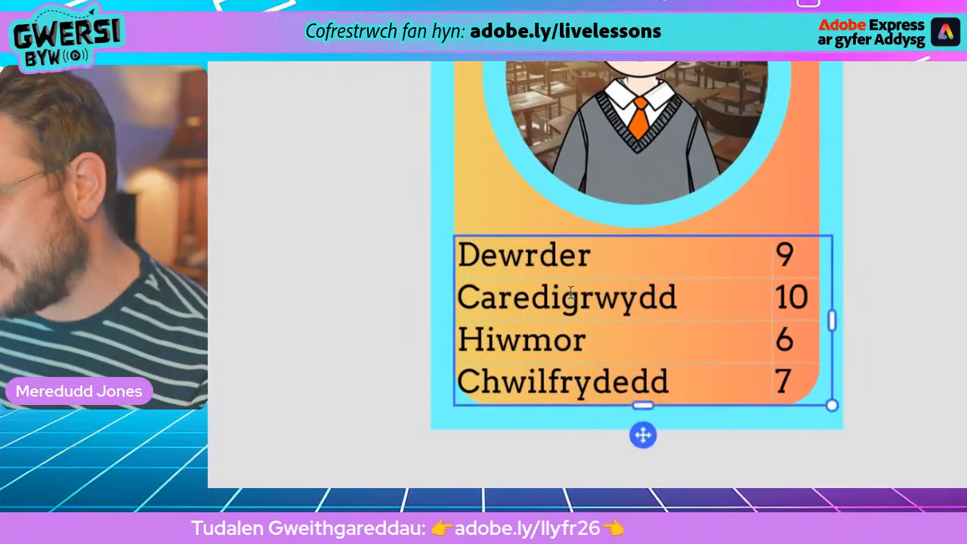
# - Centre the text in all cells of the stats table both horizontally and vertically
pyautogui.click(541, 258)
pyautogui.scroll(5, 592, 261)
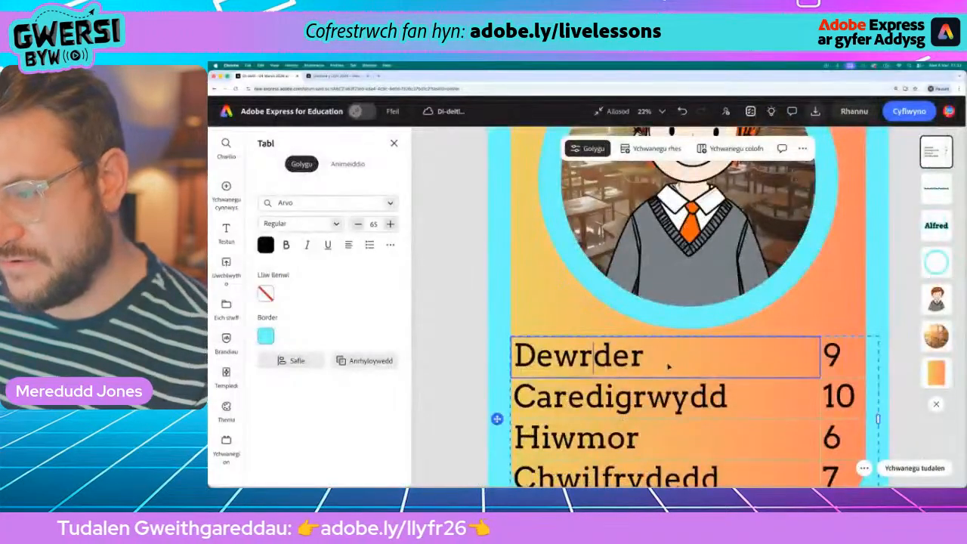
pyautogui.scroll(-1, 612, 266)
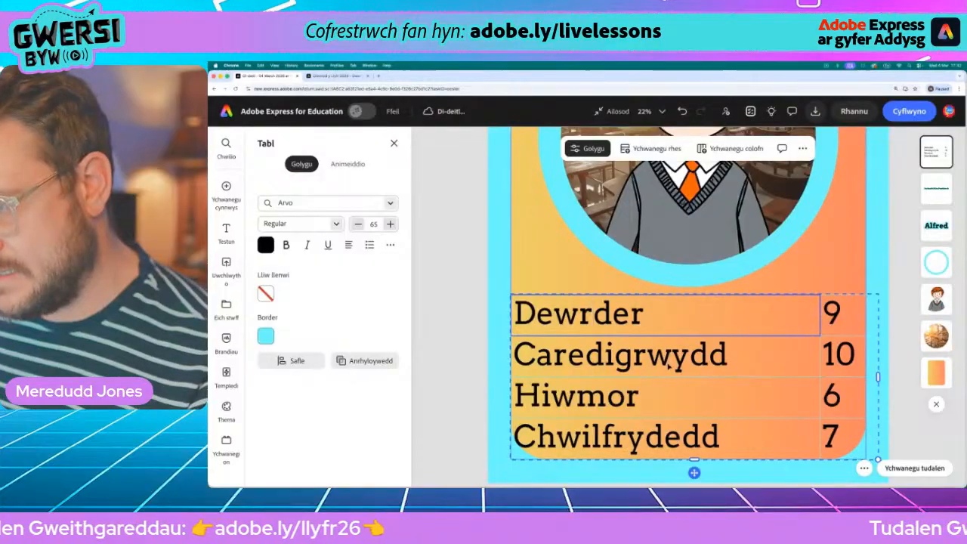
pyautogui.scroll(-3, 688, 302)
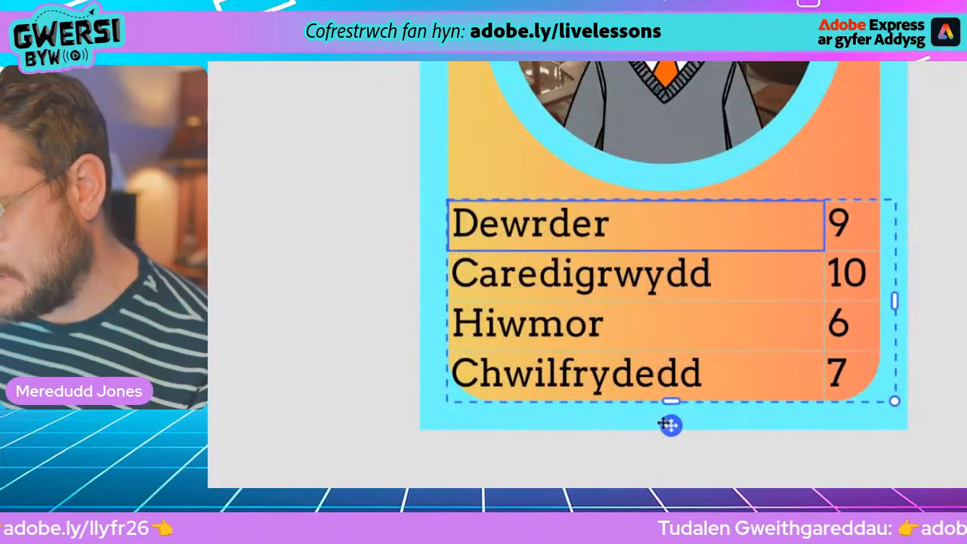
pyautogui.click(692, 446)
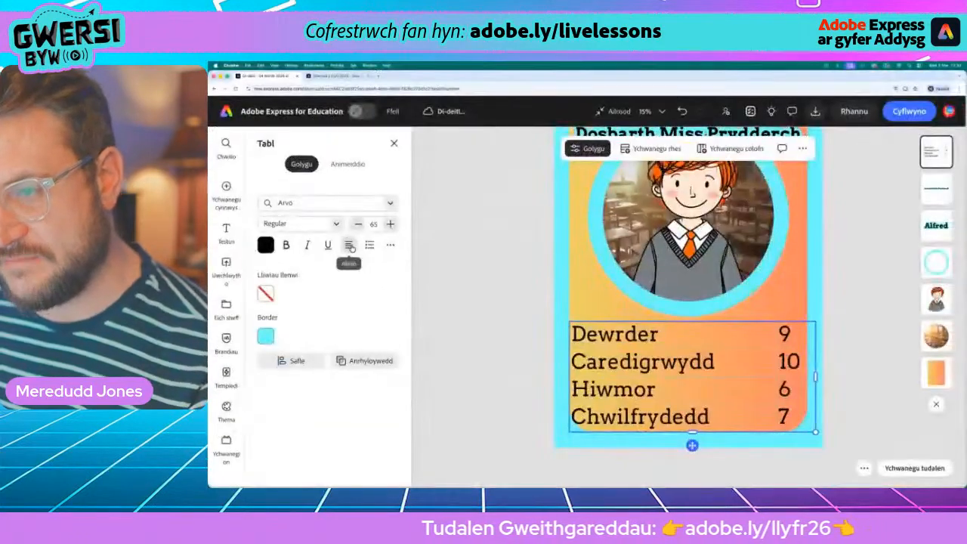
pyautogui.click(408, 255)
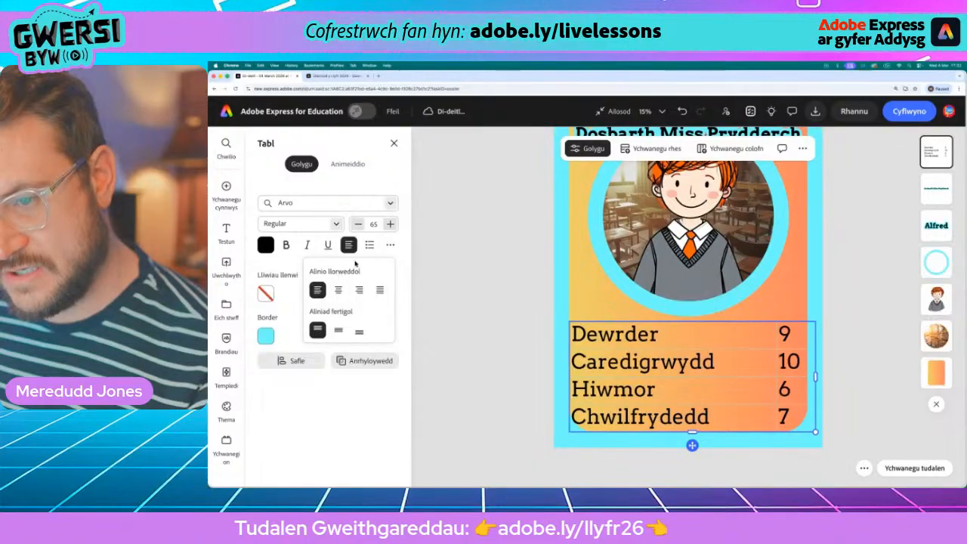
pyautogui.click(338, 290)
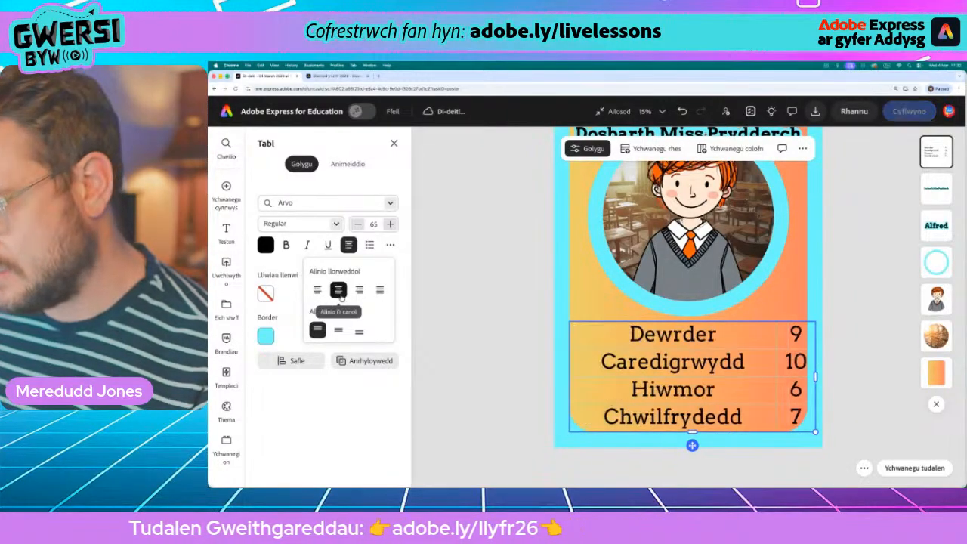
pyautogui.click(340, 331)
pyautogui.click(512, 341)
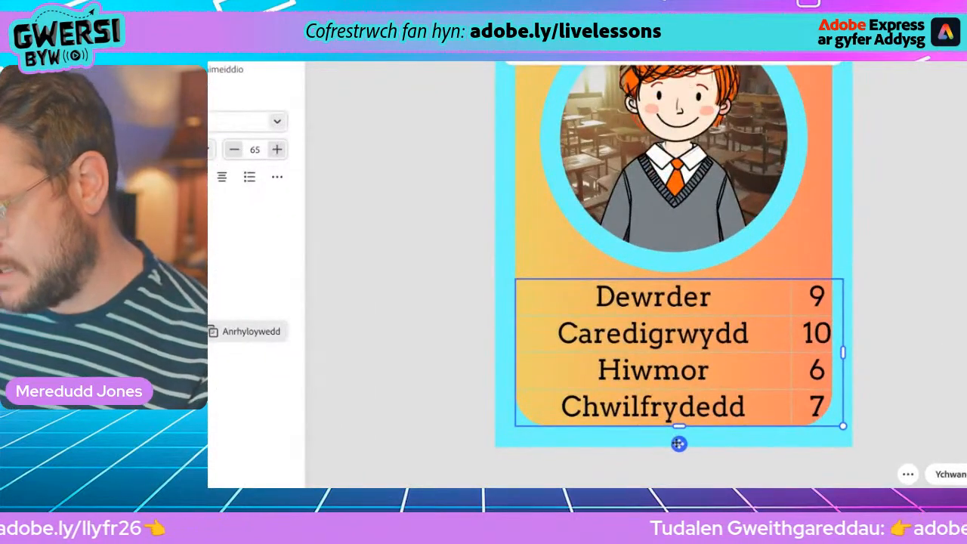
# - Shift the stats table slightly left and move its column divider left to widen the score column
pyautogui.moveTo(678, 444); pyautogui.dragTo(664, 444)
pyautogui.moveTo(829, 351); pyautogui.dragTo(765, 348)
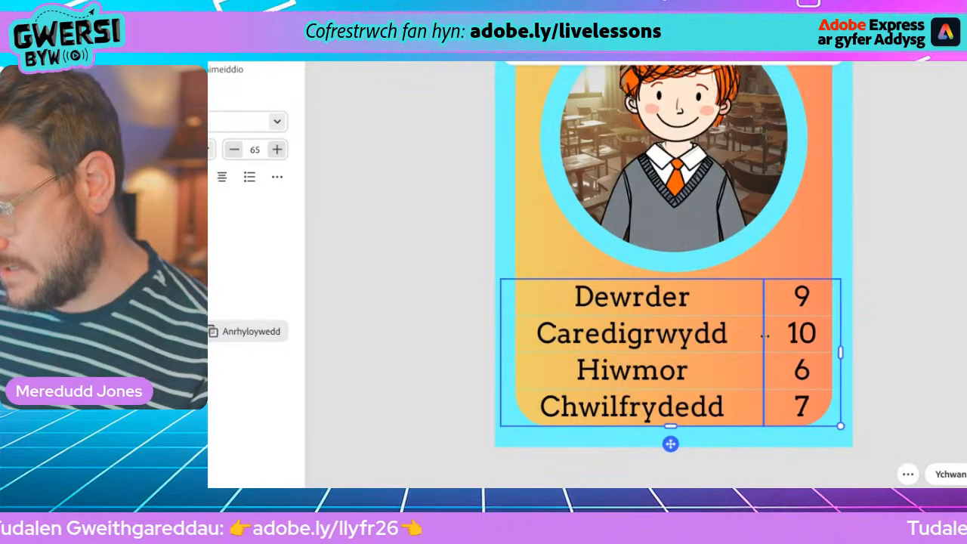
pyautogui.moveTo(761, 326); pyautogui.dragTo(759, 325)
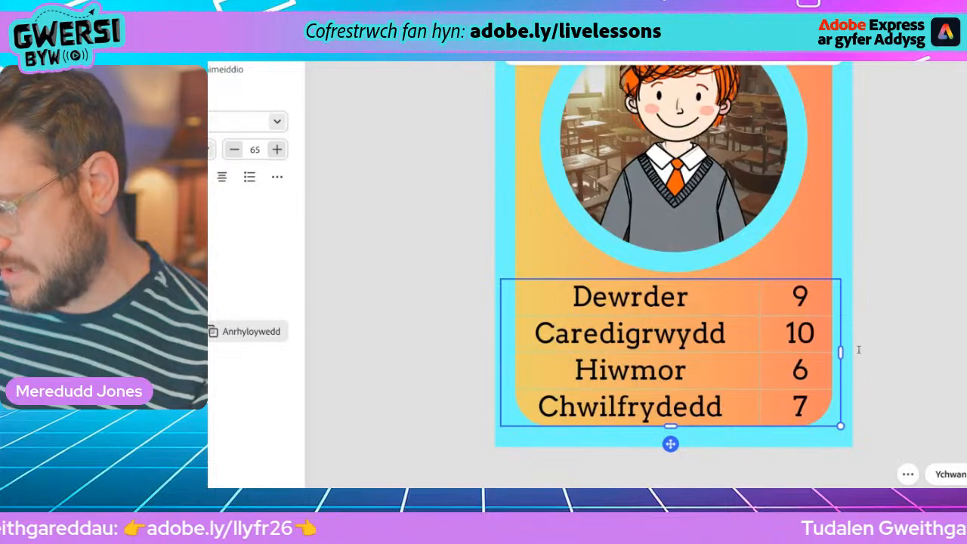
pyautogui.click(900, 345)
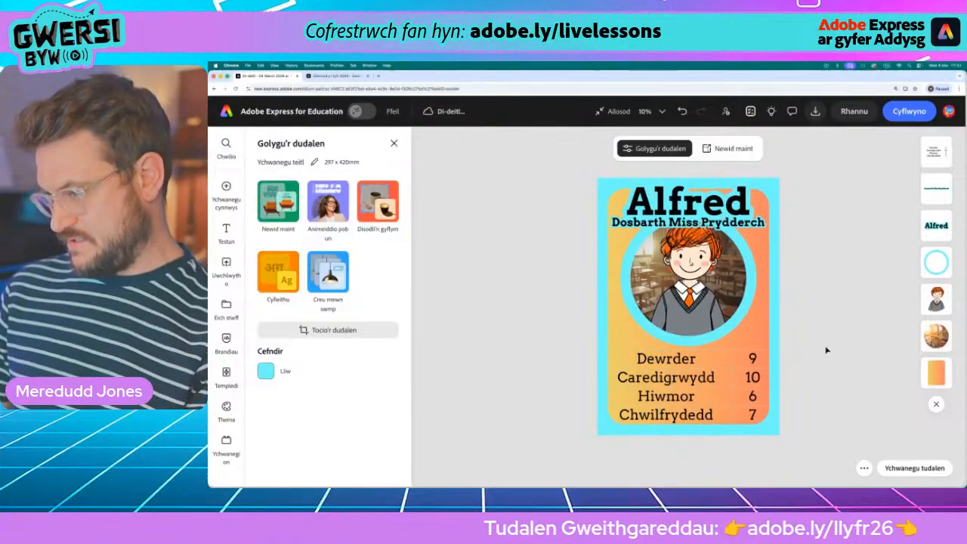
pyautogui.scroll(3, 825, 306)
pyautogui.scroll(-1, 826, 306)
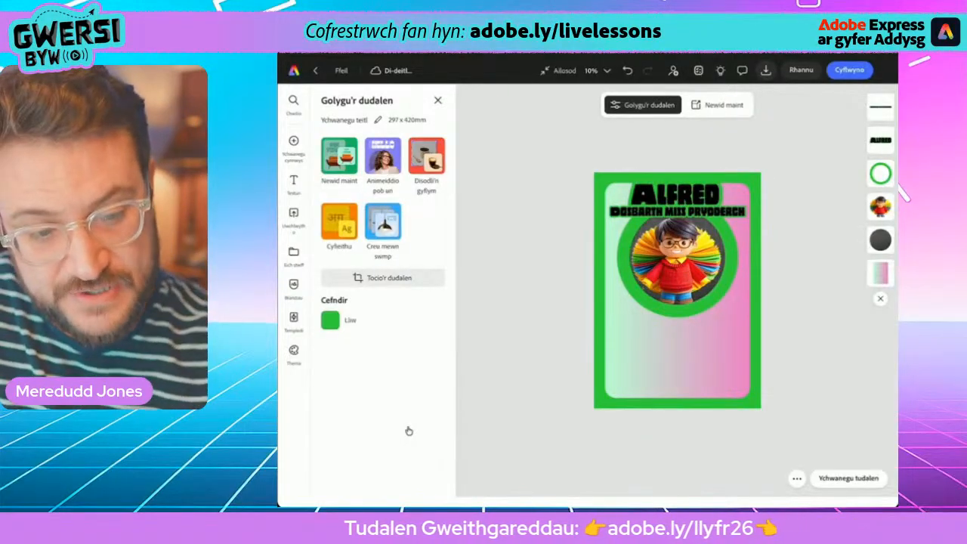
# - Insert the plain white grid table with thin black borders into the green card and move it down over the portrait's lower edge
pyautogui.click(294, 142)
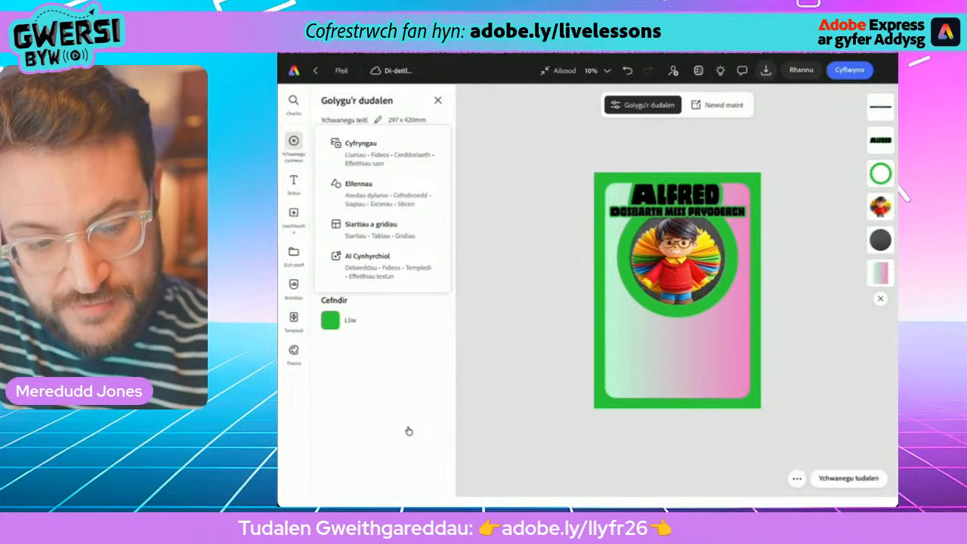
pyautogui.click(371, 224)
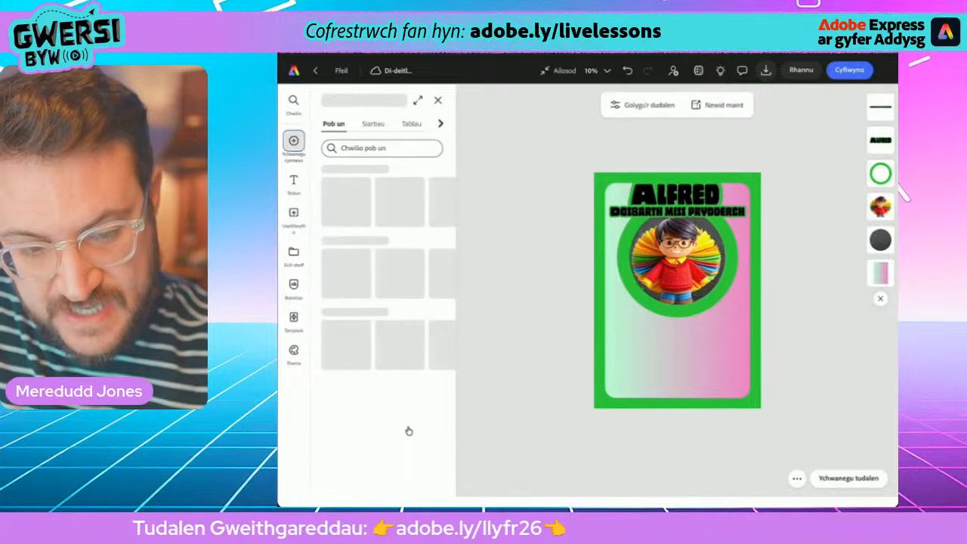
pyautogui.click(411, 124)
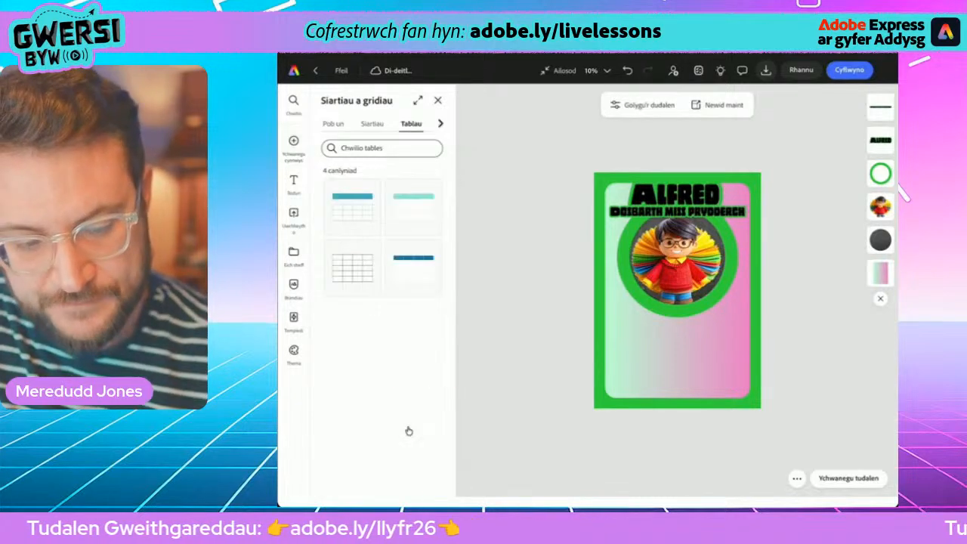
pyautogui.click(352, 268)
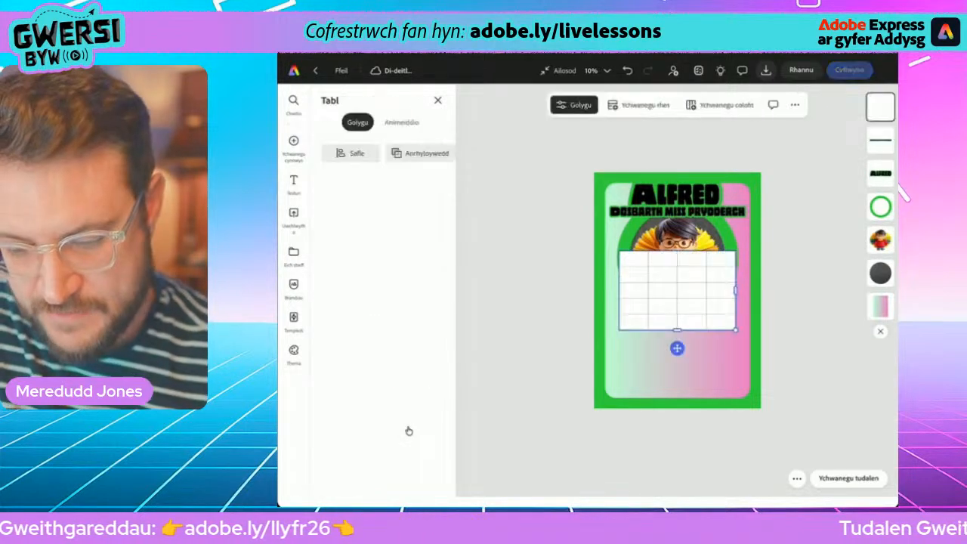
pyautogui.moveTo(677, 348); pyautogui.dragTo(660, 394)
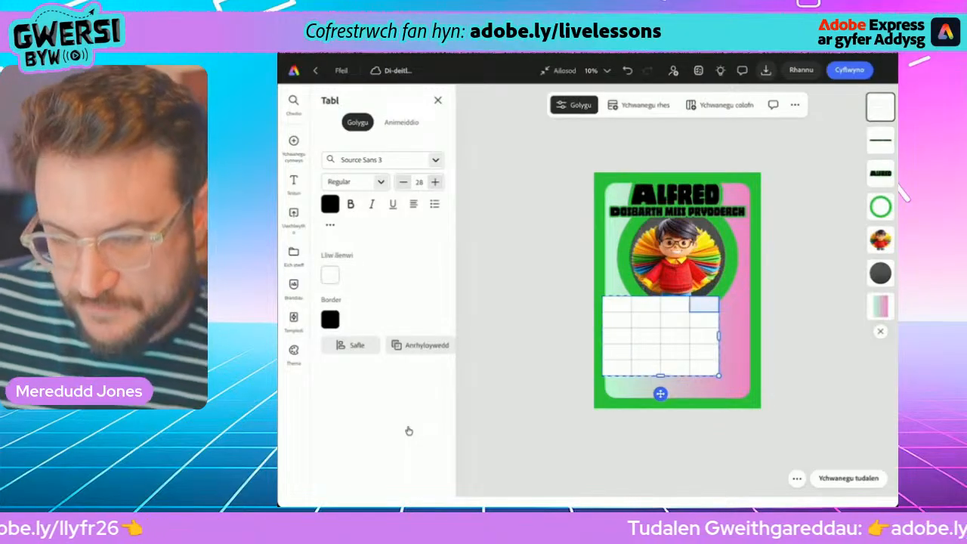
# - Delete two columns and one row from the new table, leaving two columns and four rows
pyautogui.click(795, 104)
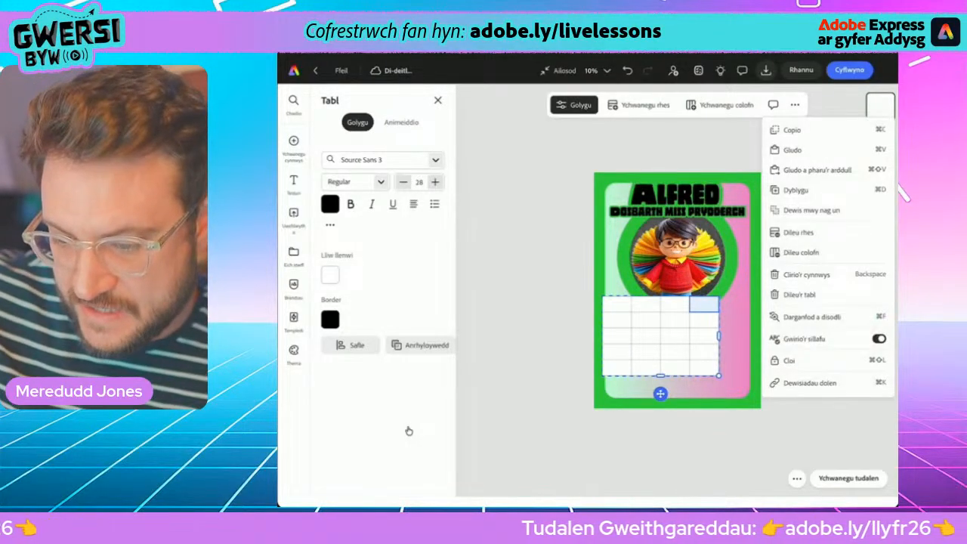
pyautogui.click(801, 253)
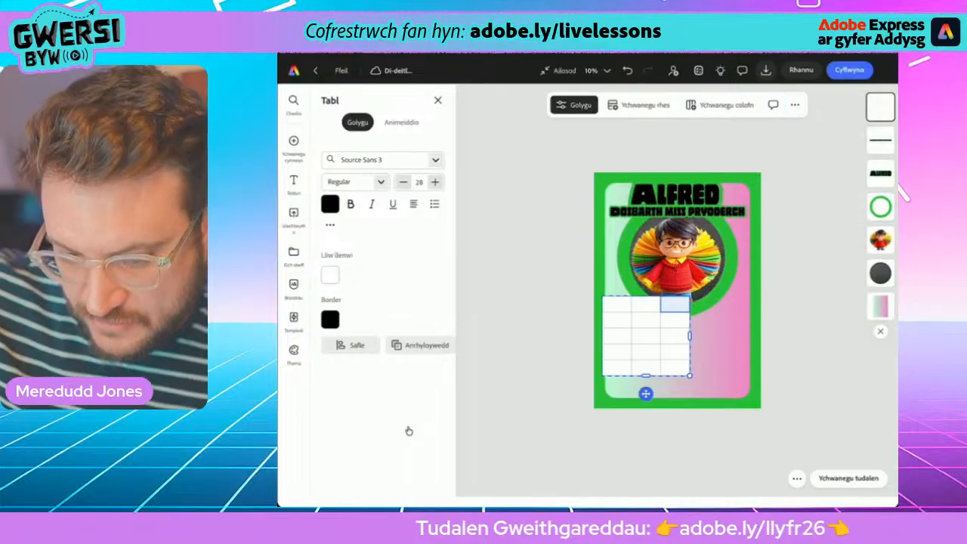
pyautogui.click(795, 105)
pyautogui.click(801, 249)
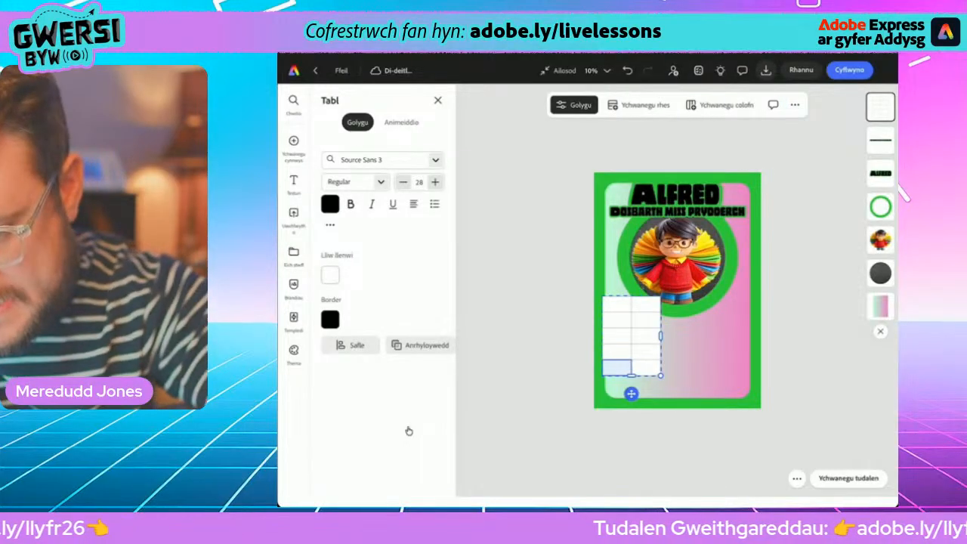
pyautogui.click(795, 104)
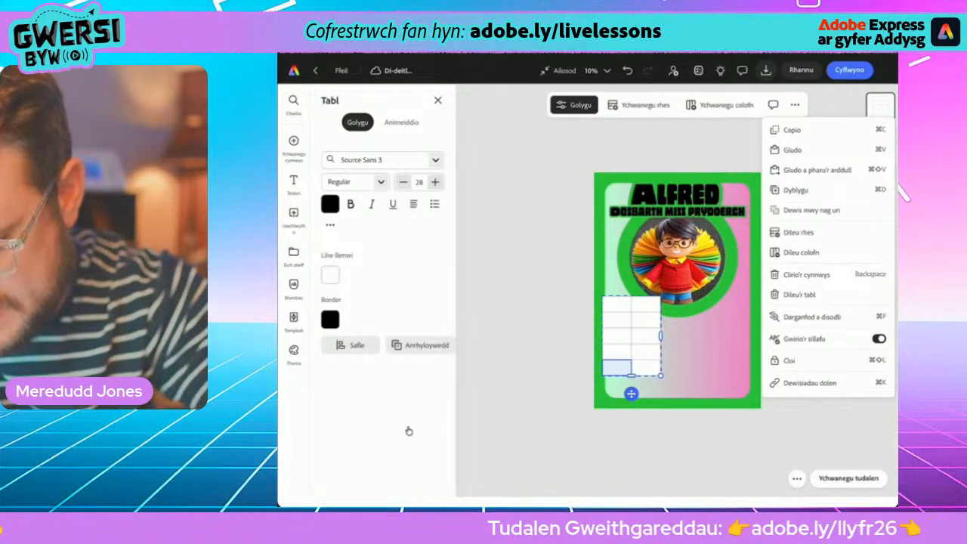
pyautogui.click(798, 232)
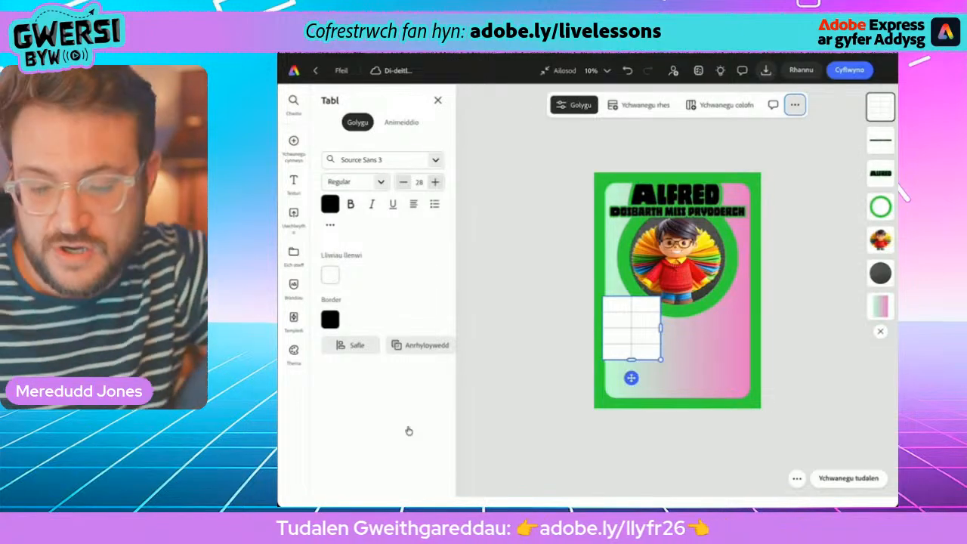
# - Move the table down below the portrait and widen it across the card's pink and green gradient panel
pyautogui.moveTo(631, 378); pyautogui.dragTo(631, 415)
pyautogui.moveTo(660, 366); pyautogui.dragTo(755, 366)
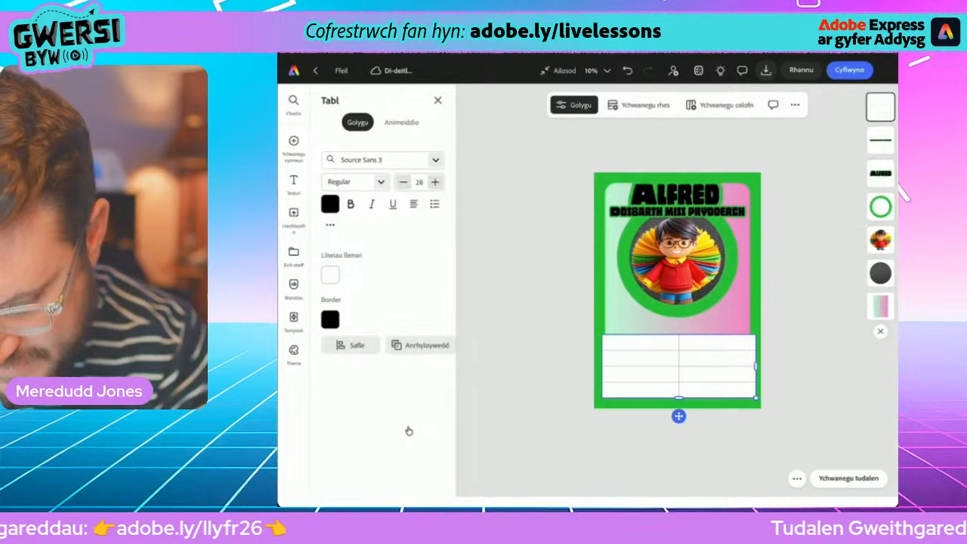
# - Make the table taller to fill the card's lower area, then enter "Dewrder" in the first row's left cell
pyautogui.moveTo(678, 397); pyautogui.dragTo(677, 418)
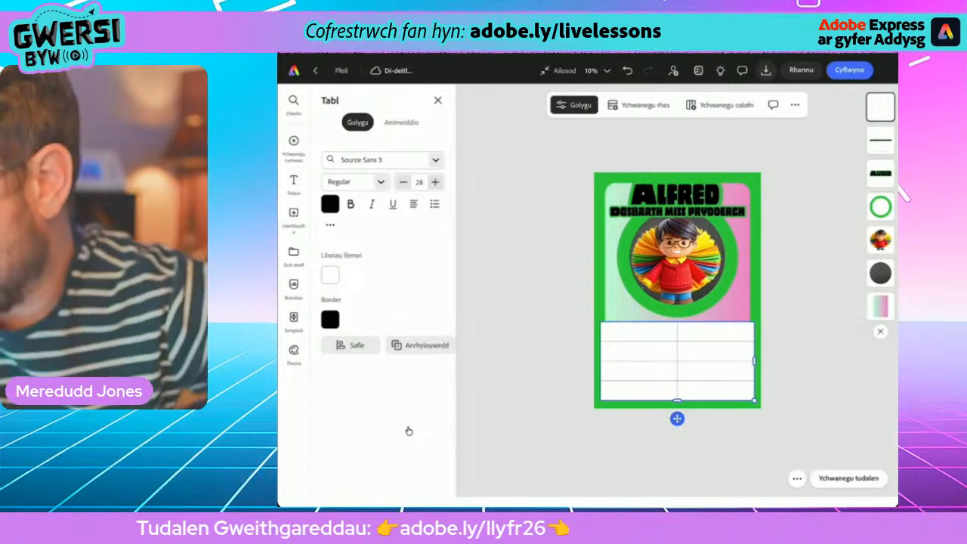
pyautogui.press('Return')
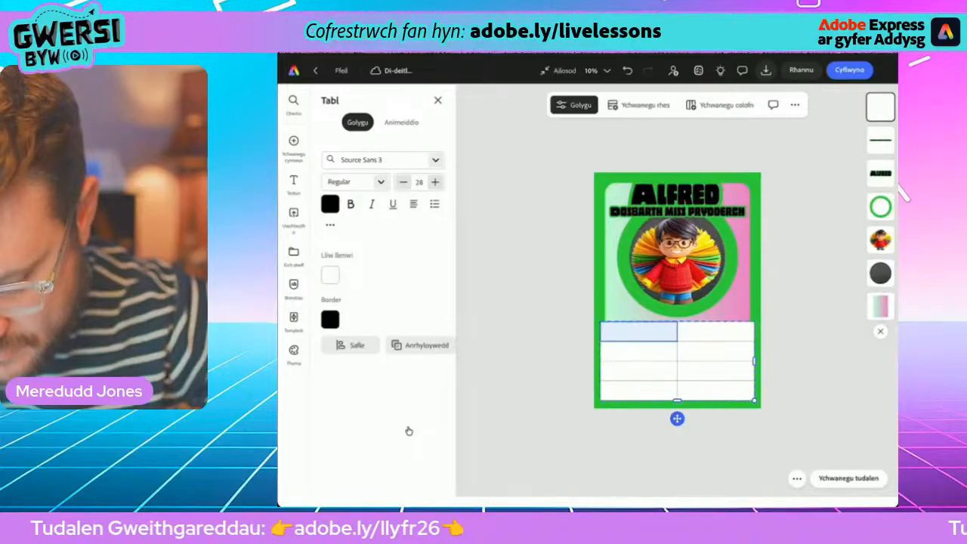
pyautogui.click(638, 331)
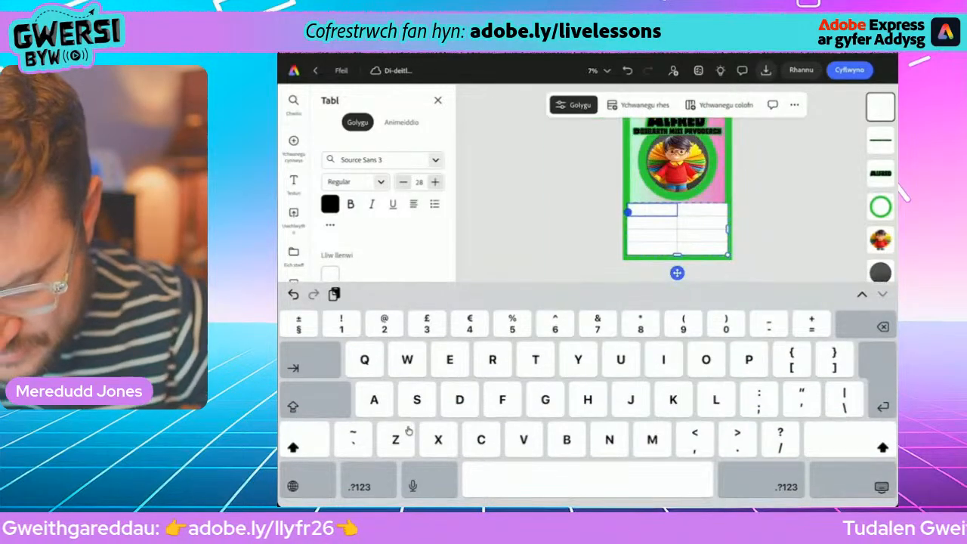
pyautogui.write('De')
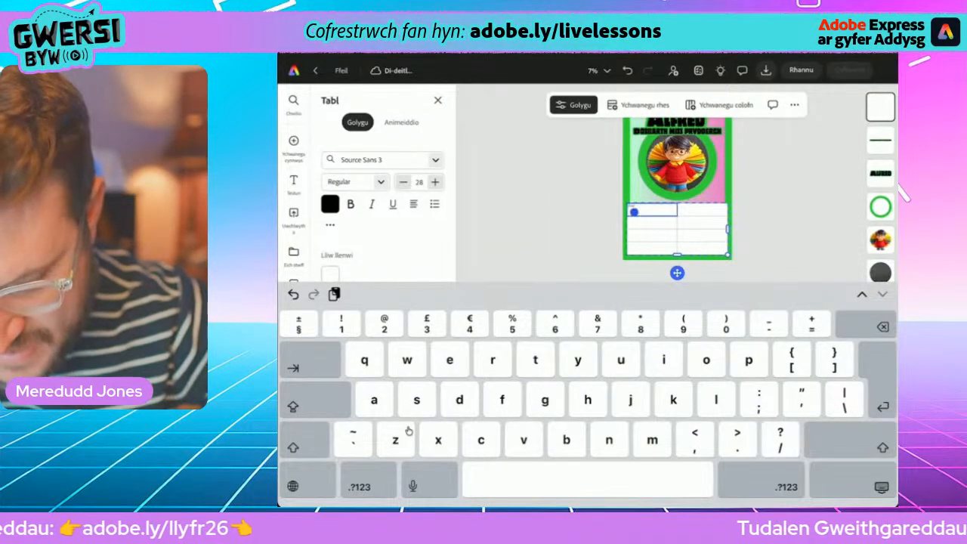
pyautogui.write('r')
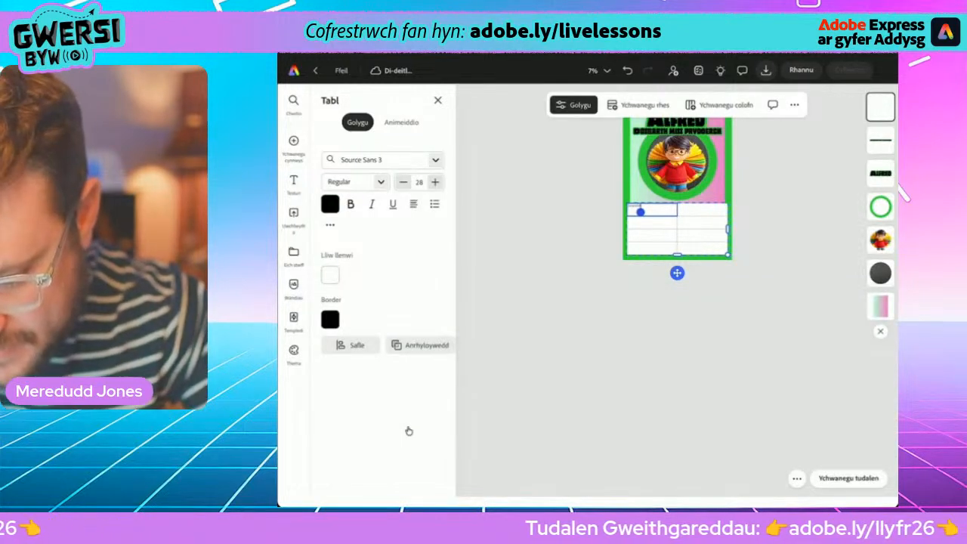
pyautogui.click(642, 211)
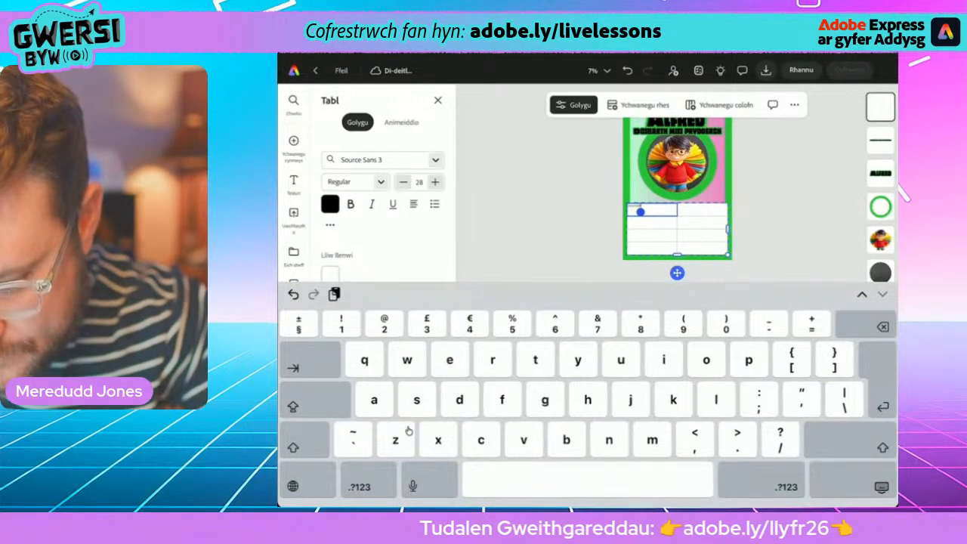
# - Enter "Caredigrwydd" in the left cell of the table's second row
pyautogui.click(652, 223)
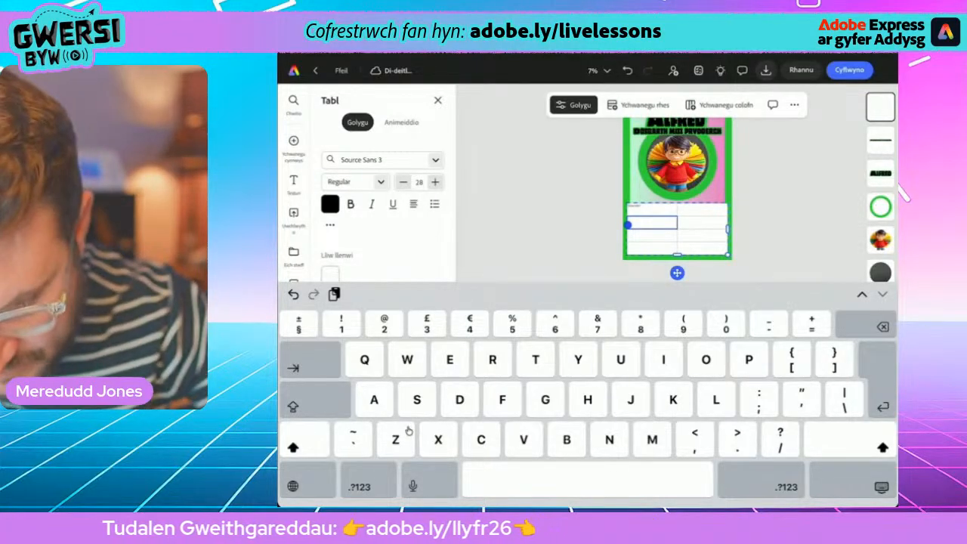
pyautogui.write('Cared')
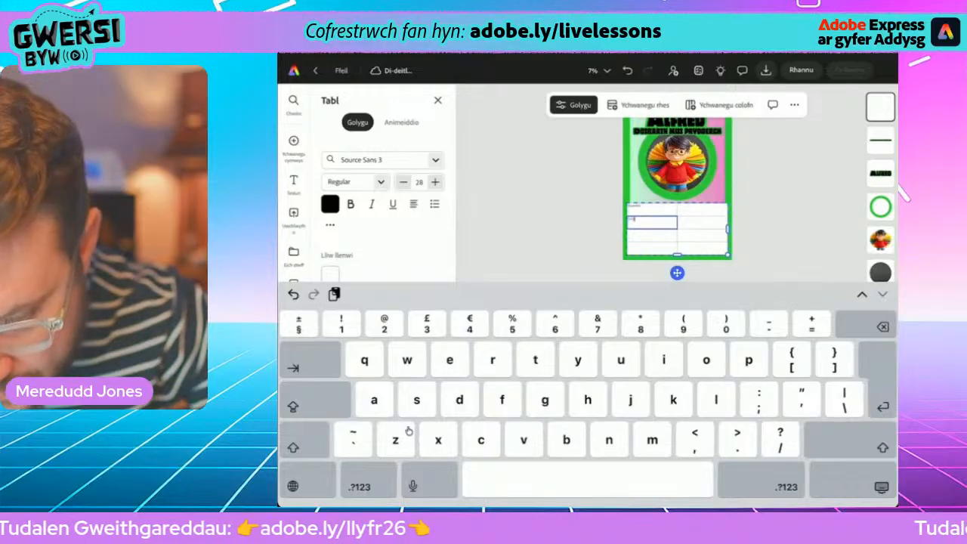
pyautogui.write('igr')
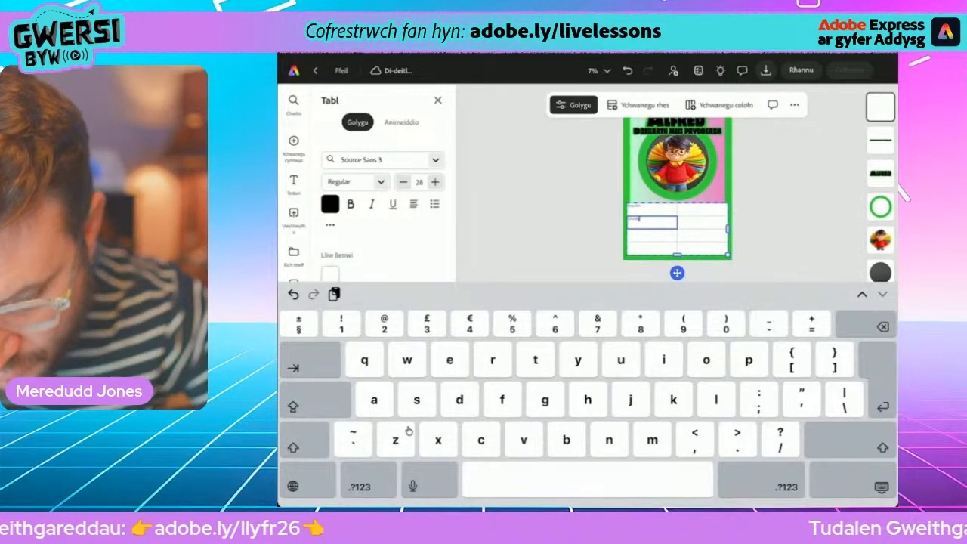
pyautogui.write('wyd')
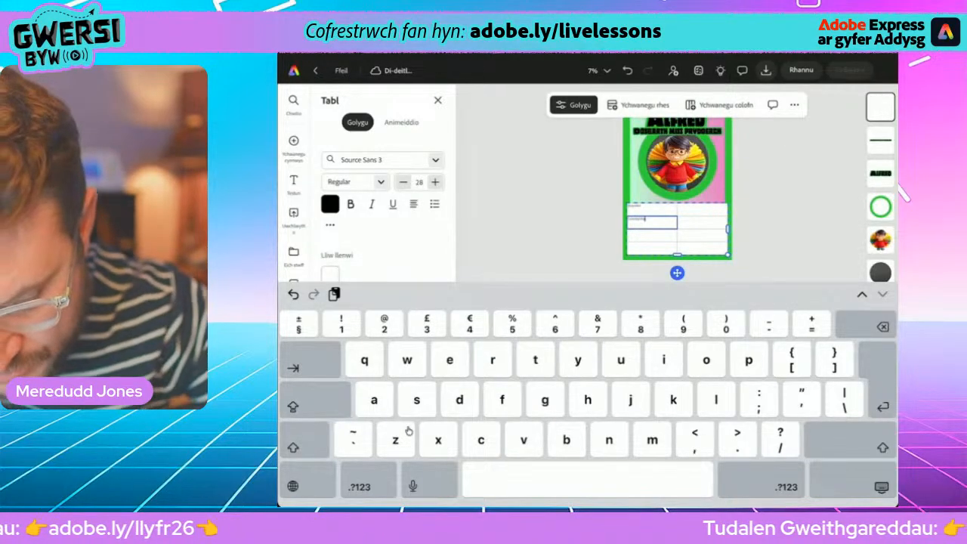
pyautogui.click(647, 220)
pyautogui.click(630, 219)
pyautogui.click(644, 220)
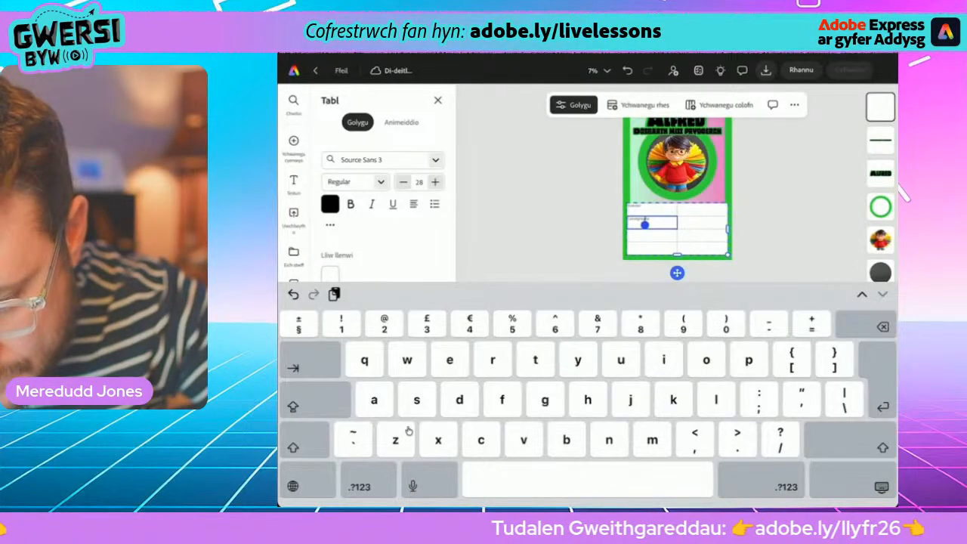
# - Label the table's third row "Hiwmor" and its fourth row "Chwilfrydedd" in the left column
pyautogui.press('Return')
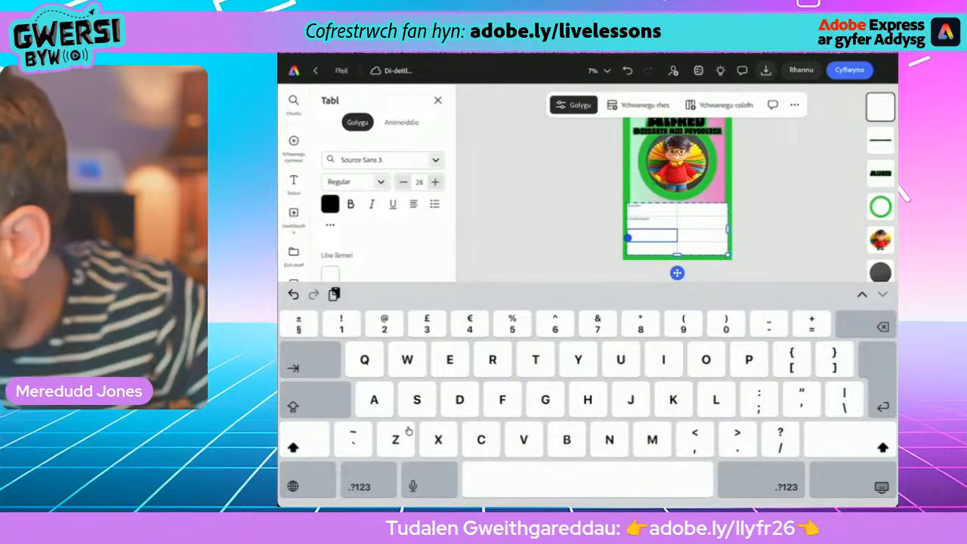
pyautogui.write('Hiw')
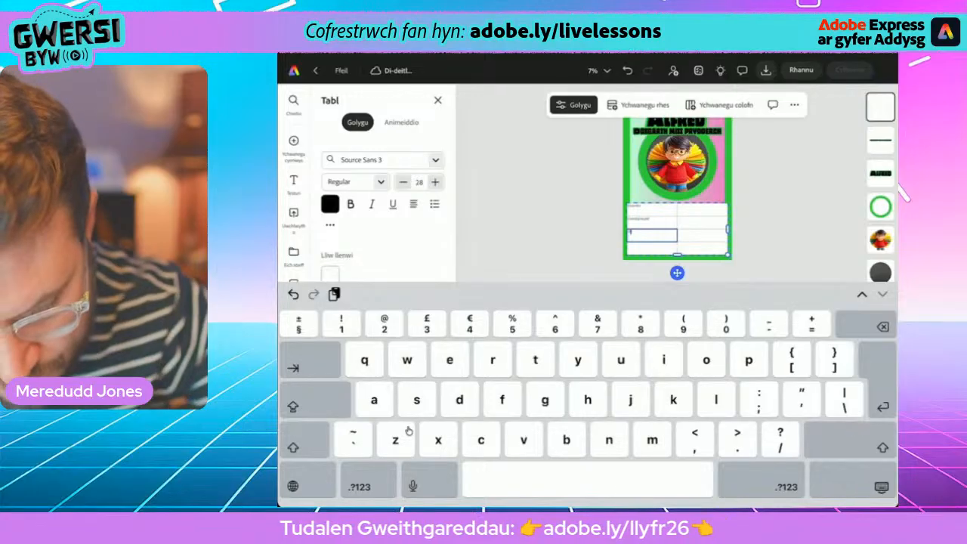
pyautogui.write('mo')
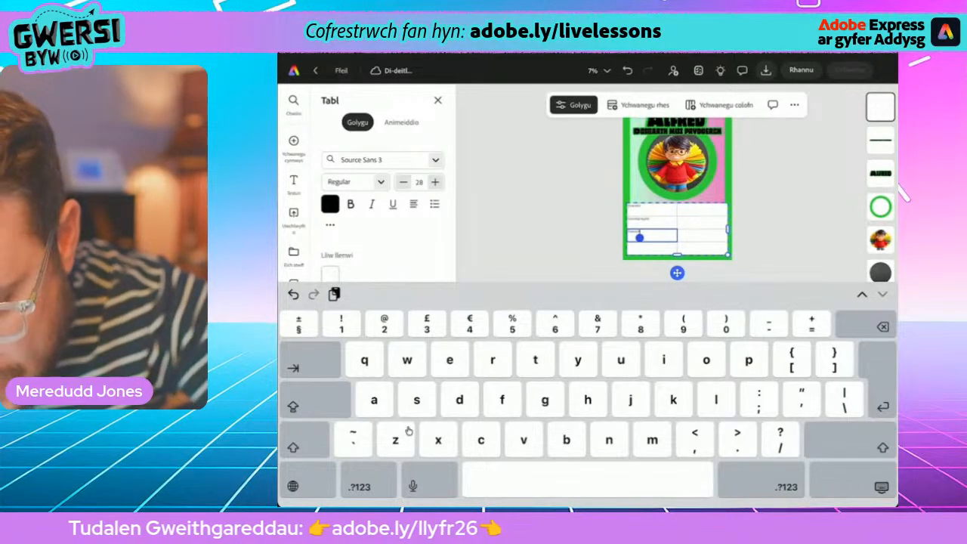
pyautogui.press('Return')
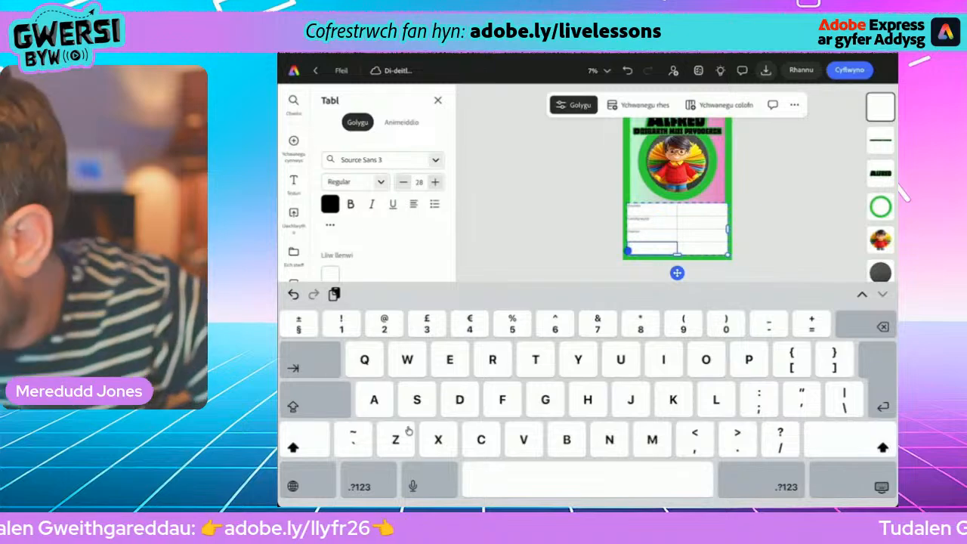
pyautogui.write('Dh')
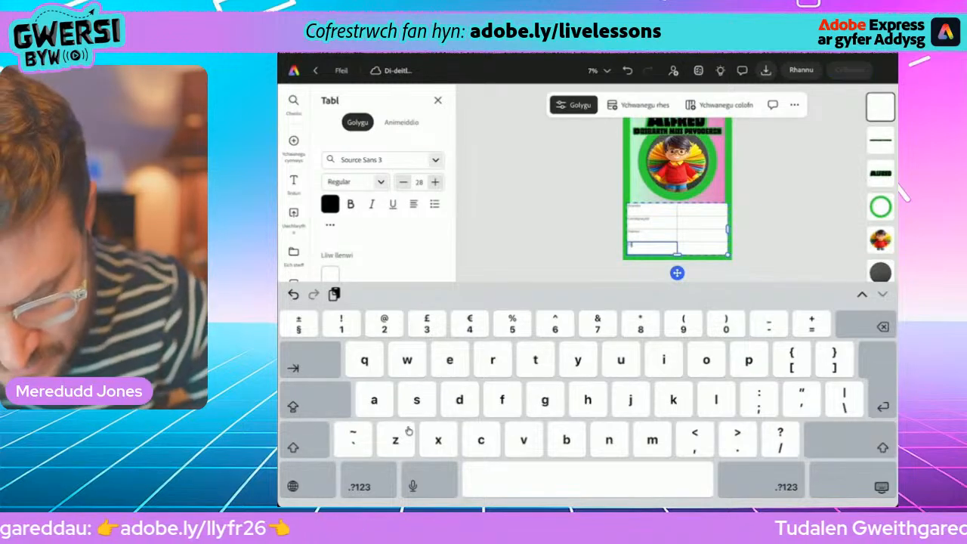
pyautogui.write('wilfryde')
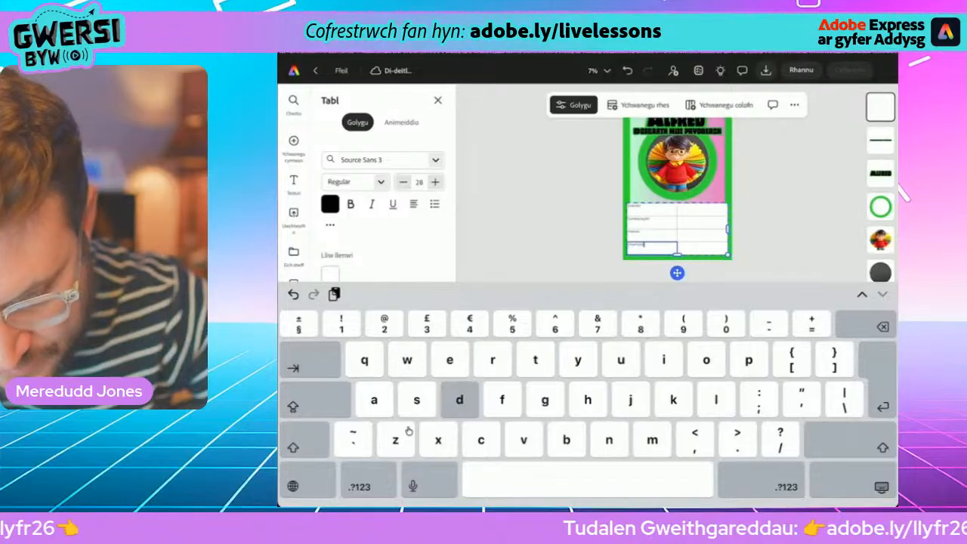
pyautogui.write('dd')
pyautogui.press('Escape')
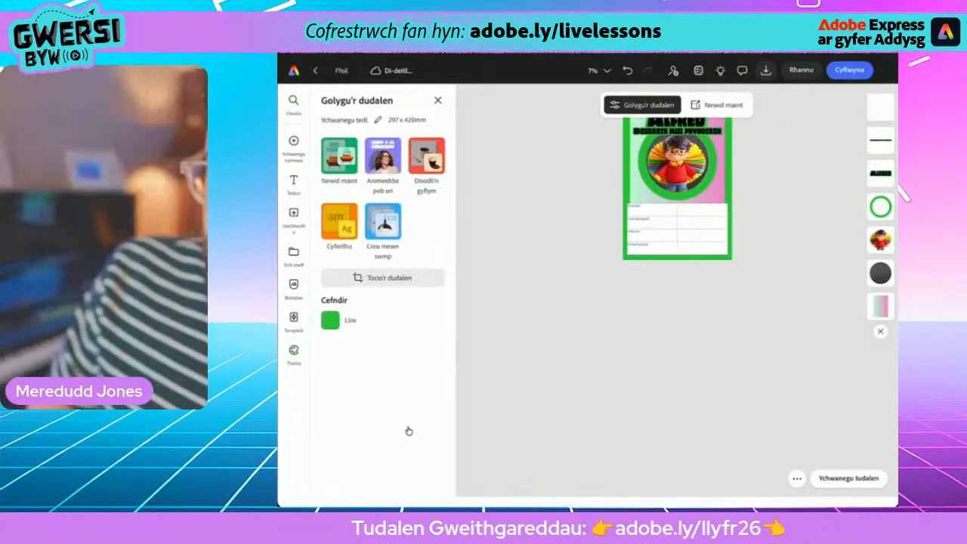
# - Fill the right column with the scores 9, 10, 6 and 7 from the first row to the fourth
pyautogui.click(702, 210)
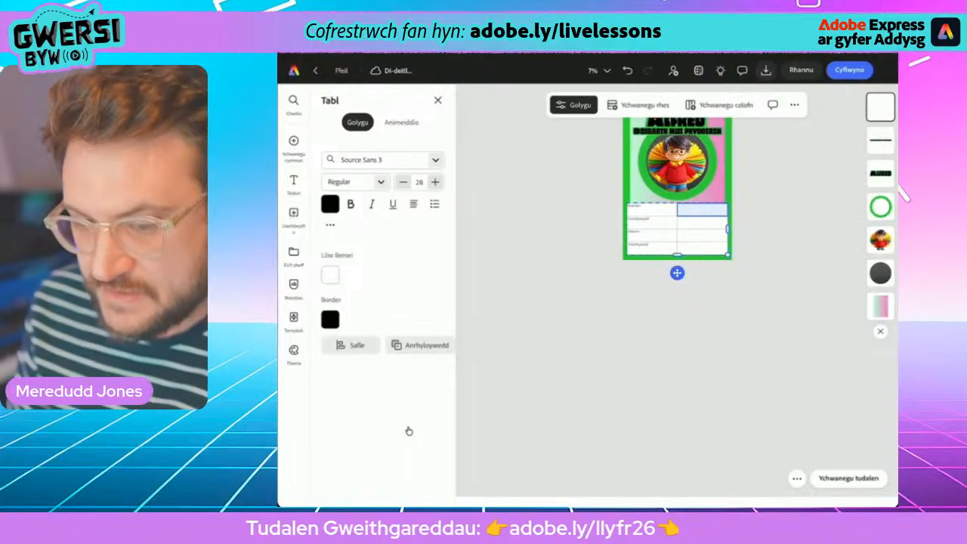
pyautogui.doubleClick(702, 210)
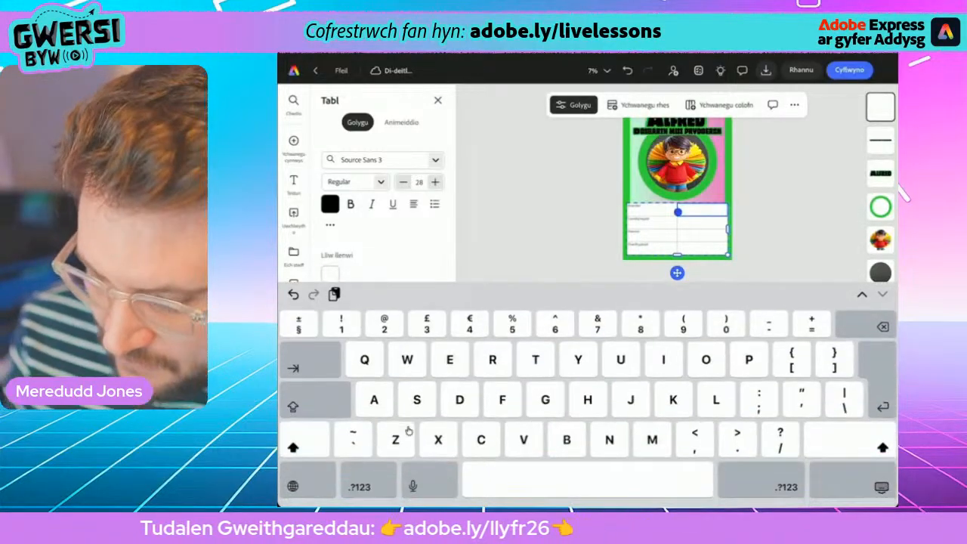
pyautogui.write('1')
pyautogui.click(703, 223)
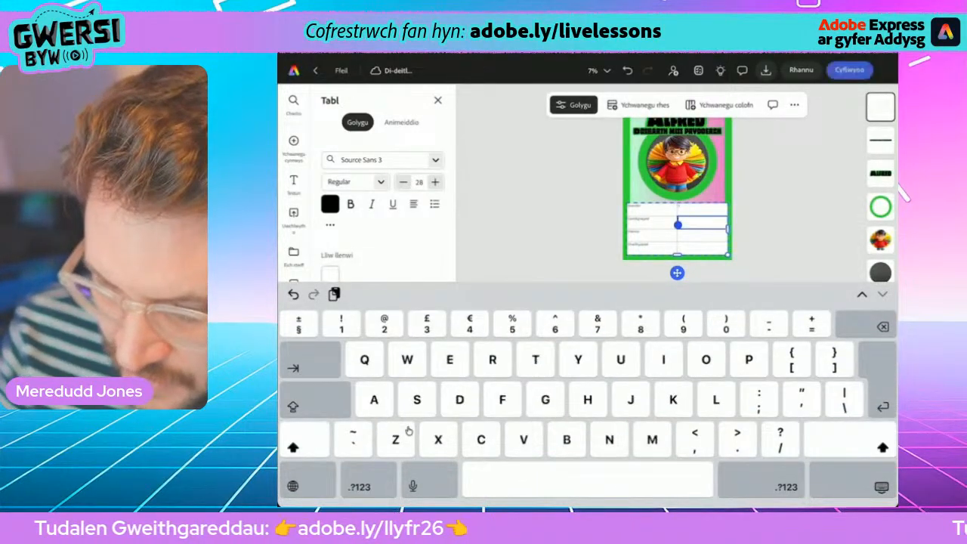
pyautogui.write('10')
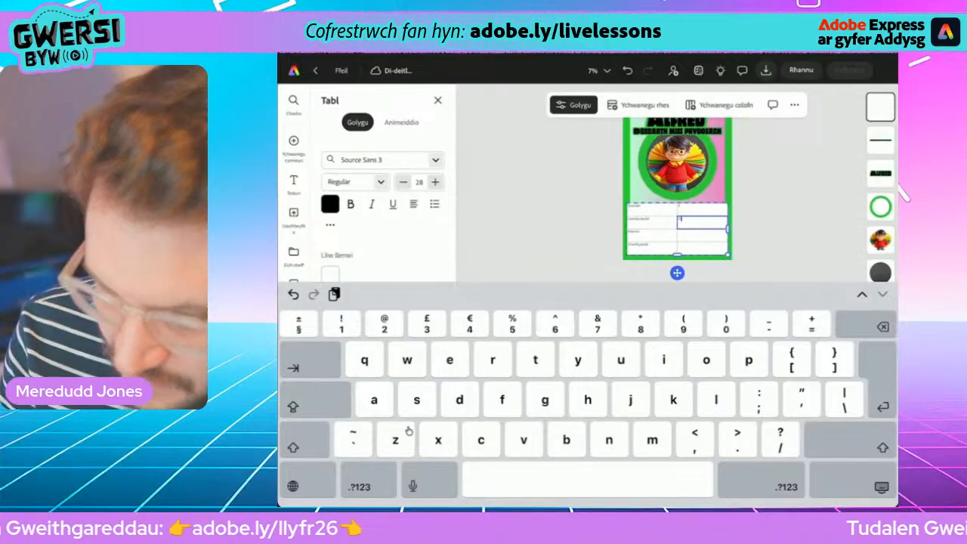
pyautogui.click(702, 237)
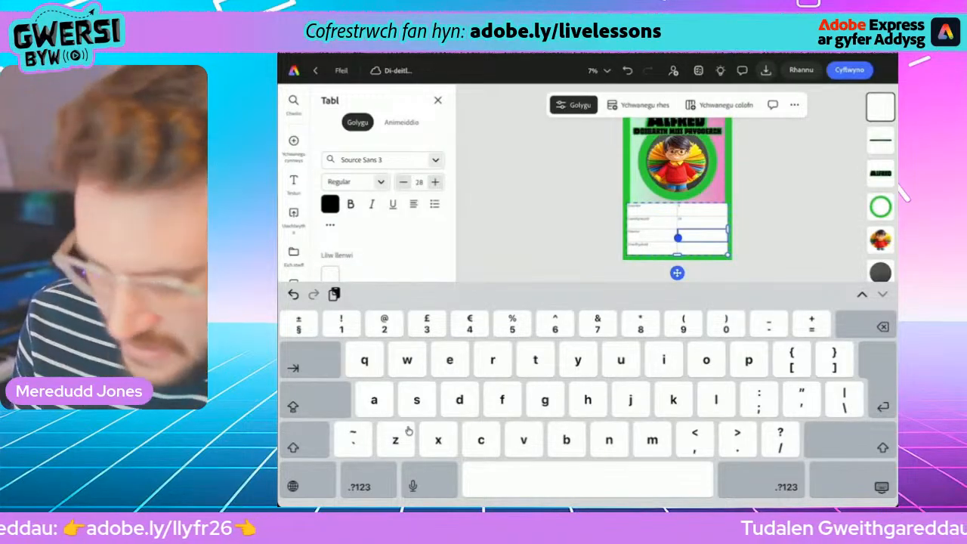
pyautogui.write('6')
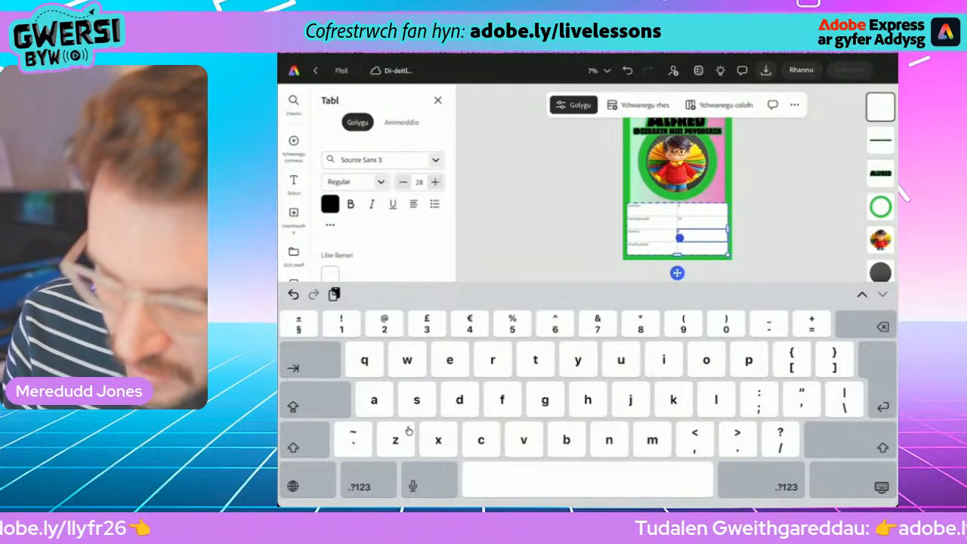
pyautogui.click(702, 248)
pyautogui.write('7')
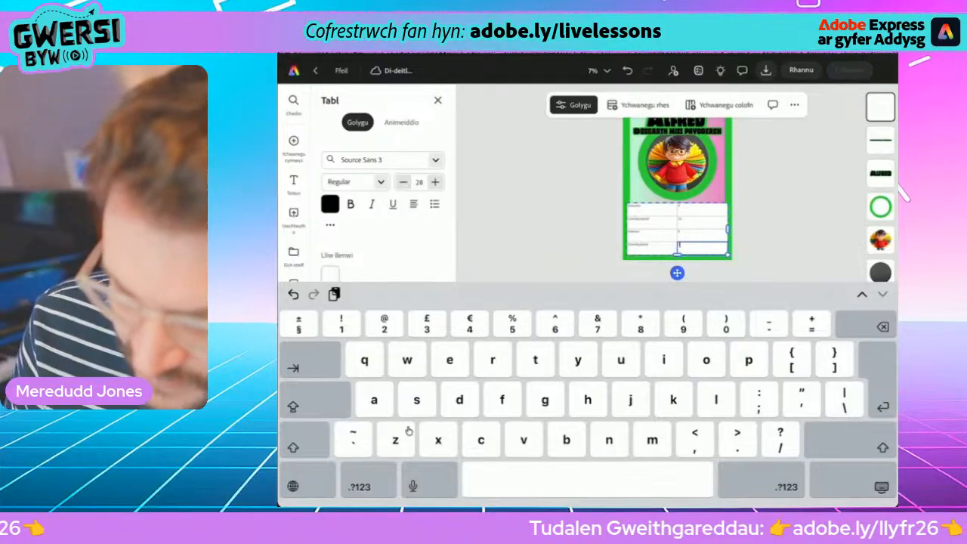
pyautogui.press('Escape')
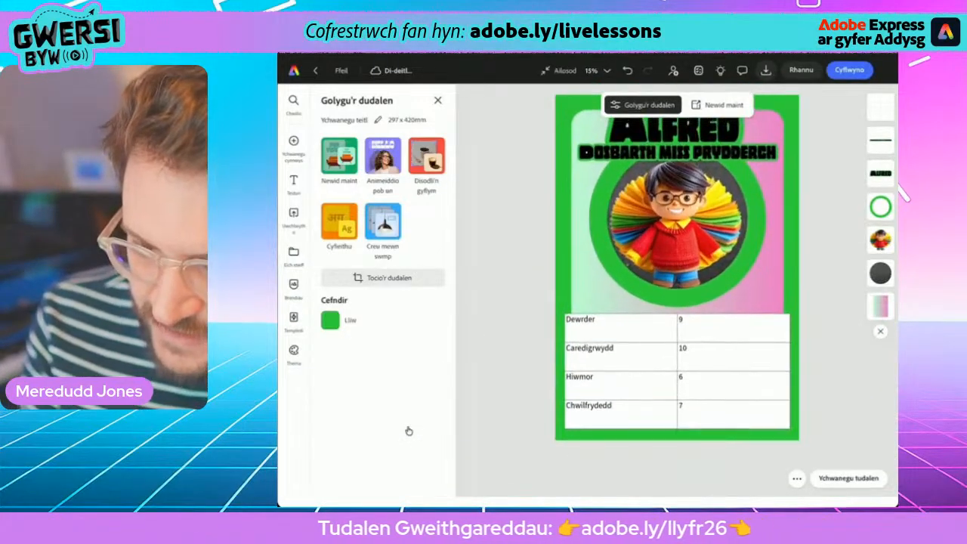
# - Select the whole stats table and change its font to Copal Std
pyautogui.scroll(-2, 678, 269)
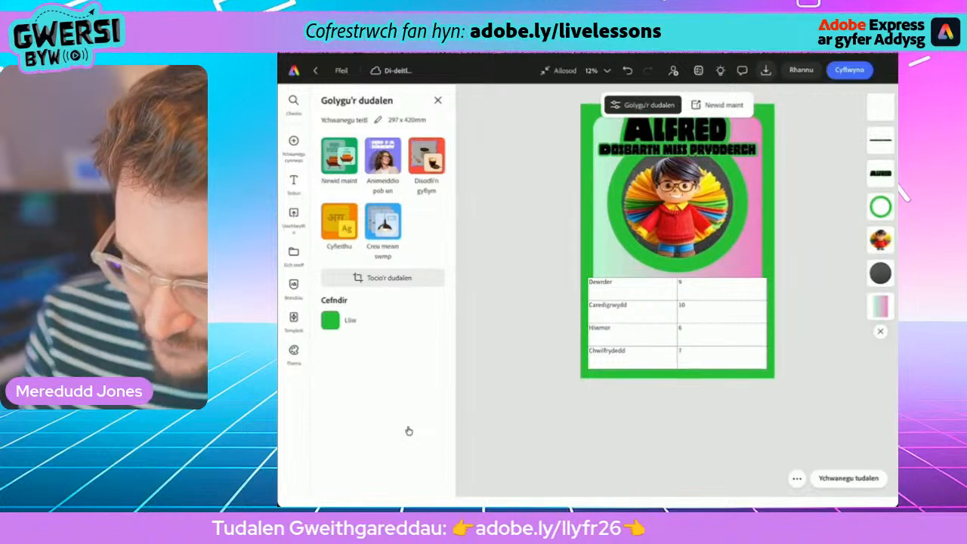
pyautogui.click(633, 311)
pyautogui.press('Escape')
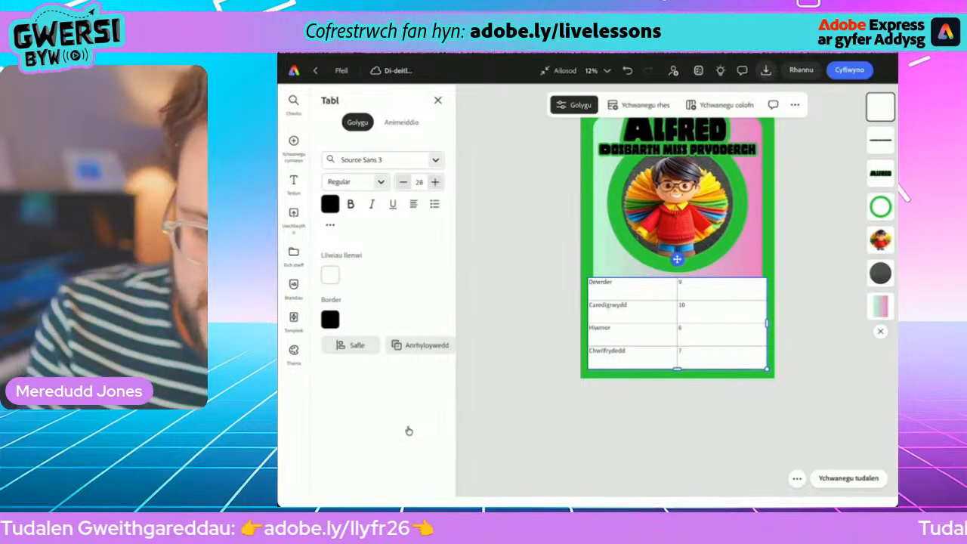
pyautogui.click(436, 160)
pyautogui.click(370, 285)
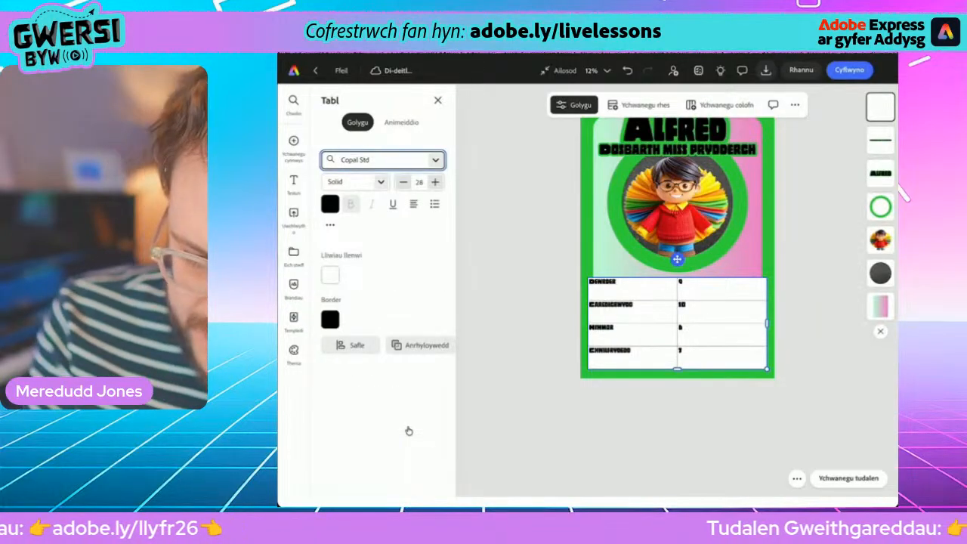
# - Increase the font size of all the table's text to 41
pyautogui.click(435, 182)
pyautogui.click(435, 182)
pyautogui.click(436, 182)
pyautogui.click(435, 182)
pyautogui.click(435, 182)
pyautogui.click(435, 182)
pyautogui.click(435, 182)
# - Centre the table's text both horizontally and vertically within its cells
pyautogui.click(413, 203)
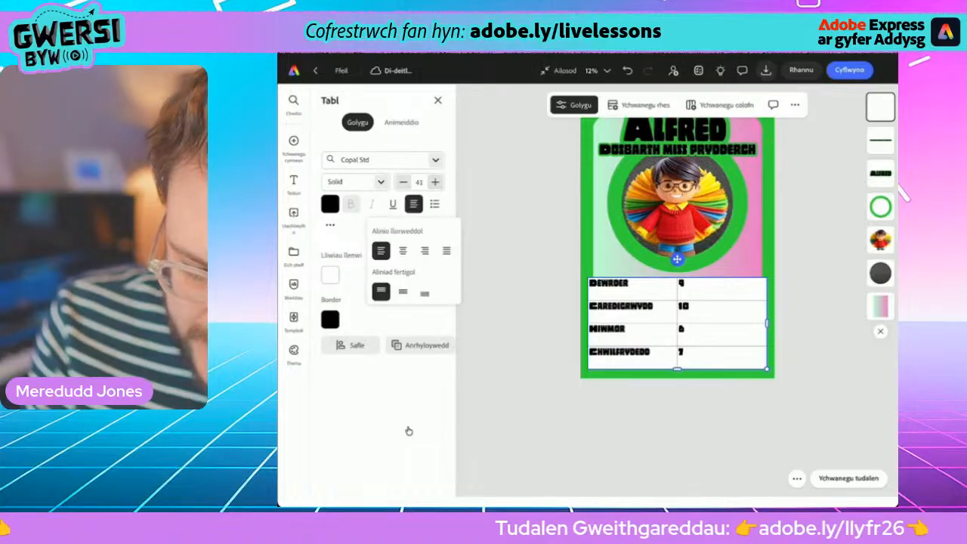
pyautogui.click(403, 250)
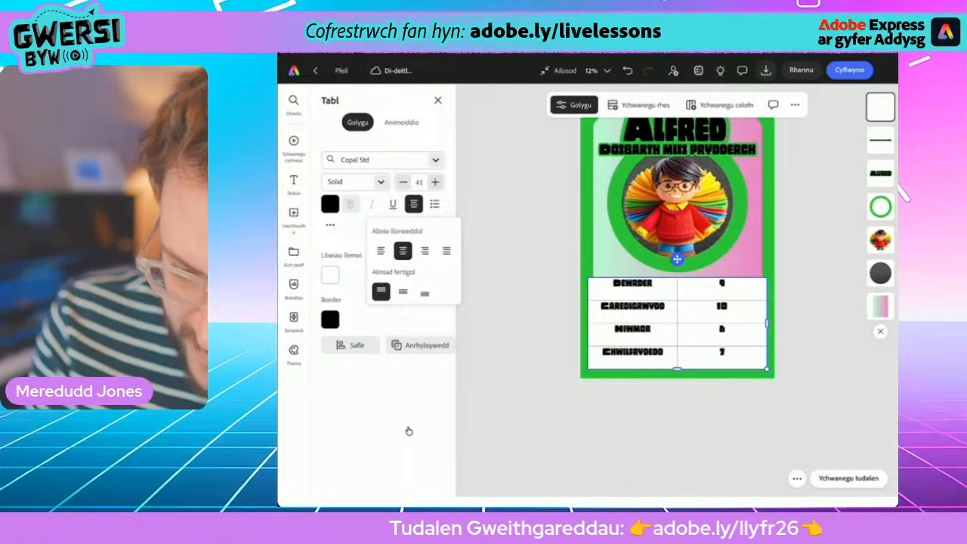
pyautogui.click(403, 292)
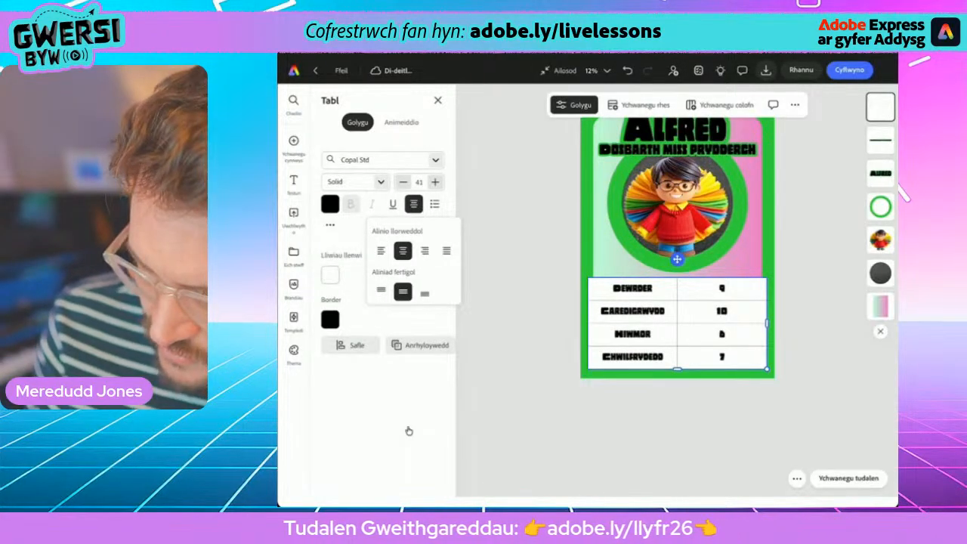
pyautogui.click(413, 204)
# - Move the table's column divider right to widen the label column and narrow the score column
pyautogui.click(632, 334)
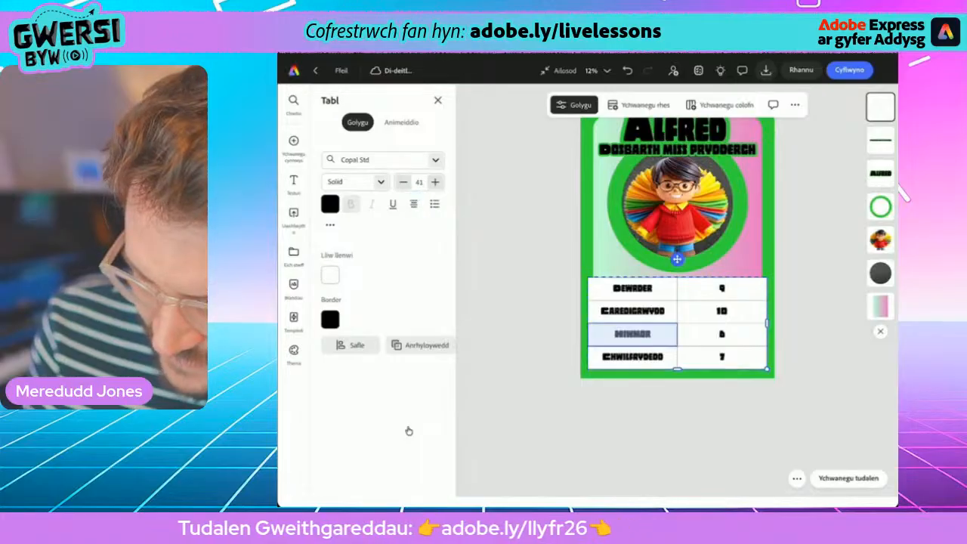
pyautogui.moveTo(677, 334); pyautogui.dragTo(703, 334)
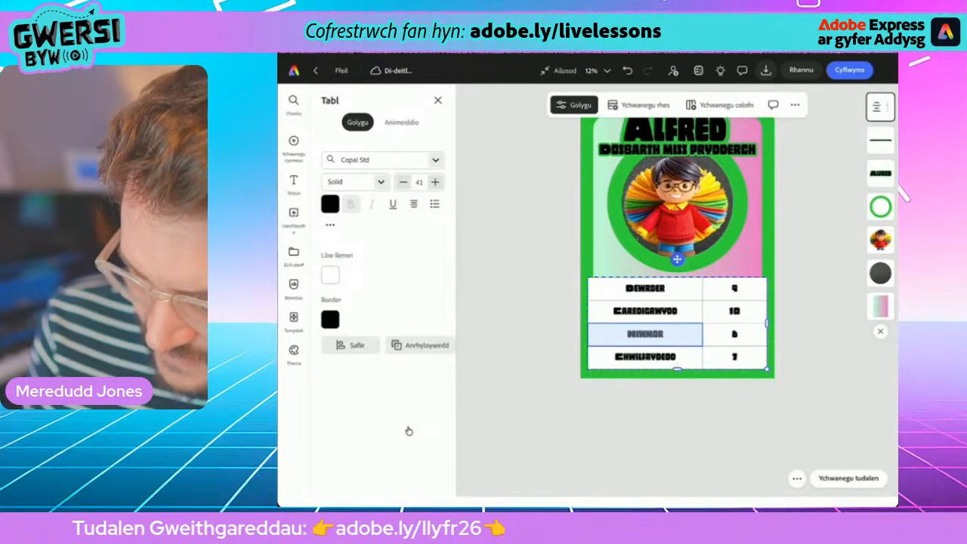
pyautogui.moveTo(711, 323); pyautogui.dragTo(709, 324)
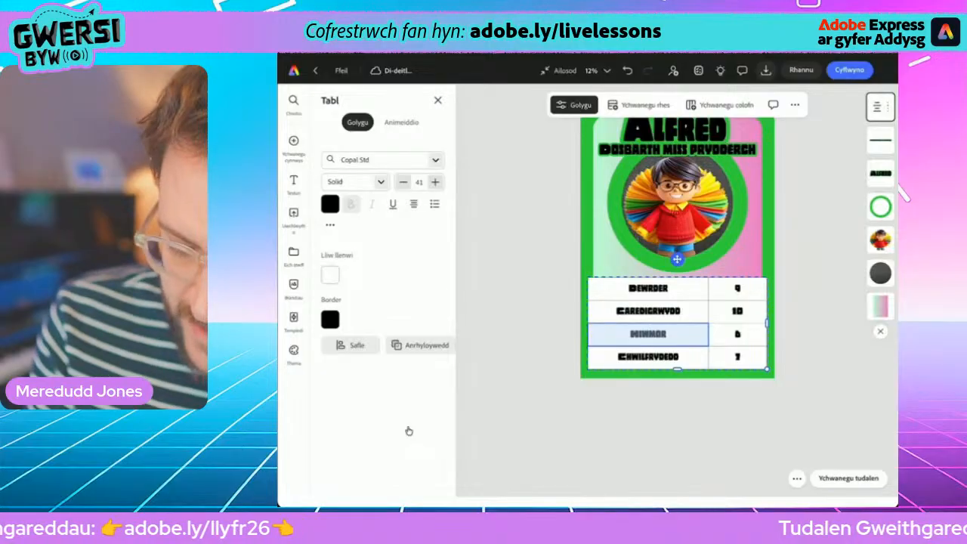
# - Increase the font size of all the stats table's text to 50
pyautogui.press('Escape')
pyautogui.click(648, 358)
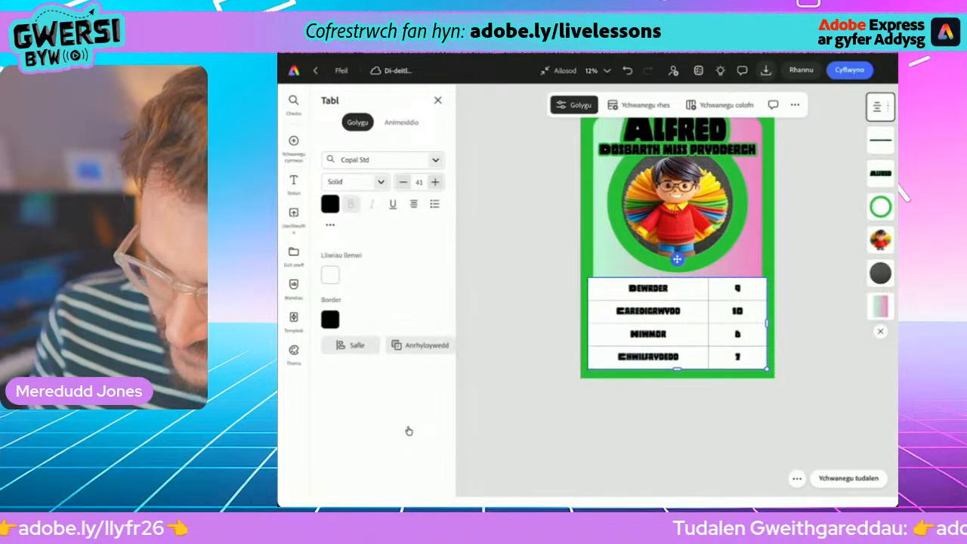
pyautogui.click(435, 182)
pyautogui.click(435, 182)
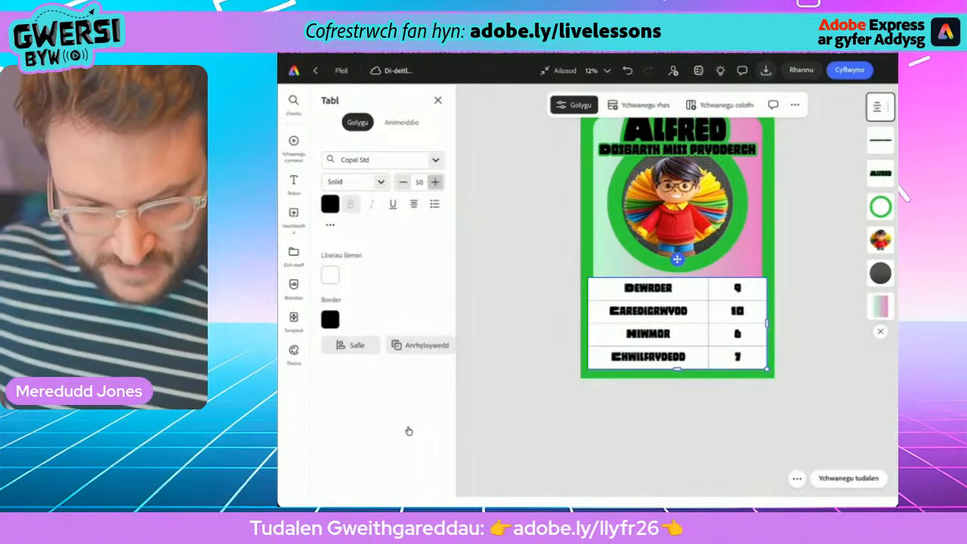
# - Remove the stats table's cell fill and set its border colour to green
pyautogui.click(330, 275)
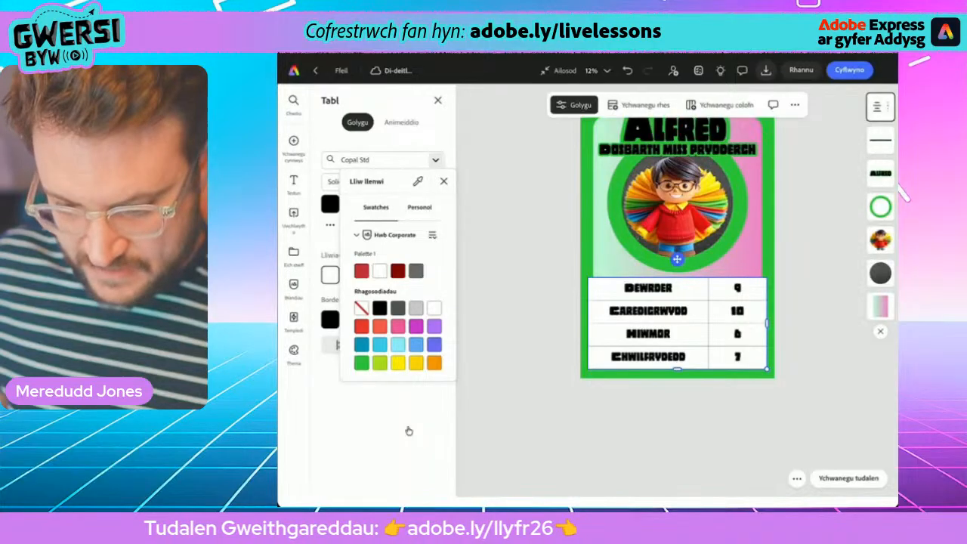
pyautogui.click(362, 309)
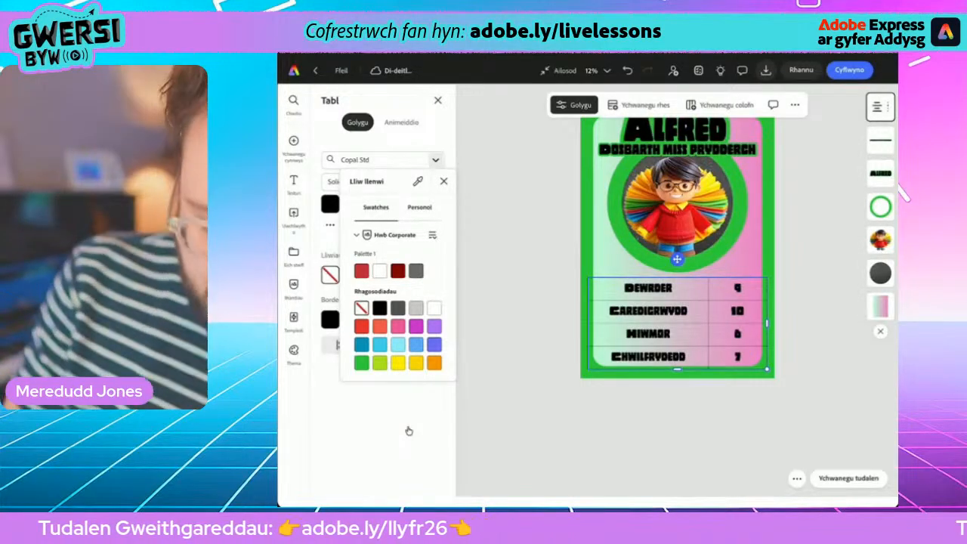
pyautogui.click(330, 320)
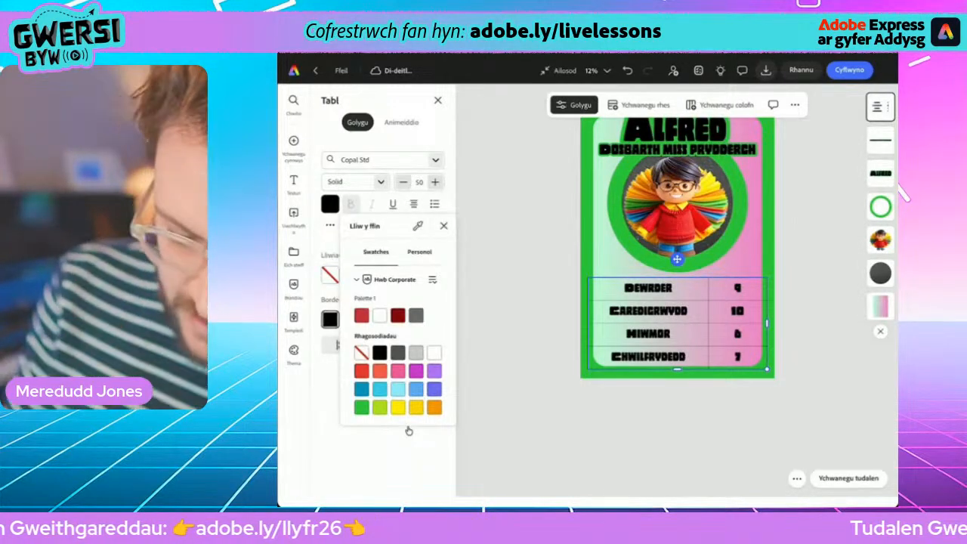
pyautogui.click(362, 407)
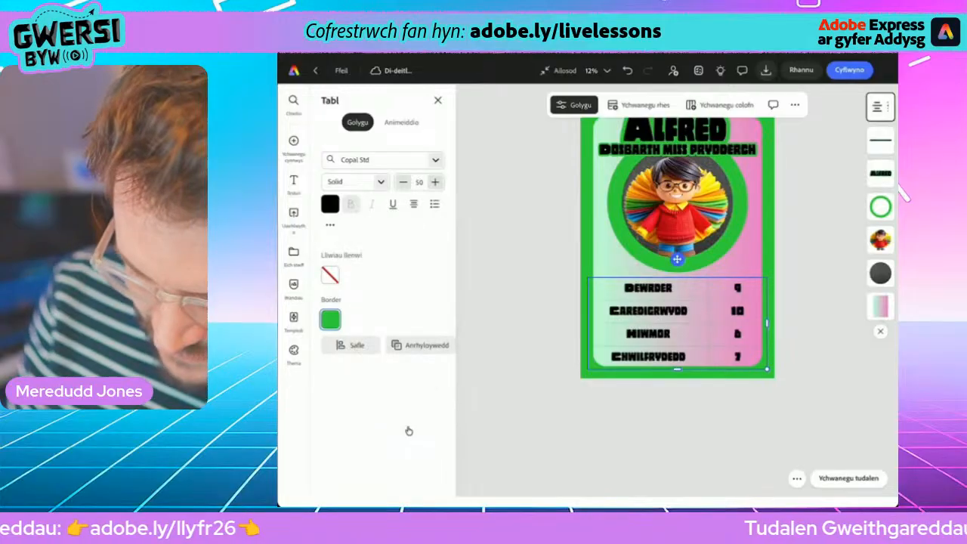
pyautogui.press('Escape')
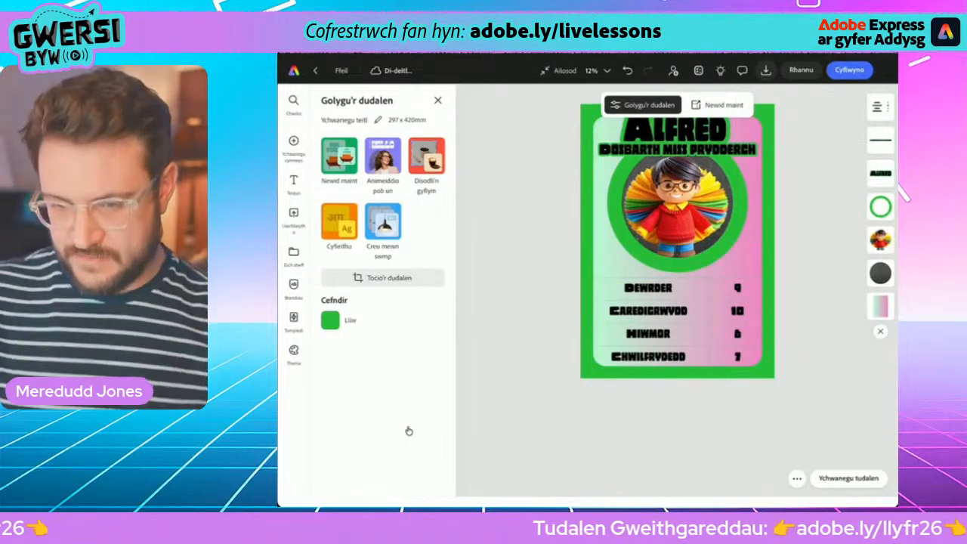
# - Examine the finished green card as a whole and its stats table up close
pyautogui.hotkey('ctrl', '-')
pyautogui.hotkey('ctrl', '+')
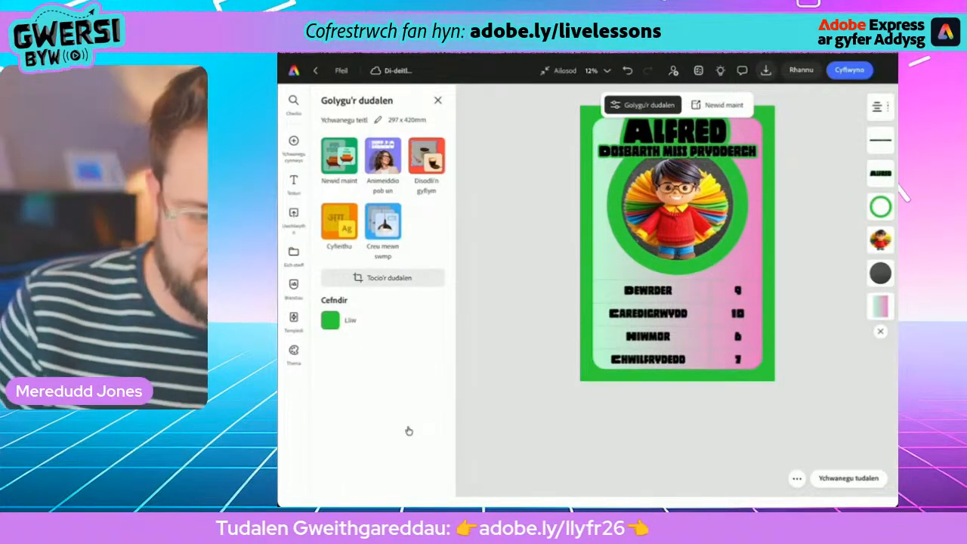
pyautogui.hotkey('ctrl', '+')
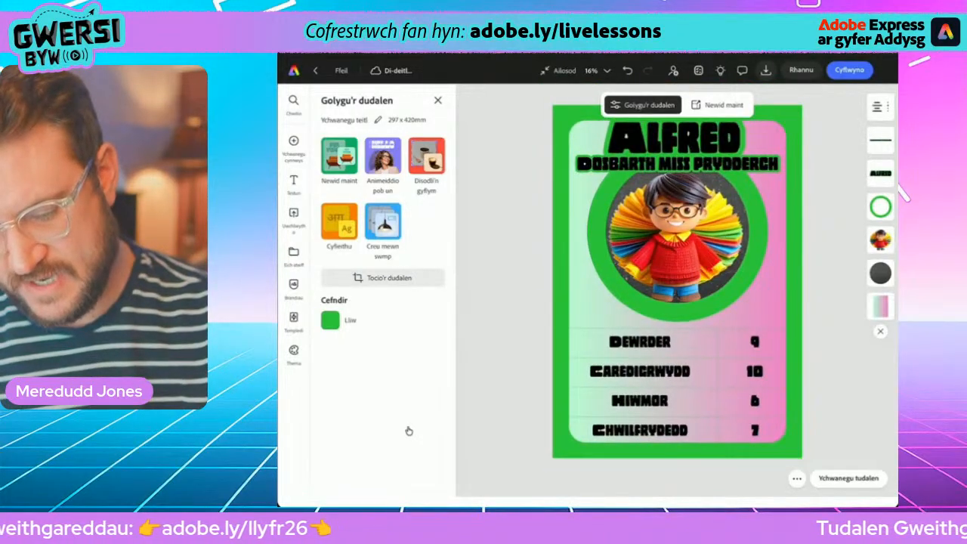
pyautogui.hotkey('ctrl', '-')
pyautogui.hotkey('ctrl', '-')
pyautogui.hotkey('ctrl', '0')
pyautogui.hotkey('ctrl', '+')
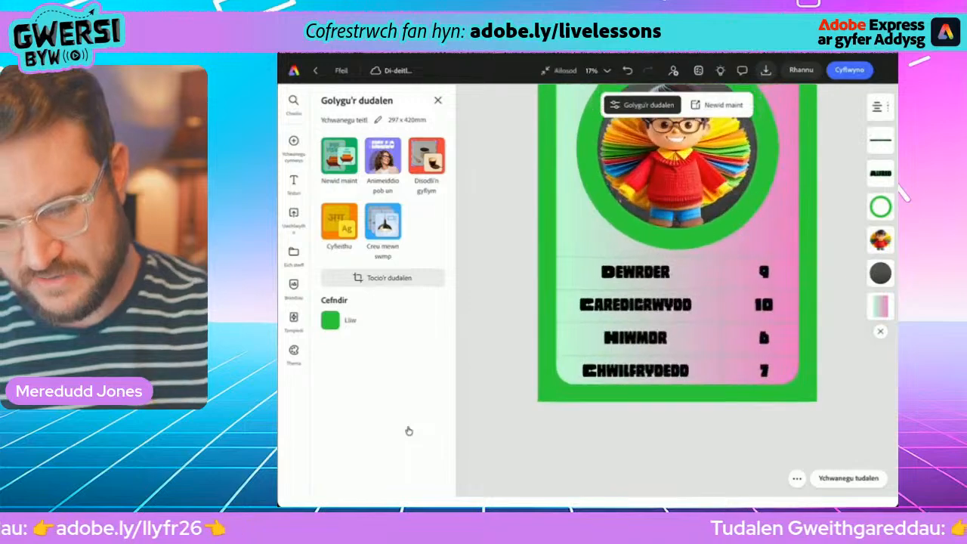
pyautogui.hotkey('ctrl', '+')
pyautogui.hotkey('ctrl', '-')
pyautogui.hotkey('ctrl', '-')
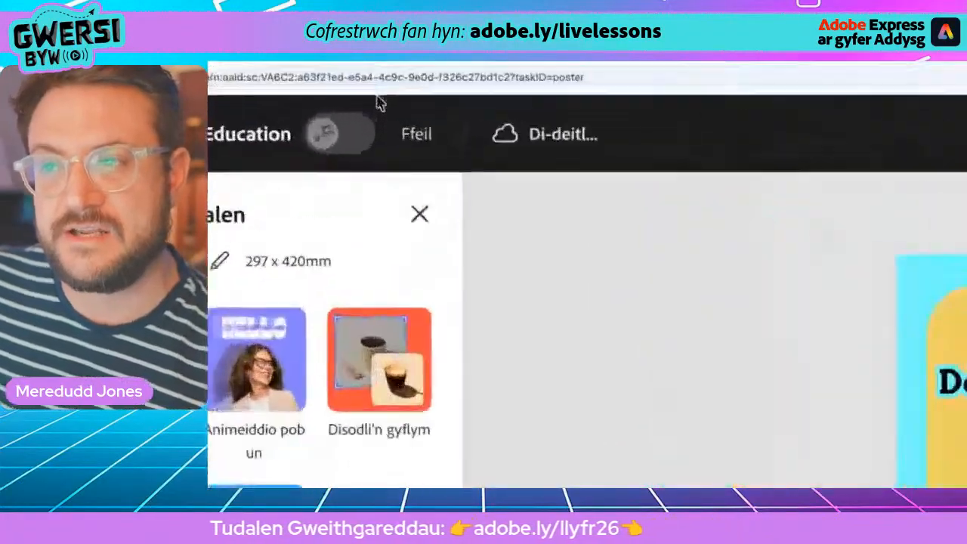
# - Rename the blue card's design file as "Cerdyn Top Trump 2026"
pyautogui.click(565, 134)
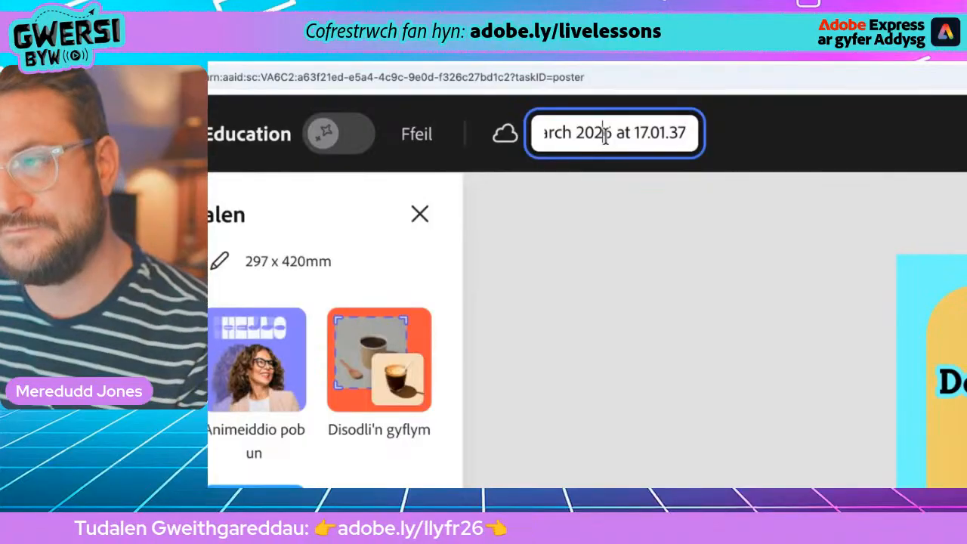
pyautogui.tripleClick(658, 138)
pyautogui.press('BackSpace')
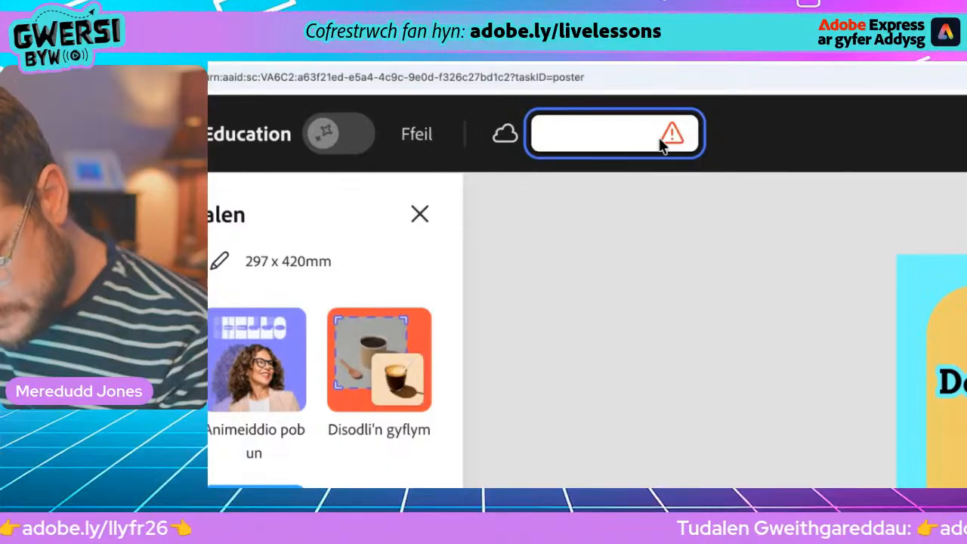
pyautogui.write('Cerdyn Top ')
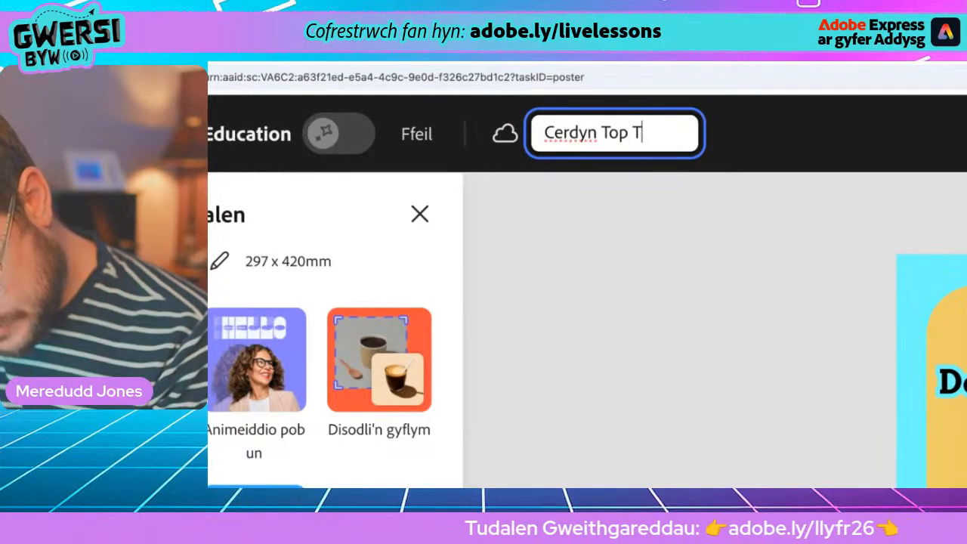
pyautogui.write('Trump ')
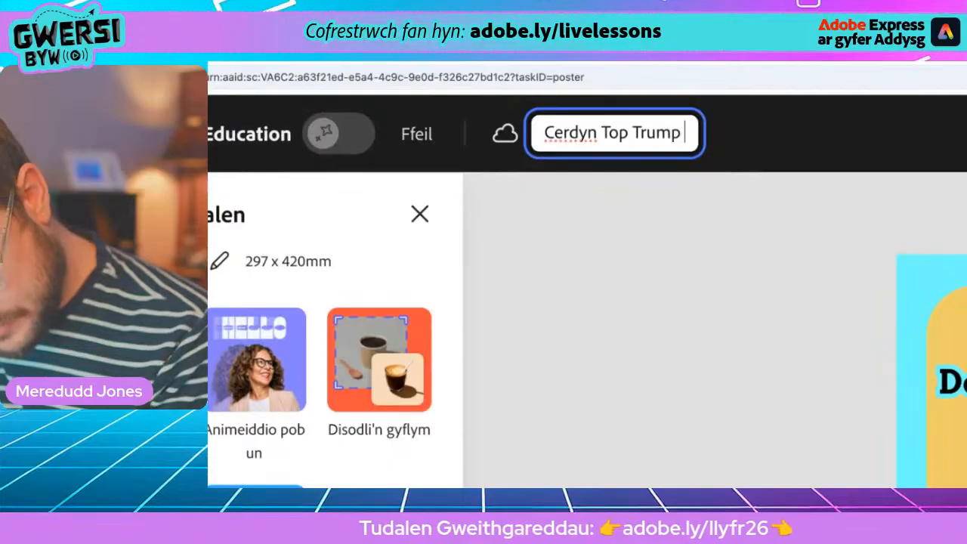
pyautogui.write('2026')
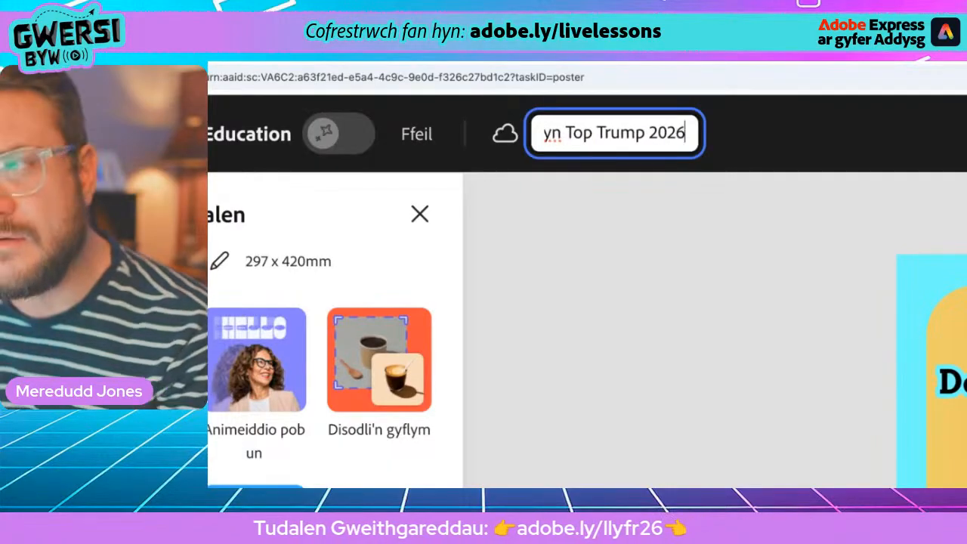
pyautogui.press('Return')
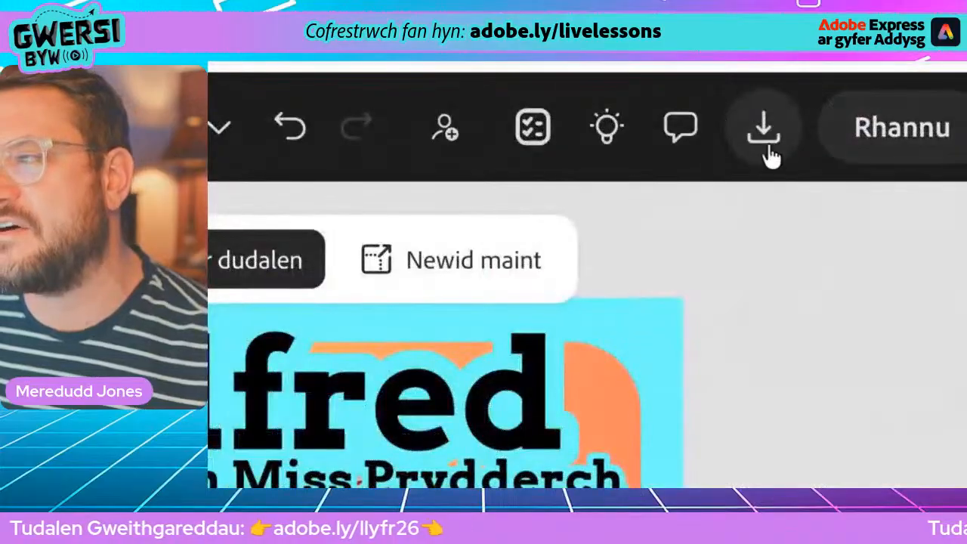
# - Review the file formats offered for downloading the card
pyautogui.click(815, 111)
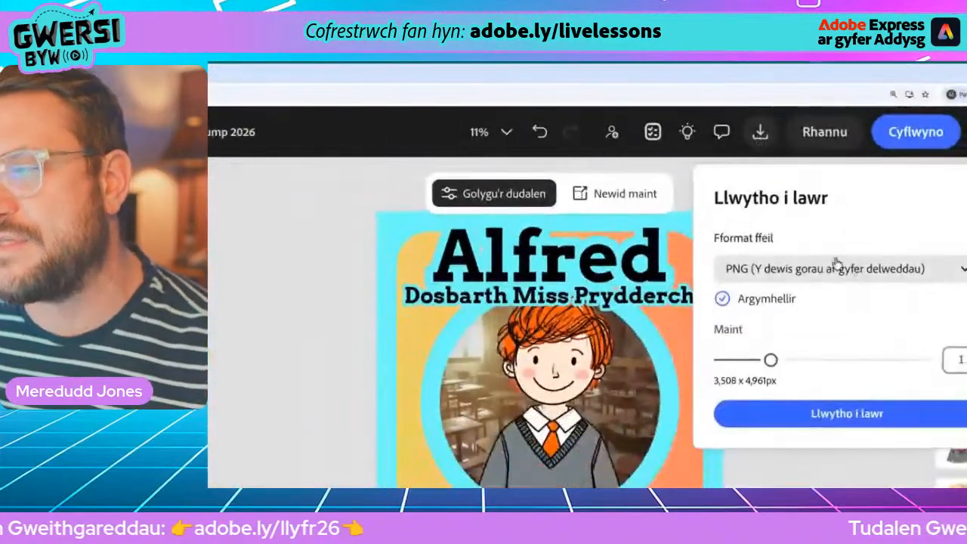
pyautogui.click(898, 338)
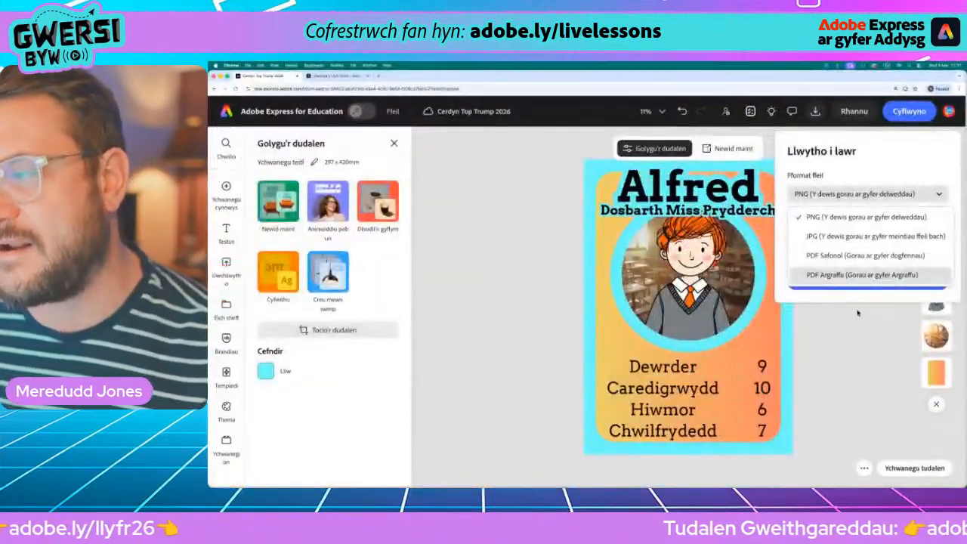
pyautogui.click(864, 148)
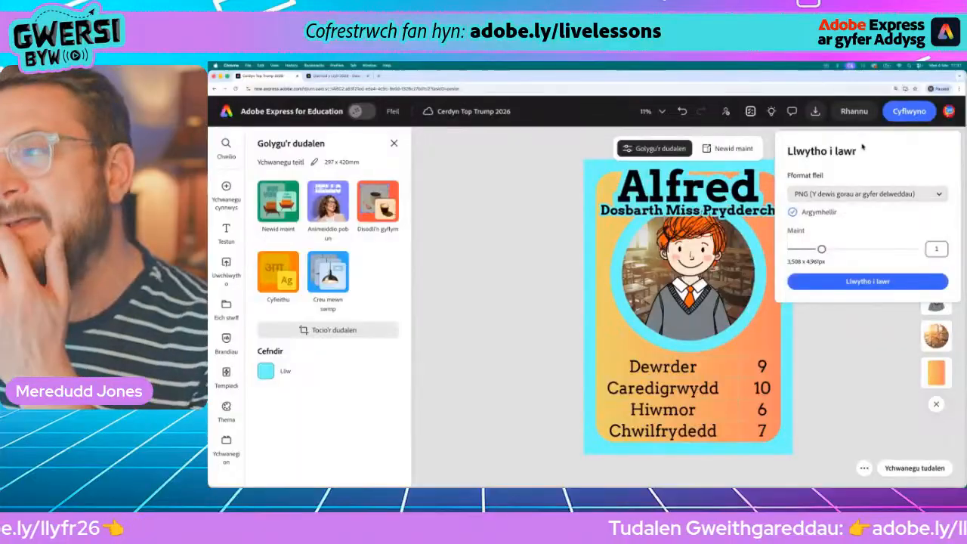
pyautogui.click(809, 328)
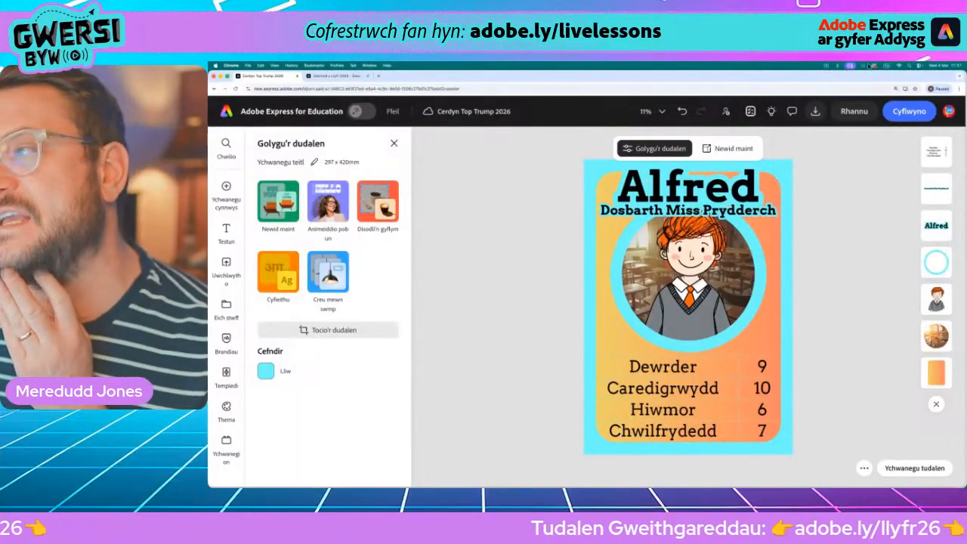
# - Review the file's sharing options and the settings for a view-only link
pyautogui.click(858, 115)
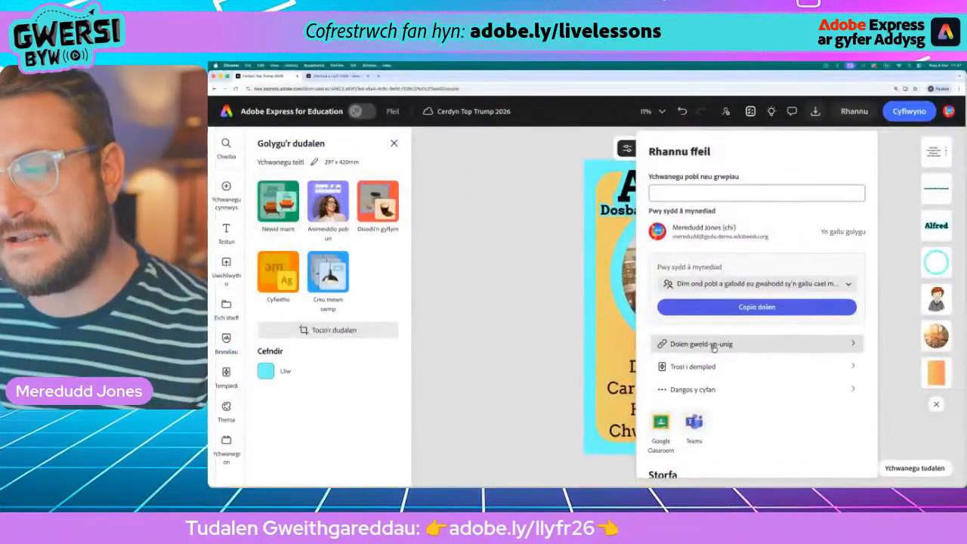
pyautogui.click(819, 344)
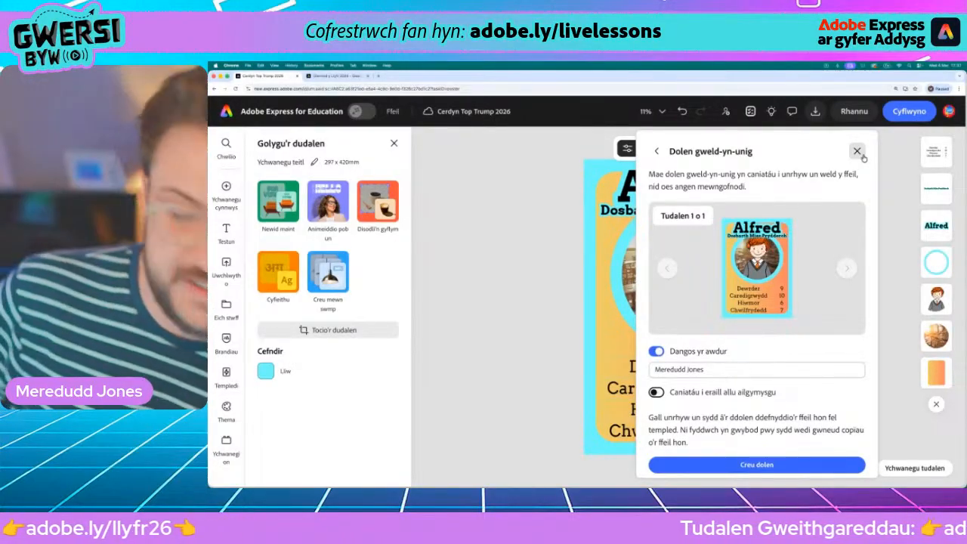
pyautogui.click(863, 155)
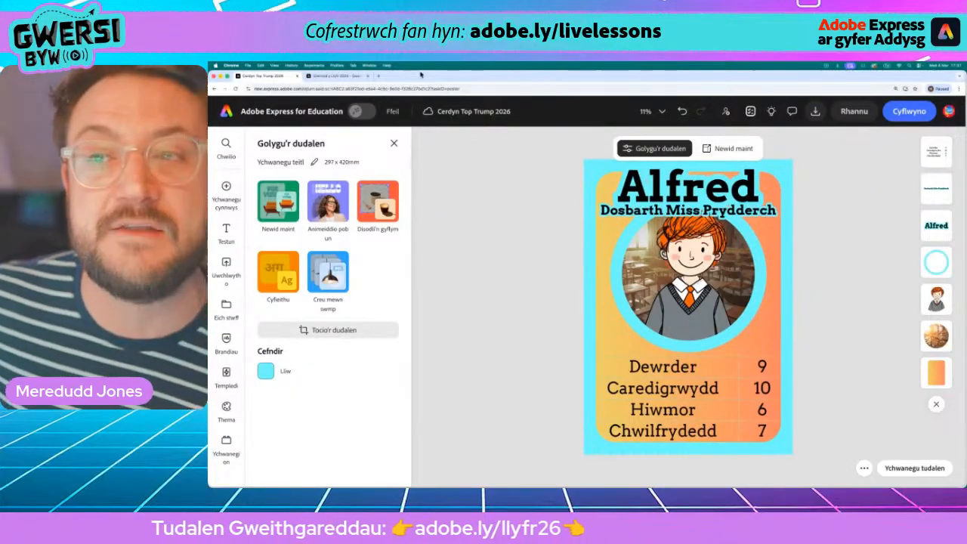
# - Switch to the lesson's activity web page and read the "Gweithgaredd 2: Fideo Esbonio" task
pyautogui.click(337, 75)
pyautogui.scroll(-3, 537, 244)
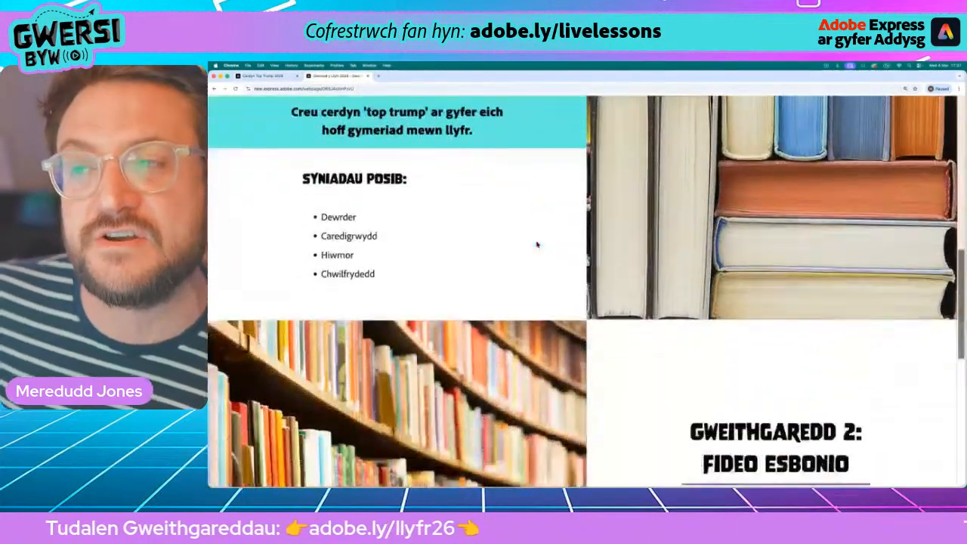
pyautogui.scroll(-5, 537, 244)
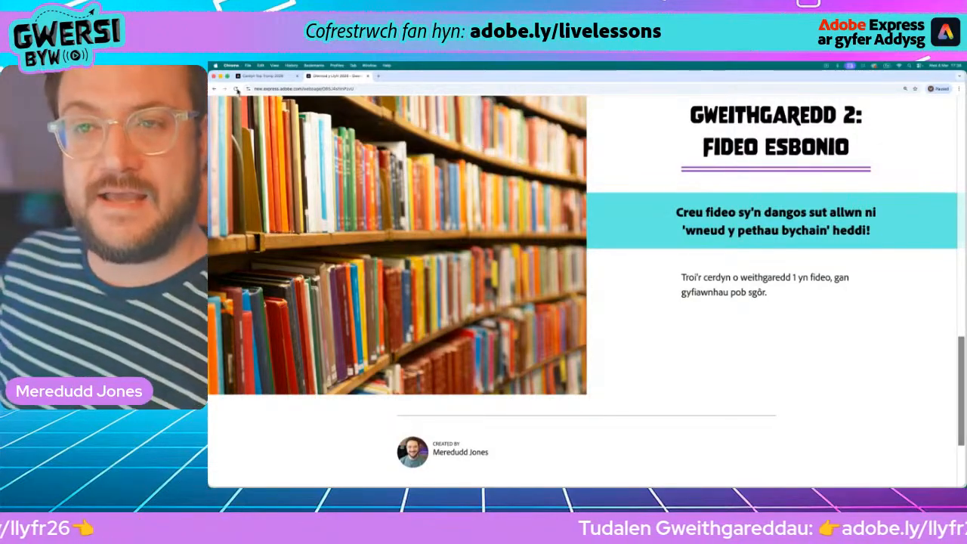
# - Return to the Cerdyn Top Trump 2026 design and duplicate the card page
pyautogui.click(252, 77)
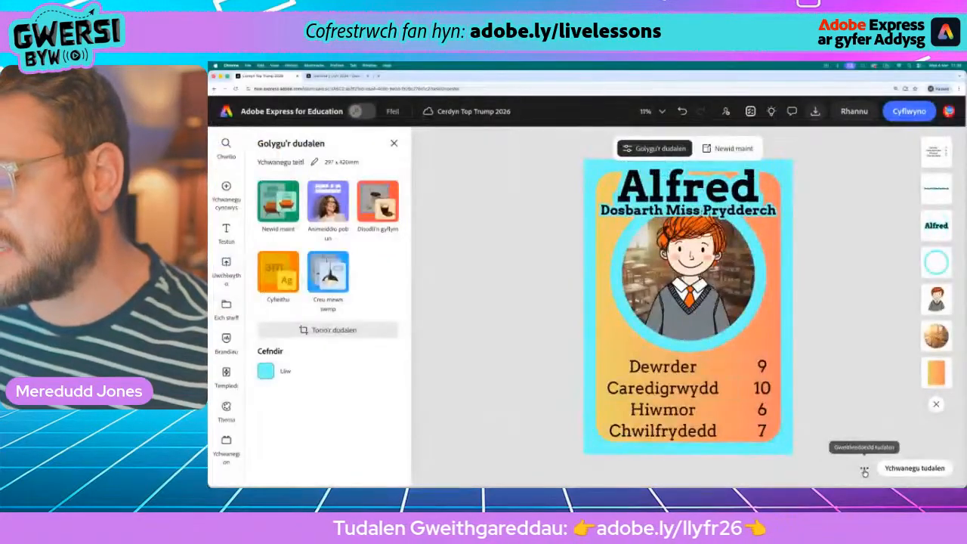
pyautogui.click(864, 469)
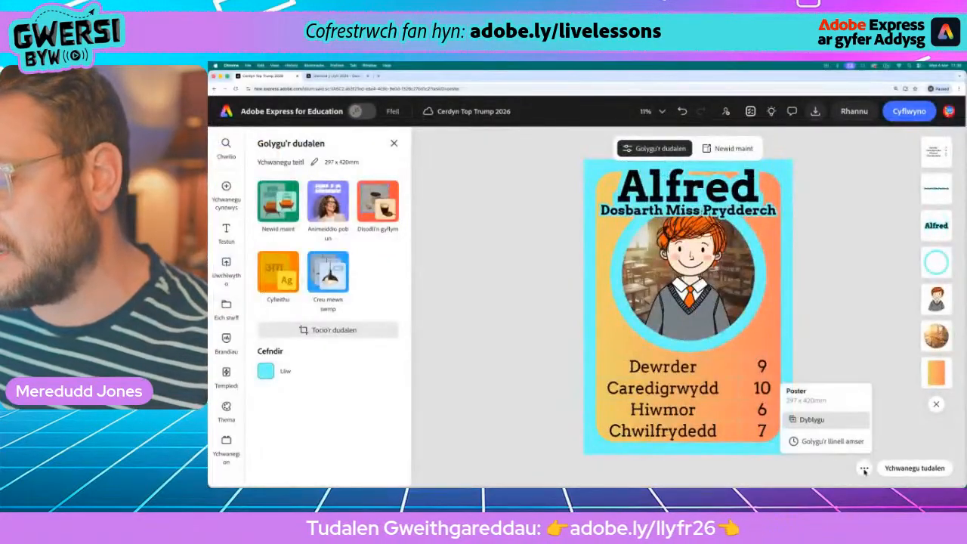
pyautogui.click(804, 419)
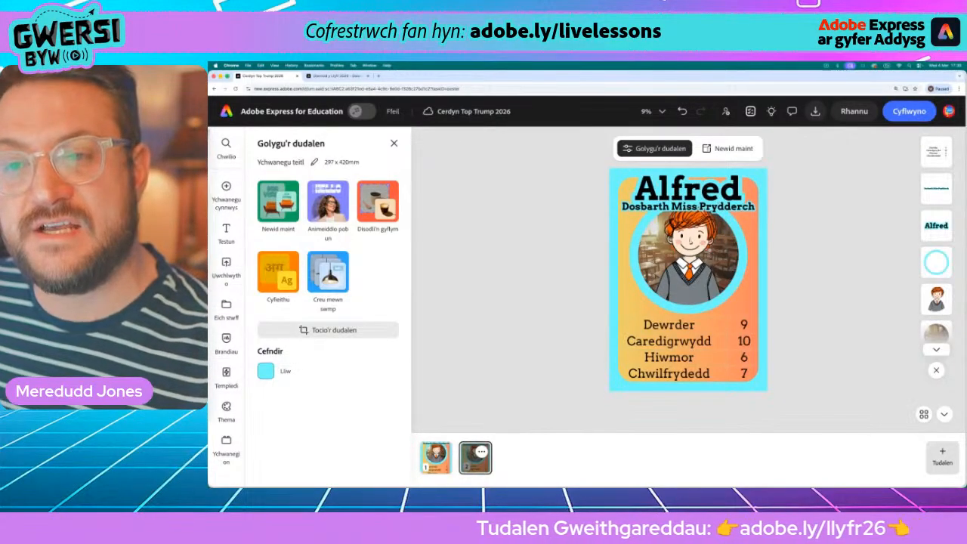
# - Open the video section of the media library for the duplicated page and look over the neighbouring media categories
pyautogui.click(225, 187)
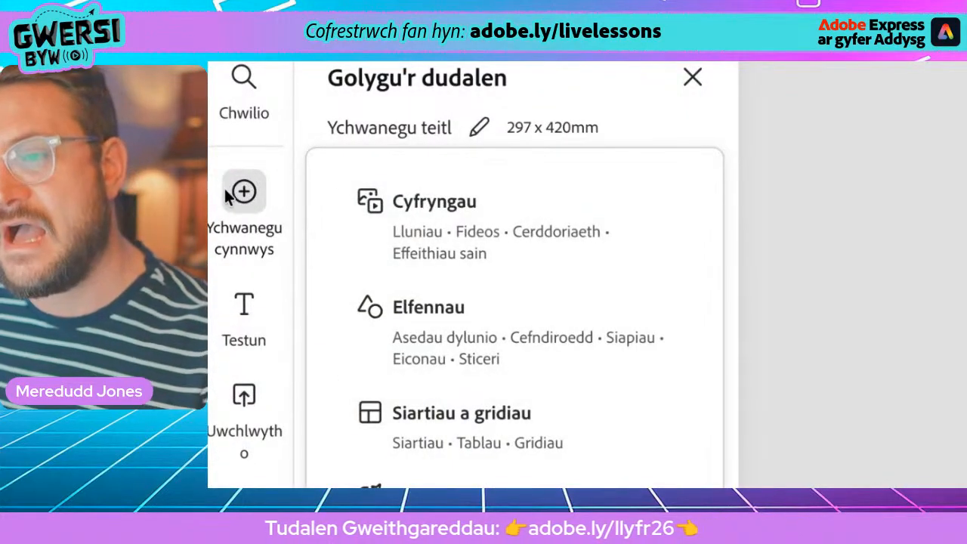
pyautogui.click(438, 220)
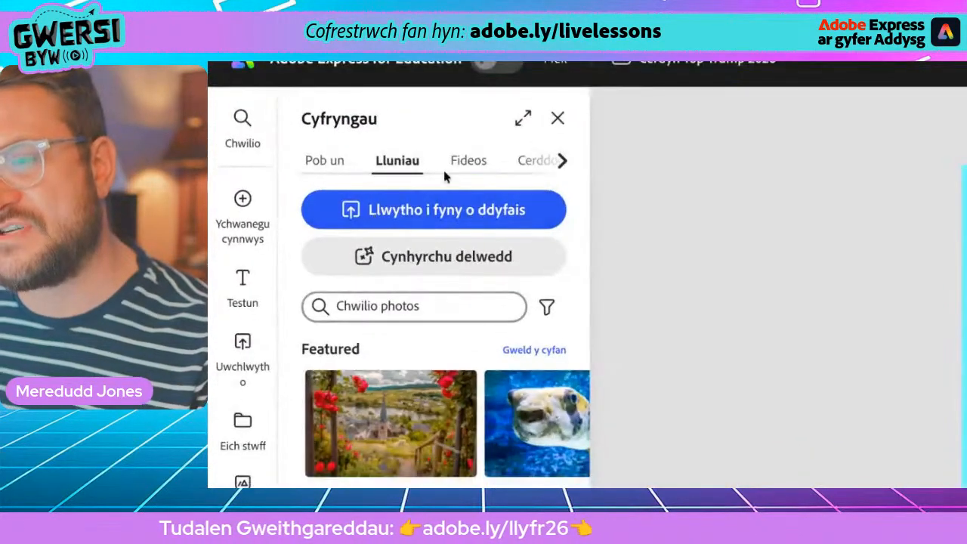
pyautogui.click(476, 165)
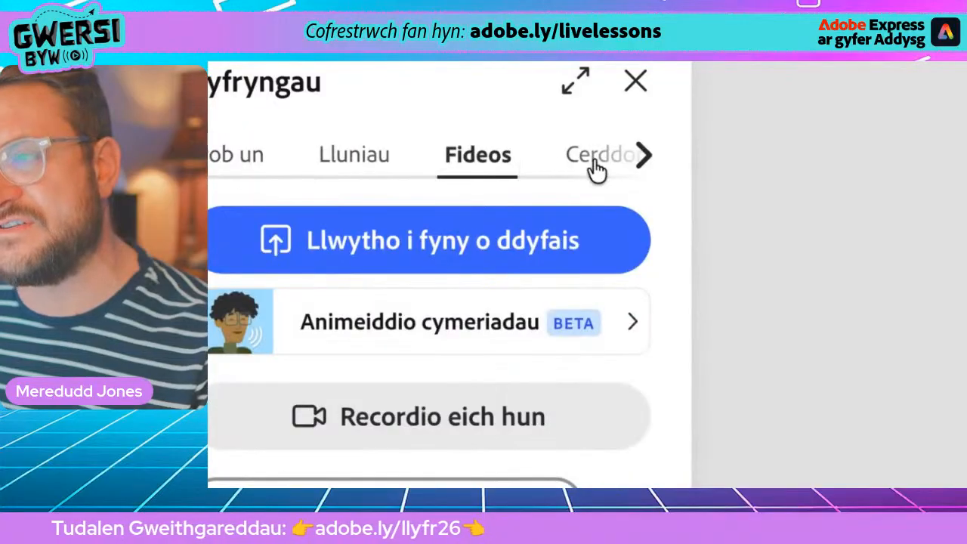
pyautogui.click(592, 160)
pyautogui.click(408, 172)
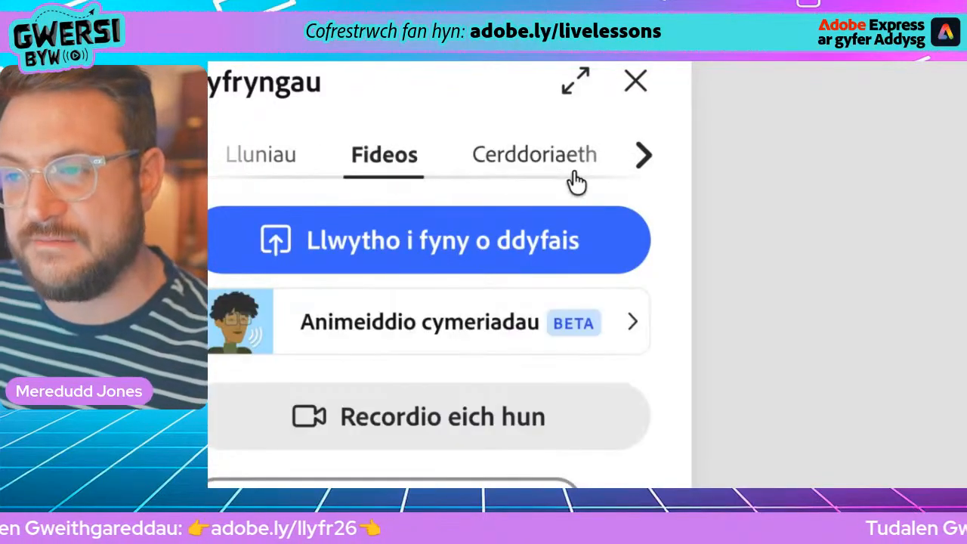
pyautogui.click(576, 179)
pyautogui.click(349, 173)
pyautogui.click(525, 174)
pyautogui.click(408, 172)
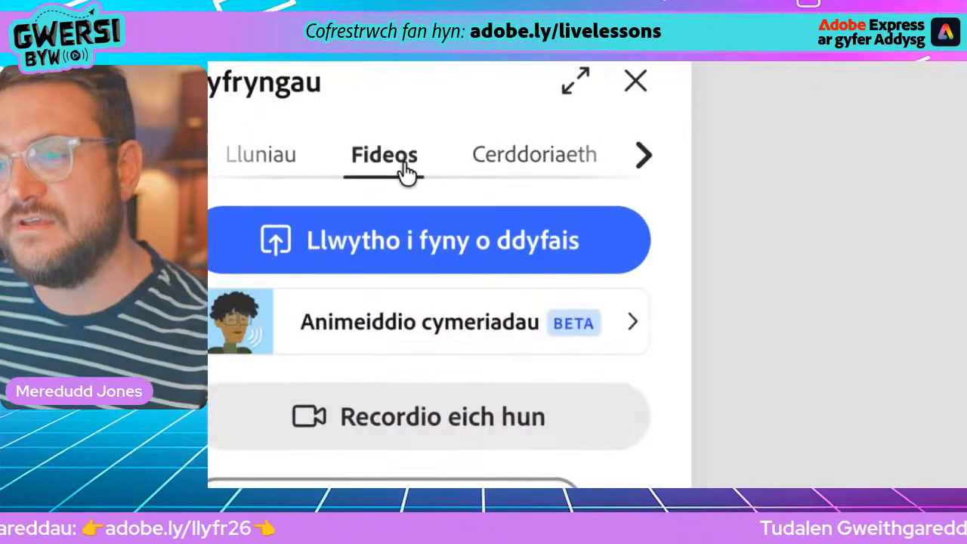
pyautogui.hscroll(2, 410, 172)
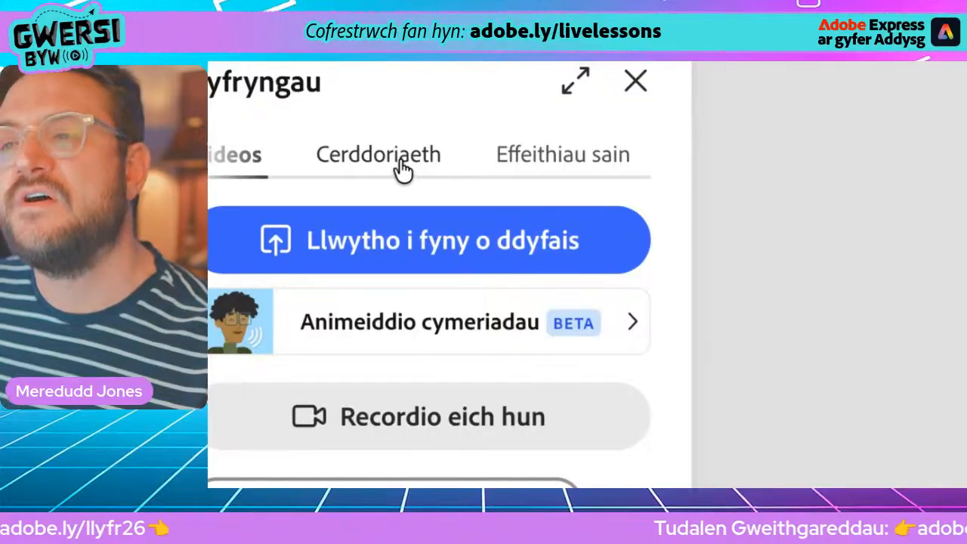
# - Look over the music (Cerddoriaeth) and sound effects (Effeithiau sain) categories of the media library and their voiceover recording option
pyautogui.click(403, 171)
pyautogui.click(557, 162)
pyautogui.click(371, 162)
pyautogui.click(596, 160)
pyautogui.click(321, 162)
pyautogui.click(557, 165)
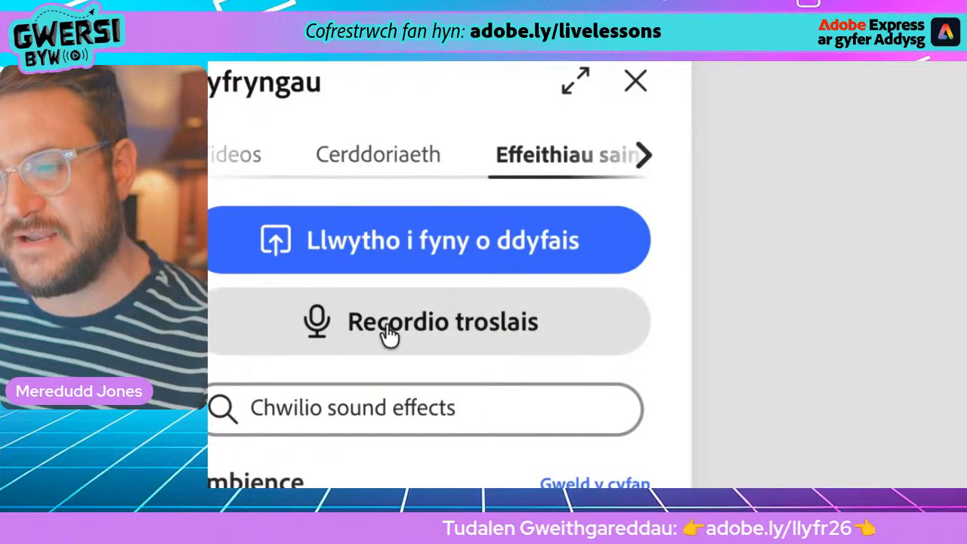
pyautogui.click(389, 170)
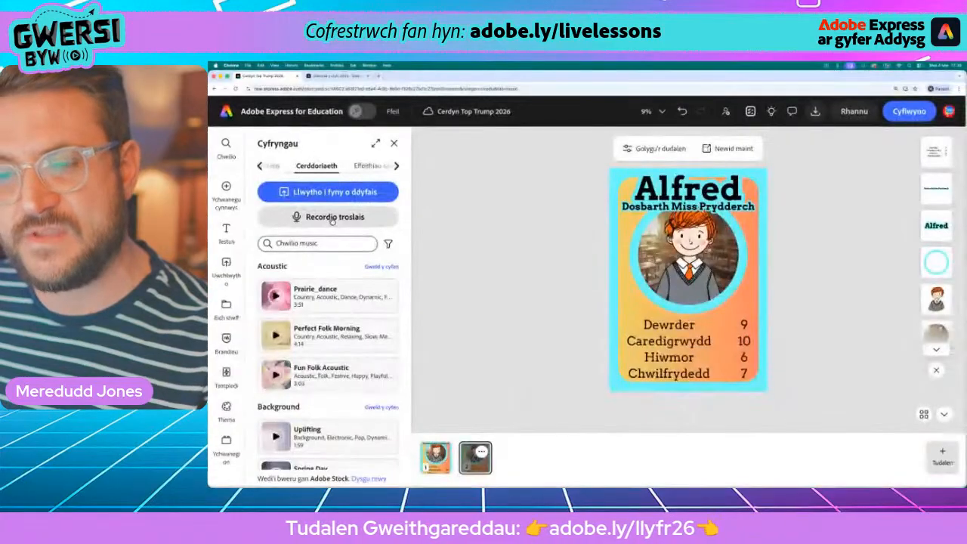
# - Record a voiceover of about 13 seconds with speech enhancement (Gwella lleferydd) on, and play it back from the start
pyautogui.click(435, 334)
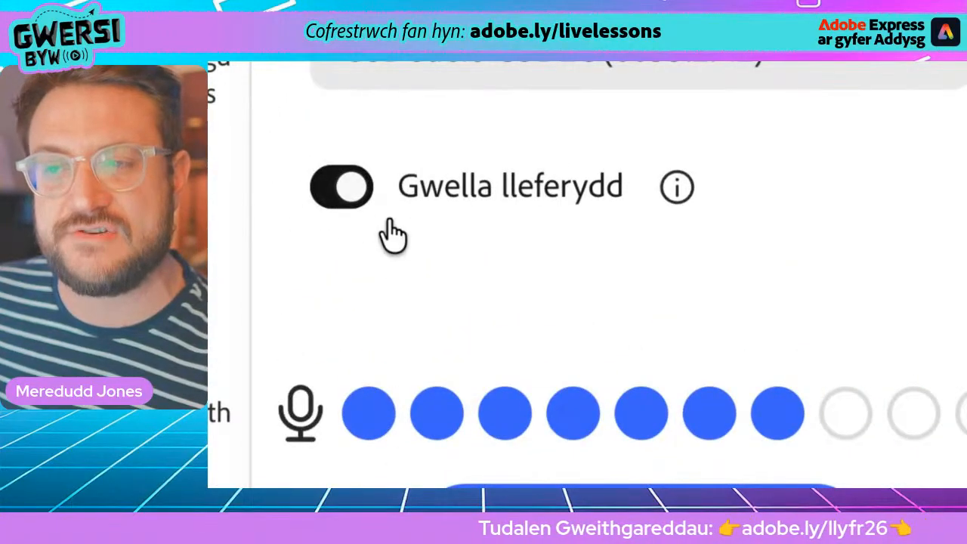
pyautogui.click(352, 195)
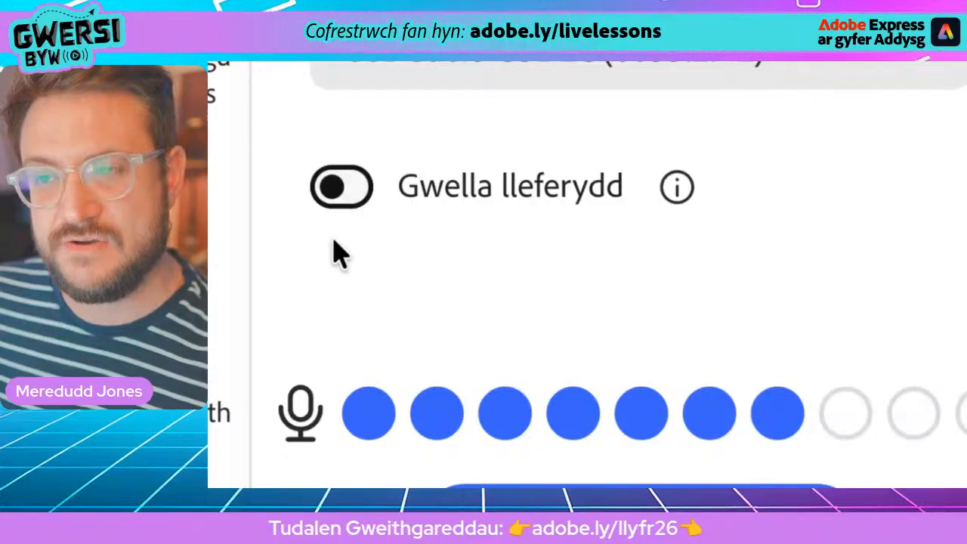
pyautogui.click(344, 202)
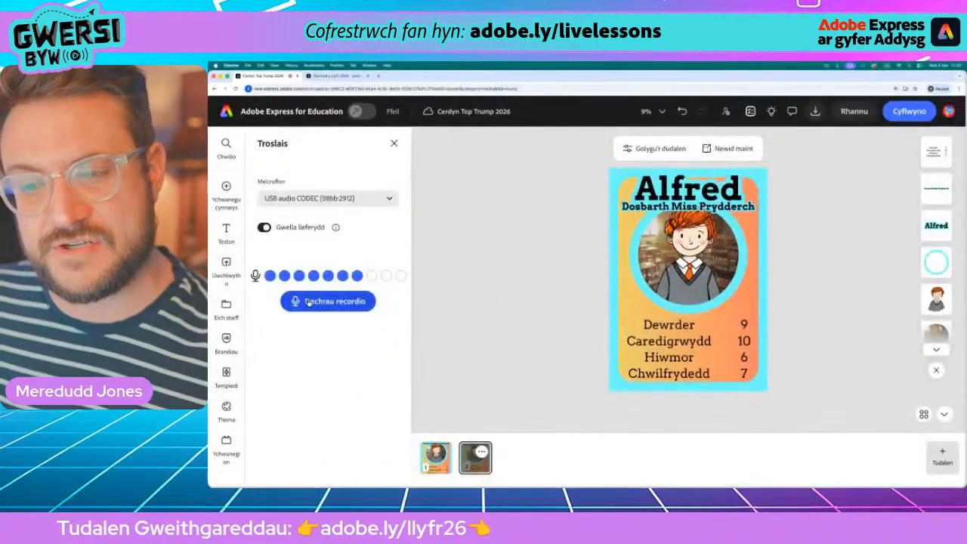
pyautogui.click(328, 300)
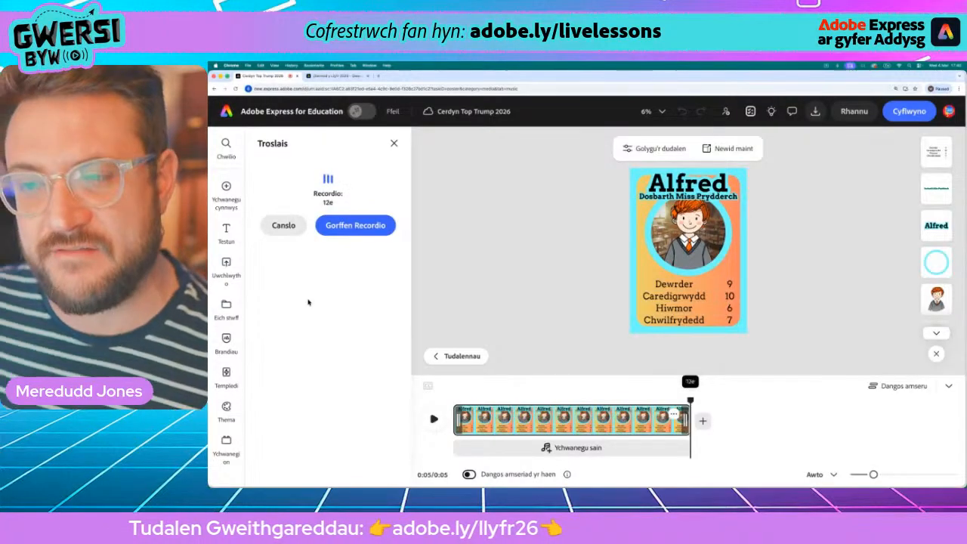
pyautogui.click(352, 226)
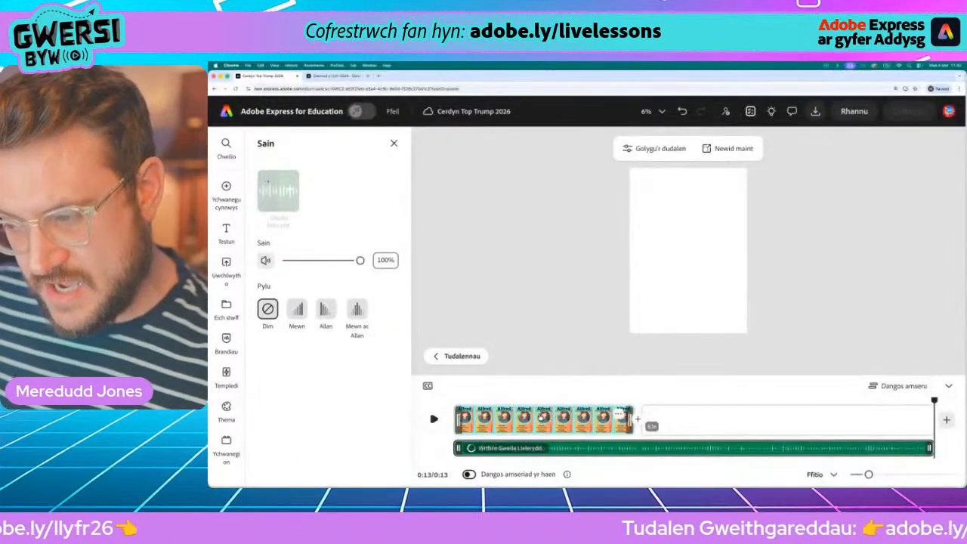
pyautogui.moveTo(935, 400); pyautogui.dragTo(318, 413)
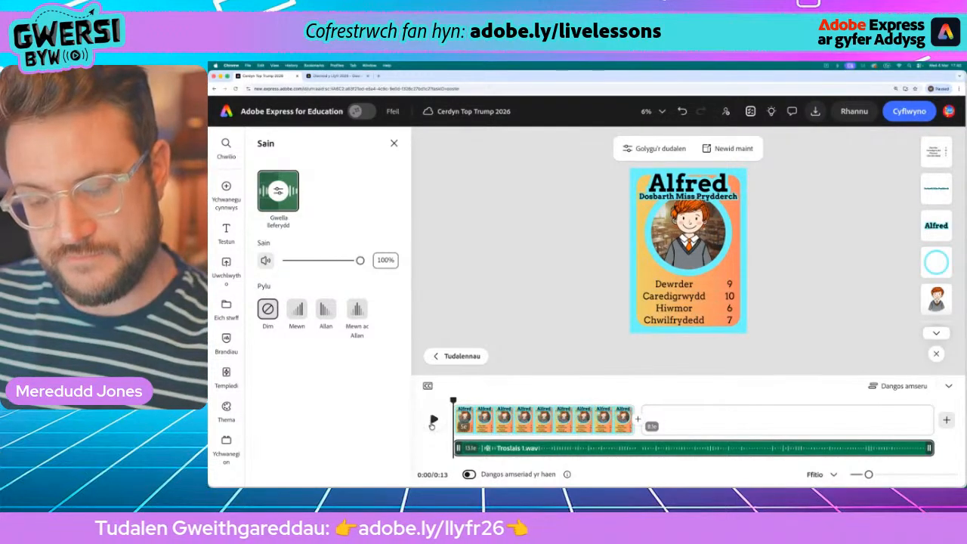
pyautogui.click(435, 420)
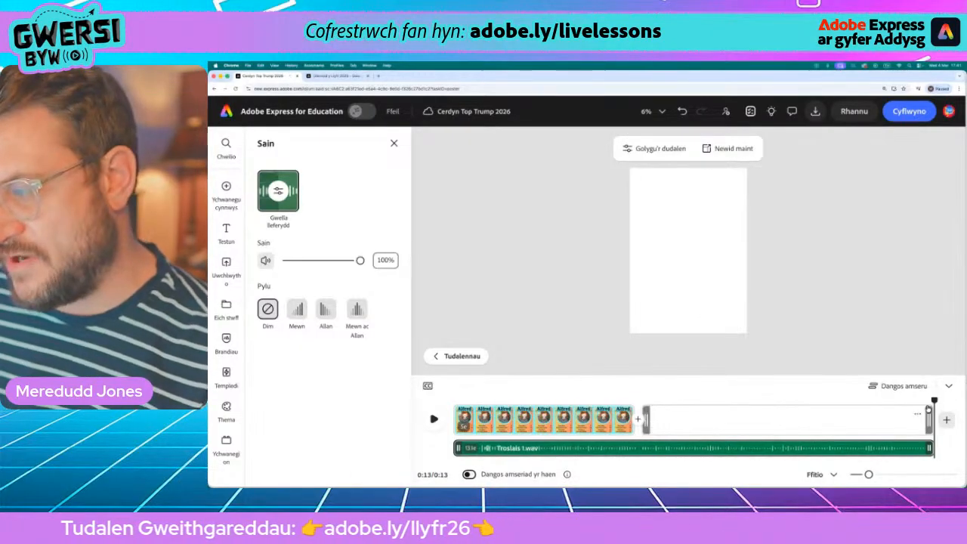
# - Lengthen the card scene on the timeline to about 13.3 seconds so it covers the whole voiceover
pyautogui.click(568, 418)
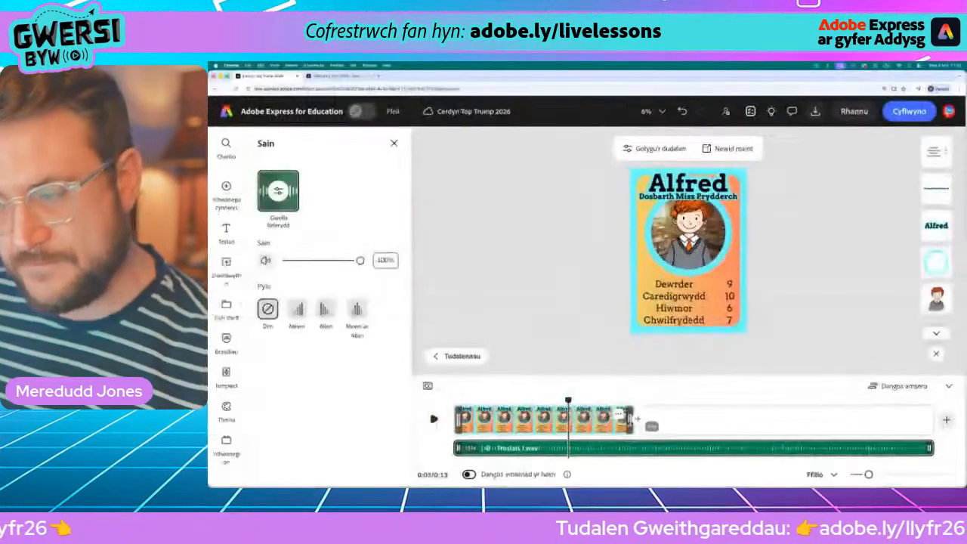
pyautogui.moveTo(637, 418); pyautogui.dragTo(896, 429)
pyautogui.hscroll(-1, 488, 429)
pyautogui.hscroll(-1, 487, 429)
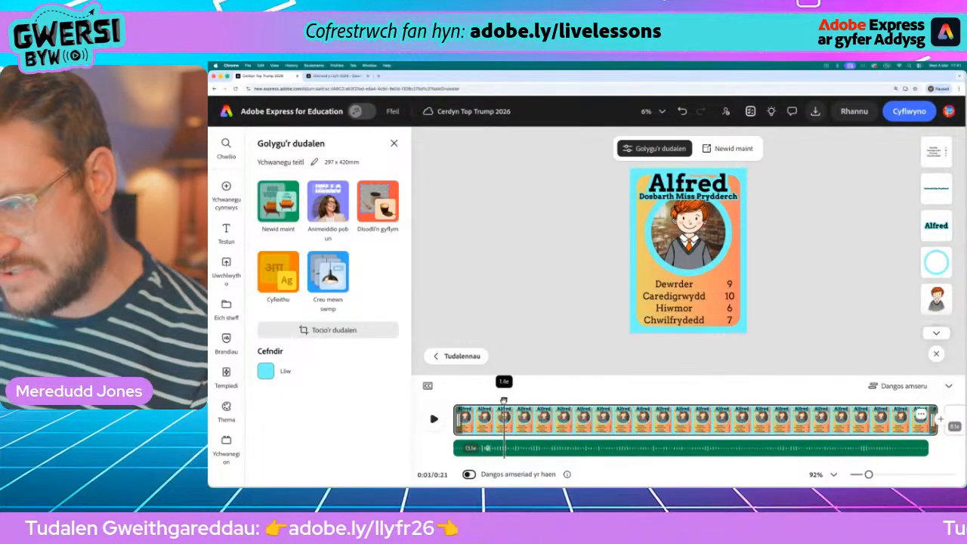
# - Delete the blank scene after the card scene on the timeline
pyautogui.hscroll(3, 873, 425)
pyautogui.hscroll(6, 873, 425)
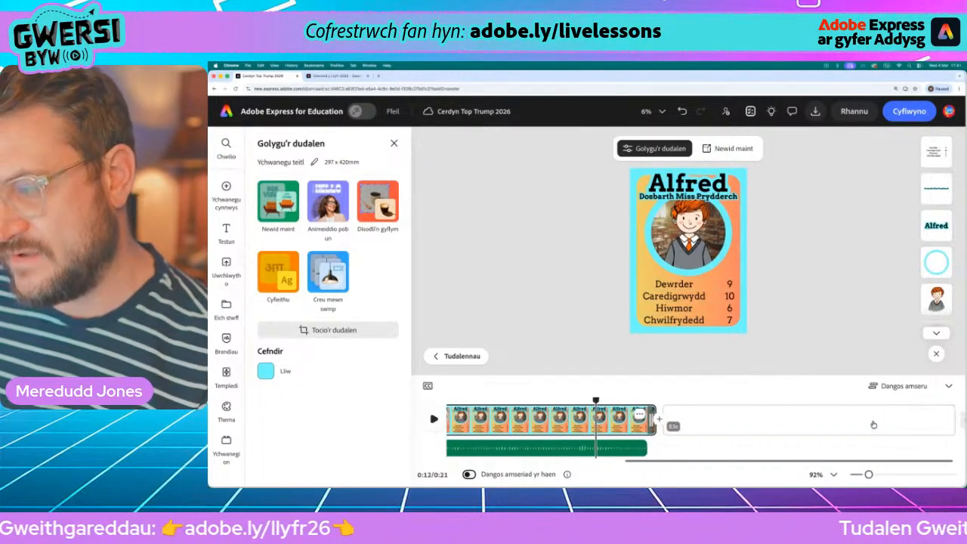
pyautogui.click(778, 425)
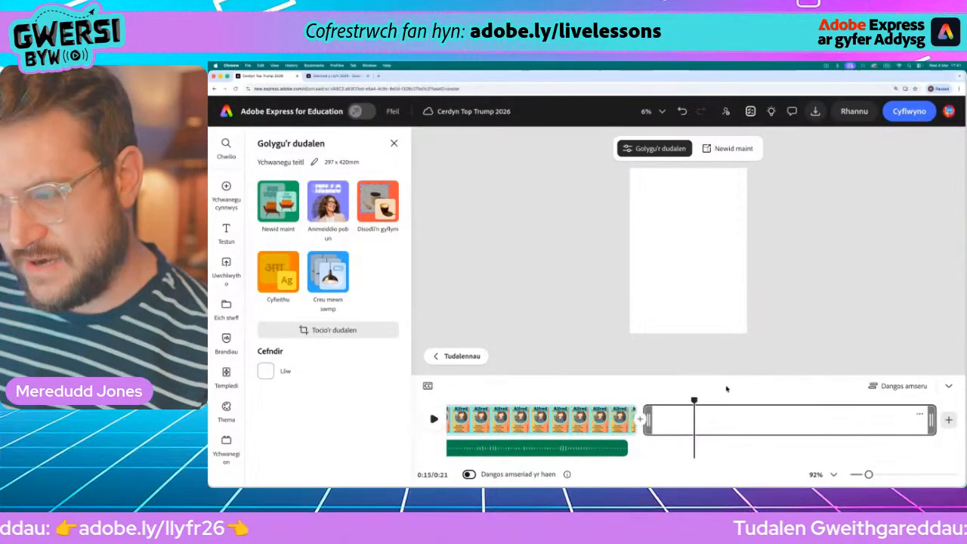
pyautogui.click(920, 414)
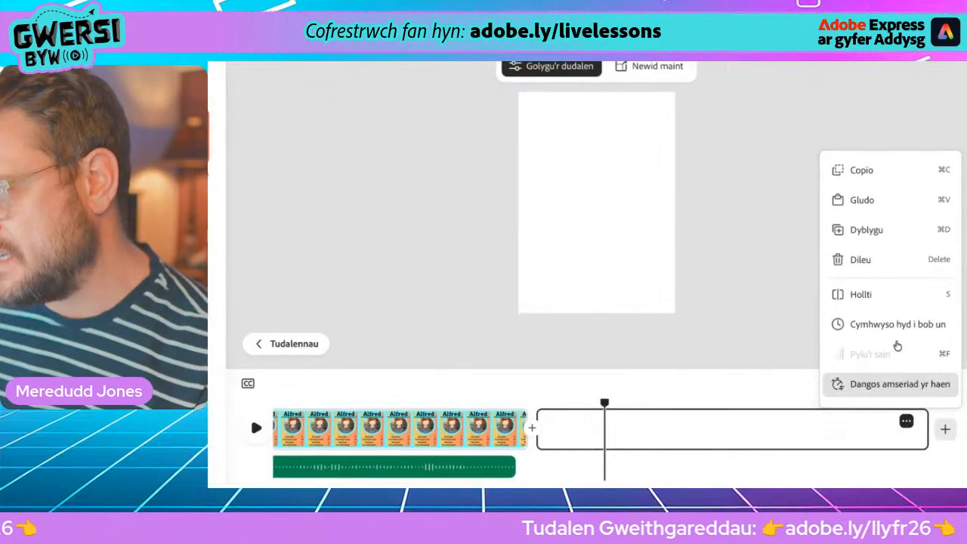
pyautogui.click(850, 215)
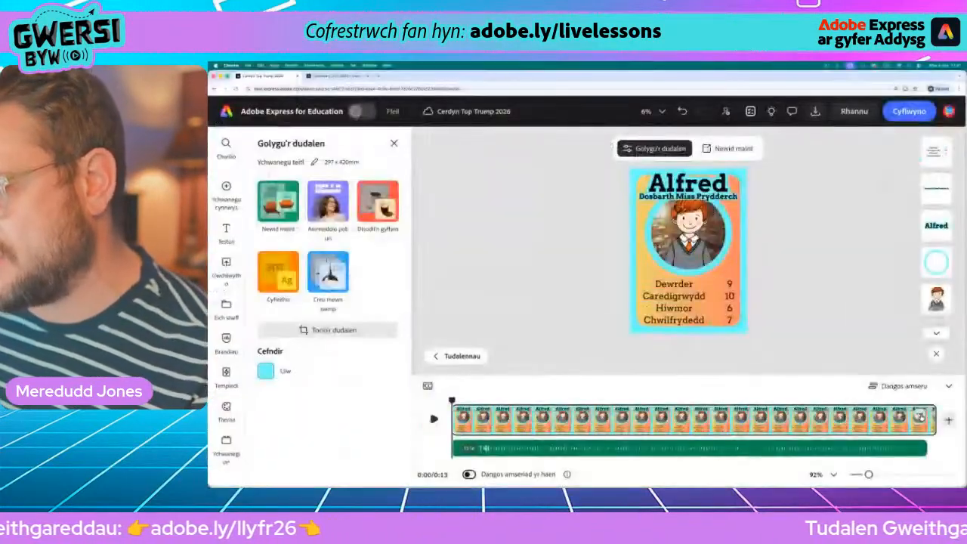
# - Duplicate the card scene on the timeline and bring the copy into view
pyautogui.click(779, 276)
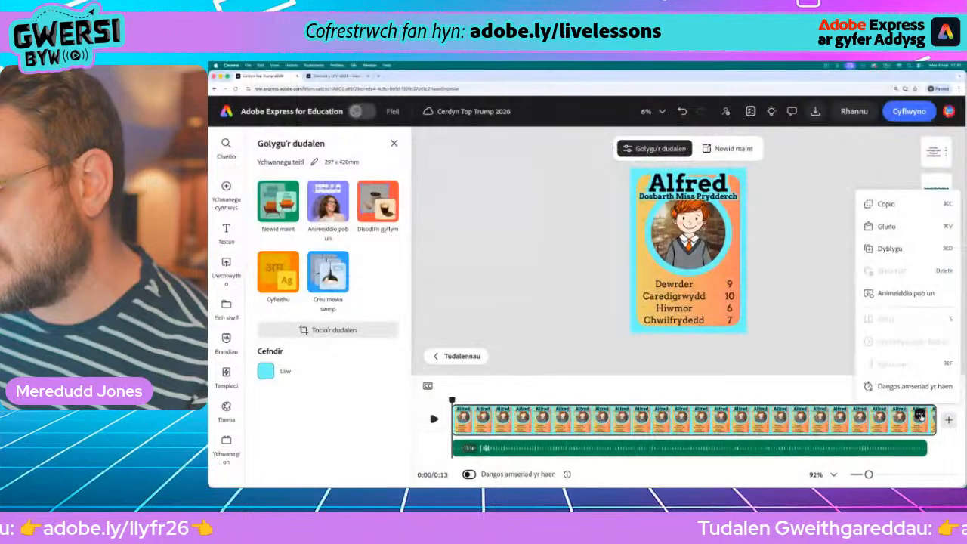
pyautogui.click(889, 248)
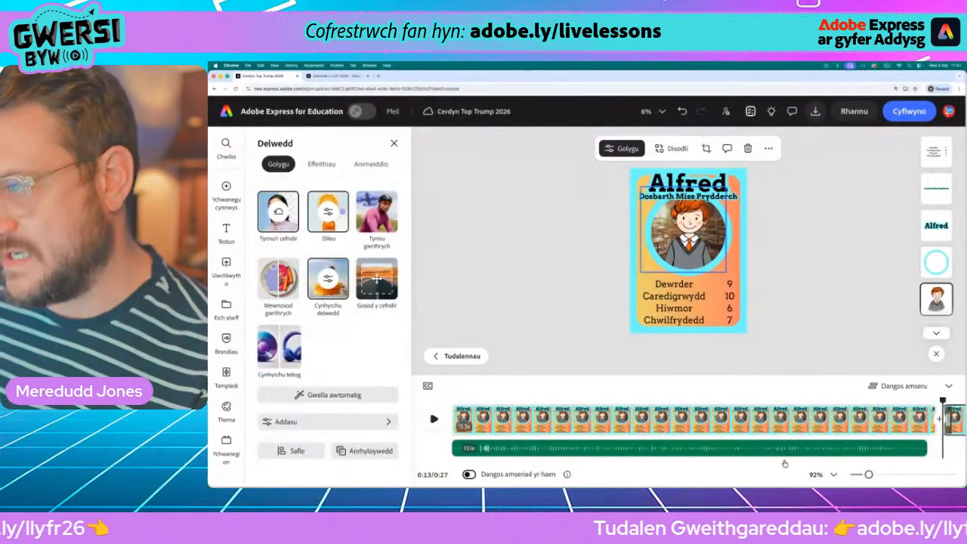
pyautogui.hscroll(5, 758, 447)
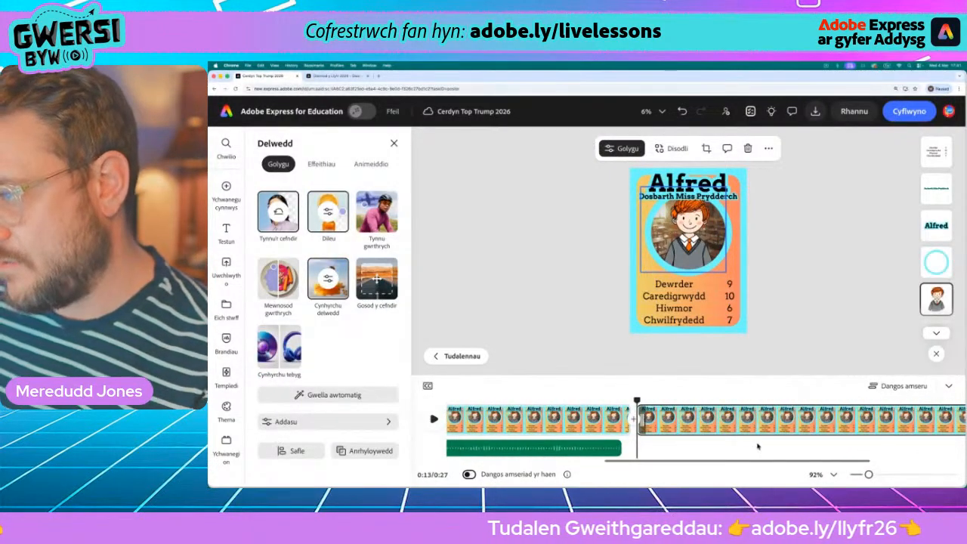
pyautogui.hscroll(4, 758, 447)
pyautogui.hscroll(-3, 800, 439)
pyautogui.hscroll(4, 800, 438)
pyautogui.hscroll(-3, 680, 423)
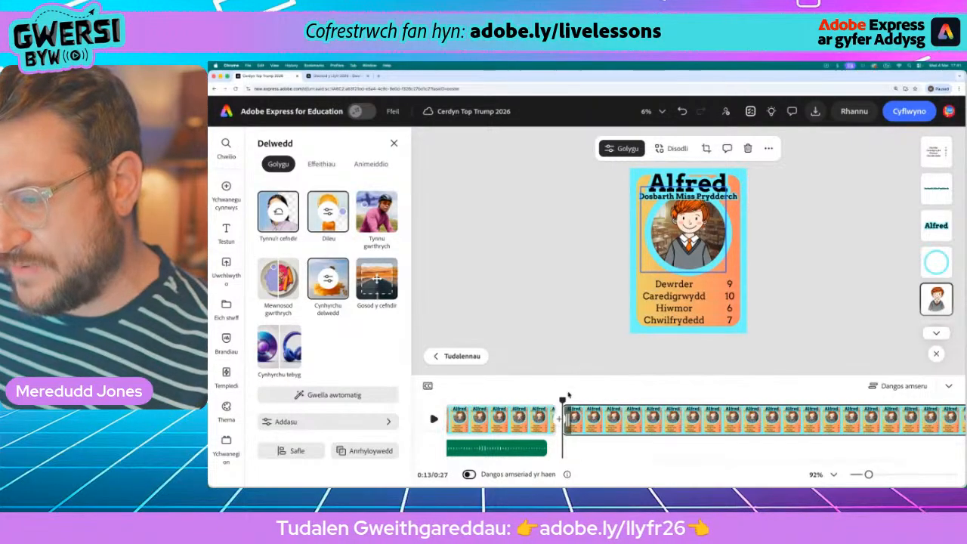
# - Remove the class subtitle and the stats table from the card in the second scene
pyautogui.moveTo(563, 400); pyautogui.dragTo(596, 400)
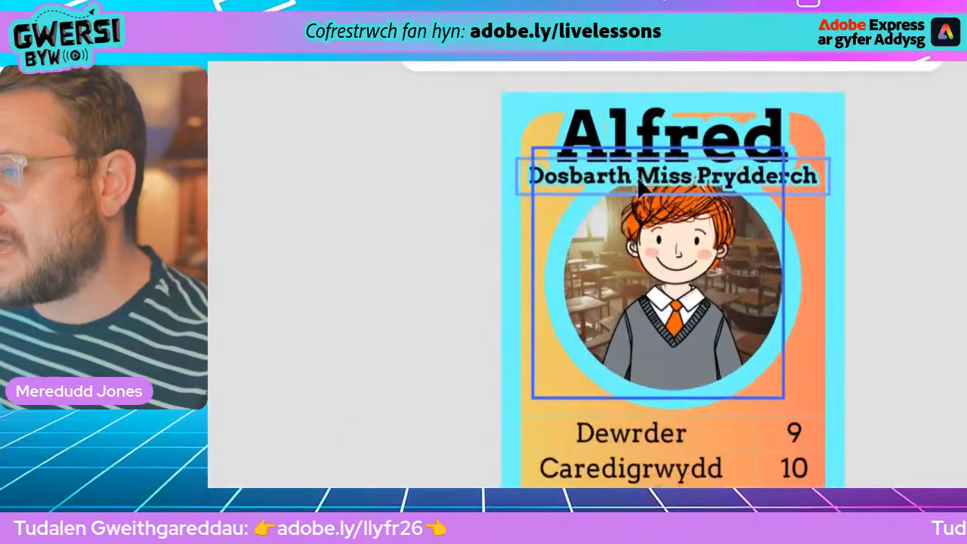
pyautogui.click(655, 172)
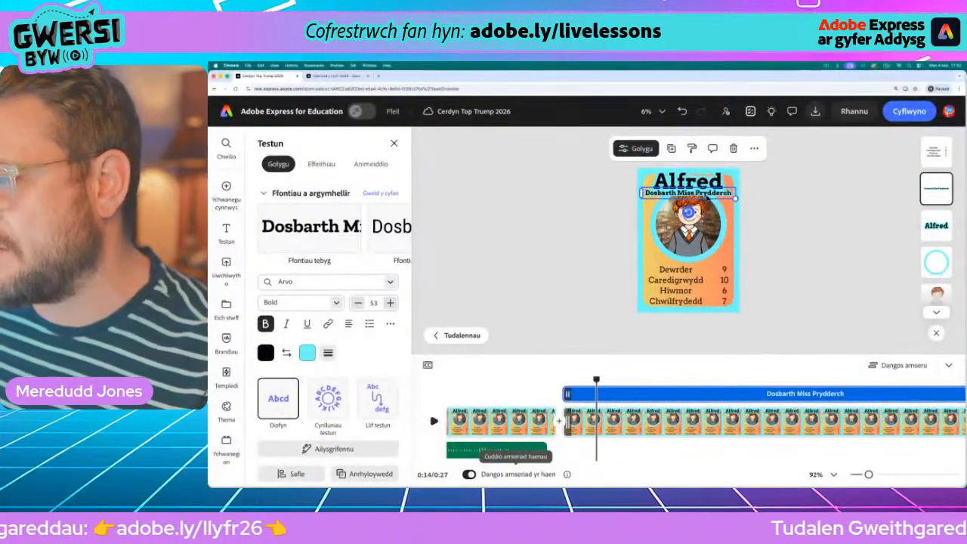
pyautogui.scroll(2, 691, 190)
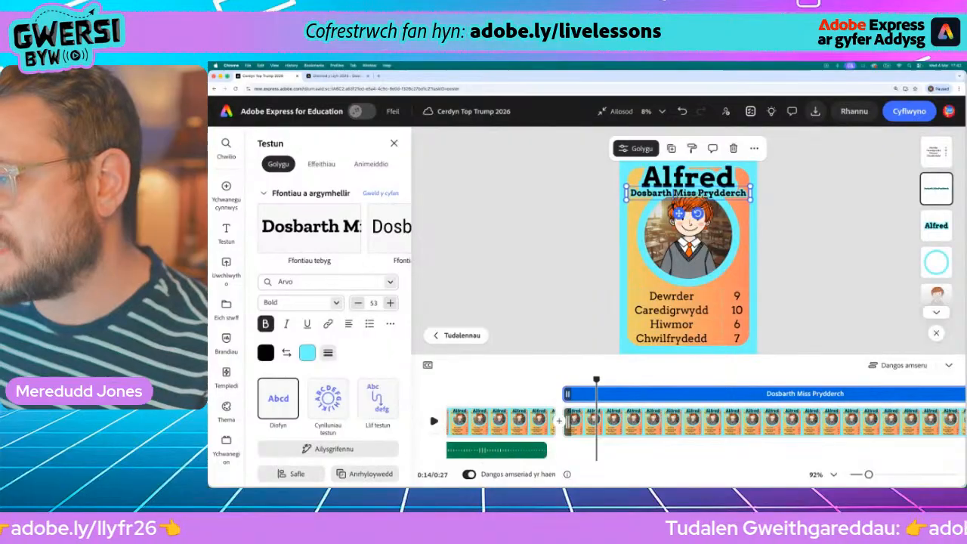
pyautogui.press('Delete')
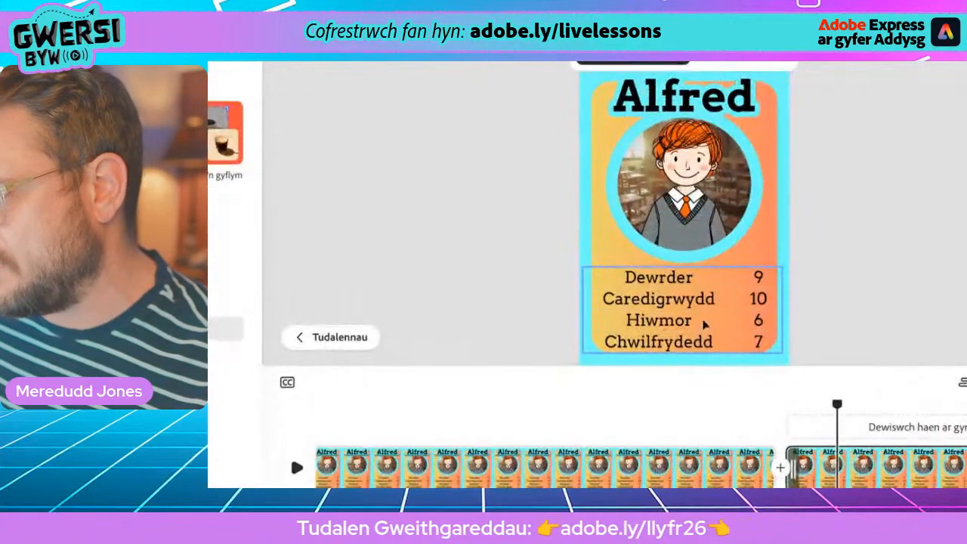
pyautogui.doubleClick(672, 324)
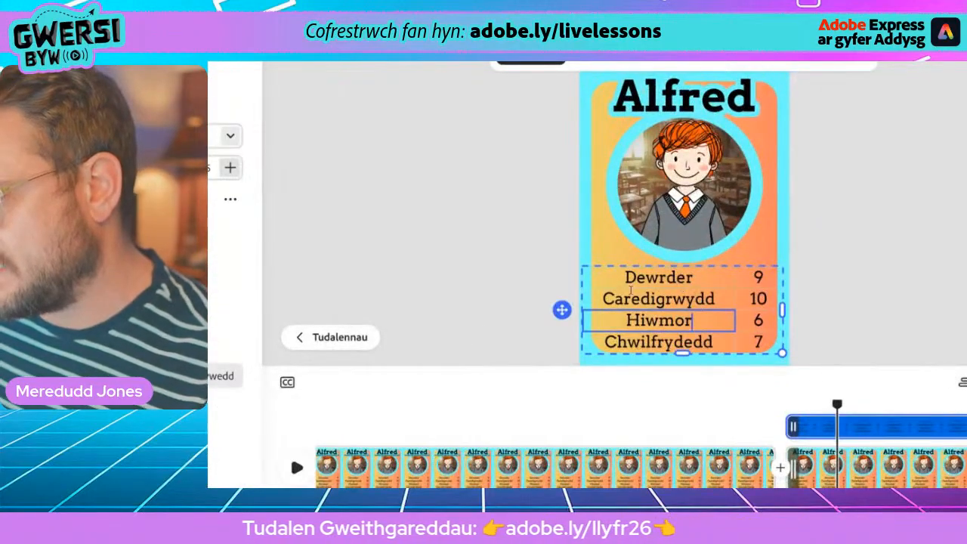
pyautogui.press('Escape')
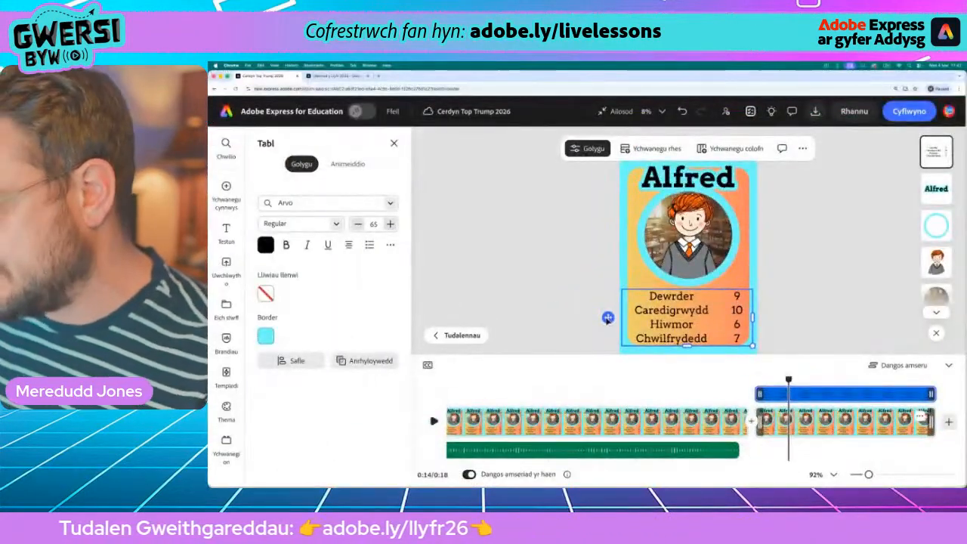
pyautogui.press('Delete')
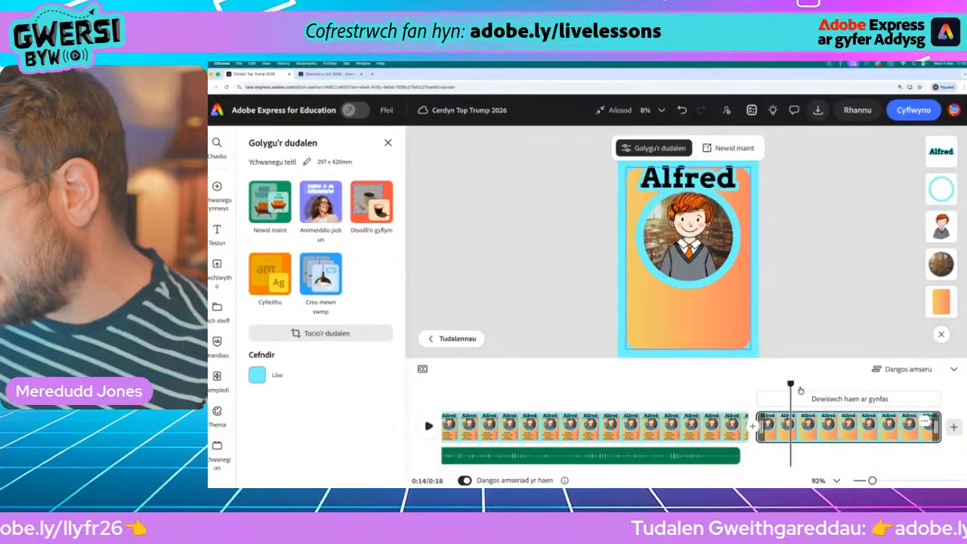
# - Replace the character's name in the second scene's heading with "Dewrder"
pyautogui.moveTo(781, 385); pyautogui.dragTo(819, 384)
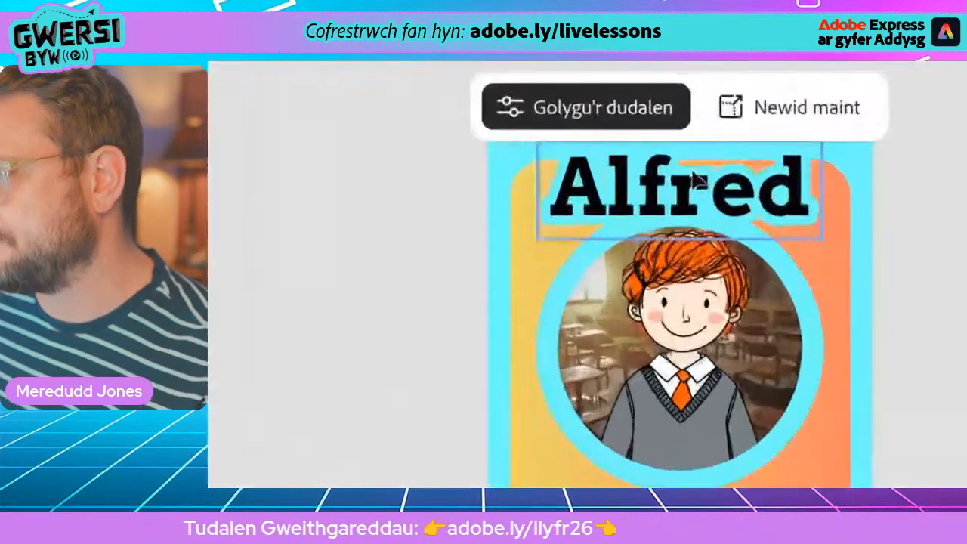
pyautogui.click(690, 180)
pyautogui.click(691, 180)
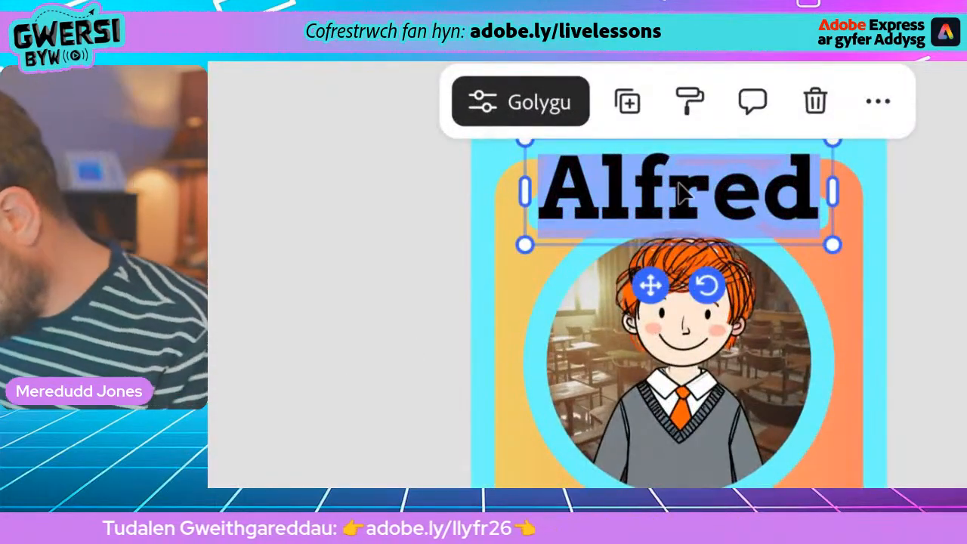
pyautogui.write('Dewrder')
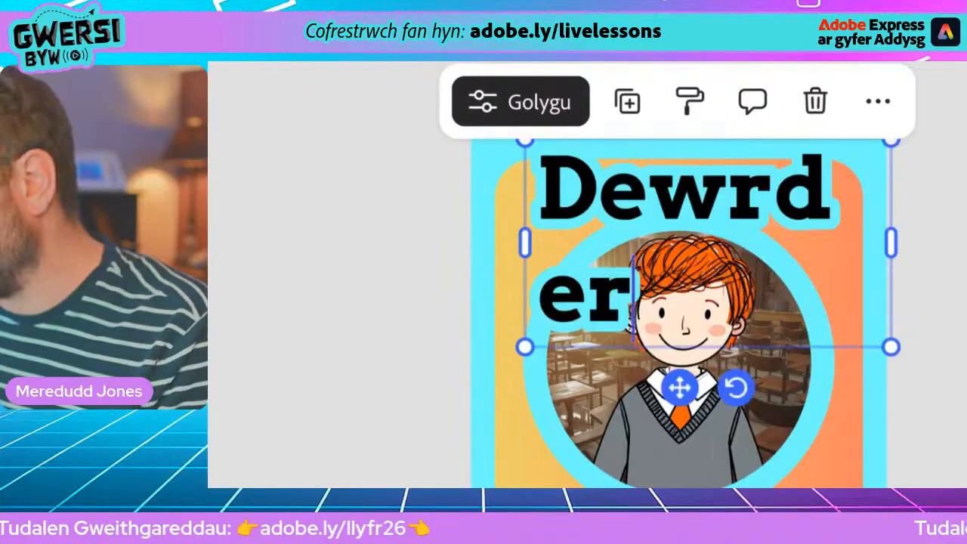
# - Resize the "Dewrder" heading to about size 138 so it fits on one line across the card, and adjust its position
pyautogui.moveTo(892, 347); pyautogui.dragTo(801, 295)
pyautogui.moveTo(802, 219); pyautogui.dragTo(859, 217)
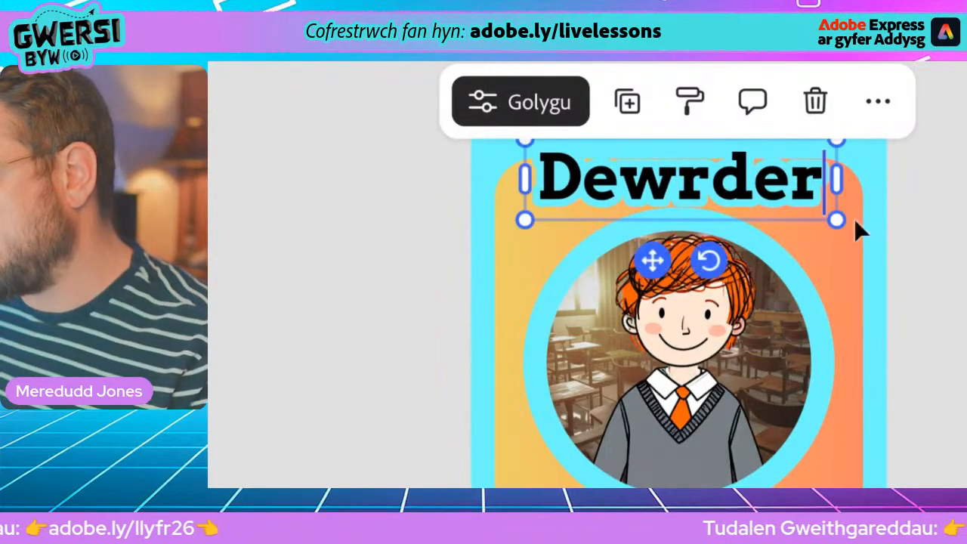
pyautogui.moveTo(836, 220)
pyautogui.mouseDown()
pyautogui.moveTo(866, 237)
pyautogui.moveTo(848, 224)
pyautogui.mouseUp()
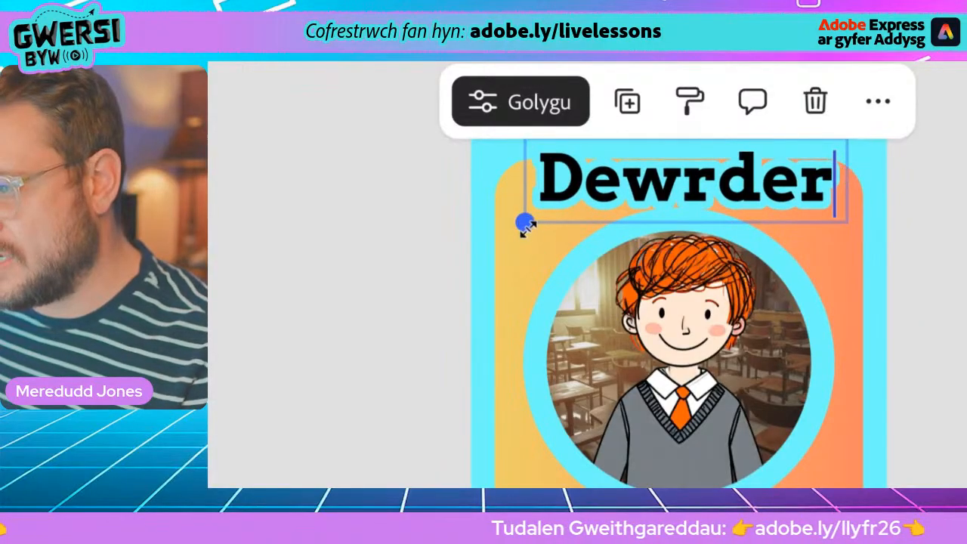
pyautogui.moveTo(525, 222); pyautogui.dragTo(512, 223)
pyautogui.press('Down')
pyautogui.press('Down')
pyautogui.press('Up')
pyautogui.press('Down')
pyautogui.press('Up')
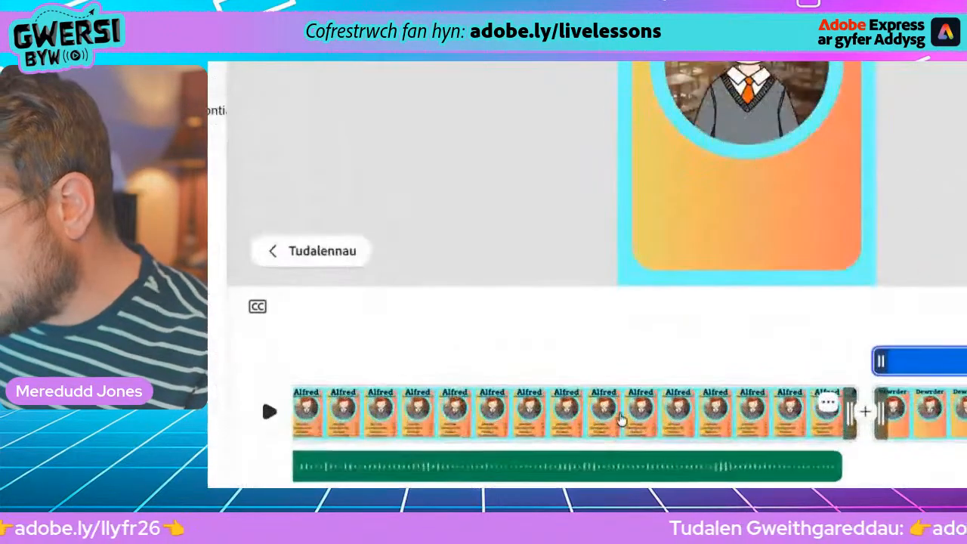
# - Place a copy of the "Dewrder" heading below the portrait in the second scene and change the copy's text to "9"
pyautogui.click(629, 422)
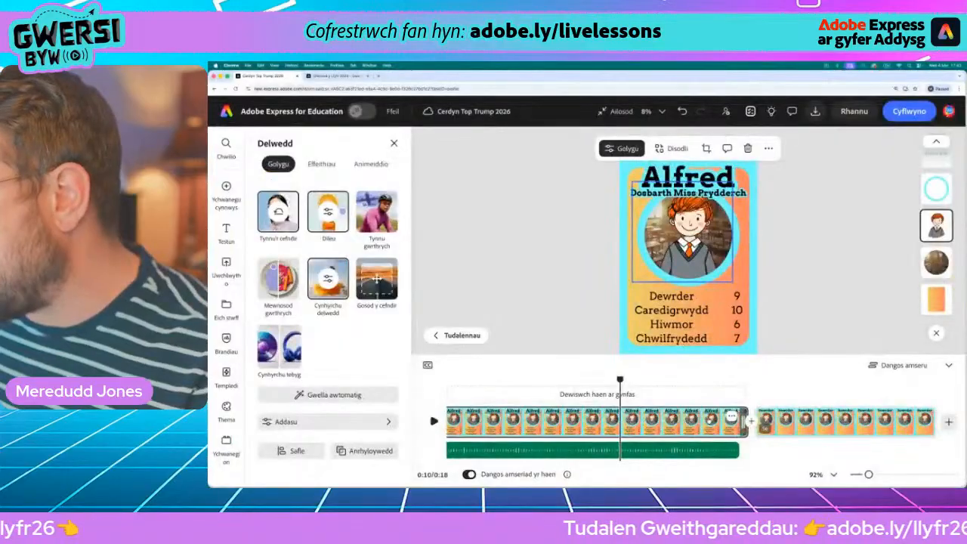
pyautogui.click(824, 422)
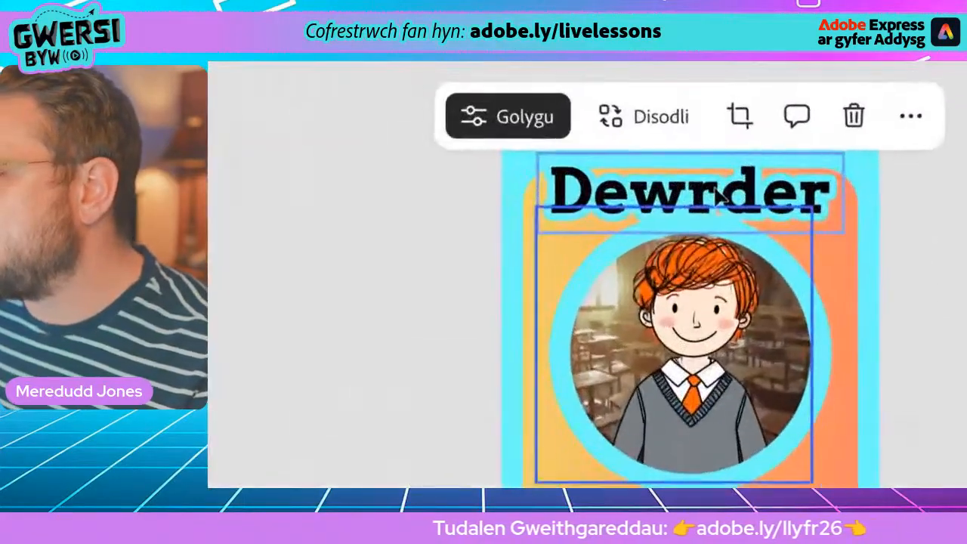
pyautogui.click(696, 176)
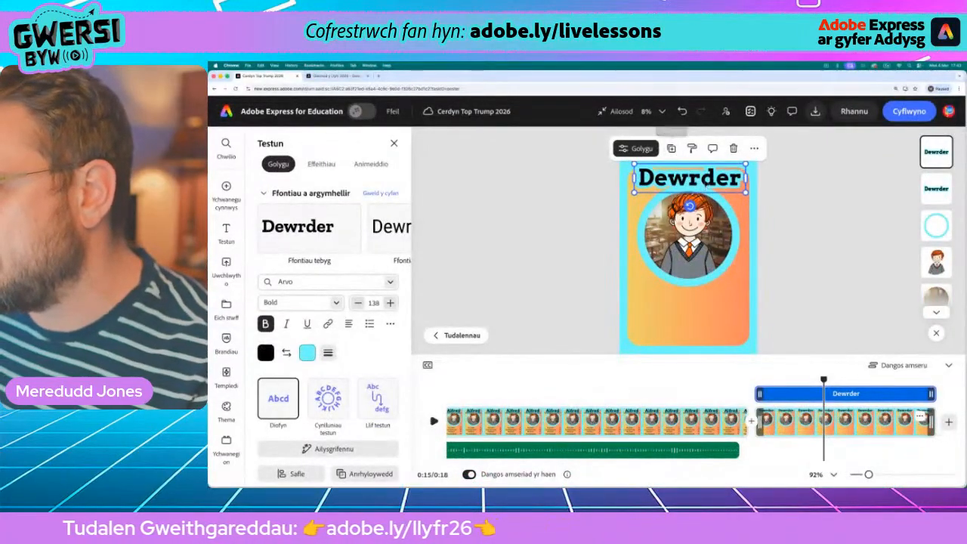
pyautogui.click(664, 230)
pyautogui.moveTo(693, 222); pyautogui.dragTo(694, 323)
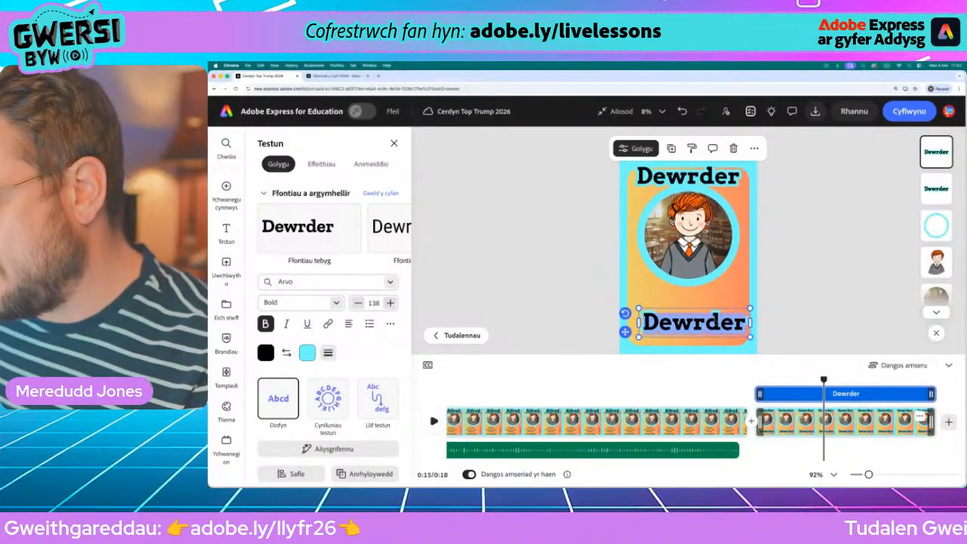
pyautogui.write('9')
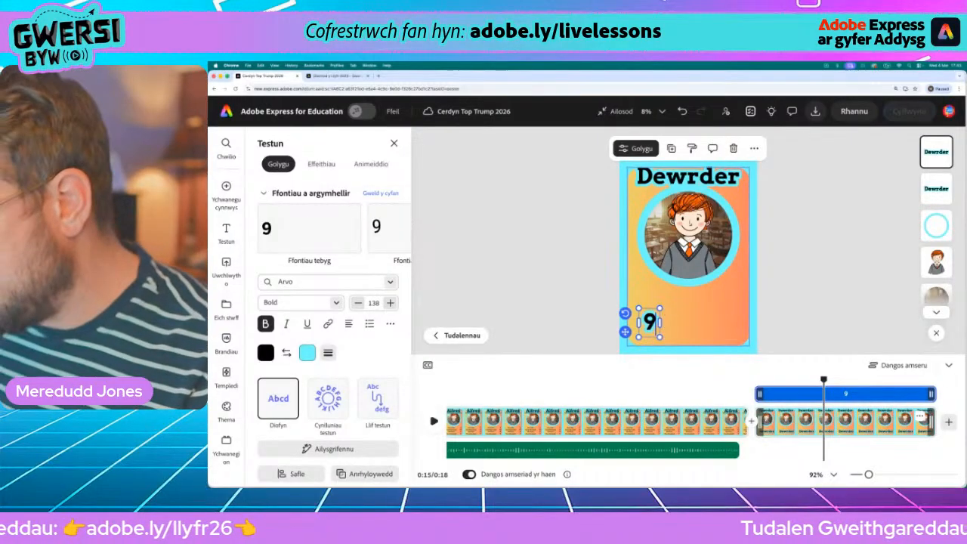
# - Enlarge the "9" to about size 462 and position it in the card's lower right corner, slightly overlapping the portrait circle
pyautogui.moveTo(661, 308); pyautogui.dragTo(718, 288)
pyautogui.moveTo(656, 312); pyautogui.dragTo(723, 311)
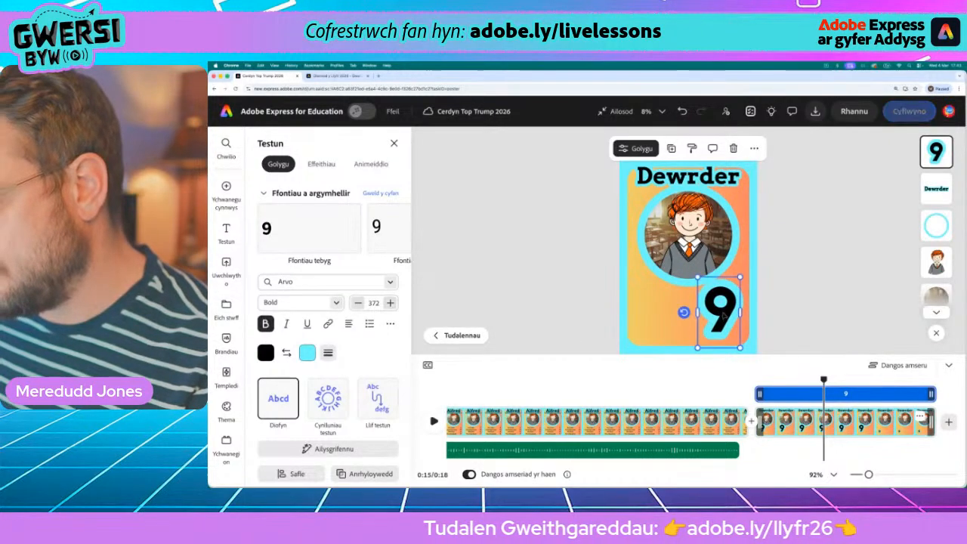
pyautogui.moveTo(697, 274); pyautogui.dragTo(684, 272)
pyautogui.moveTo(732, 296); pyautogui.dragTo(733, 298)
pyautogui.moveTo(694, 270); pyautogui.dragTo(690, 263)
pyautogui.moveTo(718, 292); pyautogui.dragTo(717, 293)
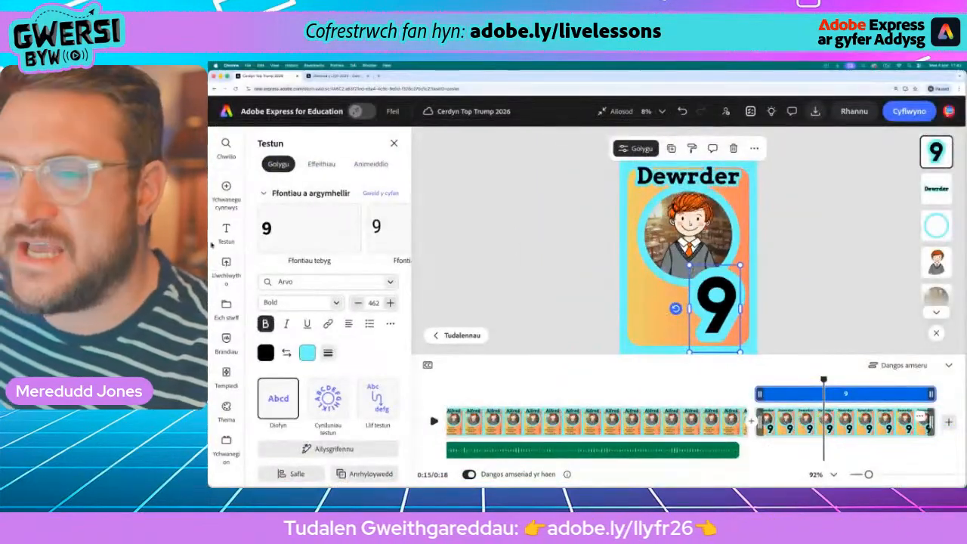
# - Search the design asset elements for "bravery" and browse the results for a suitable graphic
pyautogui.moveTo(214, 195)
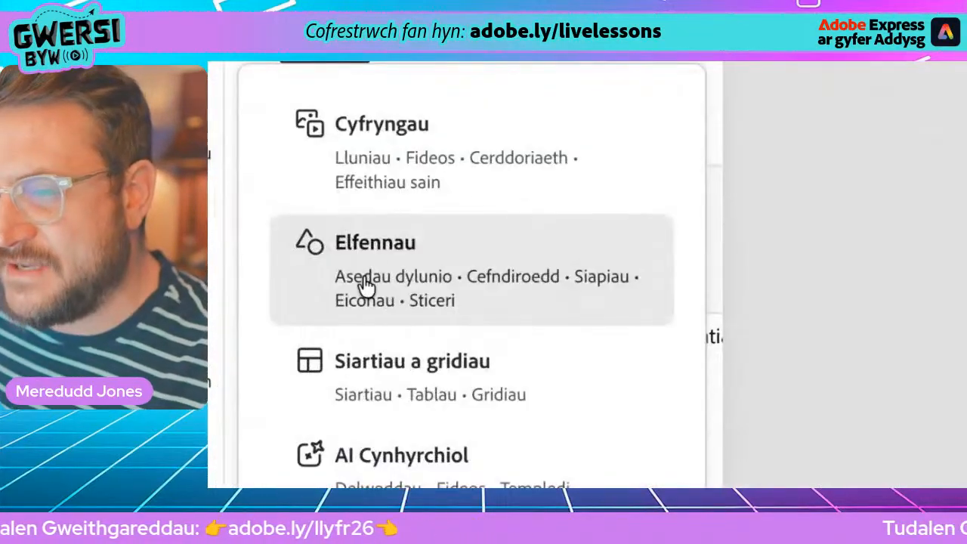
pyautogui.click(281, 296)
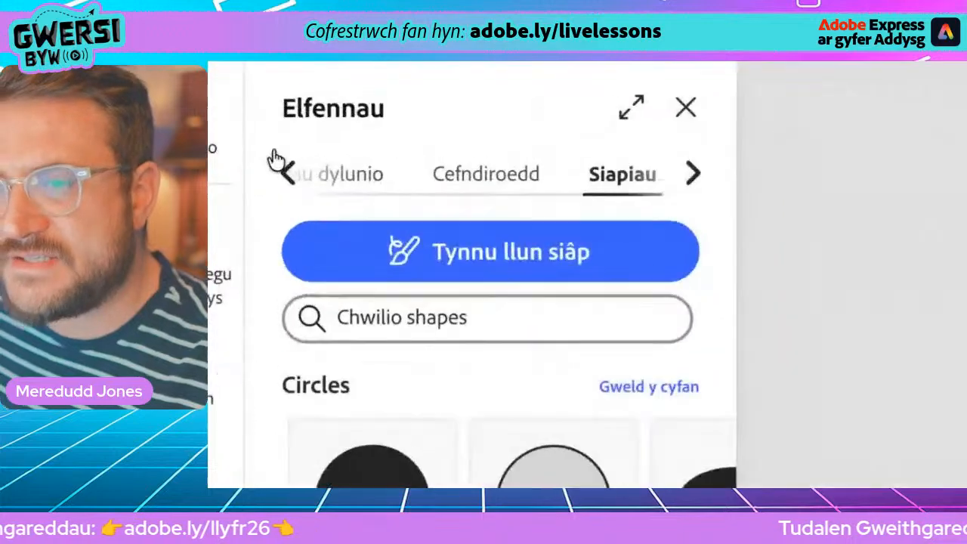
pyautogui.hscroll(-3, 308, 163)
pyautogui.click(446, 189)
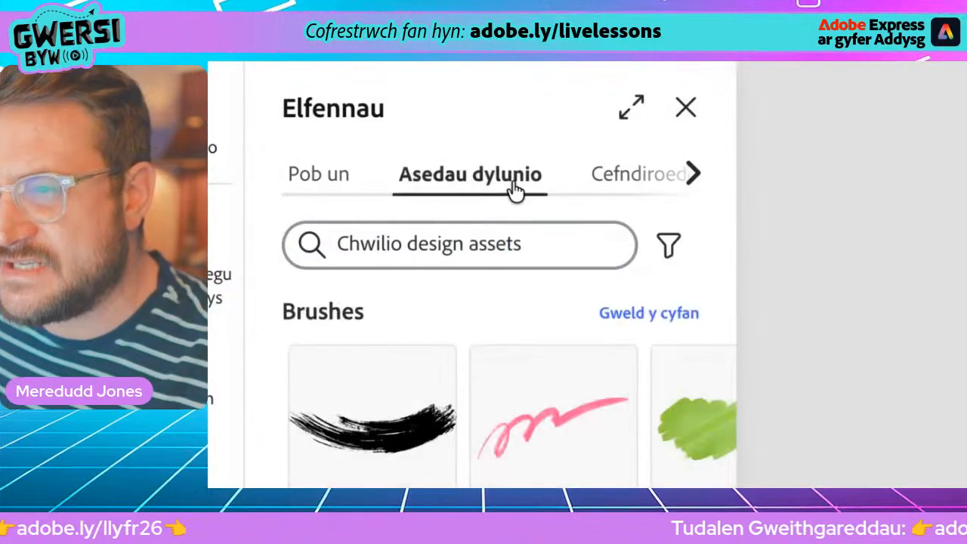
pyautogui.click(431, 248)
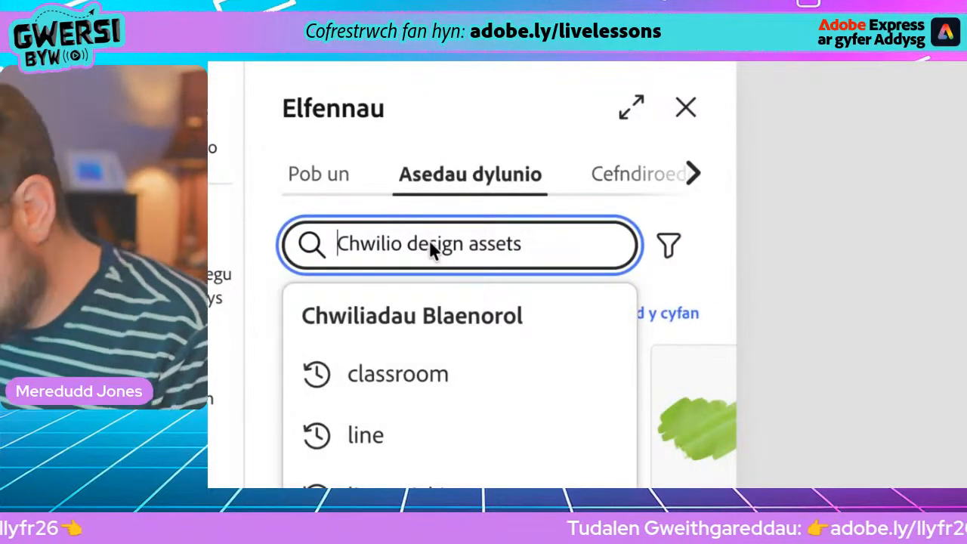
pyautogui.write('bra')
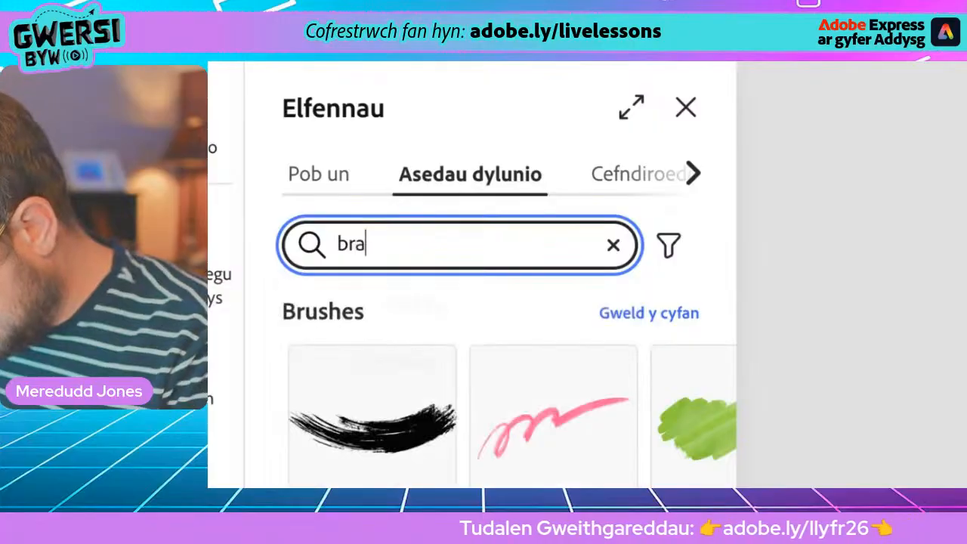
pyautogui.write('very')
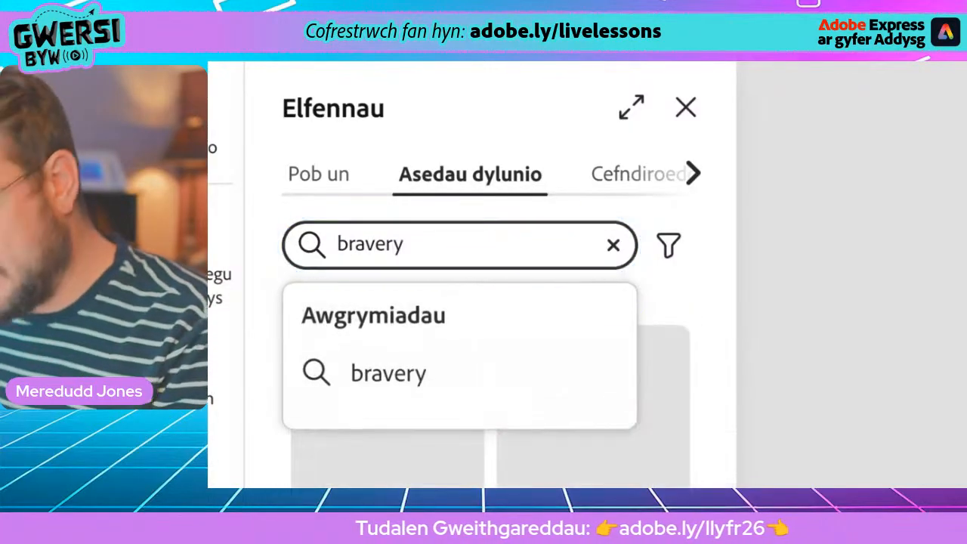
pyautogui.press('Return')
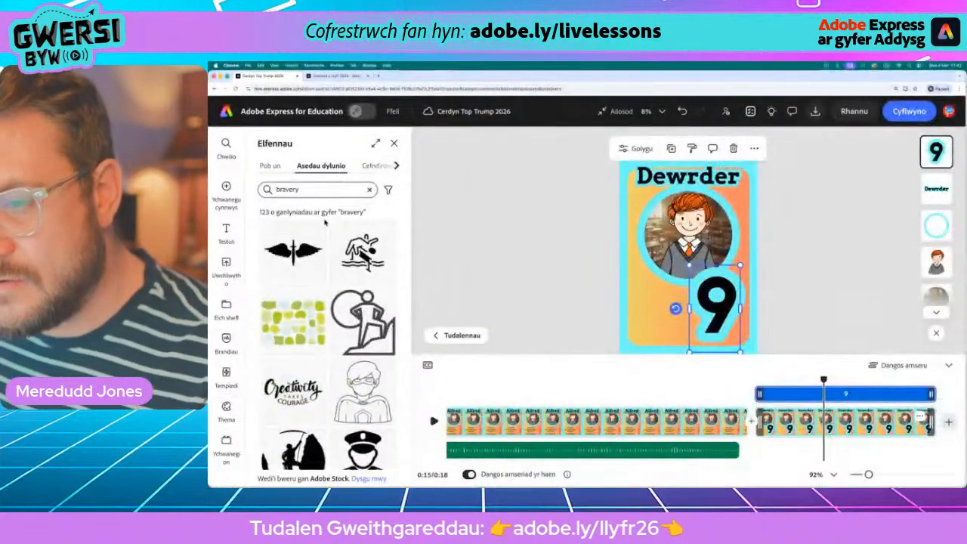
pyautogui.scroll(-2, 277, 342)
pyautogui.scroll(-4, 277, 342)
pyautogui.scroll(-5, 277, 342)
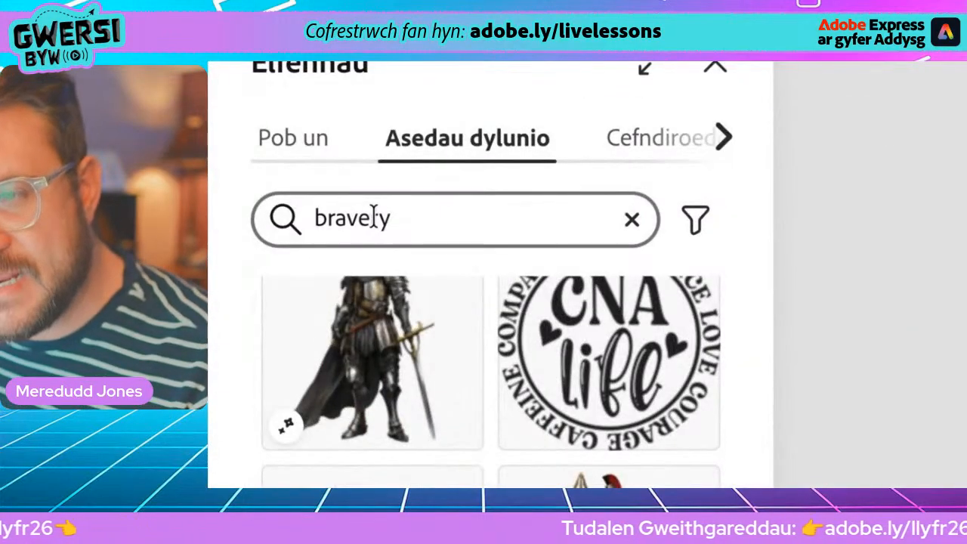
# - Shorten the design asset search to "brave" and look through the results for a bravery symbol
pyautogui.click(373, 217)
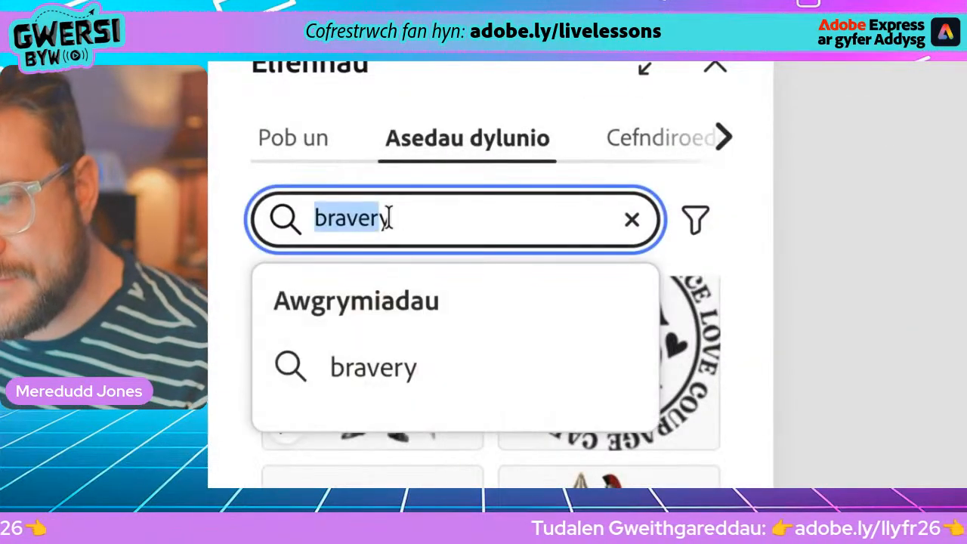
pyautogui.moveTo(371, 217); pyautogui.dragTo(386, 217)
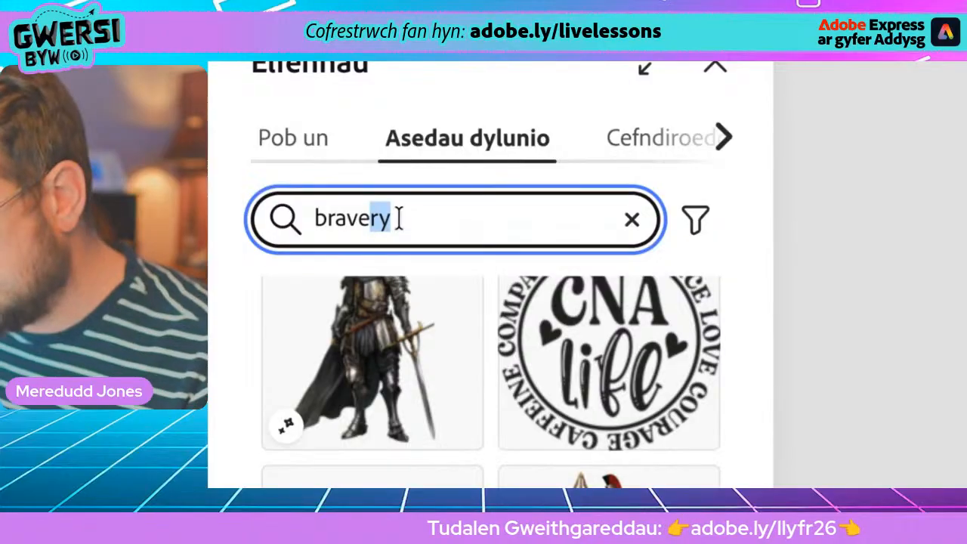
pyautogui.press('BackSpace')
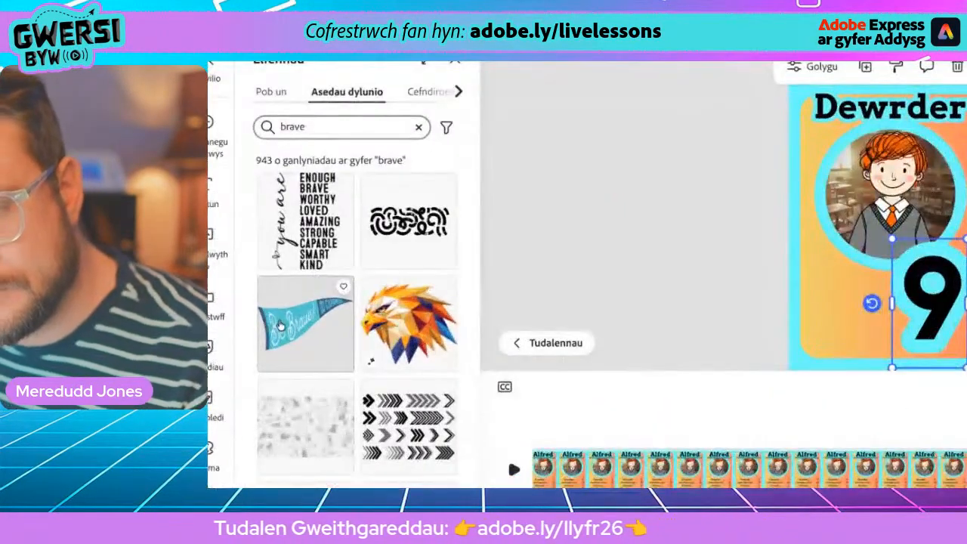
pyautogui.scroll(-3, 273, 323)
pyautogui.scroll(-2, 277, 325)
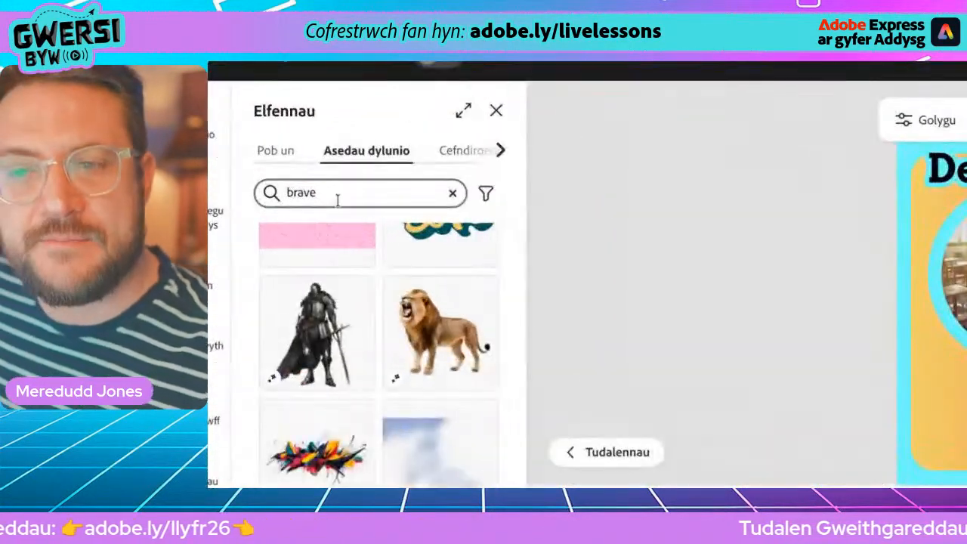
# - Search the design assets for "lion" and browse the results for a lion graphic
pyautogui.doubleClick(289, 190)
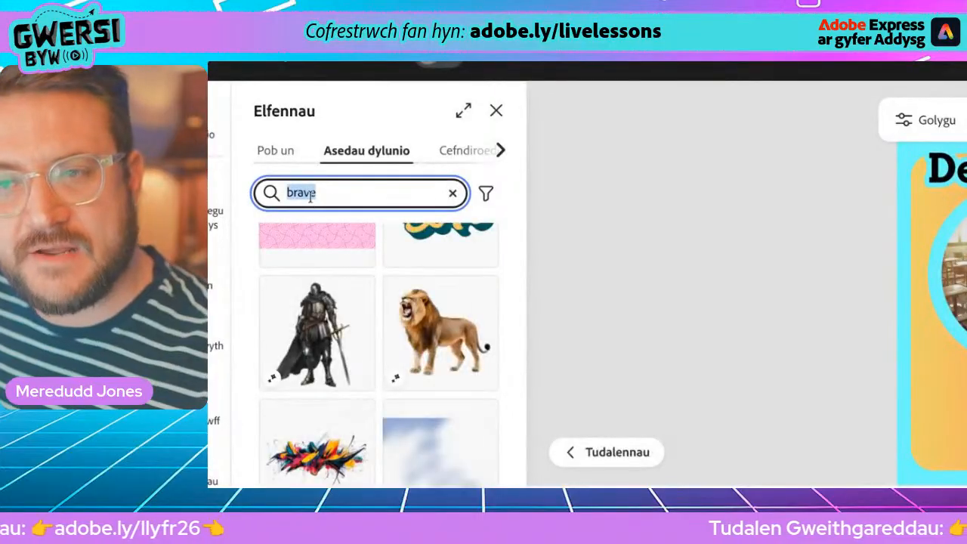
pyautogui.write('lion')
pyautogui.press('Return')
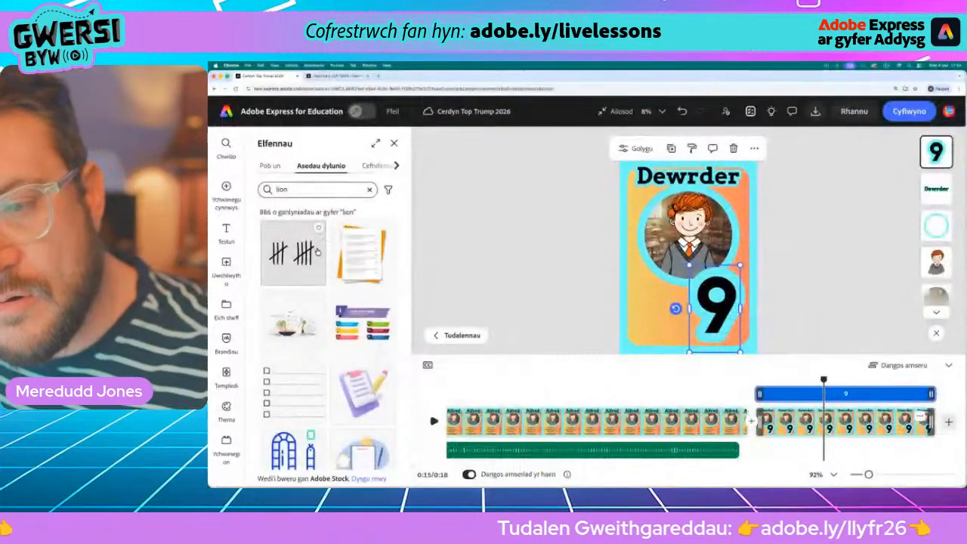
pyautogui.scroll(-3, 287, 285)
pyautogui.scroll(-1, 288, 285)
pyautogui.scroll(-10, 288, 282)
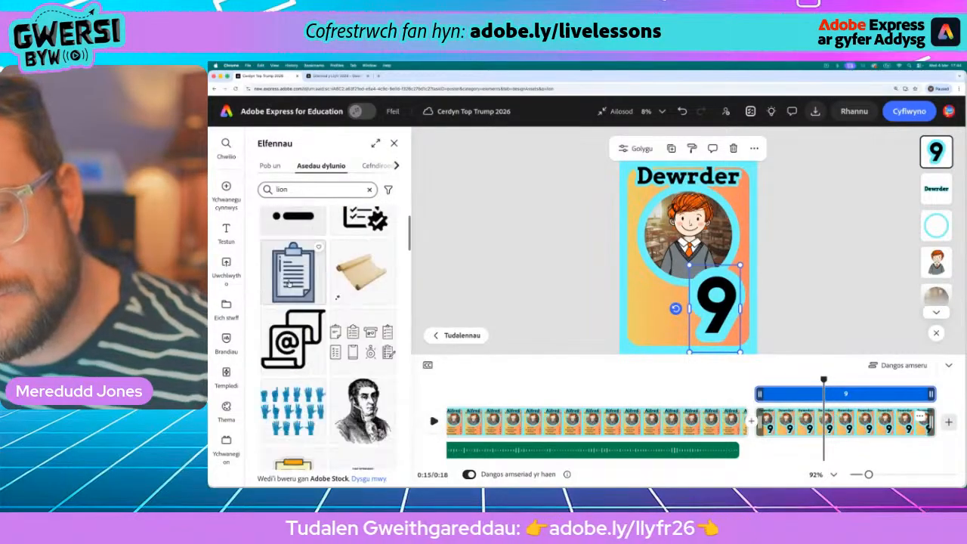
pyautogui.scroll(15, 290, 283)
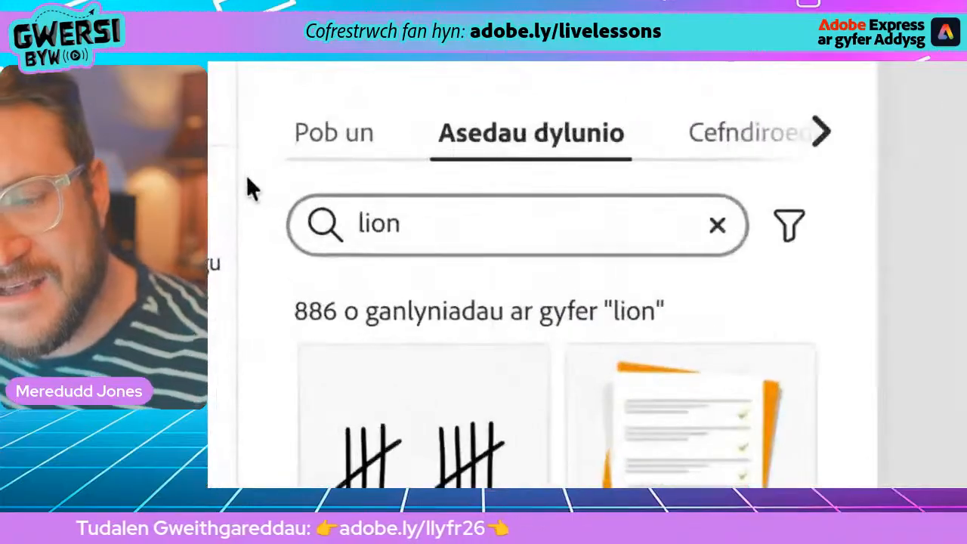
# - Search the design assets for "tiger" and check the graphics offered
pyautogui.doubleClick(280, 189)
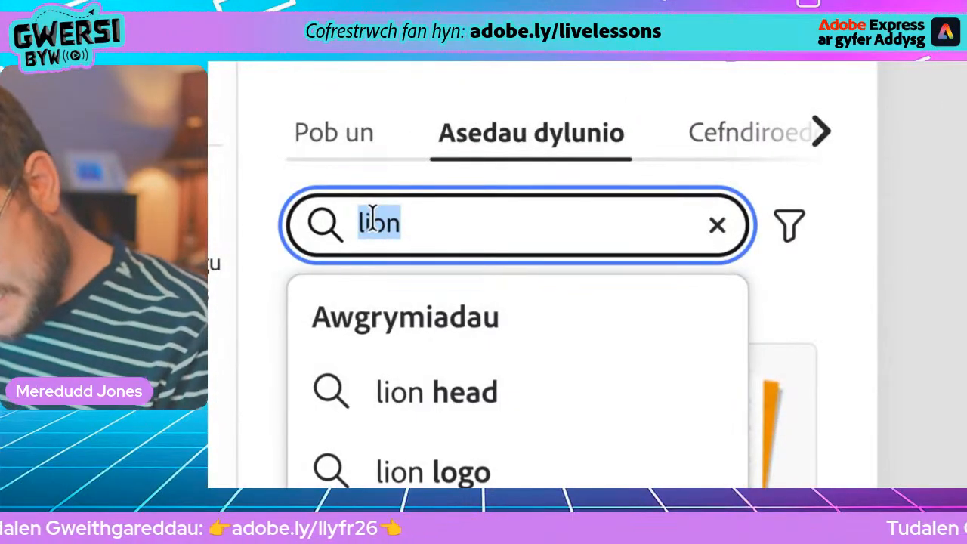
pyautogui.write('tiger')
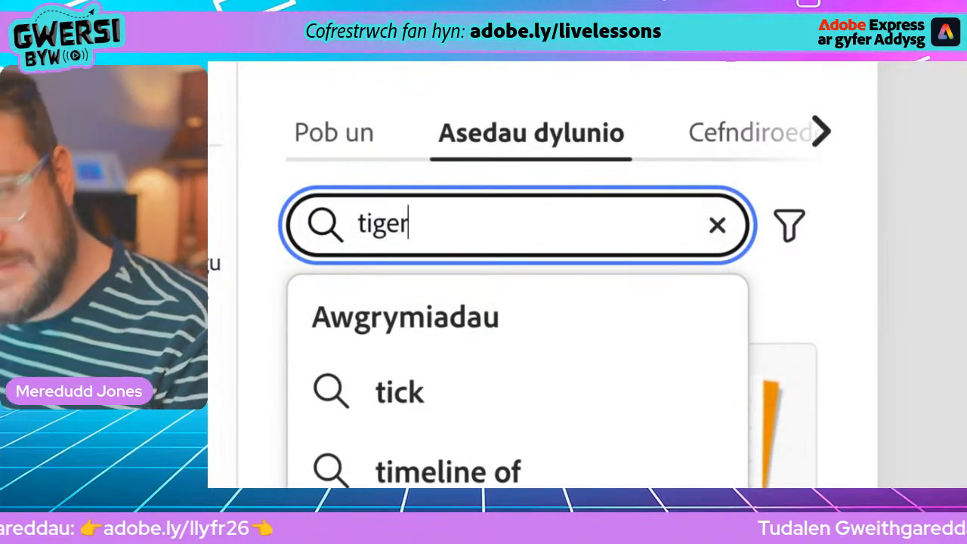
pyautogui.press('Return')
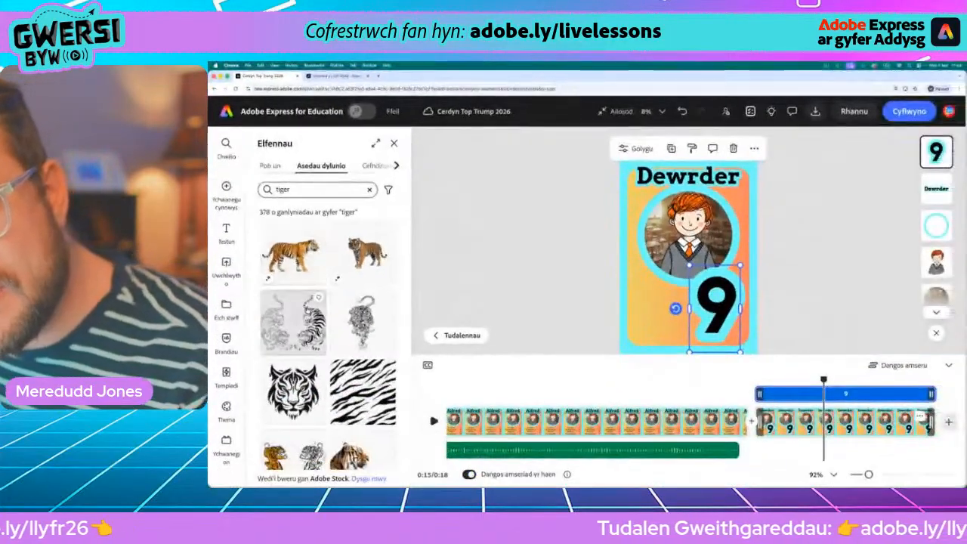
pyautogui.scroll(-2, 330, 374)
pyautogui.scroll(2, 331, 374)
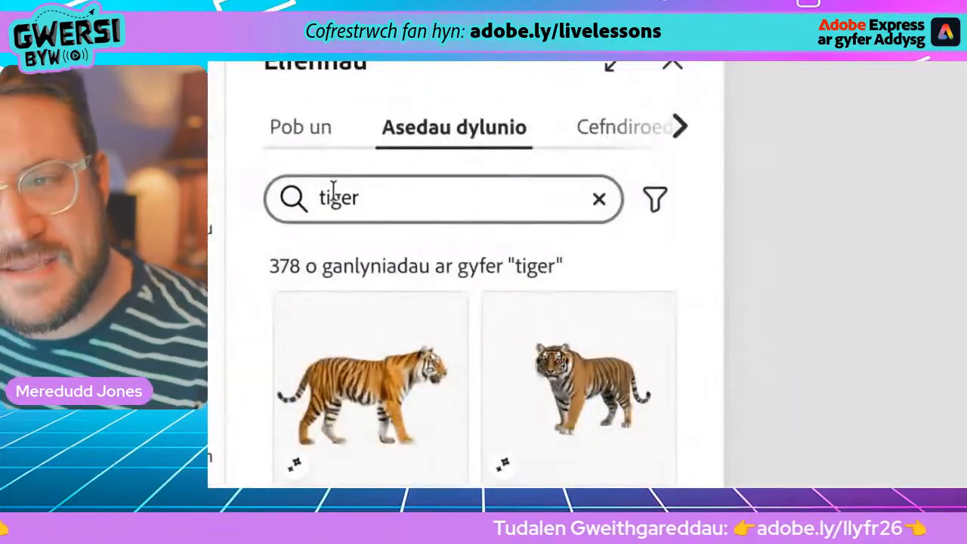
# - Repeat the design asset search for "lion" and look further down the results
pyautogui.doubleClick(280, 189)
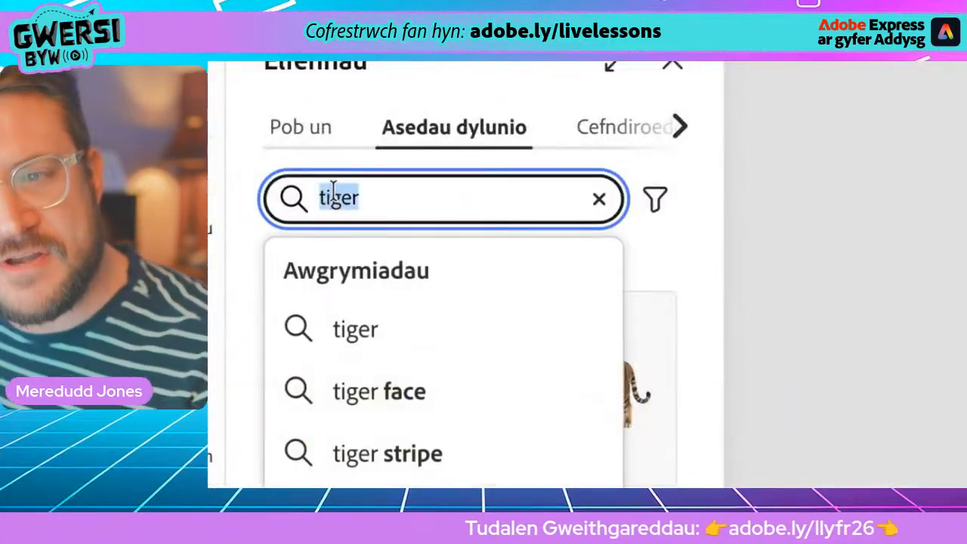
pyautogui.write('lion')
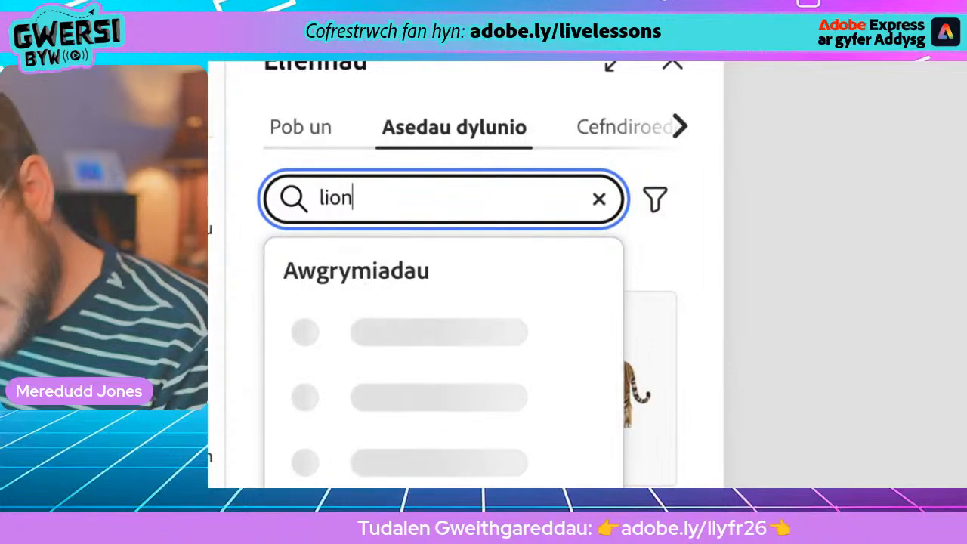
pyautogui.press('Return')
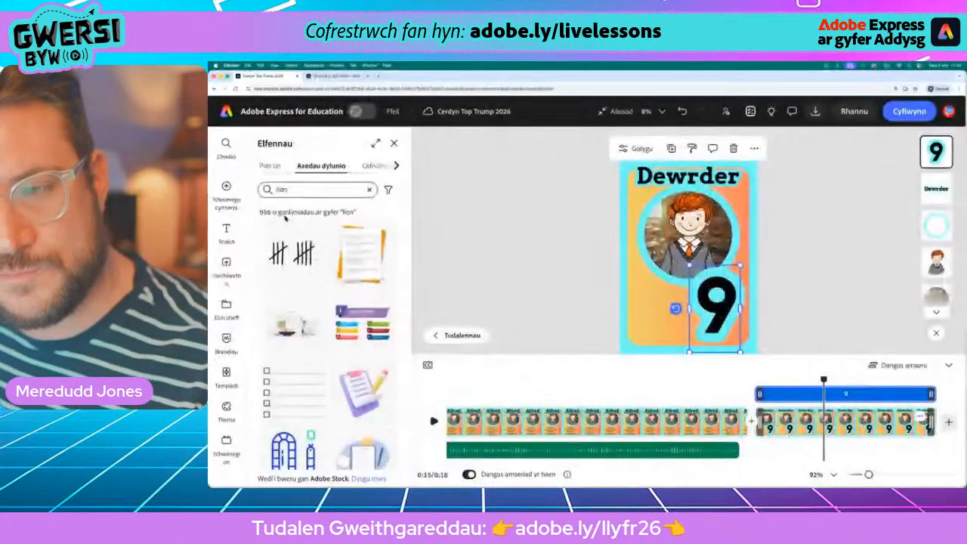
pyautogui.scroll(-3, 285, 266)
pyautogui.scroll(-10, 285, 265)
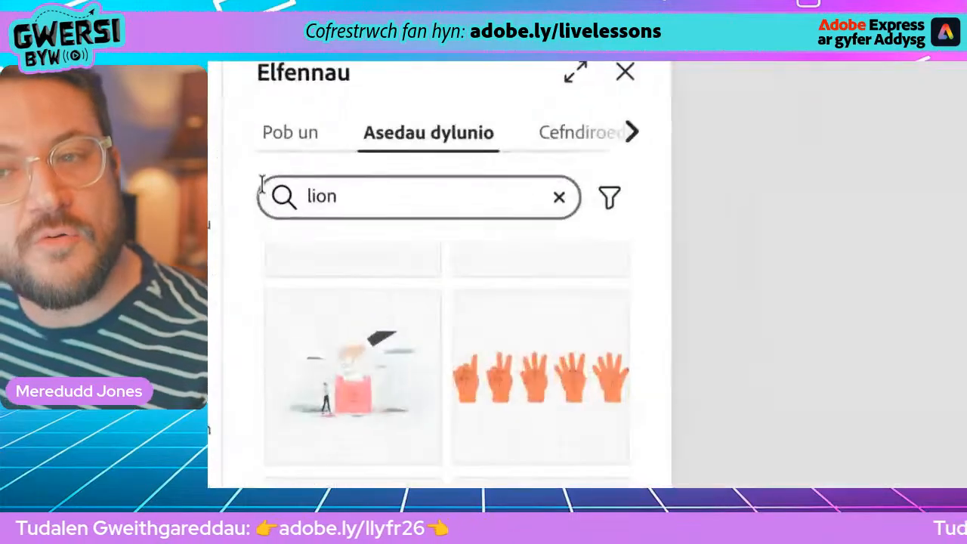
# - Search the design assets for "leo" and look through the results for a suitable lion graphic
pyautogui.click(285, 188)
pyautogui.doubleClick(284, 188)
pyautogui.write('l')
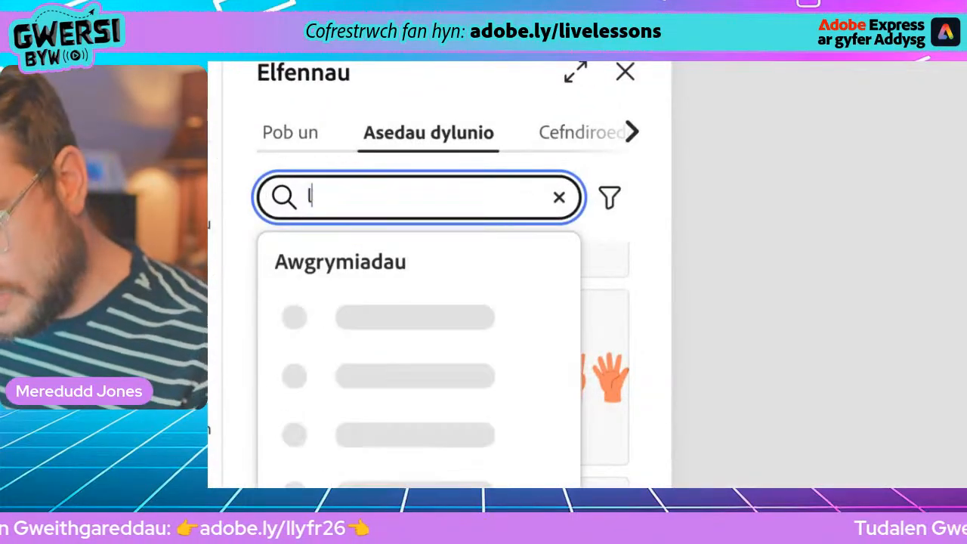
pyautogui.write('eo')
pyautogui.press('Return')
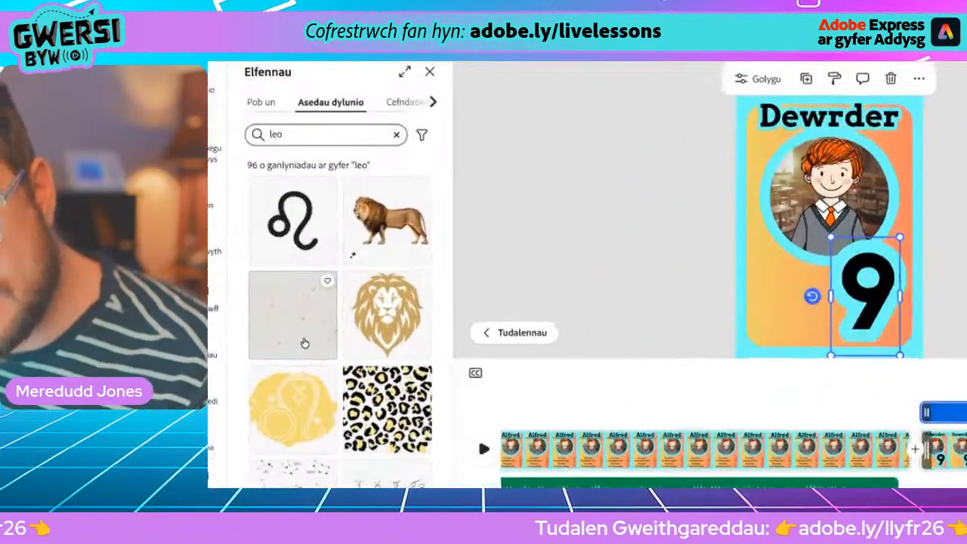
pyautogui.scroll(-5, 360, 321)
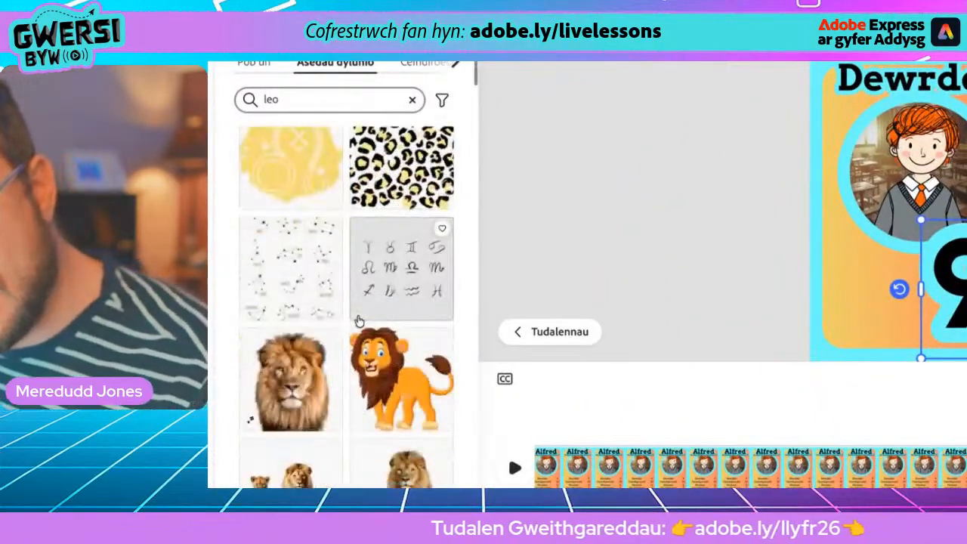
pyautogui.scroll(-5, 378, 302)
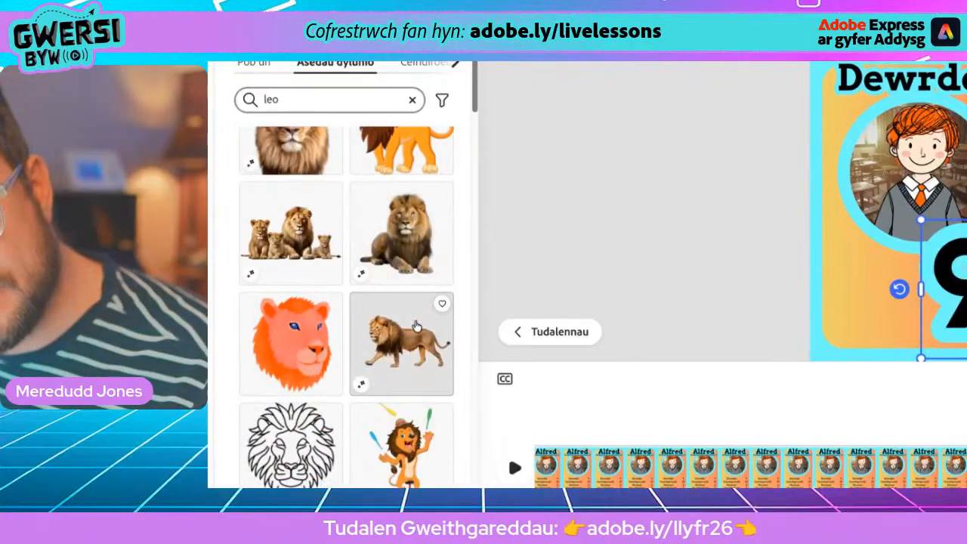
pyautogui.scroll(-6, 341, 265)
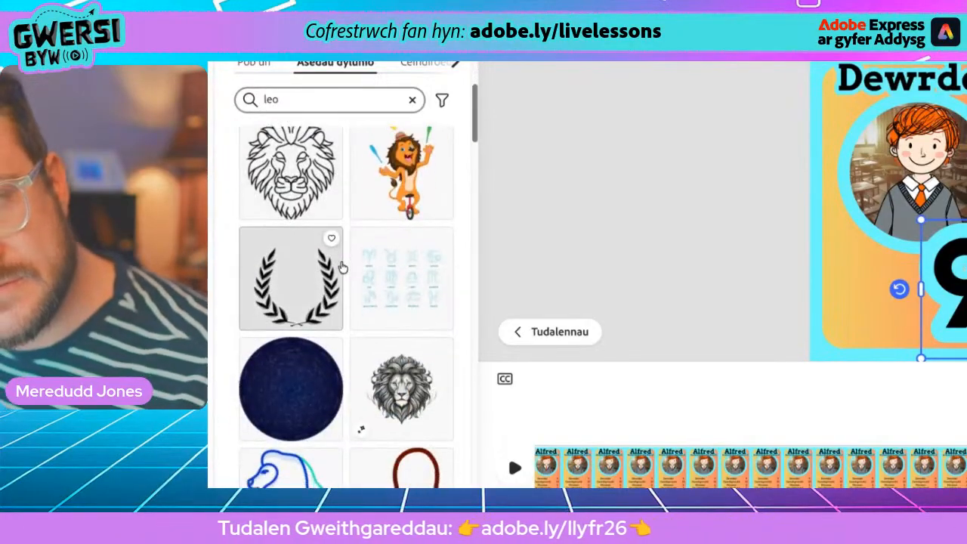
pyautogui.scroll(-5, 342, 266)
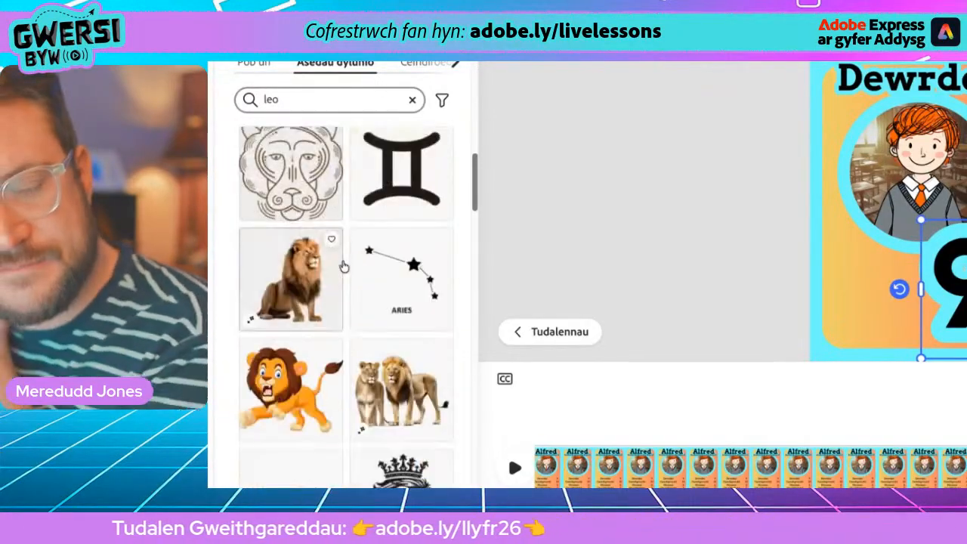
pyautogui.scroll(-3, 342, 266)
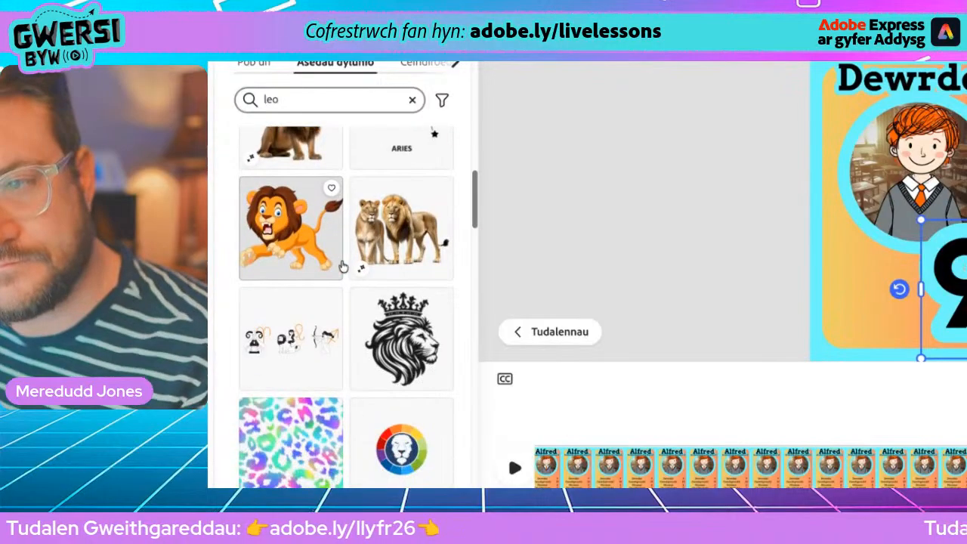
pyautogui.scroll(-2, 340, 266)
pyautogui.scroll(-5, 332, 268)
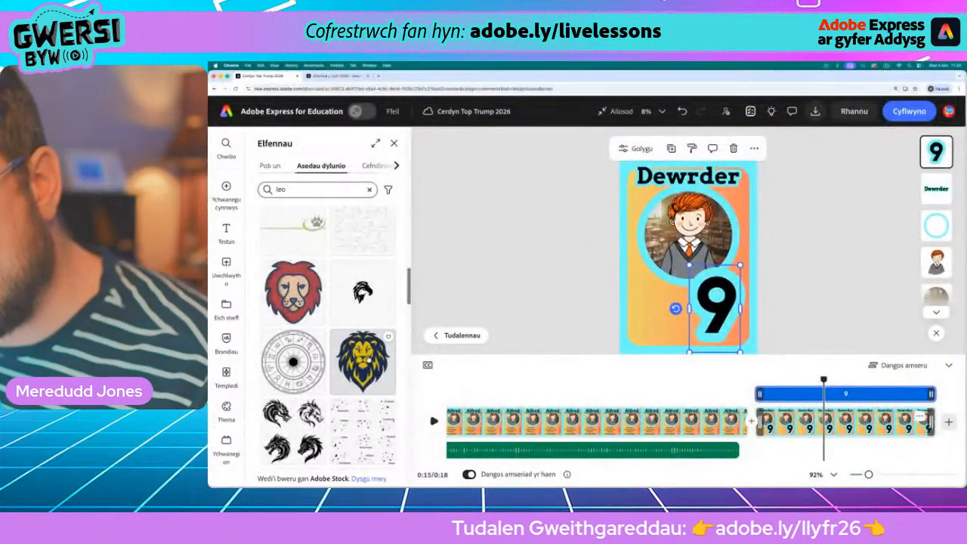
# - Add the navy-and-gold lion head to the "Dewrder" scene, enlarge it and place it beside the 9
pyautogui.click(363, 361)
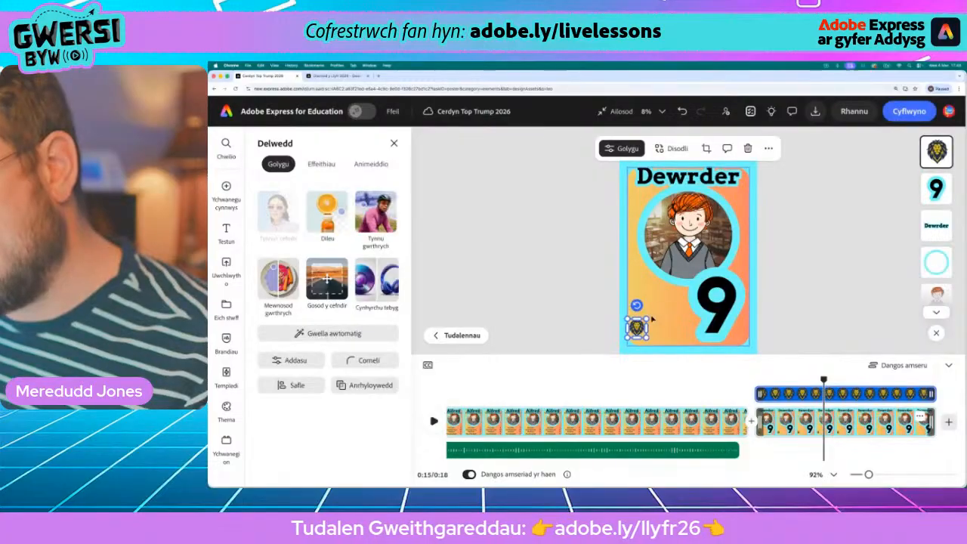
pyautogui.moveTo(674, 291); pyautogui.dragTo(657, 309)
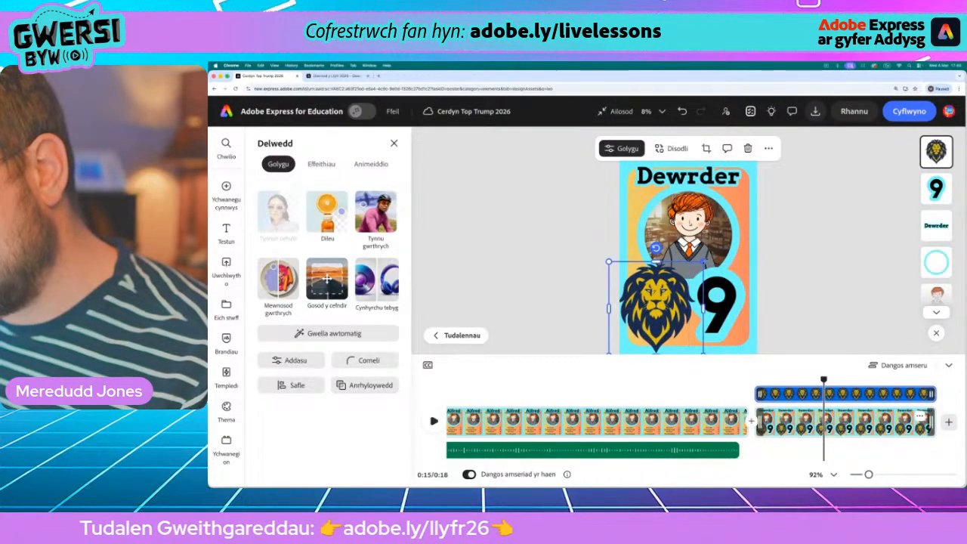
pyautogui.moveTo(703, 261); pyautogui.dragTo(689, 275)
pyautogui.moveTo(656, 321); pyautogui.dragTo(663, 316)
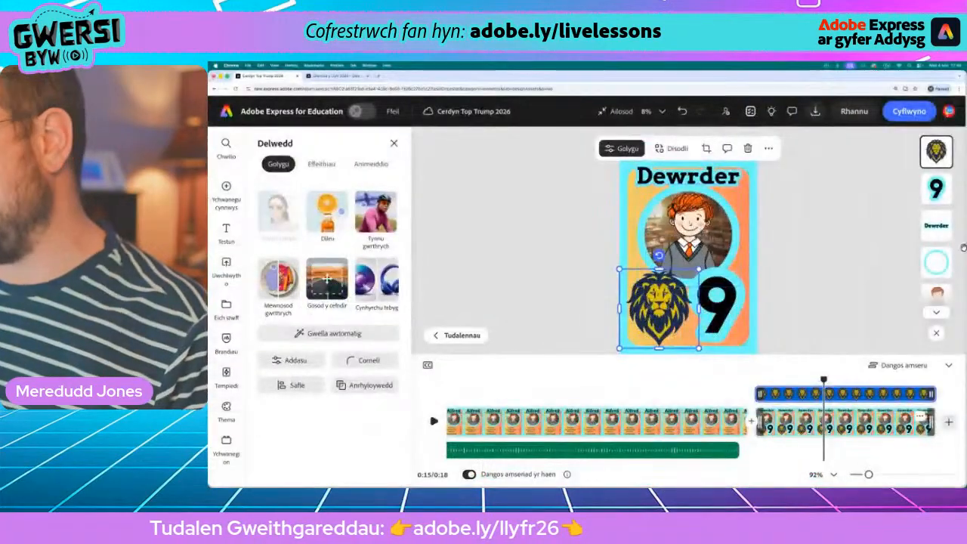
# - Delete the boy illustration from the "Dewrder" scene, keeping the round classroom background
pyautogui.scroll(-2, 928, 227)
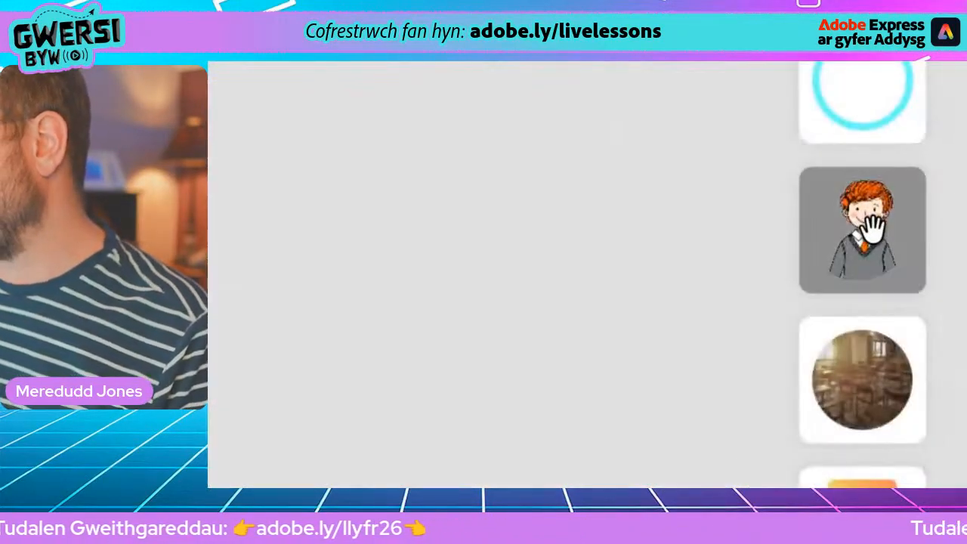
pyautogui.click(936, 224)
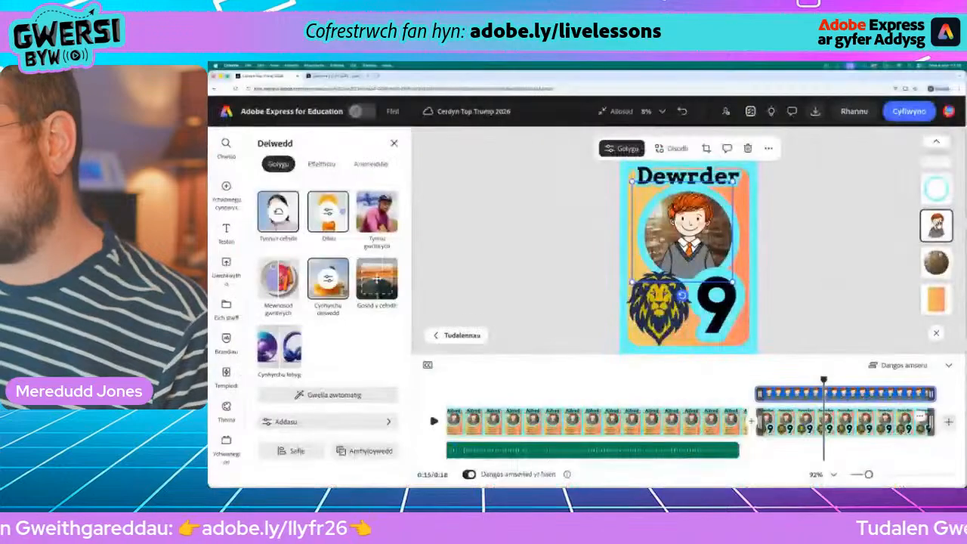
pyautogui.press('Delete')
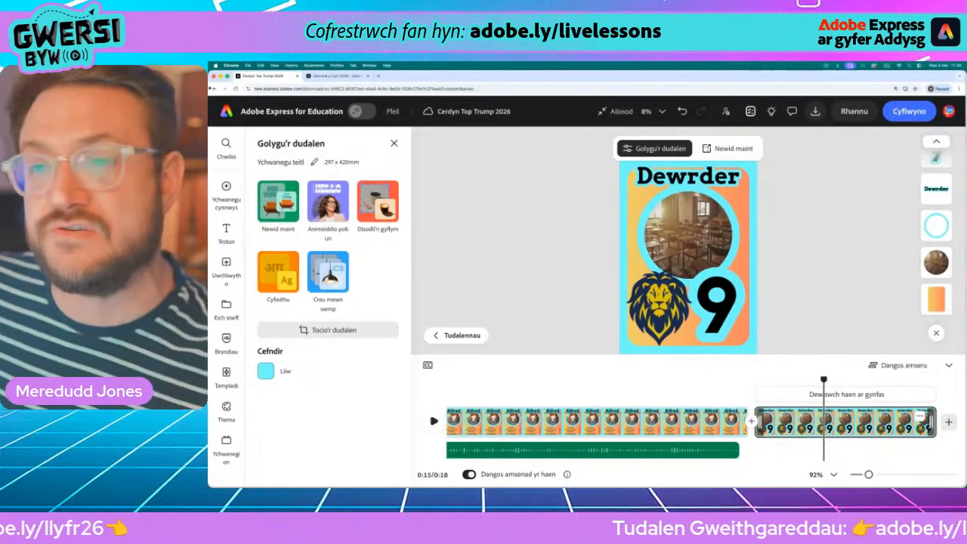
# - Record a webcam video of yourself about 19 seconds long and save it into the "Dewrder" scene
pyautogui.click(227, 187)
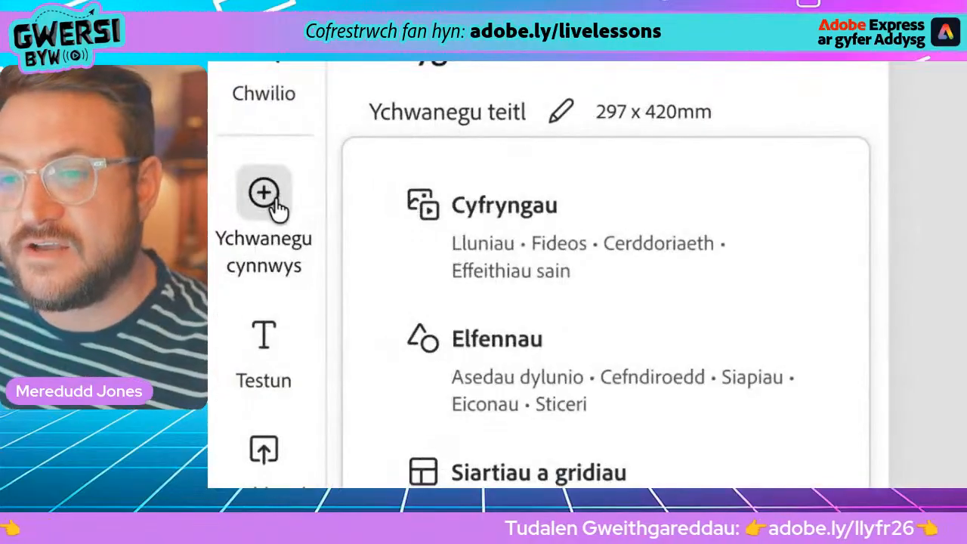
pyautogui.click(524, 217)
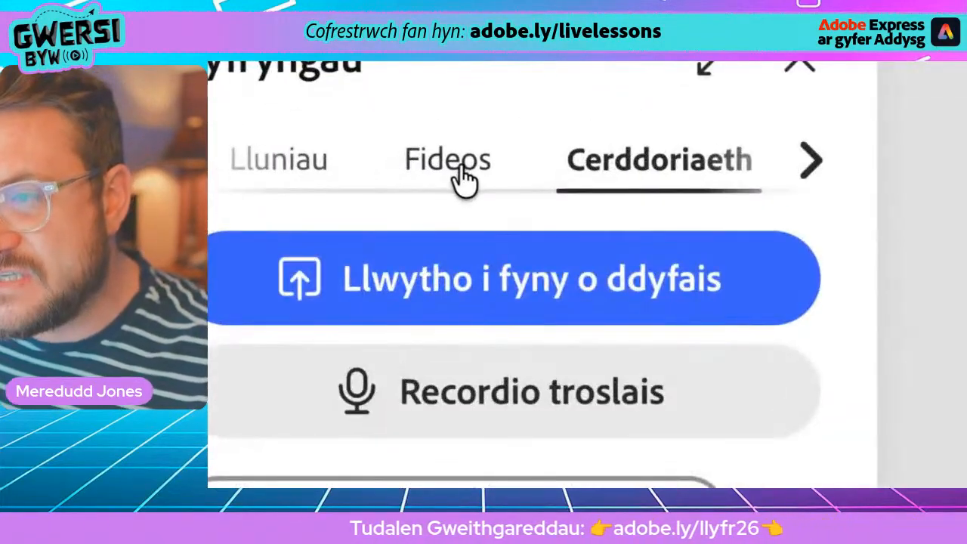
pyautogui.click(415, 161)
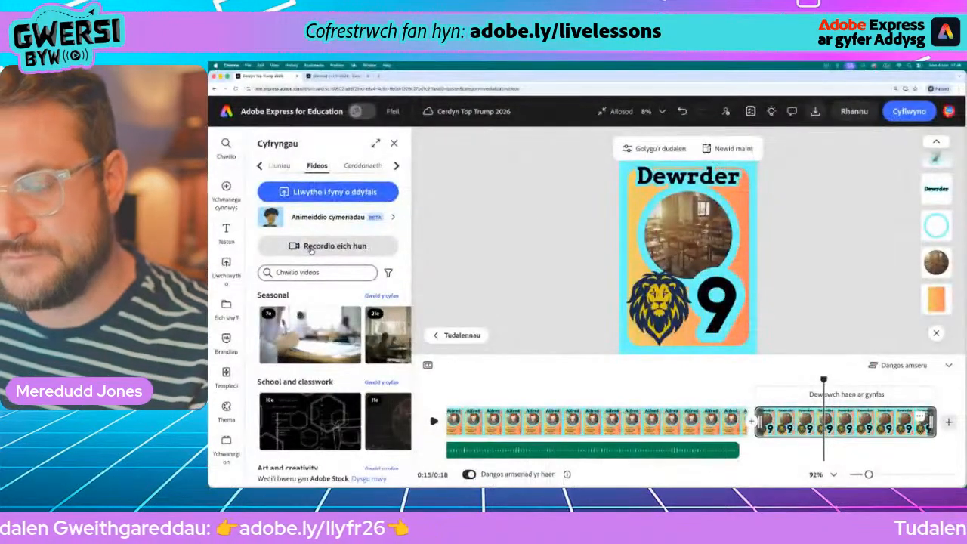
pyautogui.click(311, 247)
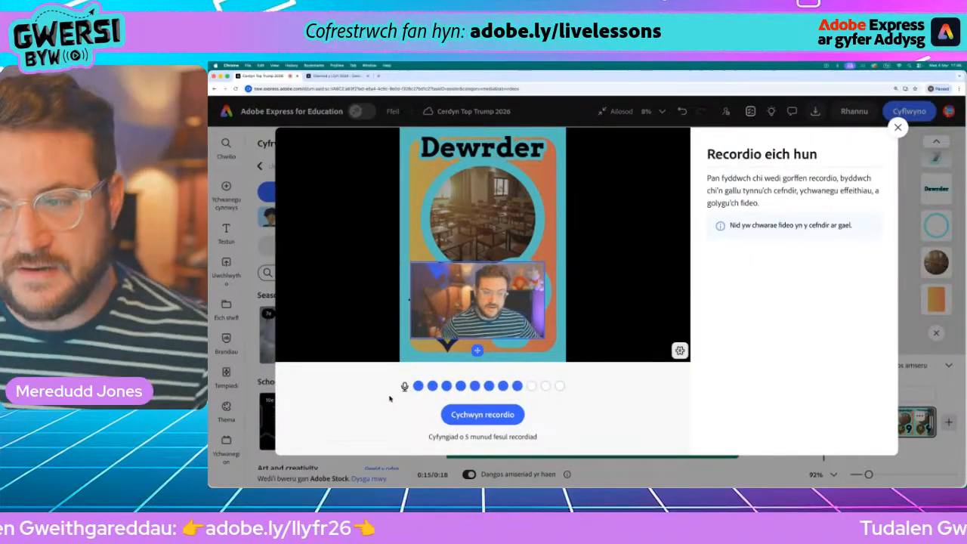
pyautogui.click(487, 414)
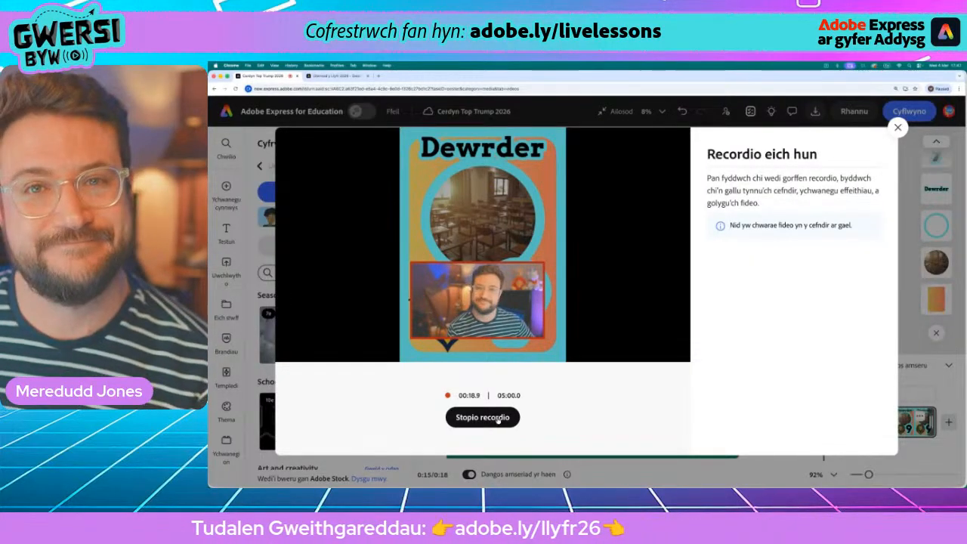
pyautogui.click(497, 421)
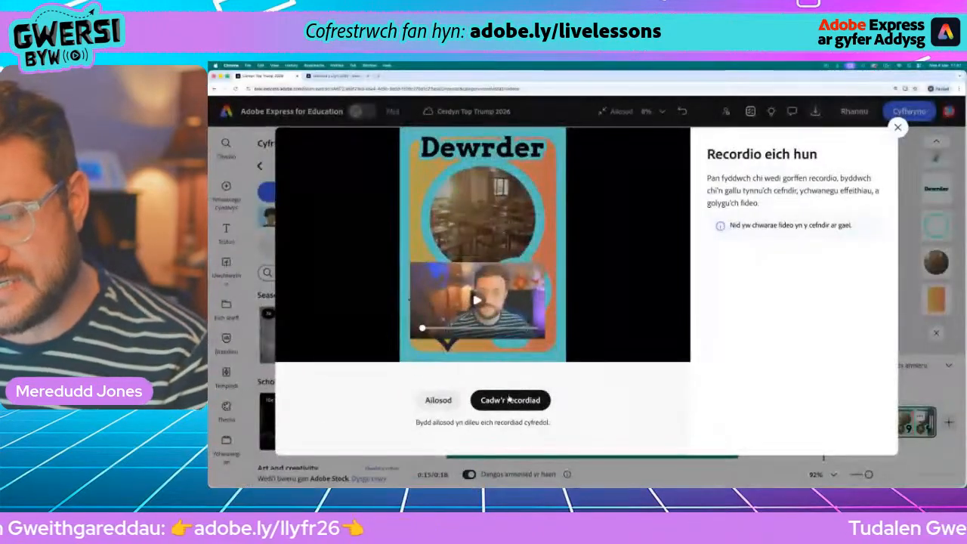
pyautogui.click(510, 401)
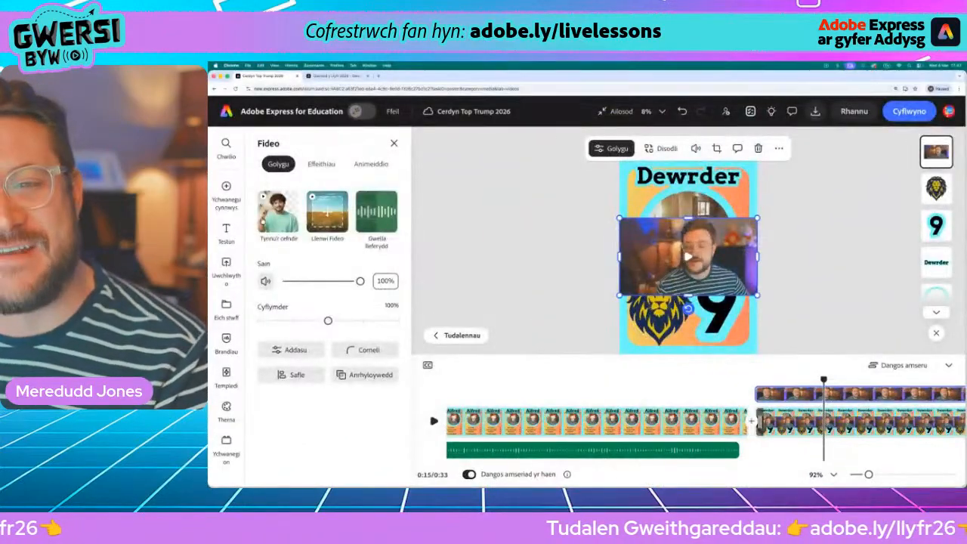
# - Enlarge the webcam video over the classroom picture and crop it to a circle shape
pyautogui.moveTo(745, 266); pyautogui.dragTo(720, 257)
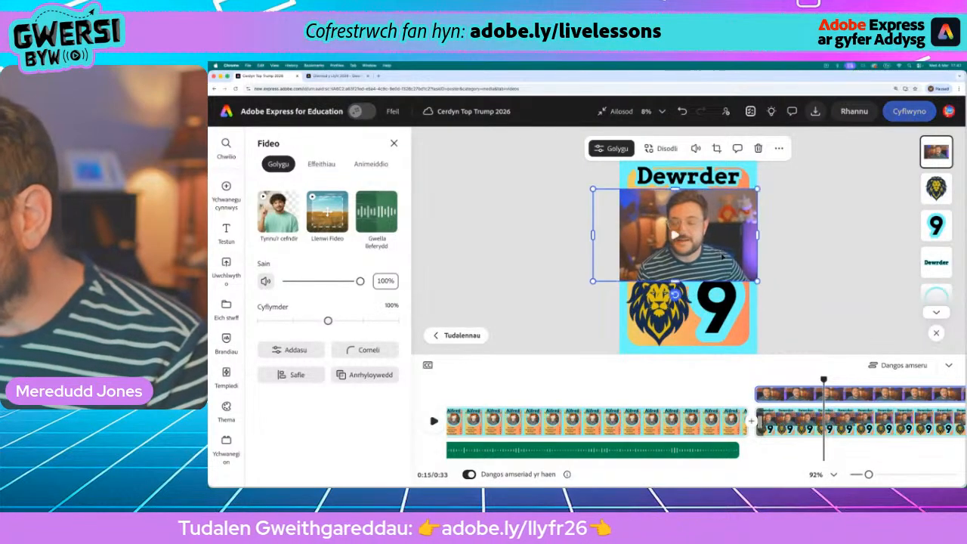
pyautogui.click(717, 149)
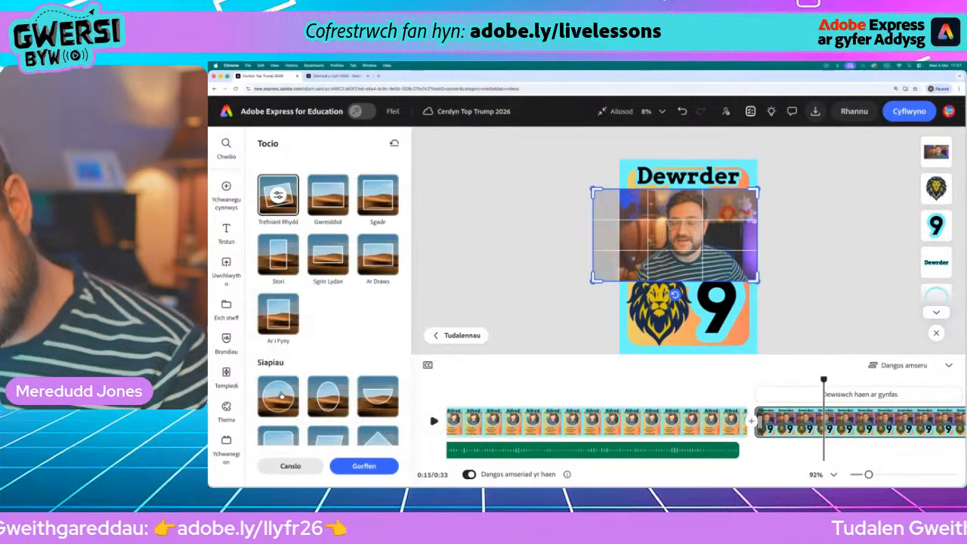
pyautogui.click(280, 395)
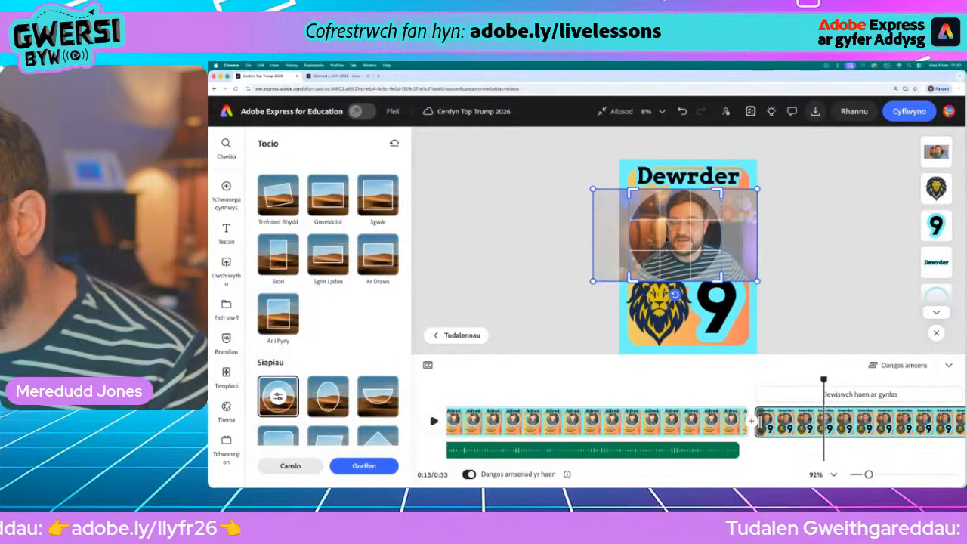
pyautogui.click(522, 229)
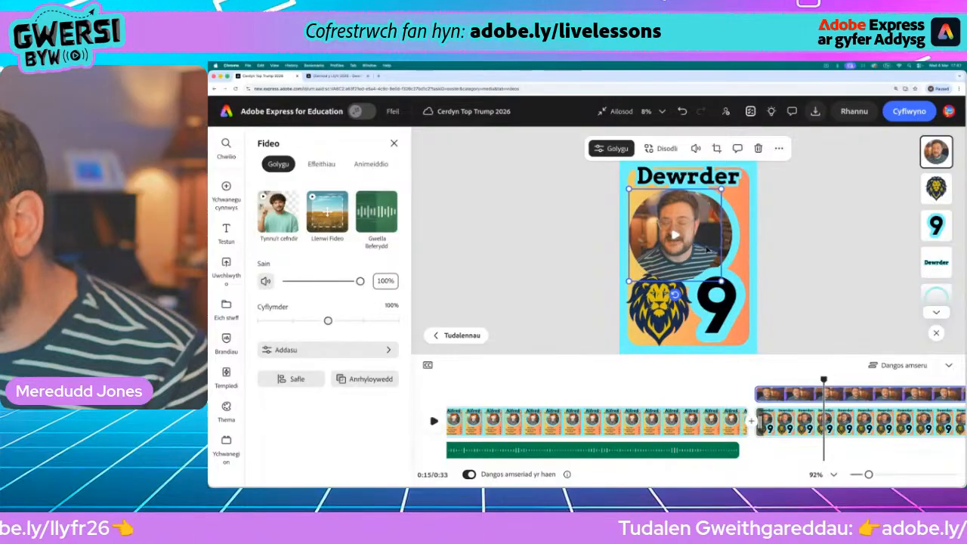
# - Centre the circular webcam video in the round frame and move its layer beneath the cyan ring
pyautogui.moveTo(705, 243); pyautogui.dragTo(716, 242)
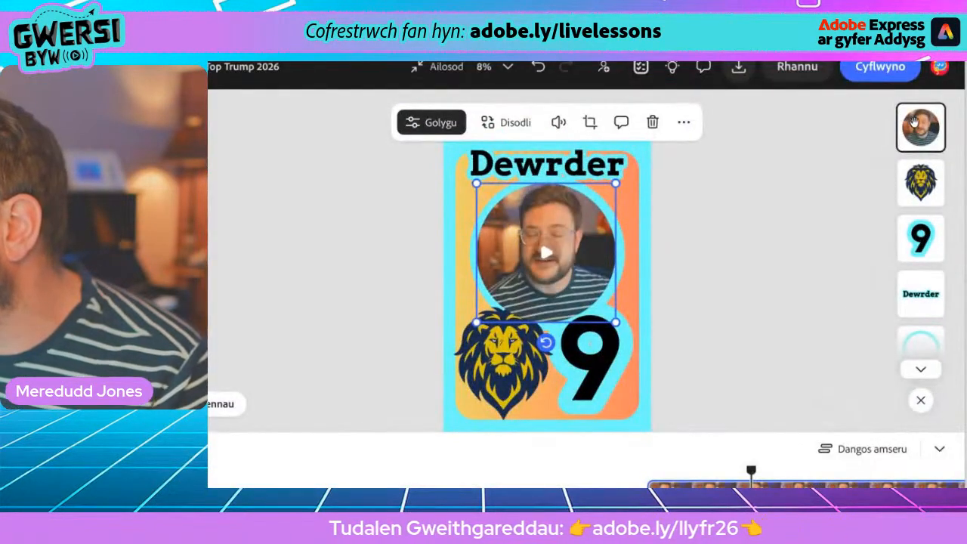
pyautogui.moveTo(914, 121); pyautogui.dragTo(846, 306)
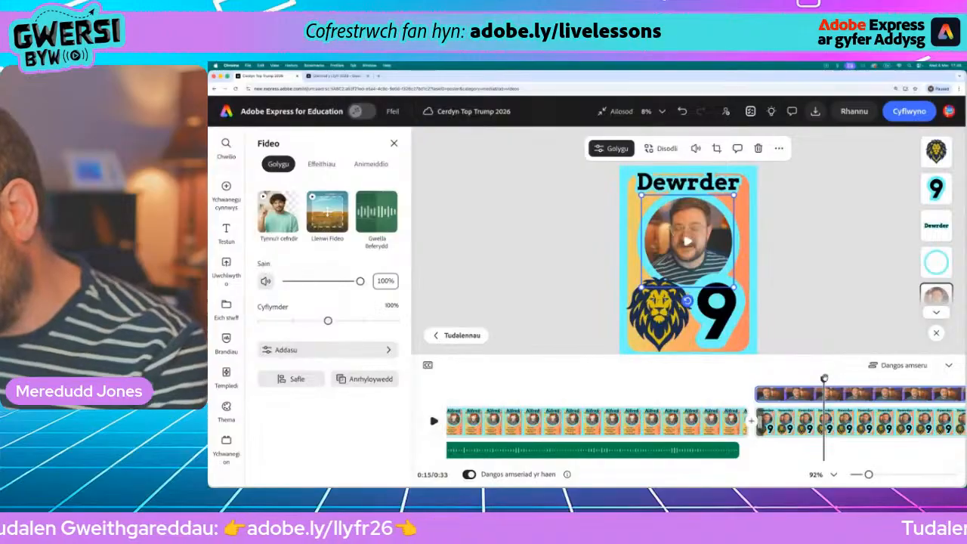
# - Play the video from 0:12 to check the transition into the "Dewrder" scene and its webcam recording
pyautogui.moveTo(822, 380); pyautogui.dragTo(703, 379)
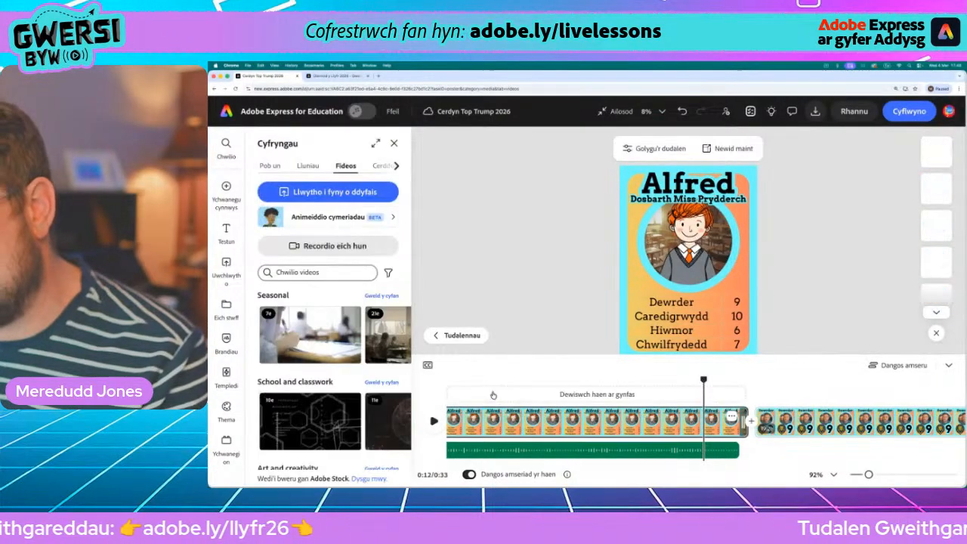
pyautogui.click(433, 421)
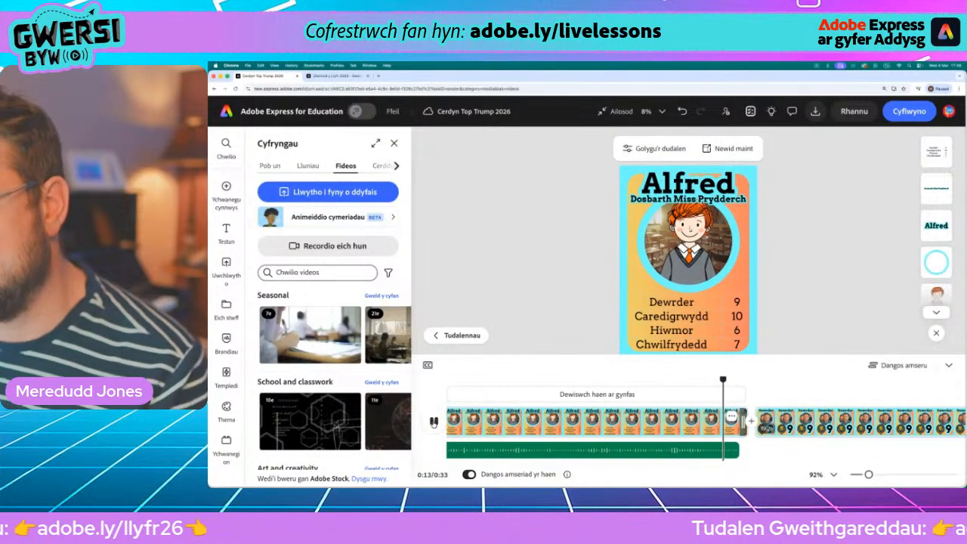
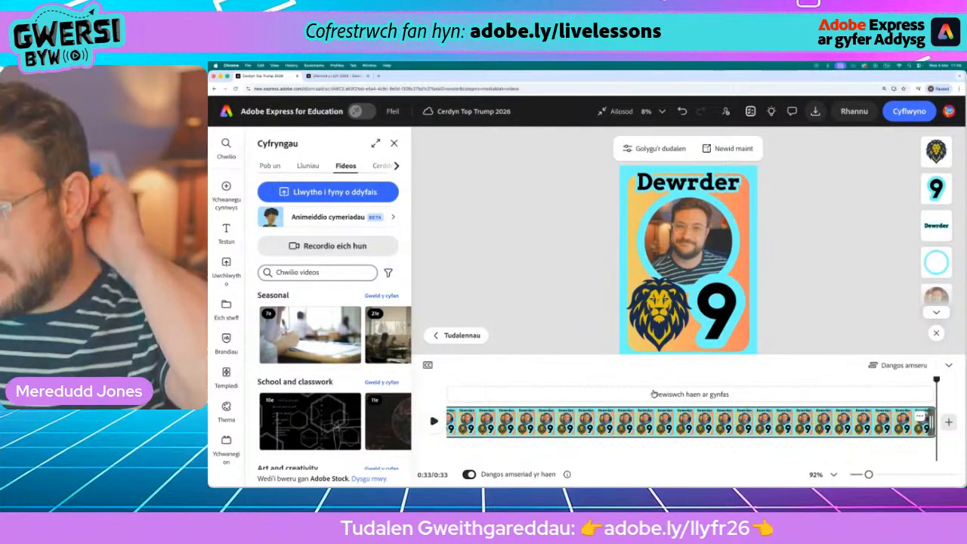
# - Zoom the timeline out to 17% and duplicate the "Dewrder" scene
pyautogui.moveTo(868, 475); pyautogui.dragTo(856, 474)
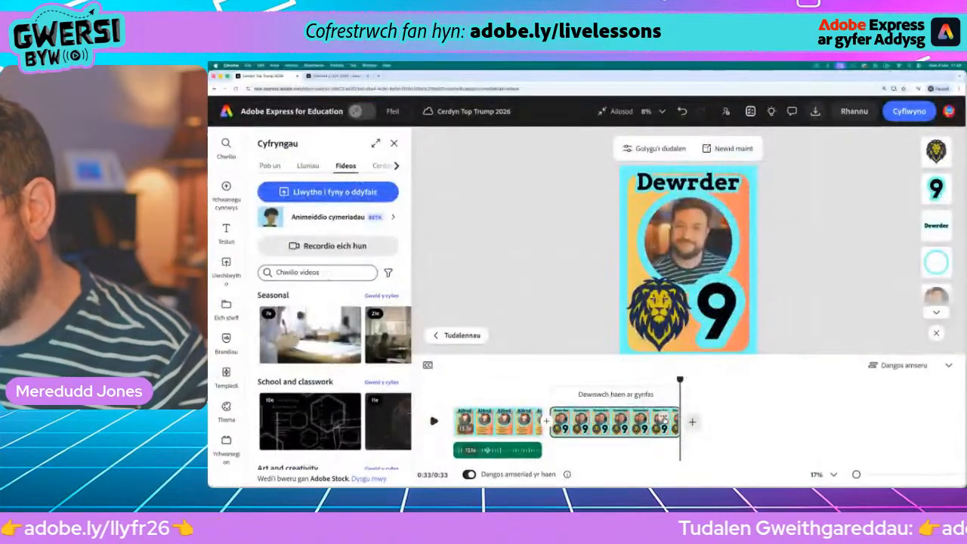
pyautogui.click(760, 394)
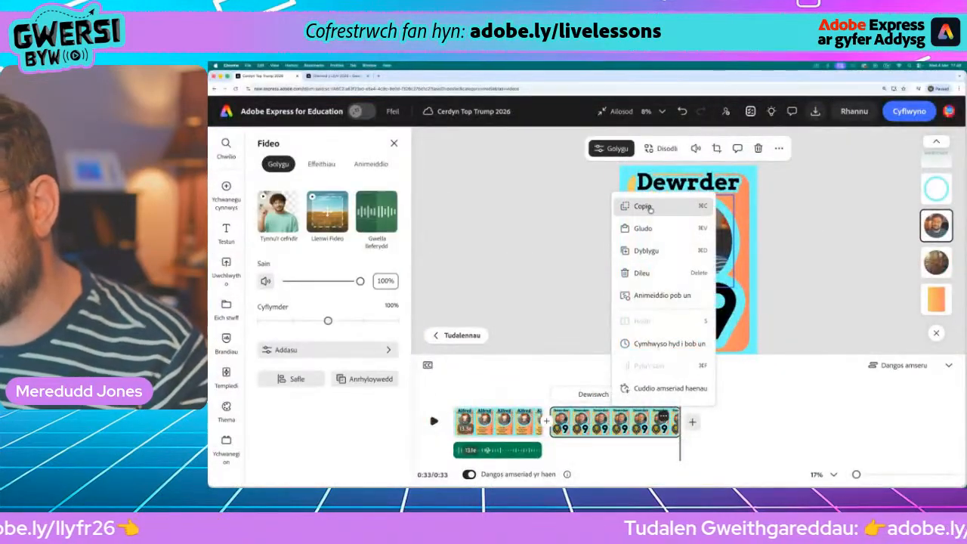
pyautogui.click(647, 250)
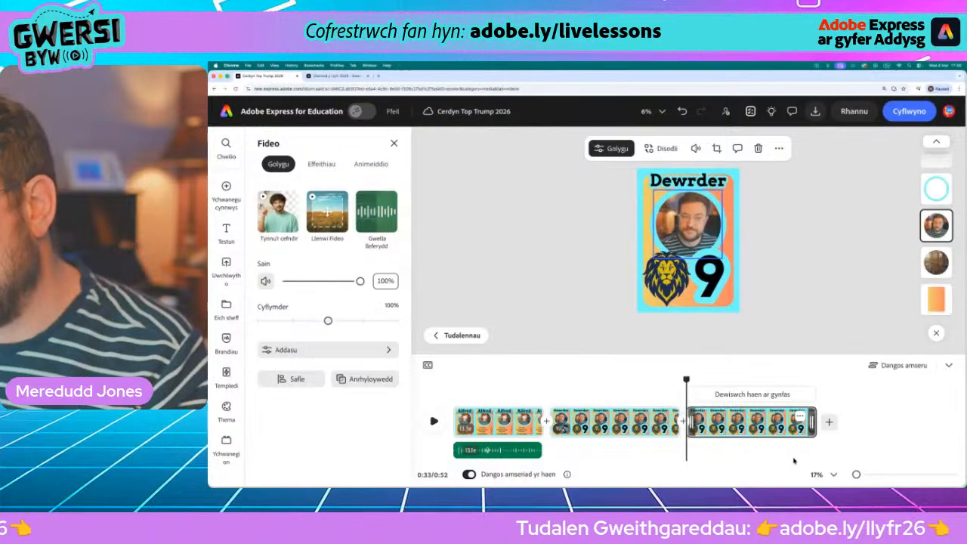
# - Replace the "Dewrder" title in the duplicated scene with "Caredigrwydd"
pyautogui.moveTo(690, 379); pyautogui.dragTo(734, 381)
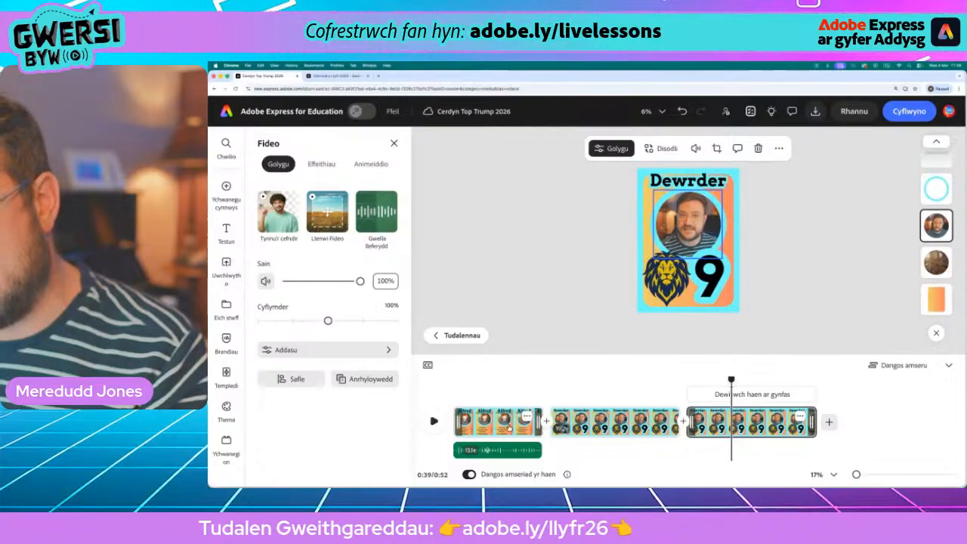
pyautogui.click(508, 427)
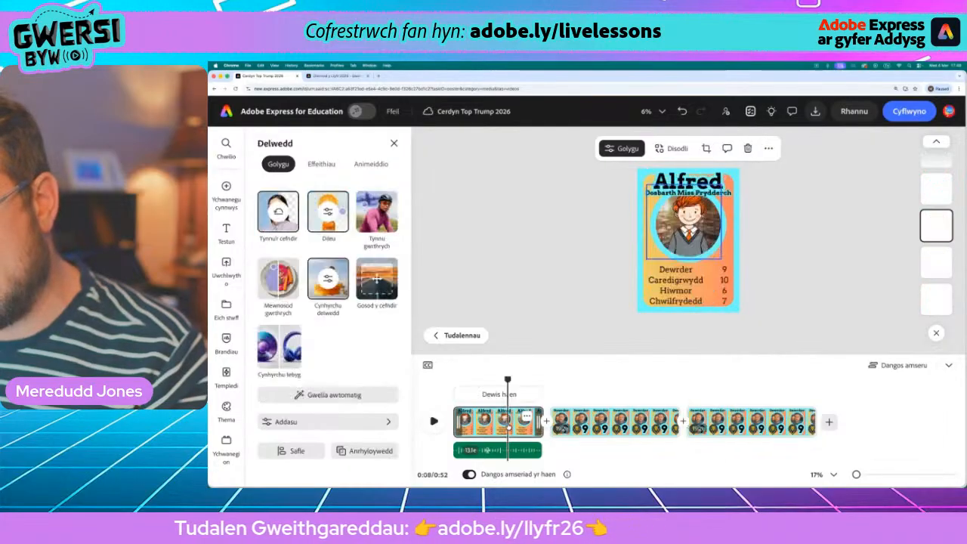
pyautogui.click(737, 419)
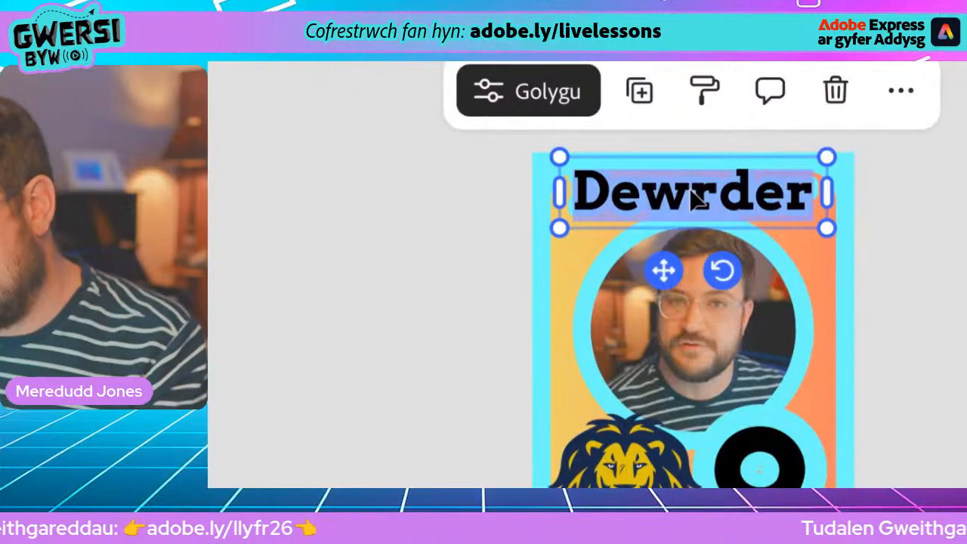
pyautogui.write('Care')
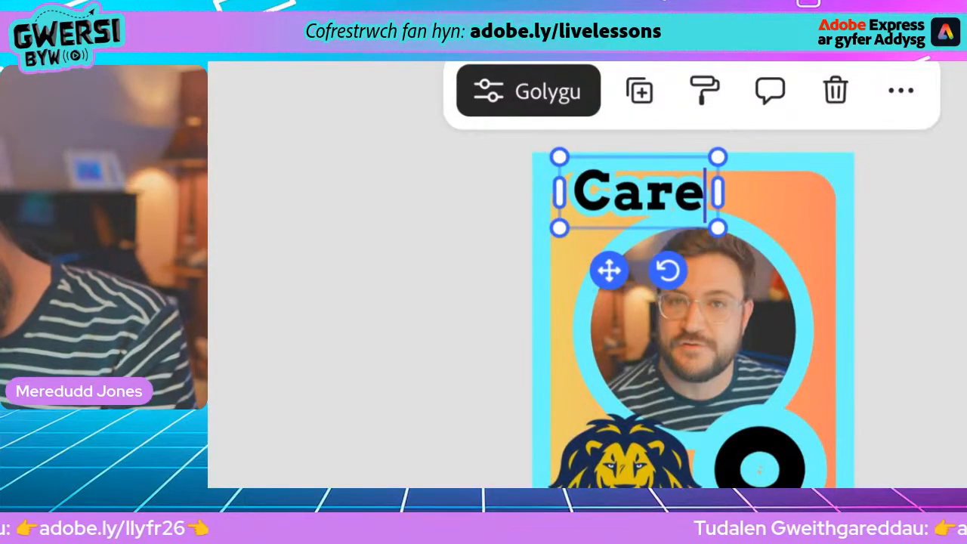
pyautogui.write('digrwydd')
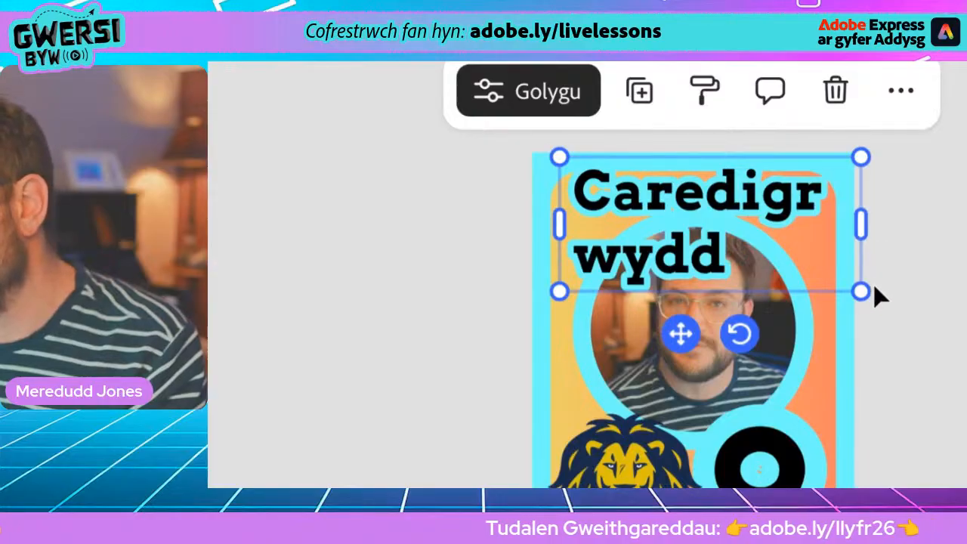
# - Resize the "Caredigrwydd" title to fit on one line across the card and centre it above the webcam circle
pyautogui.moveTo(869, 291); pyautogui.dragTo(814, 267)
pyautogui.moveTo(813, 212); pyautogui.dragTo(850, 210)
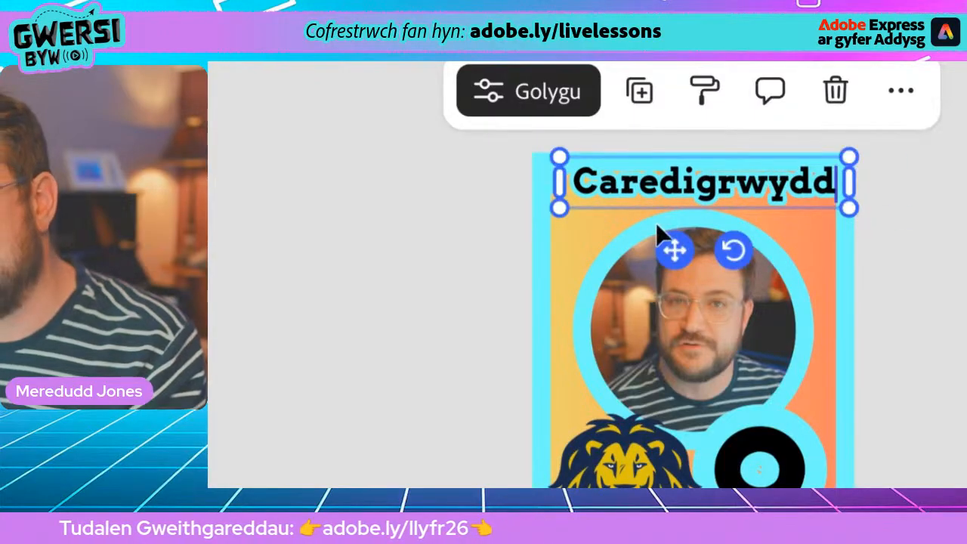
pyautogui.moveTo(559, 208)
pyautogui.mouseDown()
pyautogui.moveTo(505, 214)
pyautogui.moveTo(568, 207)
pyautogui.moveTo(559, 209)
pyautogui.mouseUp()
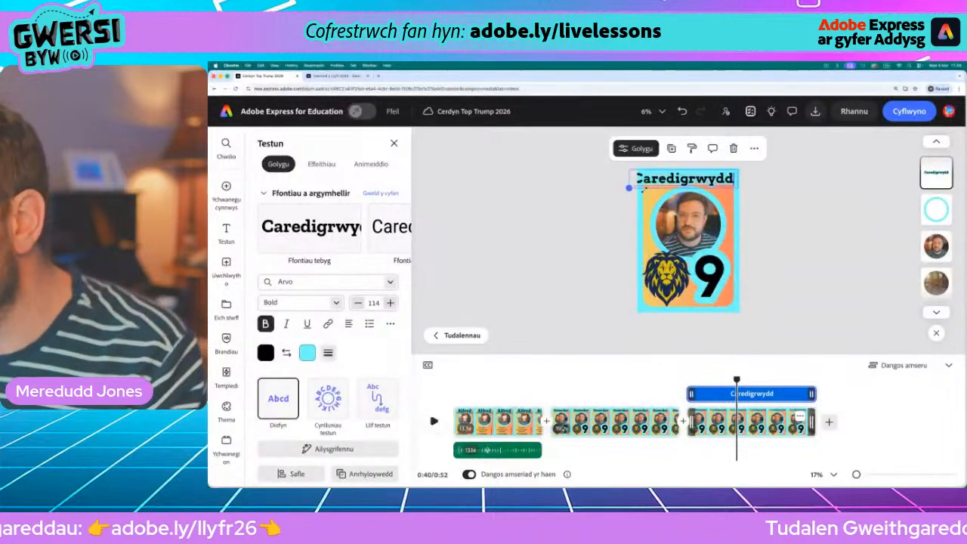
pyautogui.scroll(5, 645, 188)
pyautogui.scroll(1, 645, 188)
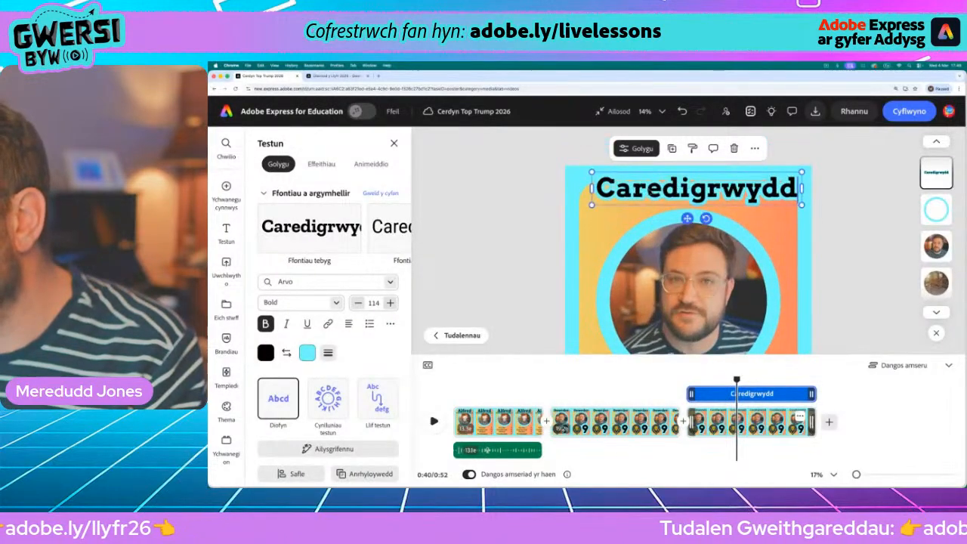
pyautogui.moveTo(592, 205); pyautogui.dragTo(577, 207)
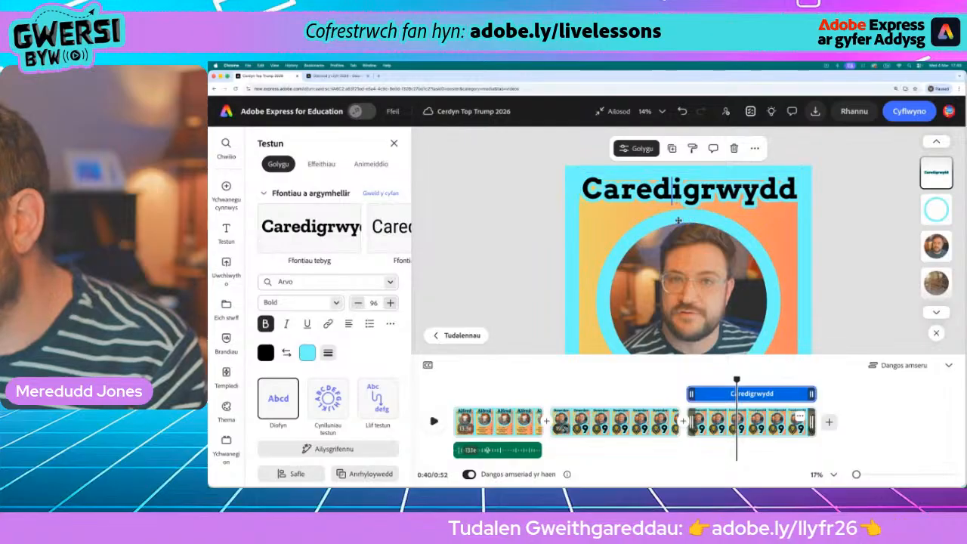
pyautogui.moveTo(679, 220); pyautogui.dragTo(678, 225)
# - Change the score in the duplicated scene to 10, then widen, shrink and reposition it to fit inside the card's lower right corner
pyautogui.scroll(-5, 679, 225)
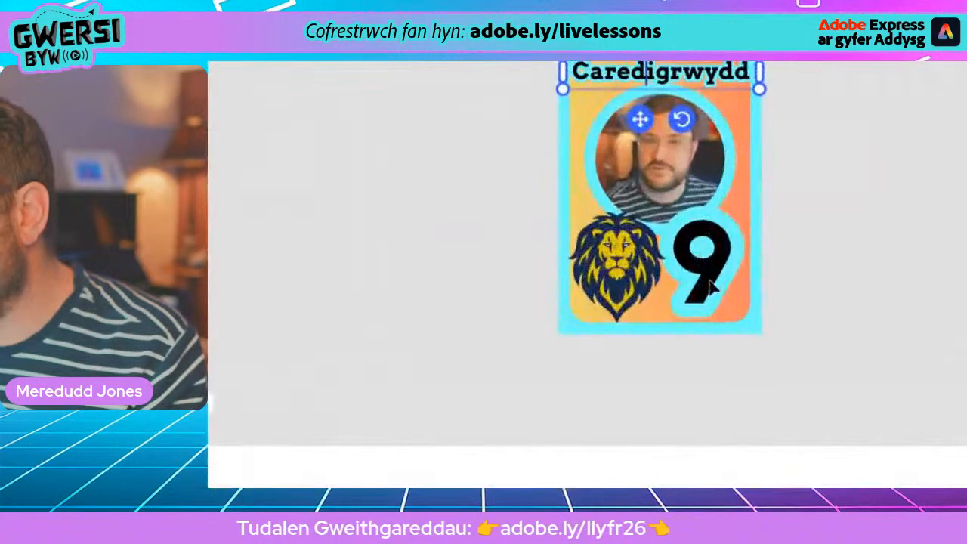
pyautogui.doubleClick(710, 278)
pyautogui.write('10')
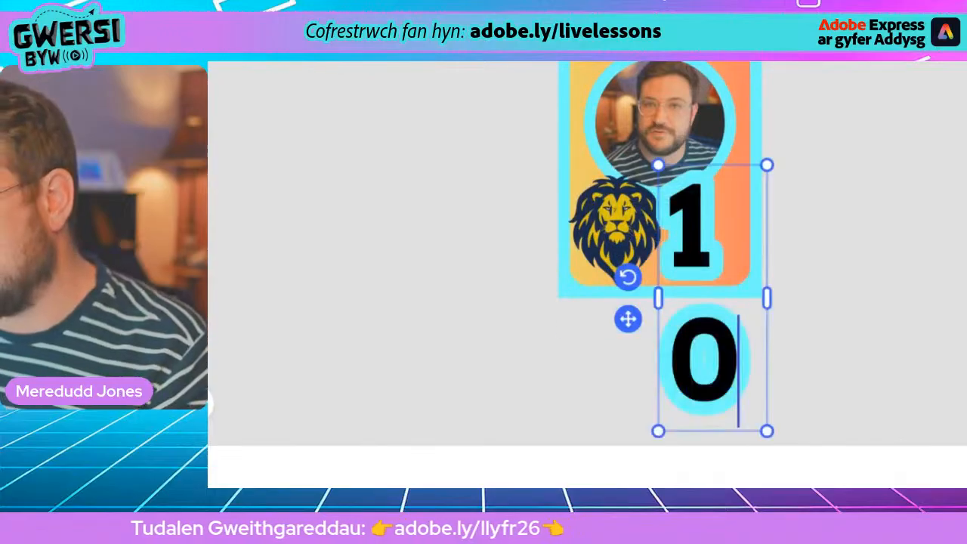
pyautogui.moveTo(767, 297); pyautogui.dragTo(793, 296)
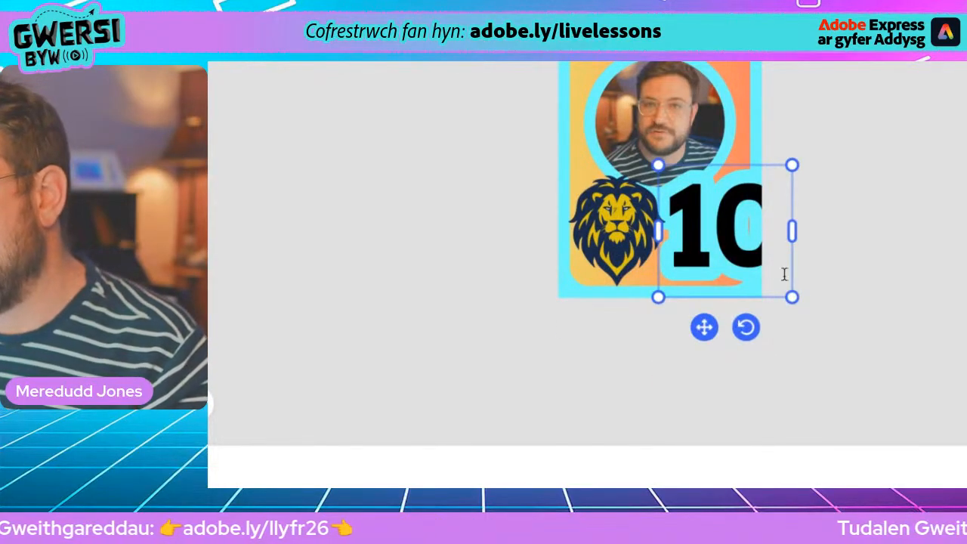
pyautogui.moveTo(704, 326); pyautogui.dragTo(671, 326)
pyautogui.moveTo(757, 295); pyautogui.dragTo(736, 272)
pyautogui.moveTo(661, 303)
pyautogui.mouseDown()
pyautogui.moveTo(685, 317)
pyautogui.moveTo(673, 317)
pyautogui.mouseUp()
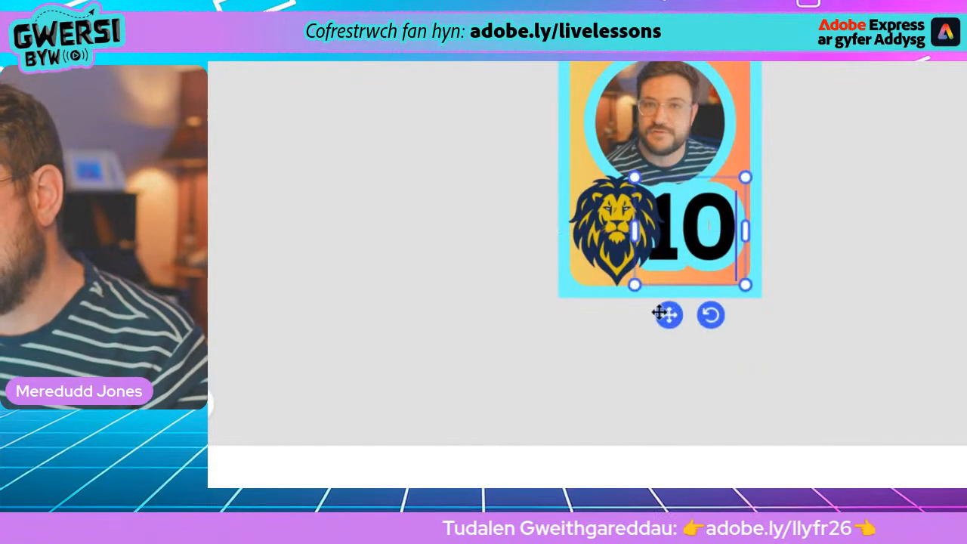
# - Delete the lion picture from the "Caredigrwydd" scene and search the design assets for "kind"
pyautogui.click(610, 222)
pyautogui.press('Delete')
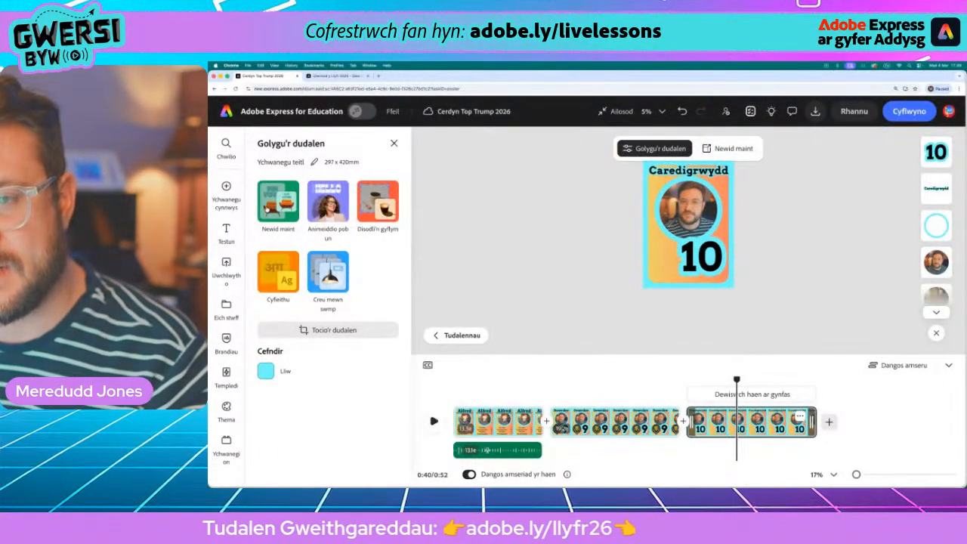
pyautogui.moveTo(224, 189)
pyautogui.click(296, 231)
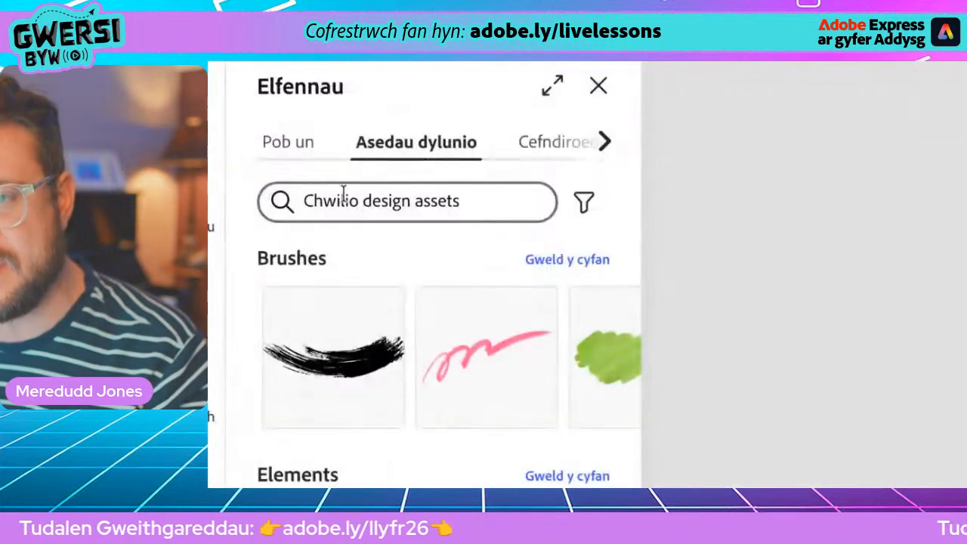
pyautogui.click(293, 189)
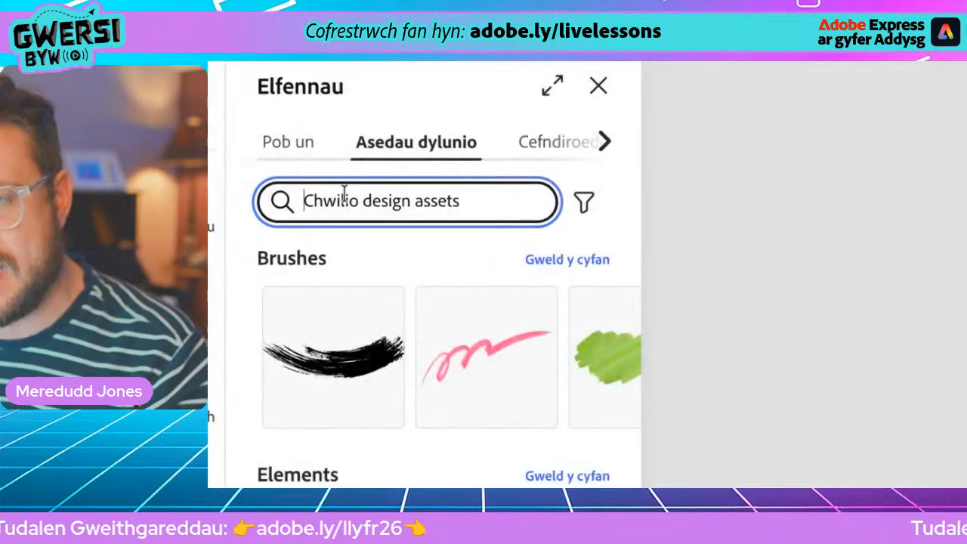
pyautogui.write('kind')
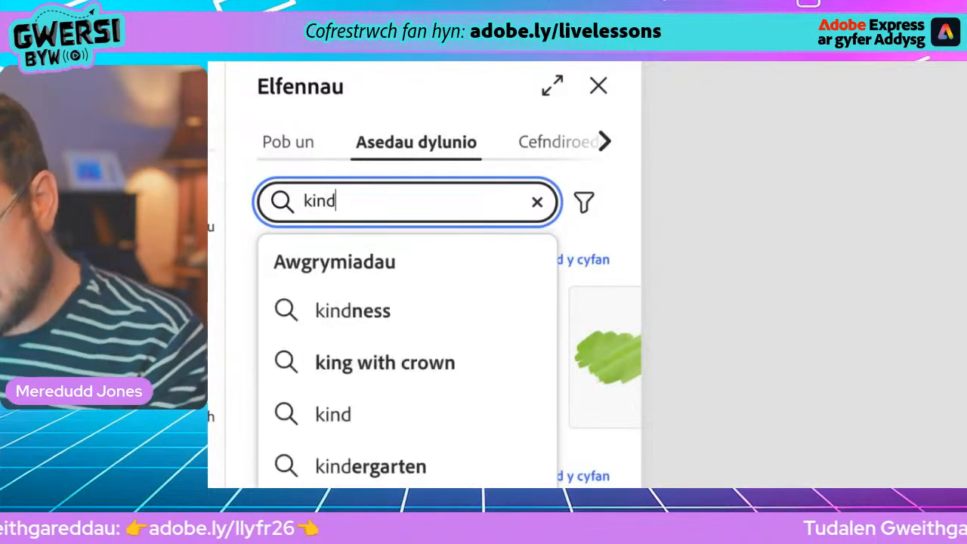
pyautogui.press('Return')
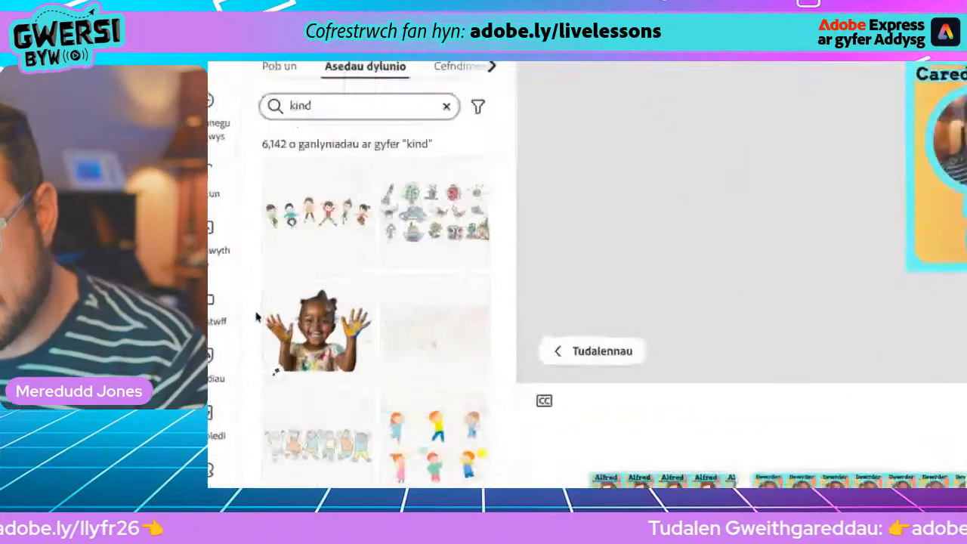
# - Look through the "kind" search results for a picture that suits the kindness stat
pyautogui.scroll(-6, 371, 333)
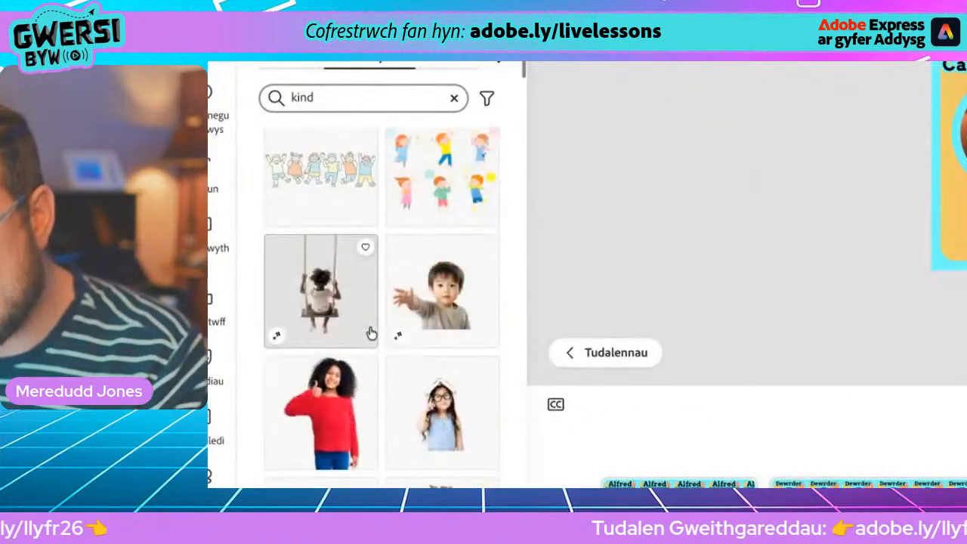
pyautogui.scroll(-2, 371, 333)
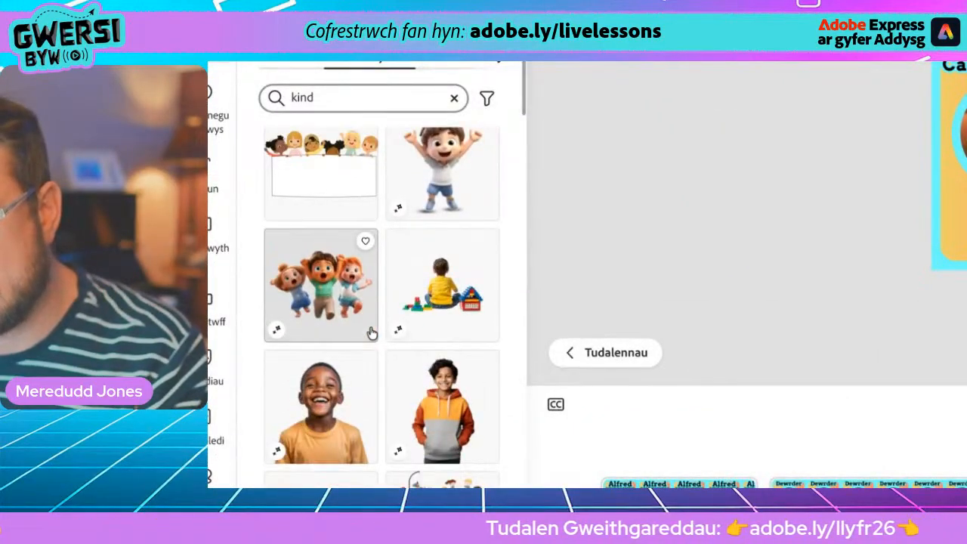
pyautogui.scroll(-8, 371, 333)
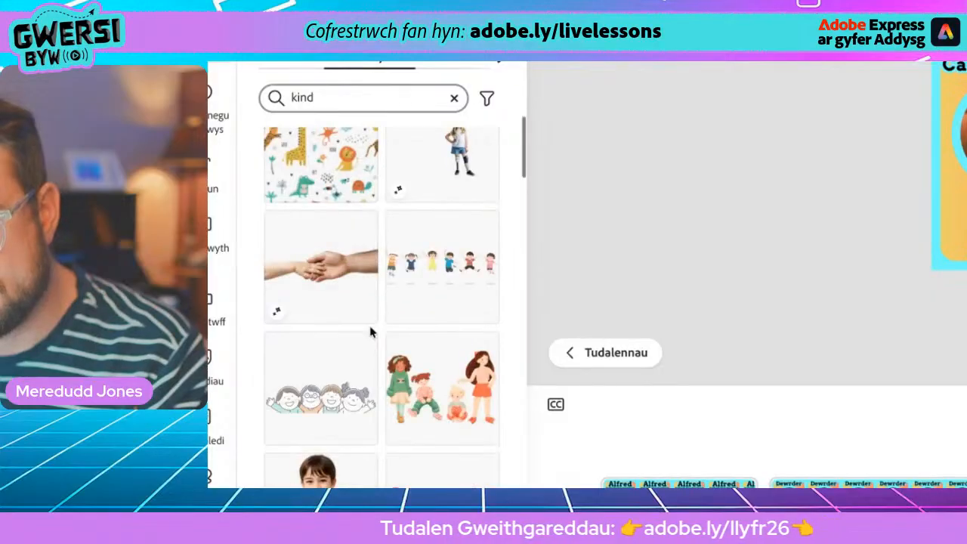
pyautogui.scroll(1, 371, 333)
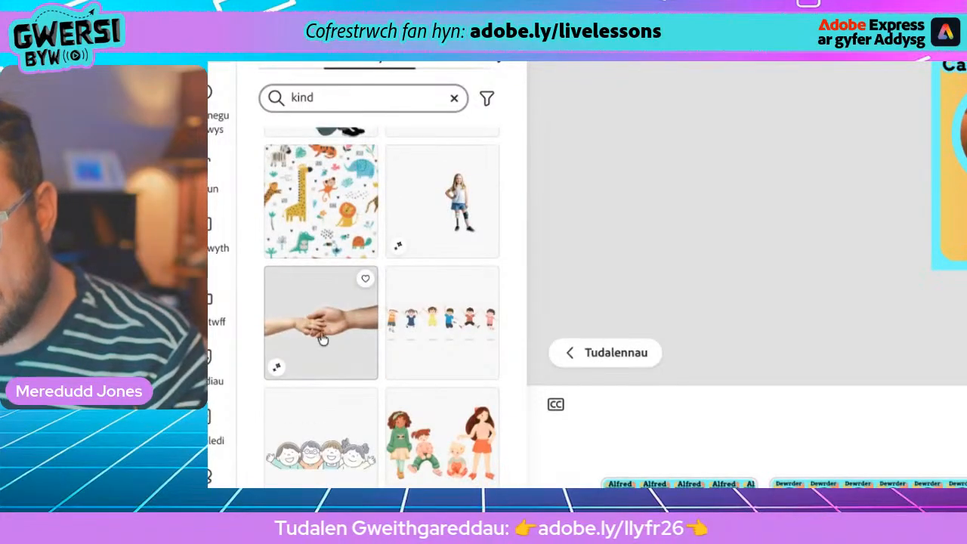
pyautogui.scroll(-9, 339, 340)
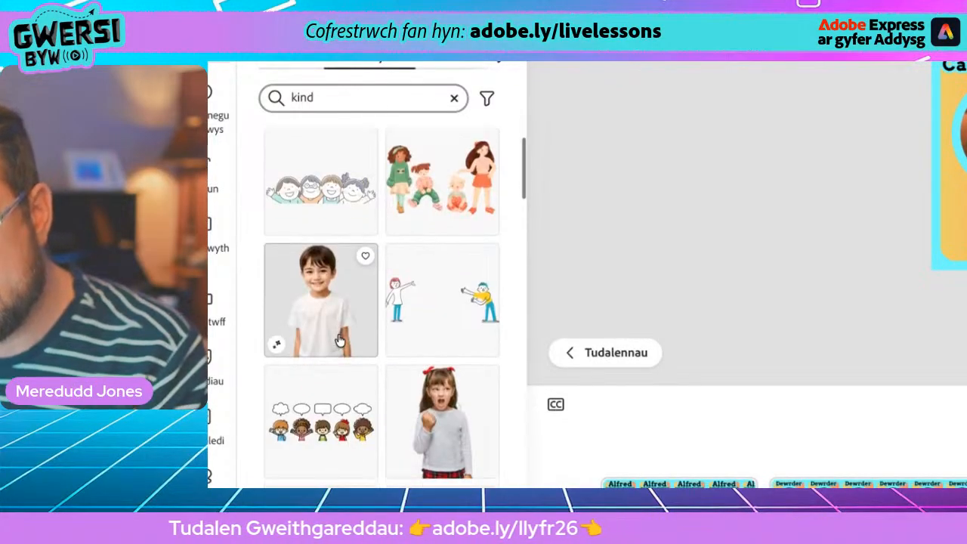
pyautogui.scroll(-5, 339, 340)
pyautogui.scroll(-5, 340, 340)
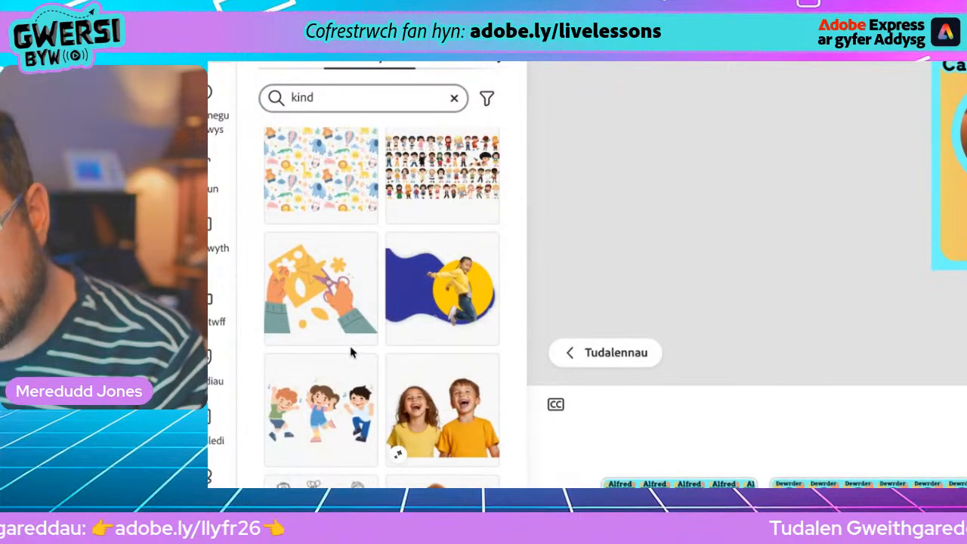
pyautogui.scroll(-2, 352, 353)
pyautogui.scroll(-8, 355, 349)
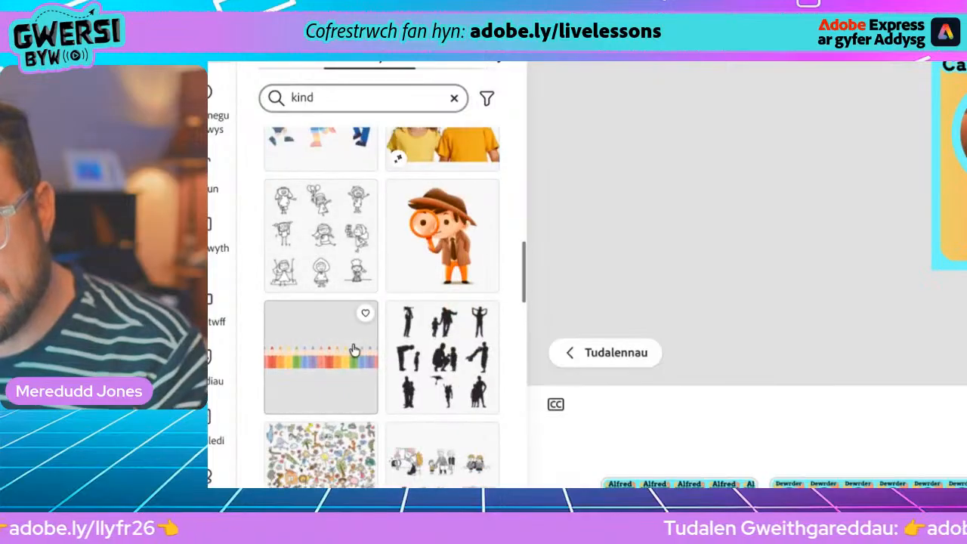
pyautogui.scroll(-4, 355, 350)
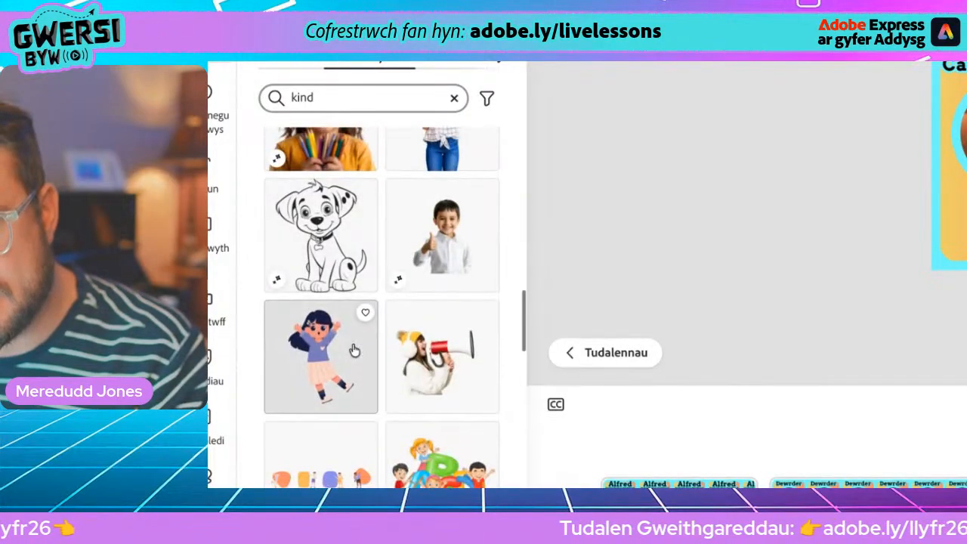
pyautogui.scroll(6, 351, 302)
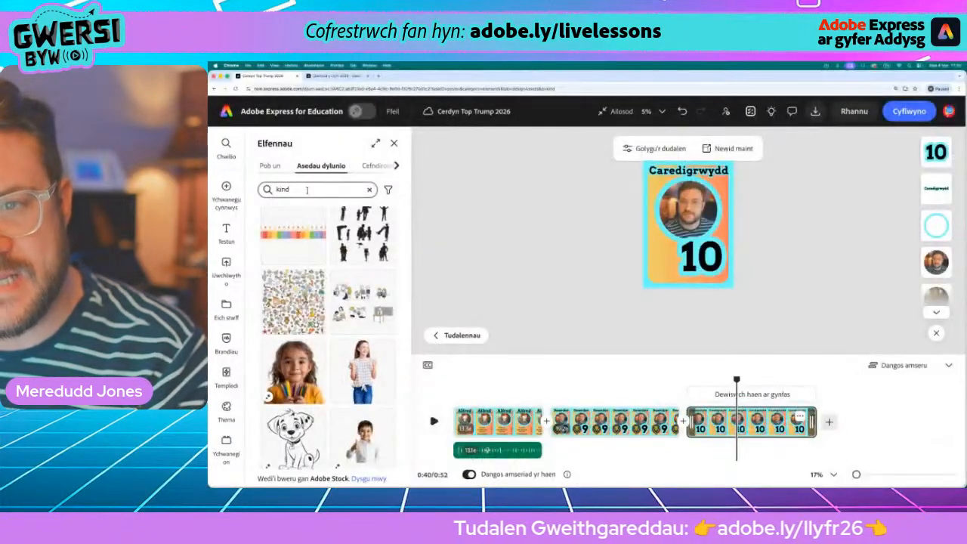
# - Search the design assets for "kindness" and add the black hands forming a heart to the scene
pyautogui.click(307, 190)
pyautogui.write('ness')
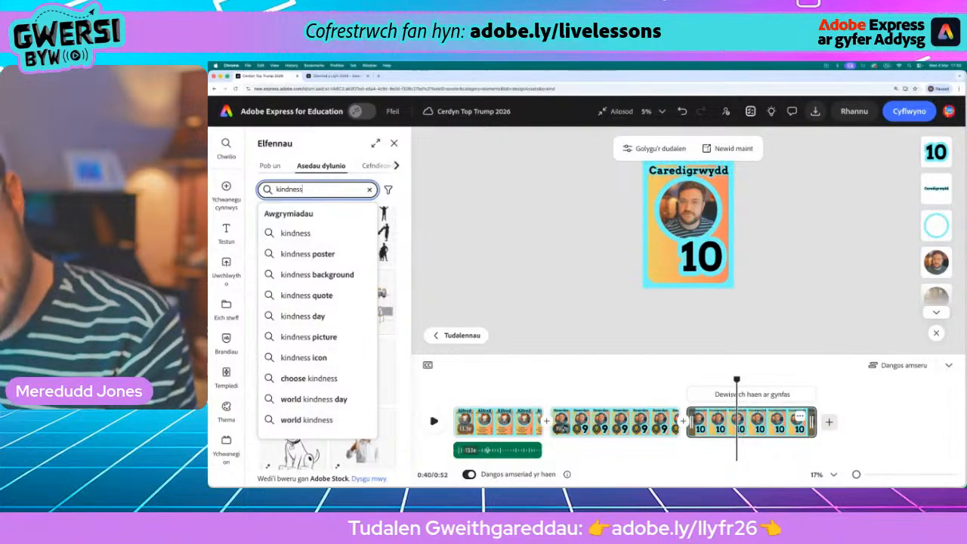
pyautogui.press('Return')
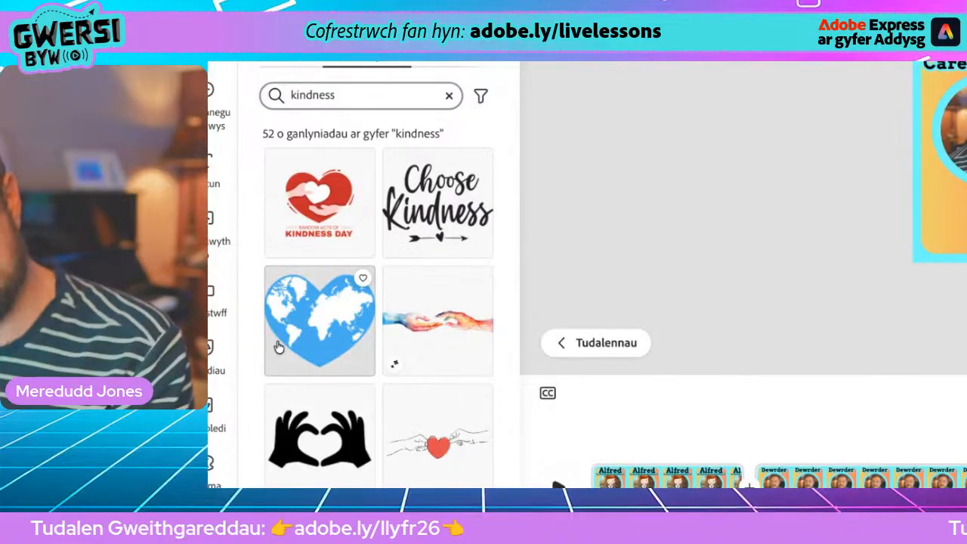
pyautogui.scroll(-3, 279, 346)
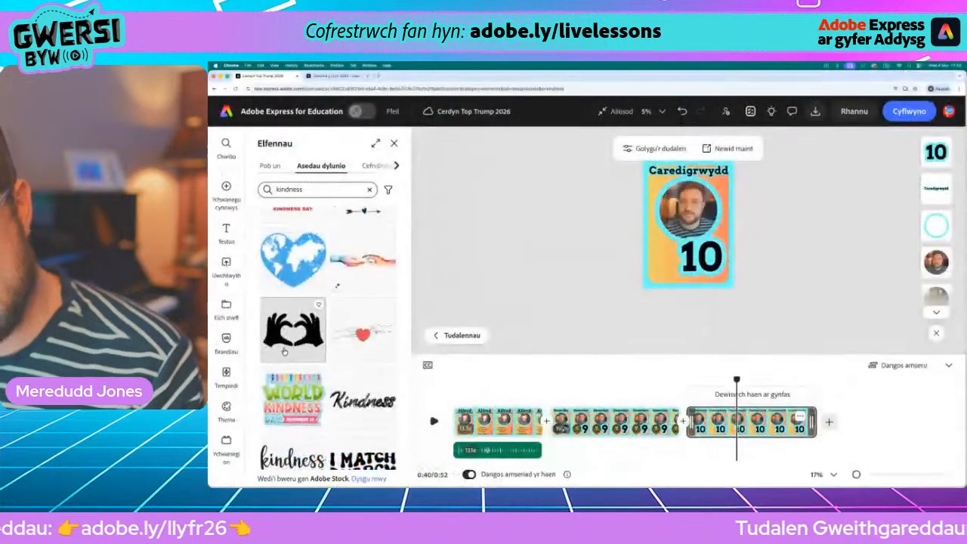
pyautogui.click(284, 348)
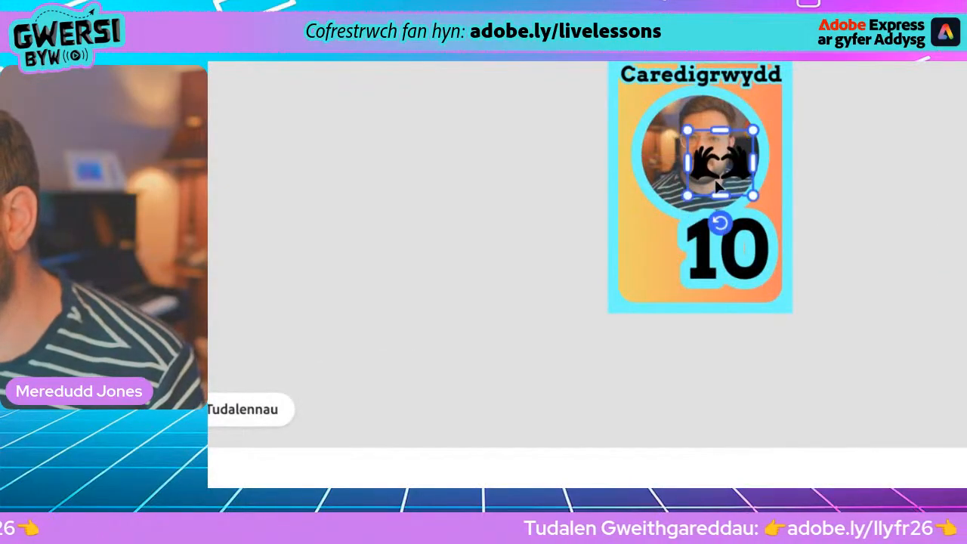
# - Place the heart-hands graphic beside the 10, enlarge it and rotate it clockwise to fit the card's lower left corner
pyautogui.moveTo(722, 185); pyautogui.dragTo(642, 278)
pyautogui.moveTo(675, 224); pyautogui.dragTo(702, 196)
pyautogui.moveTo(678, 244); pyautogui.dragTo(677, 259)
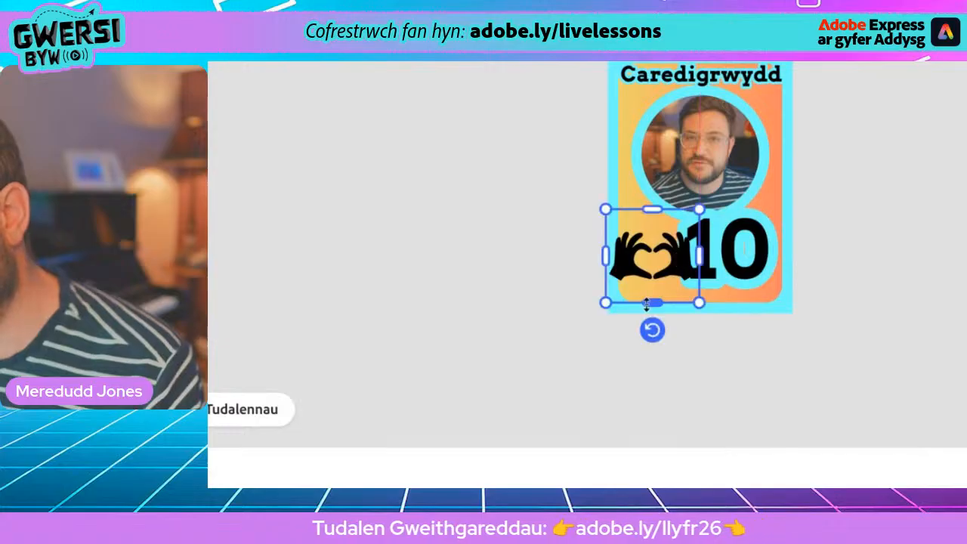
pyautogui.moveTo(652, 330); pyautogui.dragTo(612, 317)
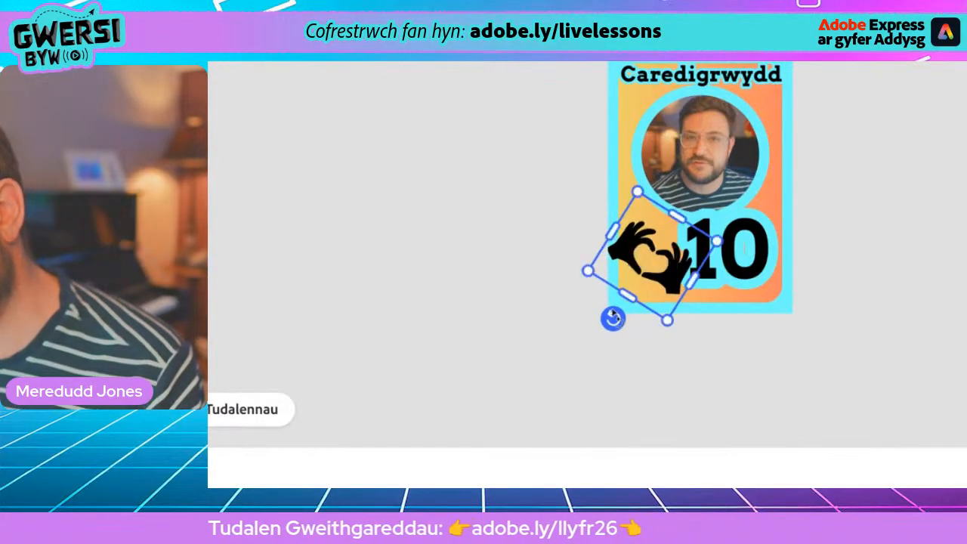
pyautogui.click(548, 311)
pyautogui.moveTo(633, 250); pyautogui.dragTo(628, 247)
pyautogui.click(555, 291)
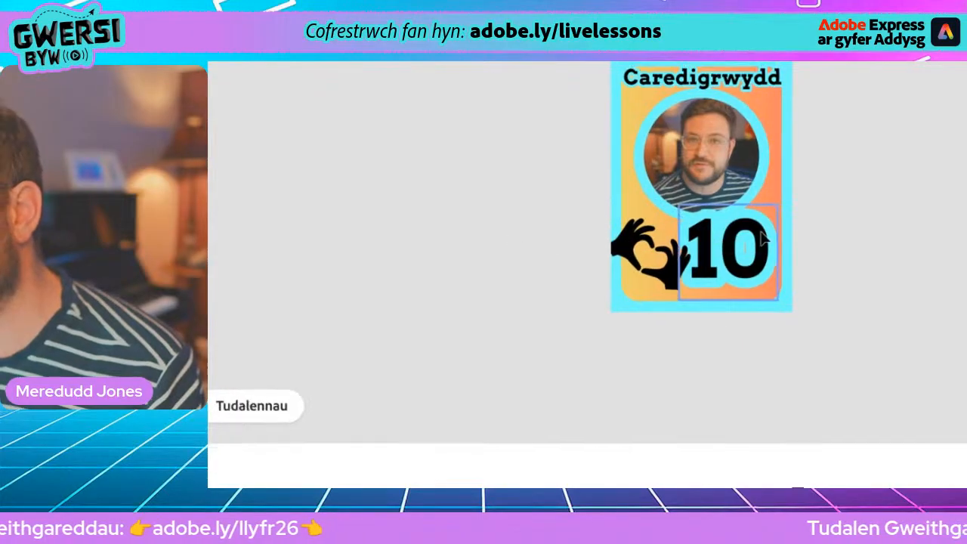
pyautogui.scroll(4, 782, 260)
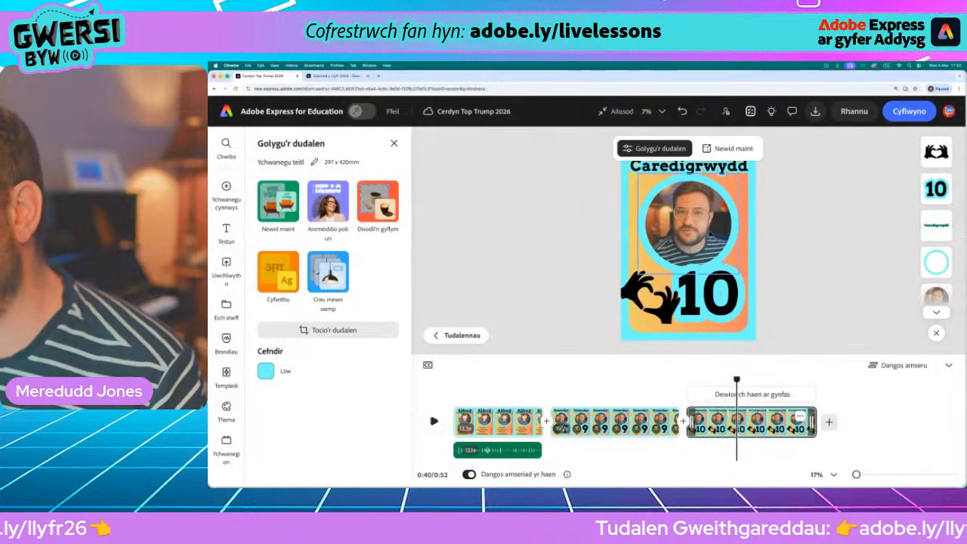
# - Delete the old circular webcam video from the "Caredigrwydd" scene
pyautogui.scroll(-2, 941, 243)
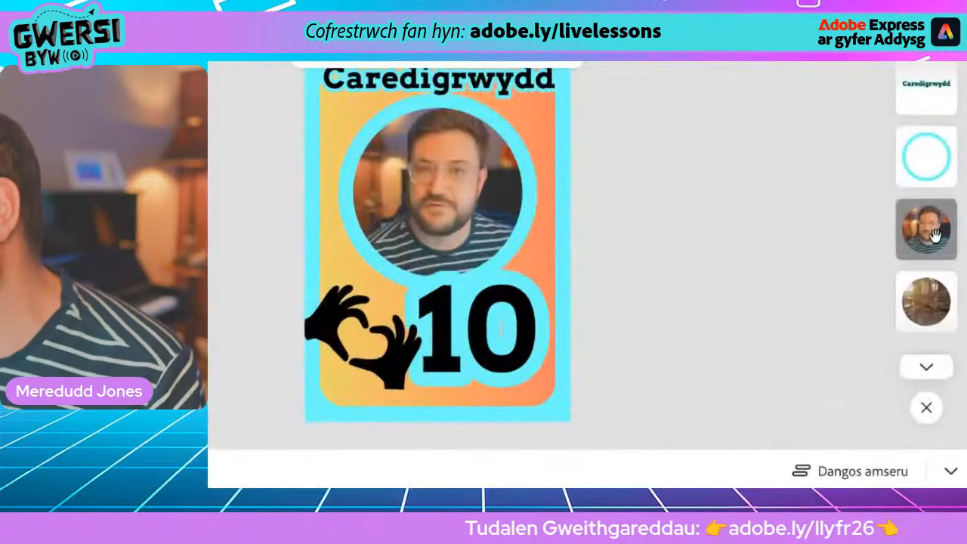
pyautogui.click(935, 235)
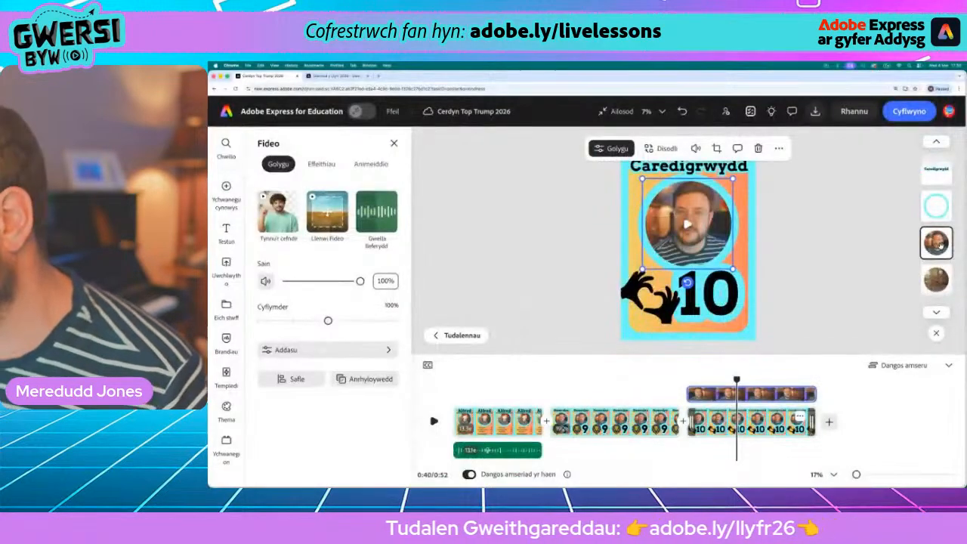
pyautogui.press('Delete')
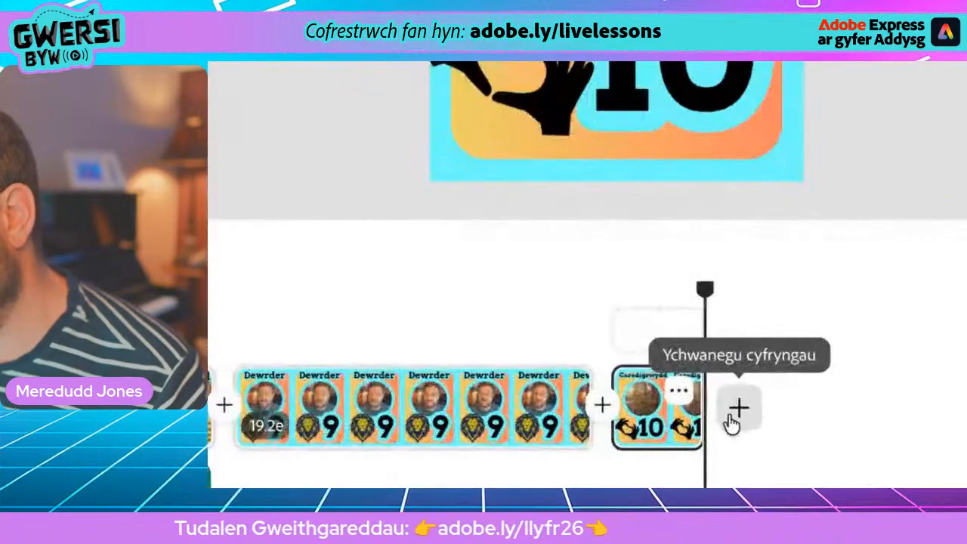
# - Record a new webcam clip from the start of the "Caredigrwydd" scene and save the recording to the card
pyautogui.moveTo(718, 376); pyautogui.dragTo(684, 378)
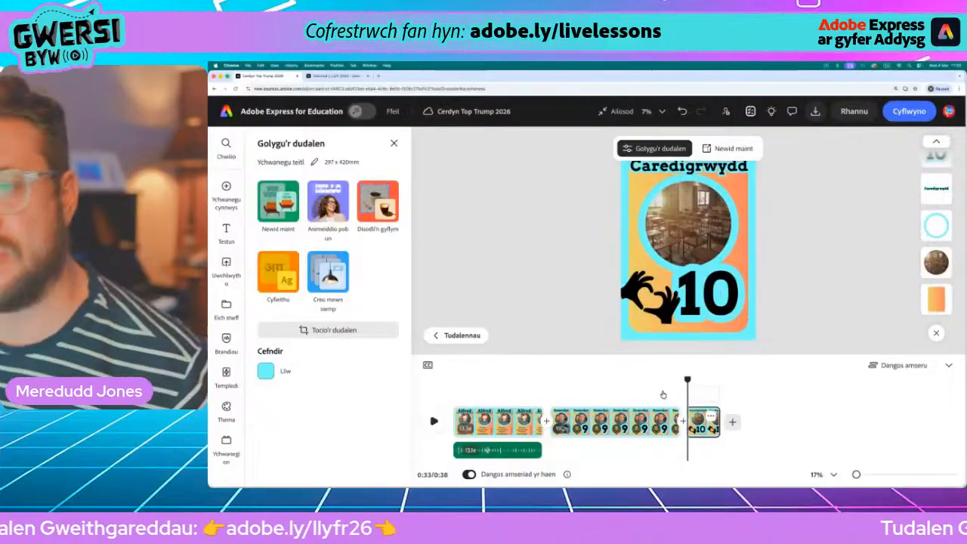
pyautogui.click(235, 193)
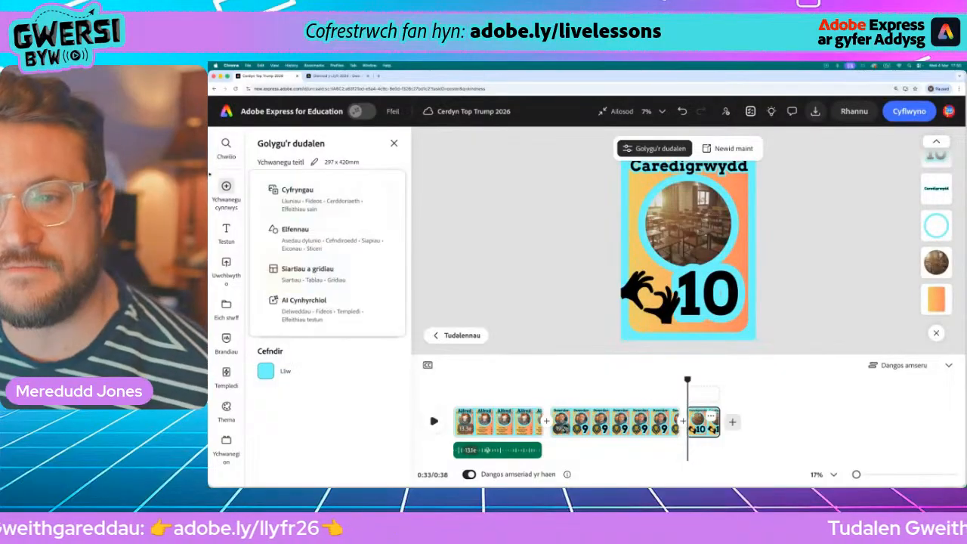
pyautogui.click(287, 195)
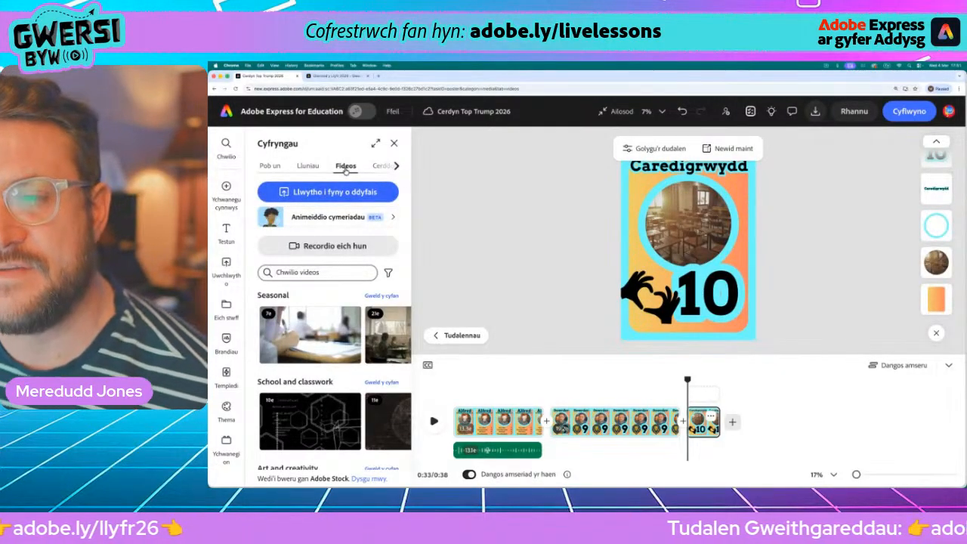
pyautogui.click(348, 246)
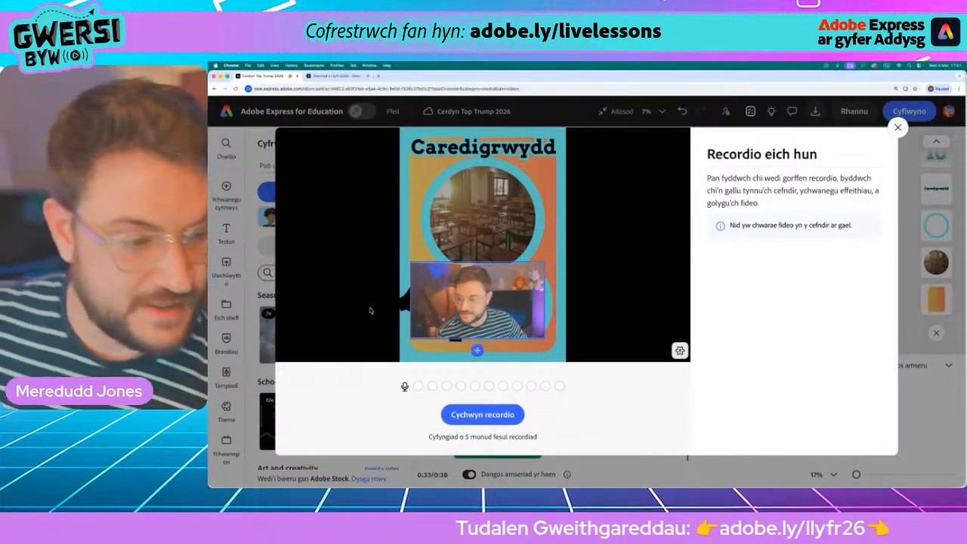
pyautogui.click(483, 416)
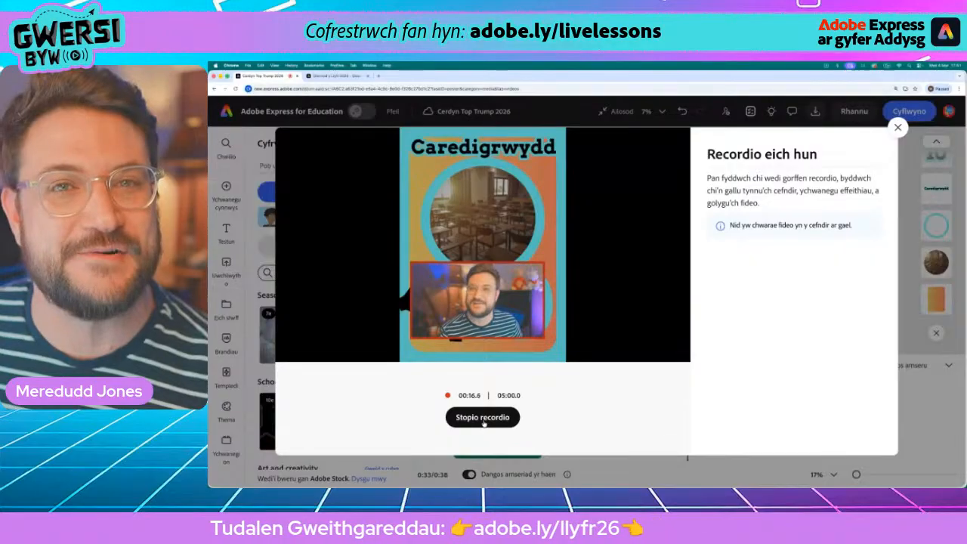
pyautogui.click(484, 418)
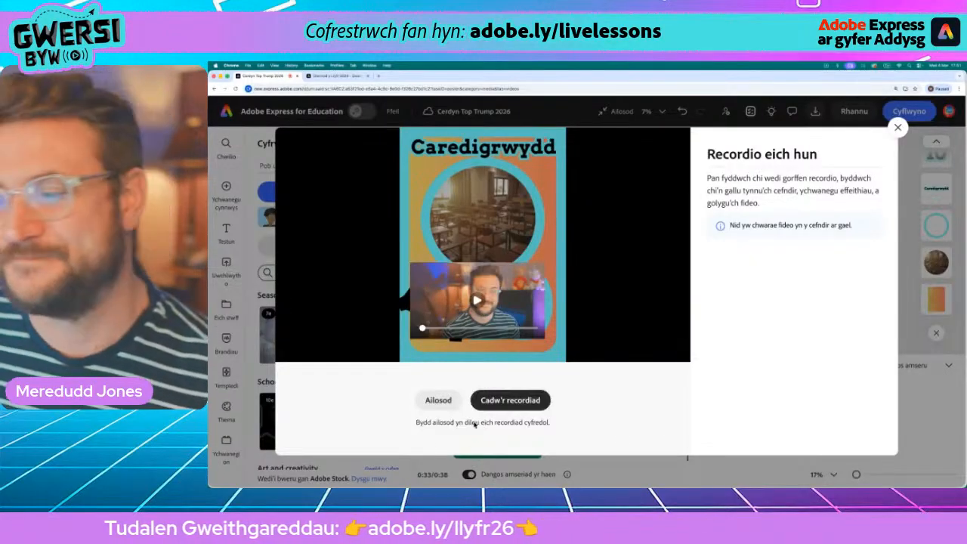
pyautogui.click(514, 406)
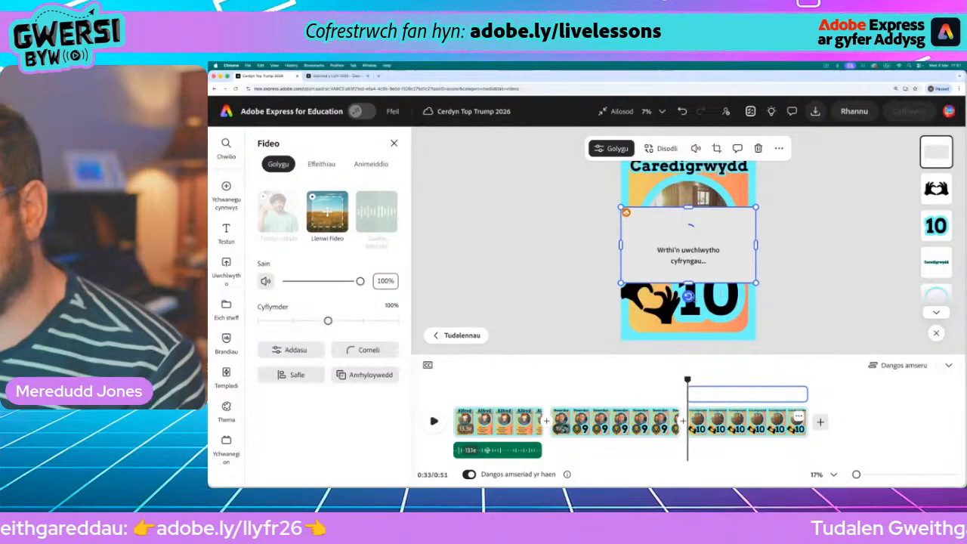
# - Enlarge the new webcam clip and position it over the ring between the "Caredigrwydd" title and the 10
pyautogui.moveTo(717, 211); pyautogui.dragTo(718, 201)
pyautogui.moveTo(756, 252); pyautogui.dragTo(782, 268)
pyautogui.moveTo(699, 223); pyautogui.dragTo(697, 226)
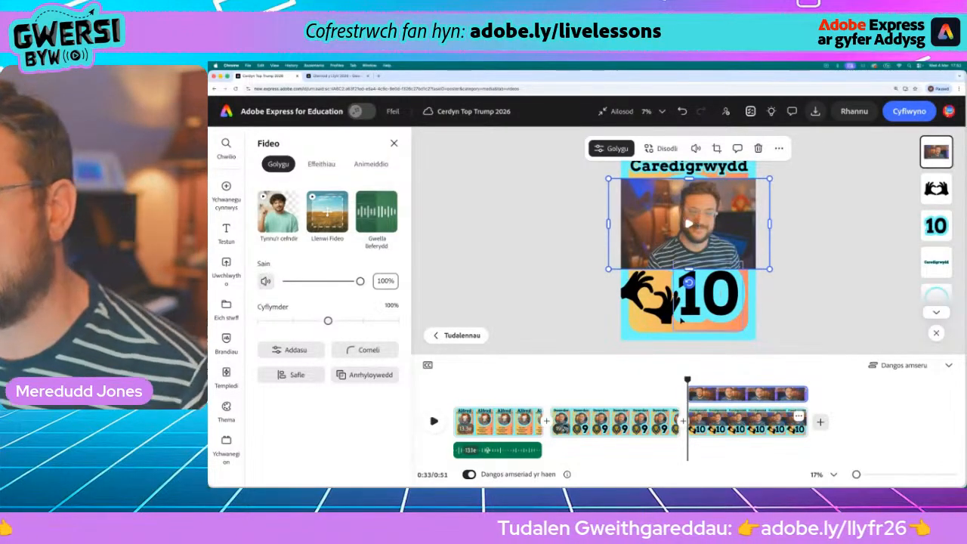
# - Crop the webcam clip to a circle with the face centred and move its layer behind the blue ring
pyautogui.click(716, 148)
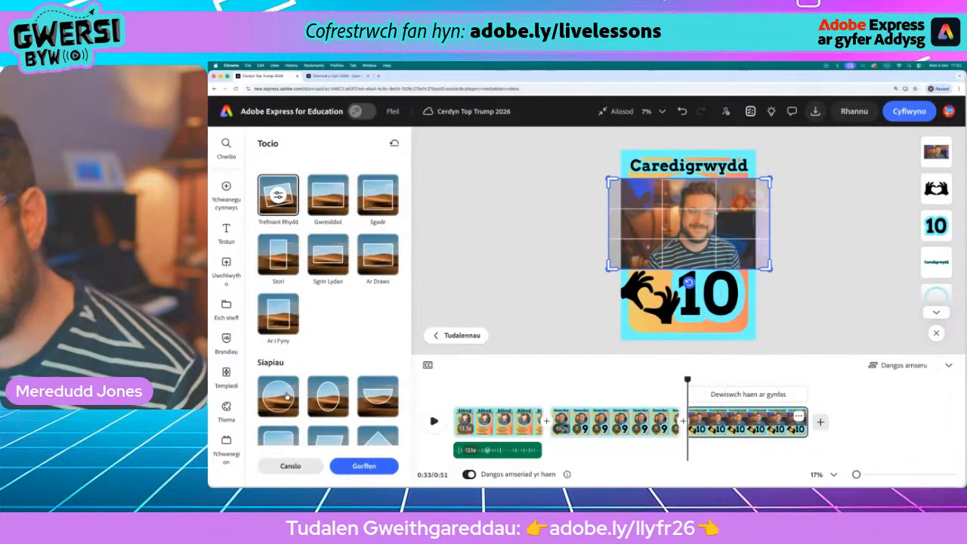
pyautogui.click(280, 400)
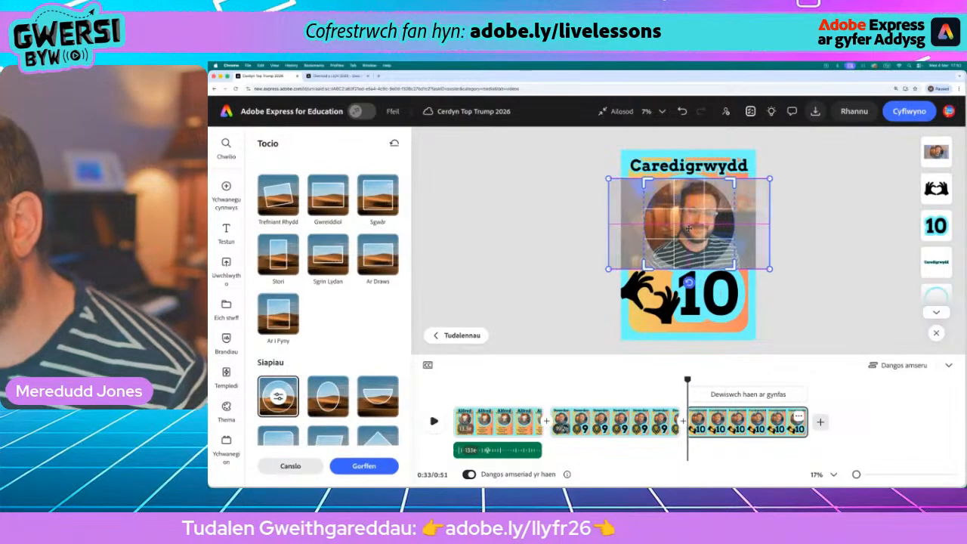
pyautogui.moveTo(689, 232); pyautogui.dragTo(675, 229)
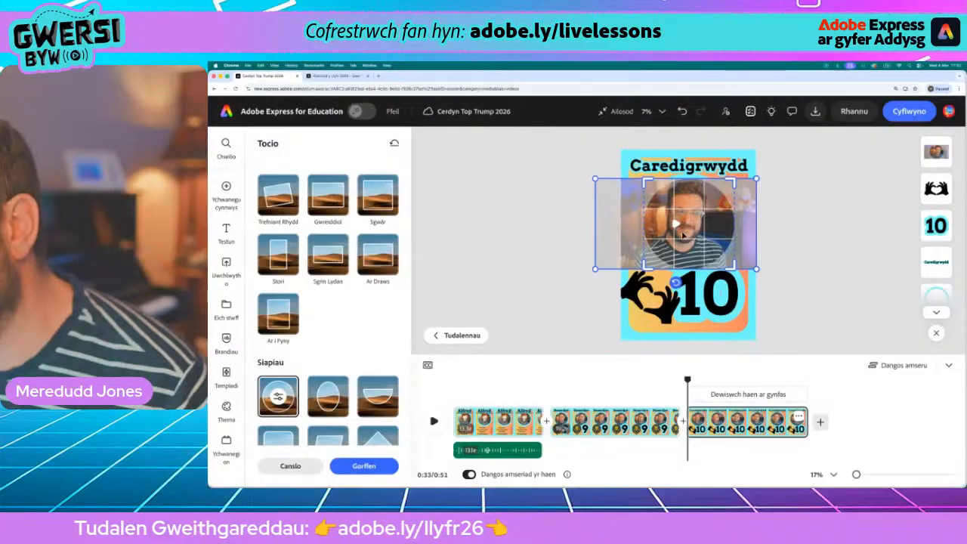
pyautogui.click(565, 233)
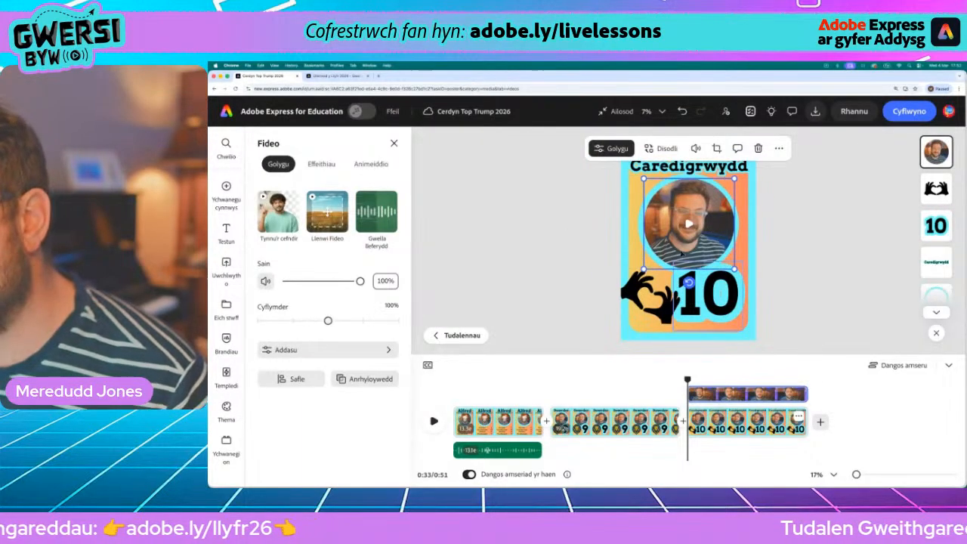
pyautogui.moveTo(946, 155); pyautogui.dragTo(878, 282)
pyautogui.click(876, 281)
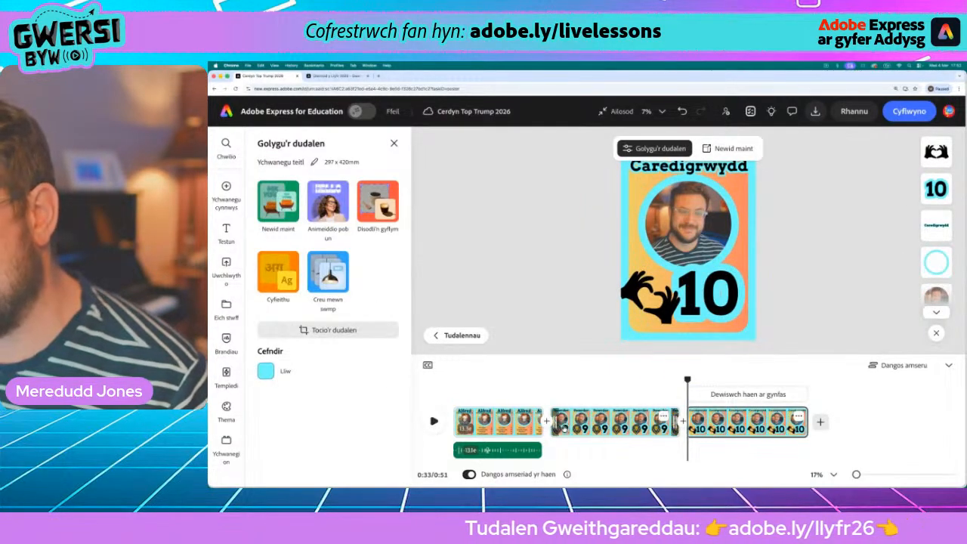
# - Play back part of the "Caredigrwydd" scene to check the new recording
pyautogui.click(433, 423)
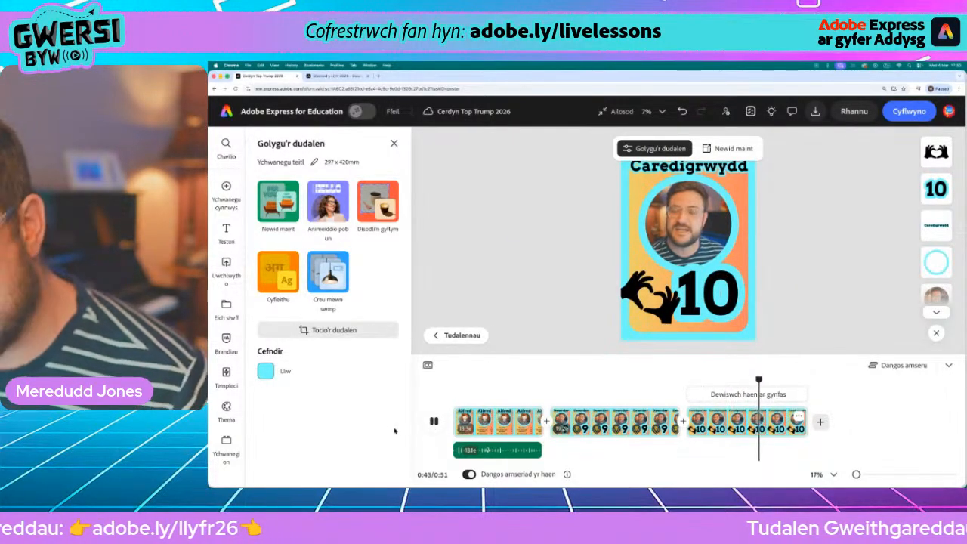
pyautogui.click(433, 422)
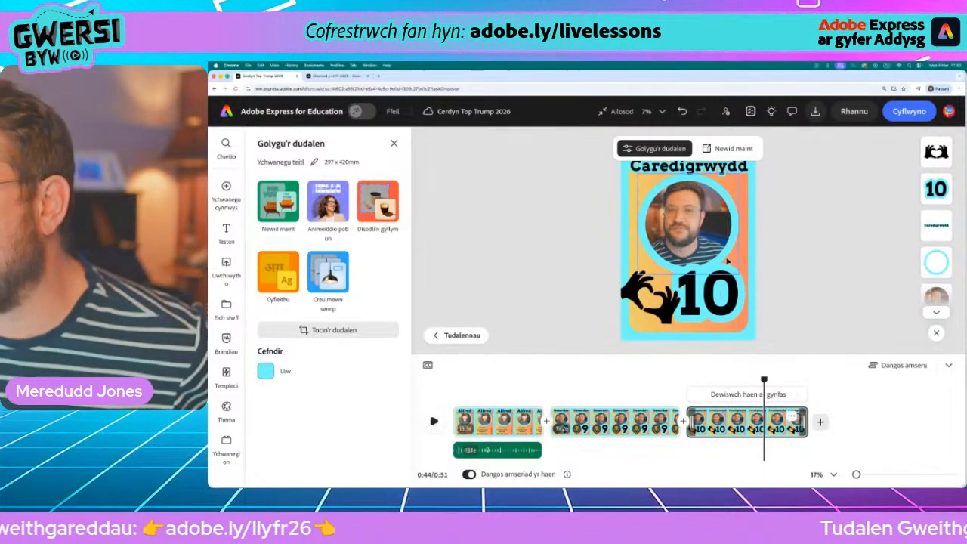
pyautogui.moveTo(760, 382)
pyautogui.mouseDown()
pyautogui.moveTo(773, 381)
pyautogui.moveTo(742, 383)
pyautogui.mouseUp()
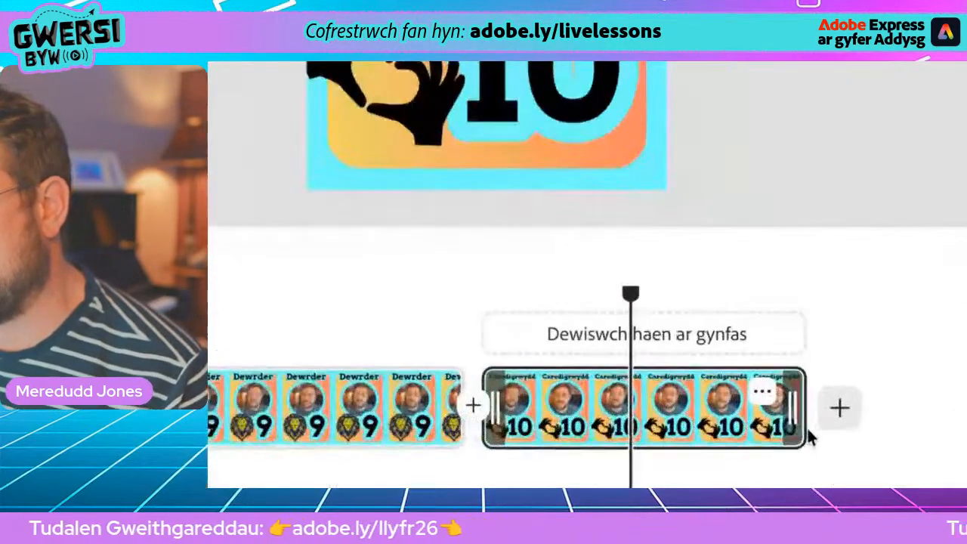
# - Duplicate the "Caredigrwydd" scene and select the copy at the end of the timeline for editing
pyautogui.click(791, 416)
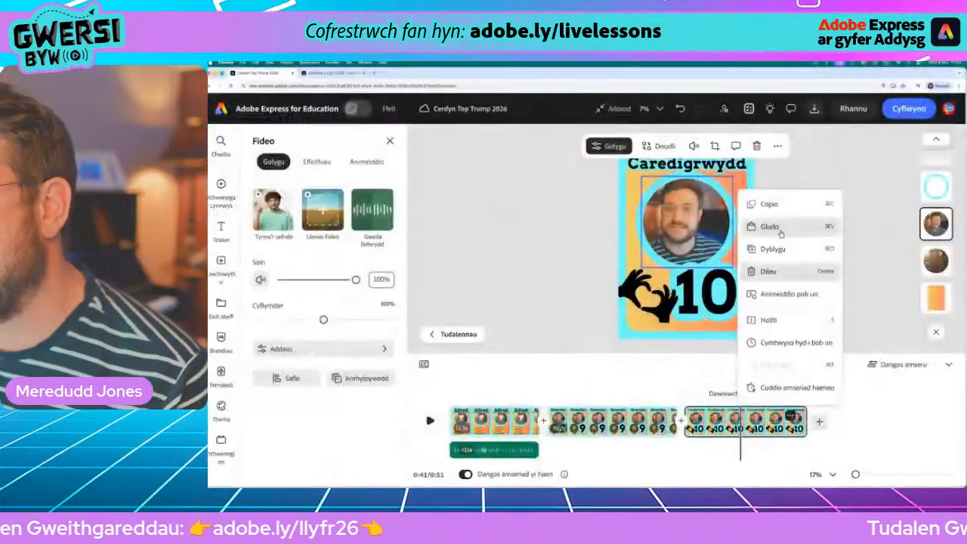
pyautogui.click(774, 249)
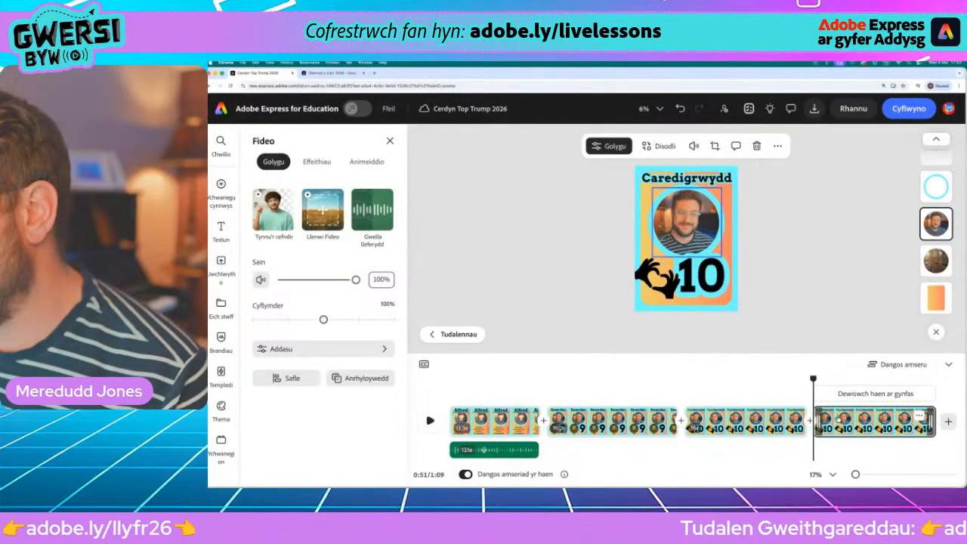
pyautogui.click(499, 393)
pyautogui.click(874, 428)
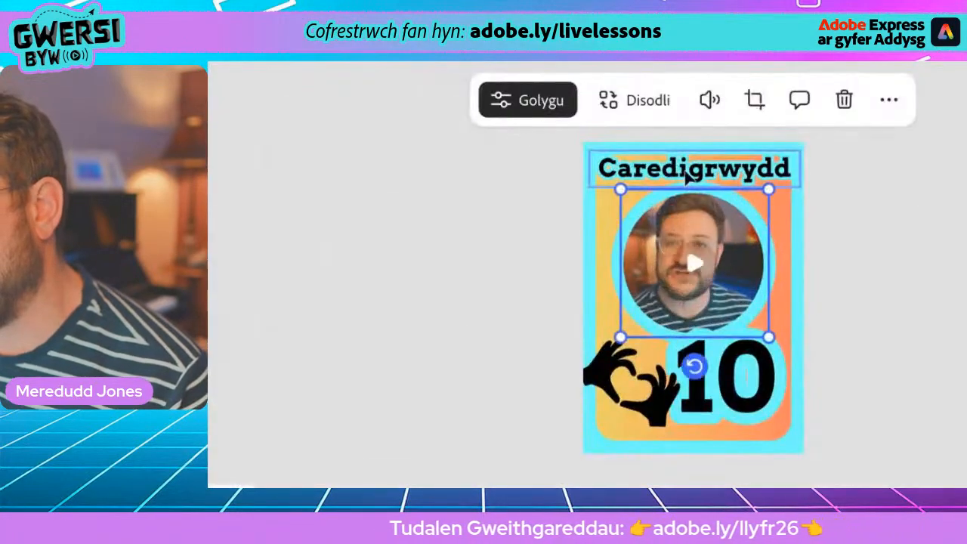
# - Change the duplicated scene's title to "Hiwmor", enlarge it to font size 160 and centre it above the ring
pyautogui.click(686, 175)
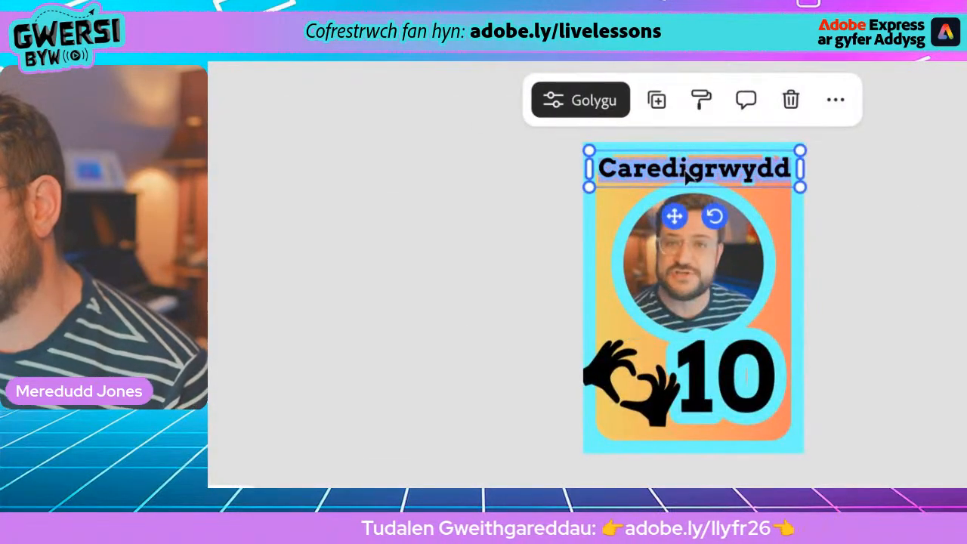
pyautogui.write('Hiwmoe')
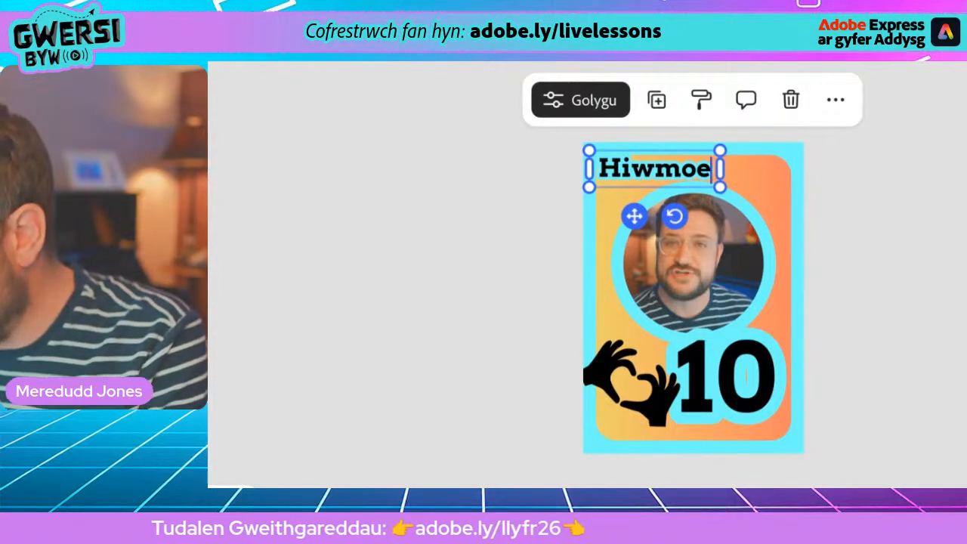
pyautogui.press('BackSpace')
pyautogui.write('r')
pyautogui.moveTo(718, 186); pyautogui.dragTo(794, 210)
pyautogui.moveTo(677, 210); pyautogui.dragTo(676, 207)
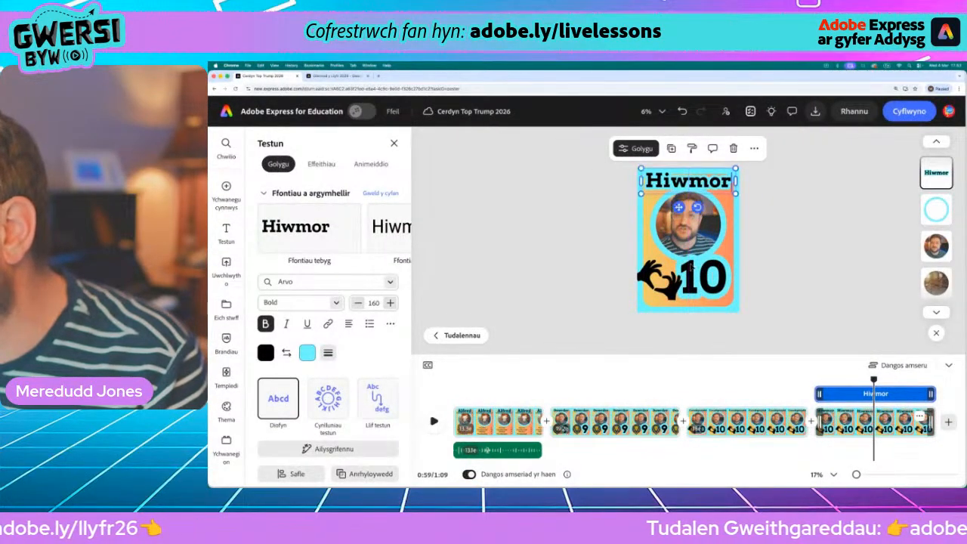
# - Check the Hiwmor score on the Alfred card, change the duplicate's 10 to 6, and reposition and enlarge it to font size 444
pyautogui.click(510, 427)
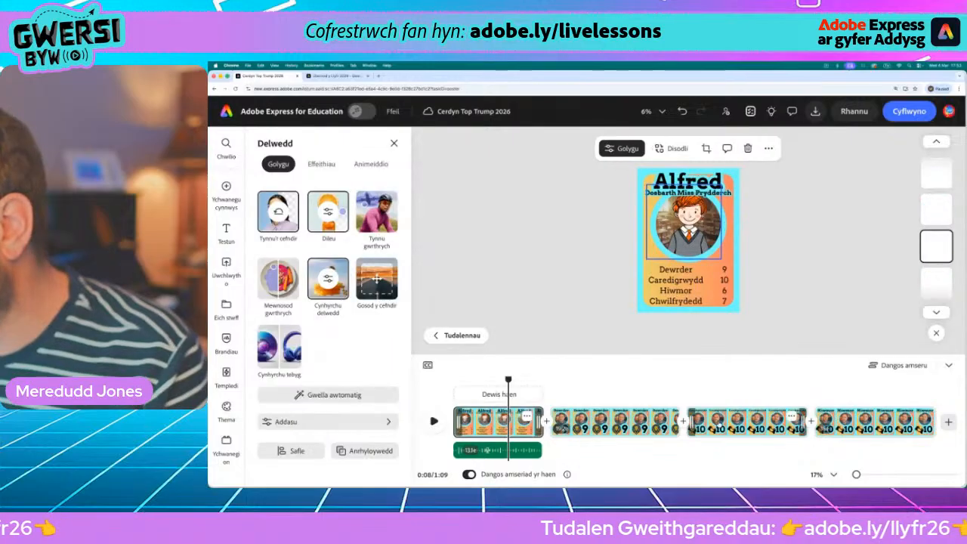
pyautogui.click(874, 423)
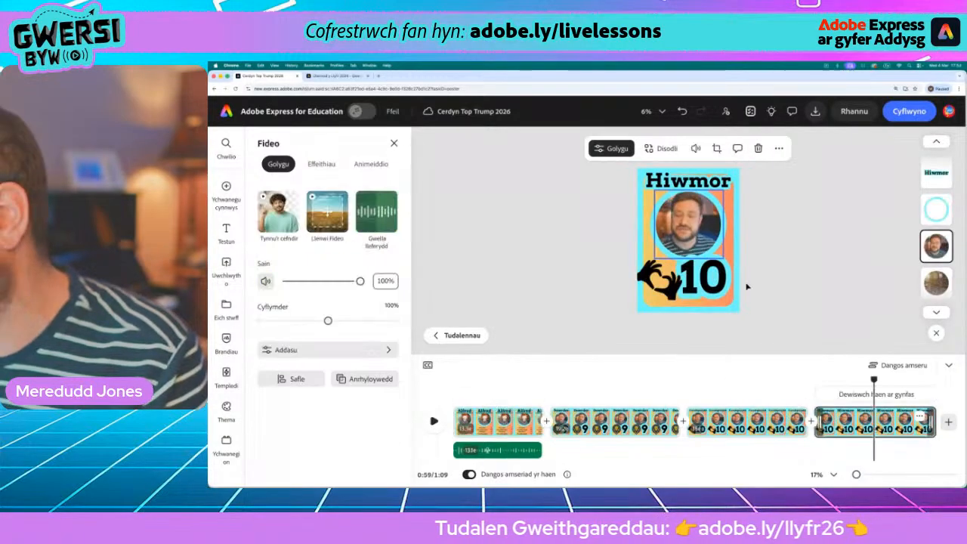
pyautogui.click(710, 281)
pyautogui.write('6')
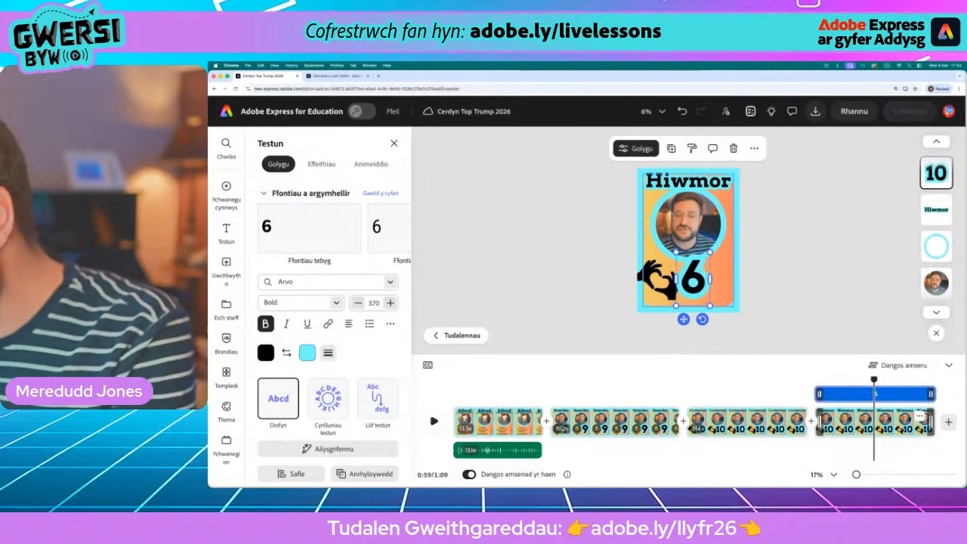
pyautogui.moveTo(707, 286); pyautogui.dragTo(724, 285)
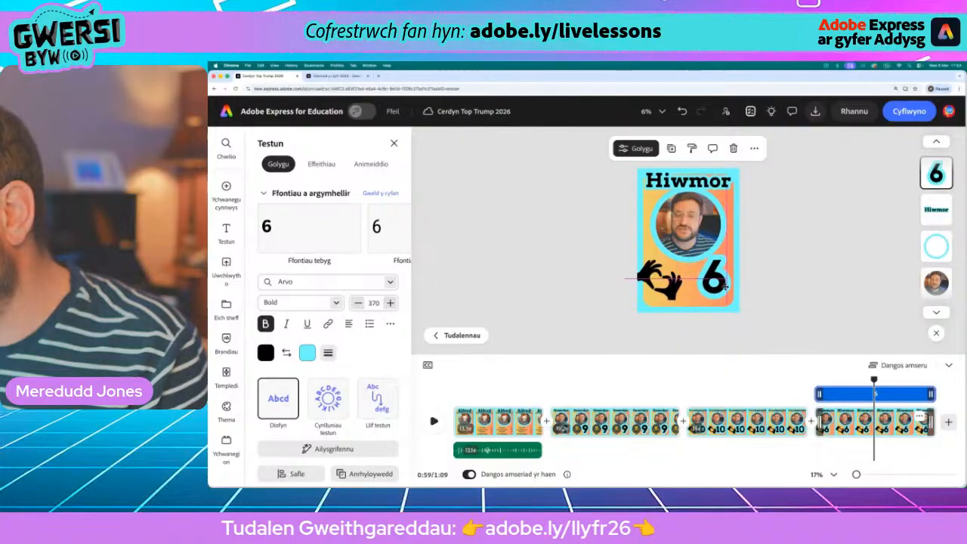
pyautogui.moveTo(696, 253); pyautogui.dragTo(682, 231)
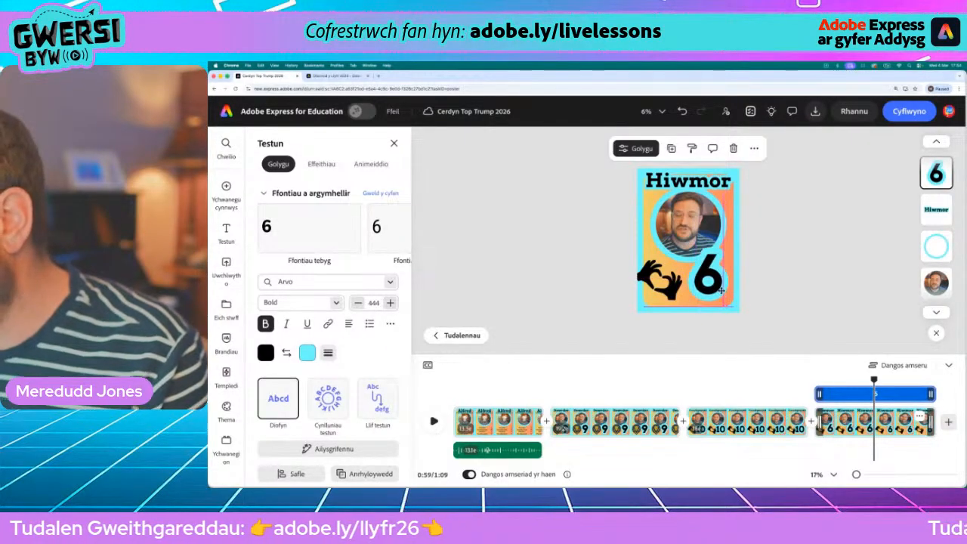
# - Replace the heart-hands graphic with the dancing clown found by searching the design assets for "clown", placed beside the 6
pyautogui.click(662, 284)
pyautogui.press('Delete')
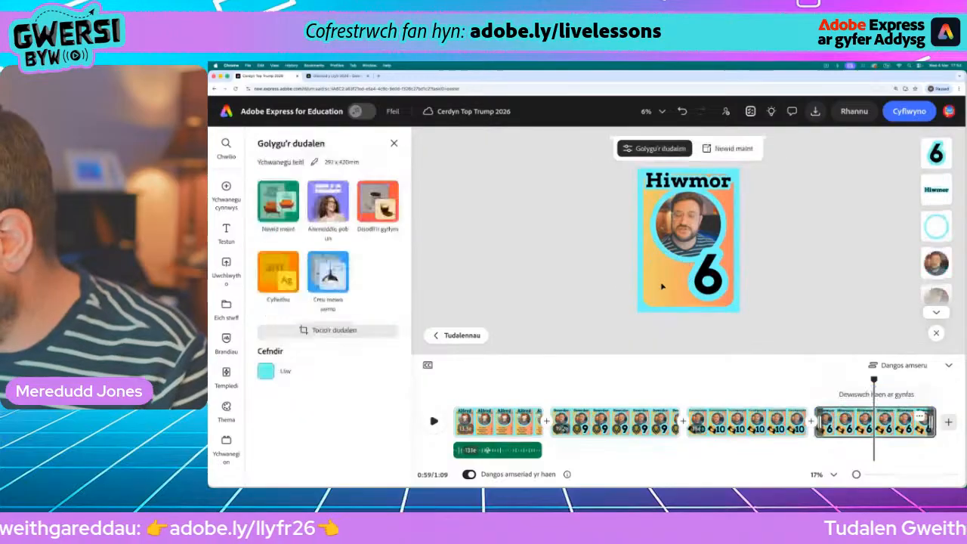
pyautogui.moveTo(217, 194)
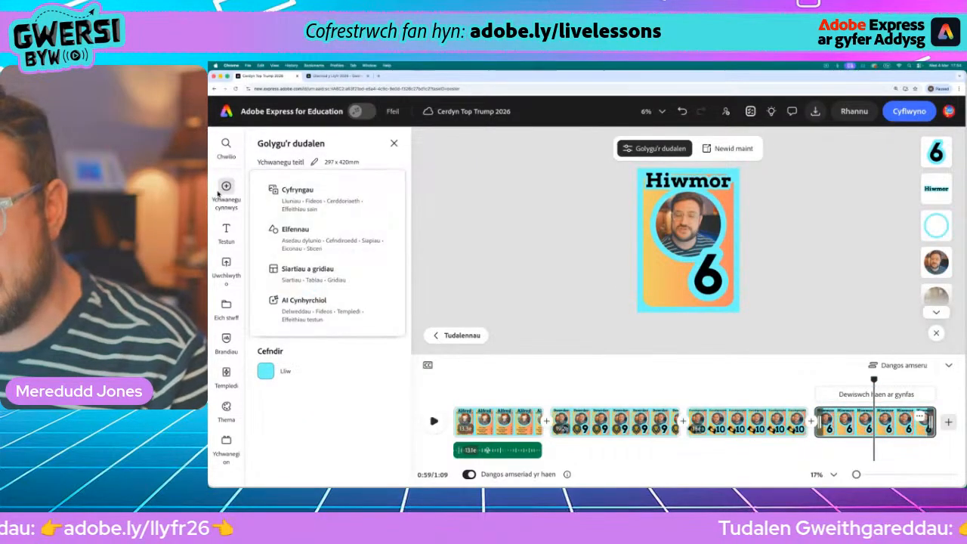
pyautogui.click(297, 235)
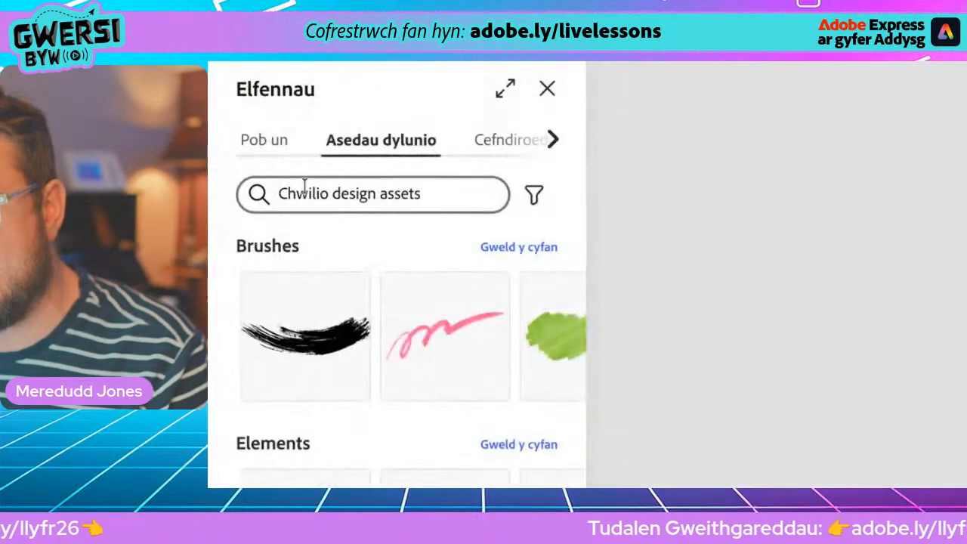
pyautogui.click(287, 188)
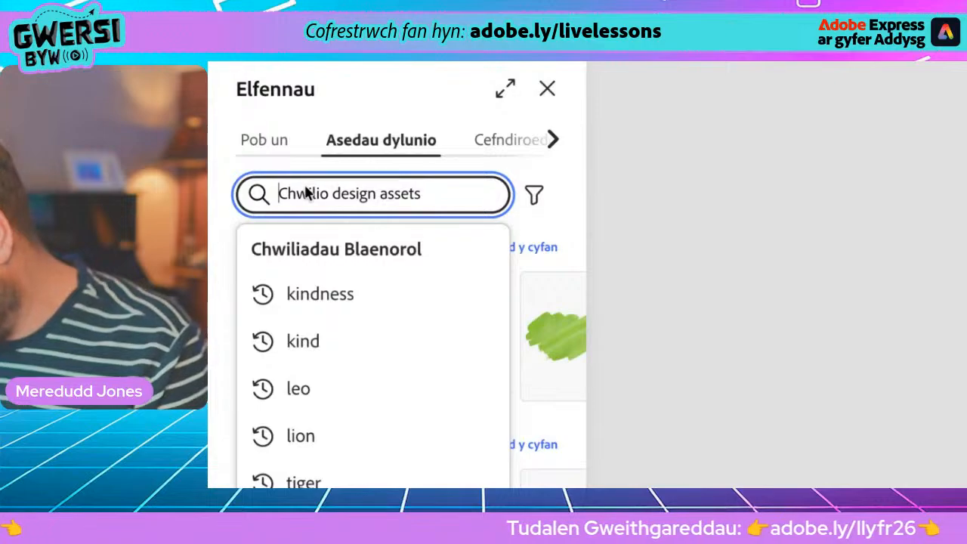
pyautogui.write('clown')
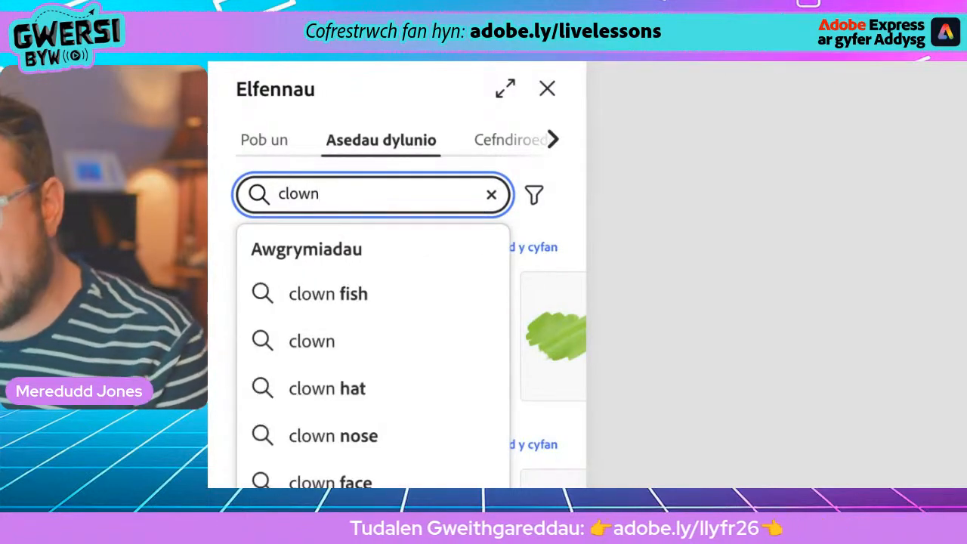
pyautogui.press('Return')
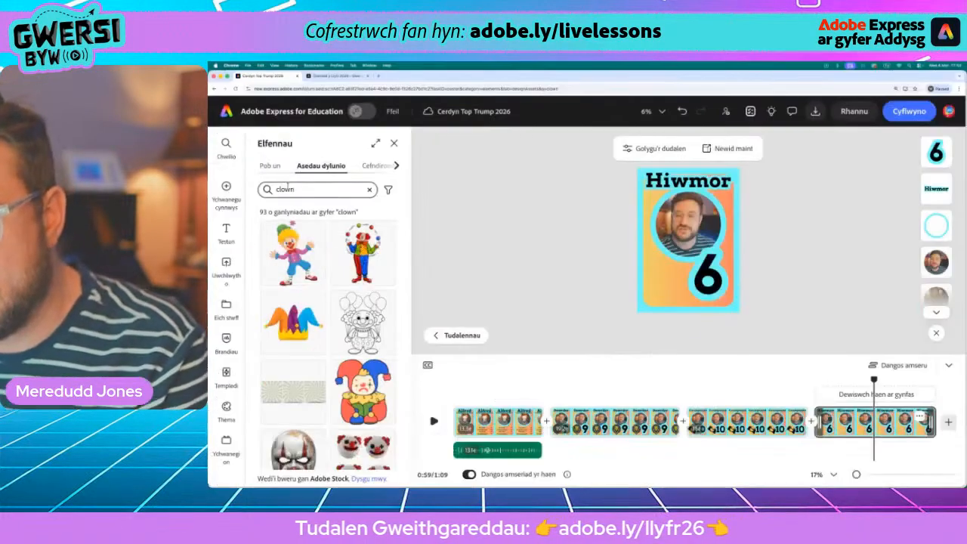
pyautogui.click(317, 268)
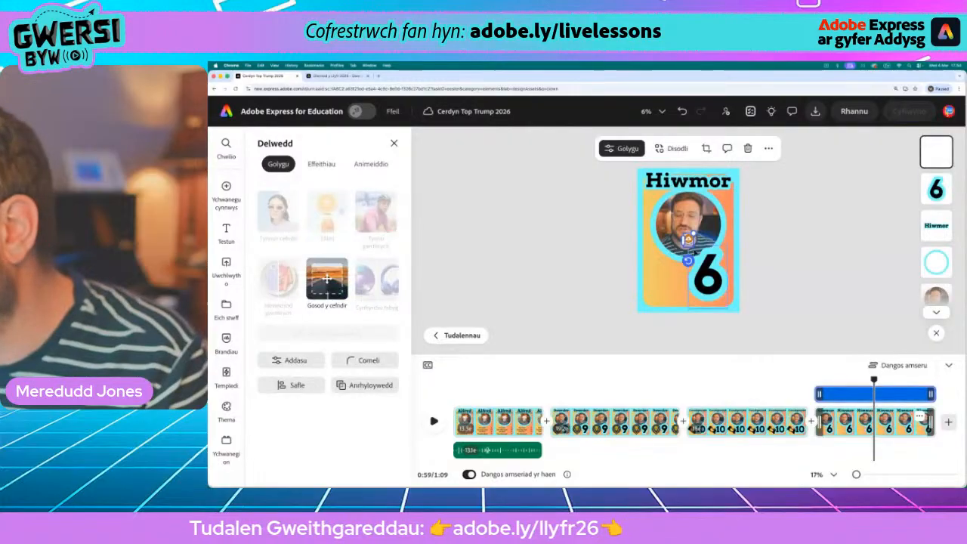
pyautogui.moveTo(695, 233); pyautogui.dragTo(671, 285)
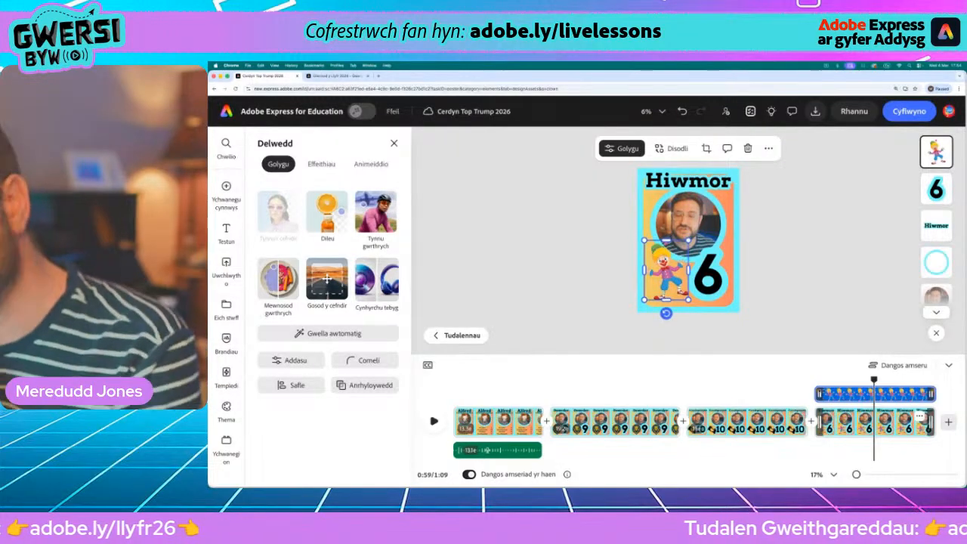
# - Delete the webcam video from the "Hiwmor" scene and move the playhead back to the start of that scene
pyautogui.click(936, 311)
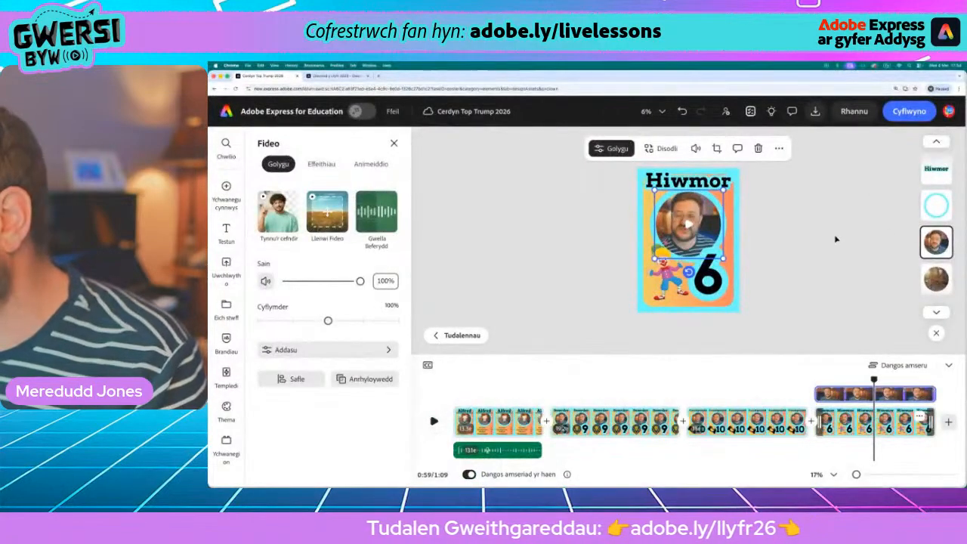
pyautogui.press('Delete')
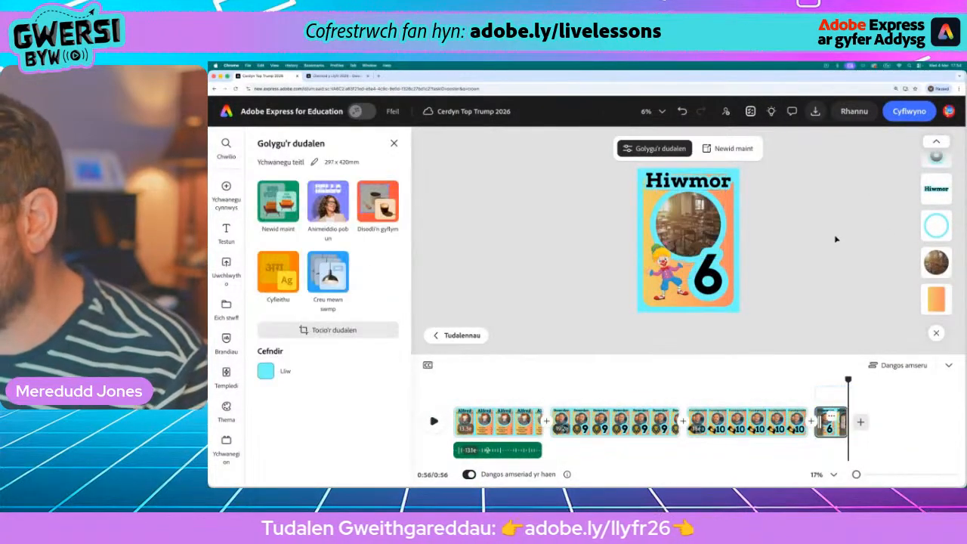
pyautogui.moveTo(850, 379); pyautogui.dragTo(817, 380)
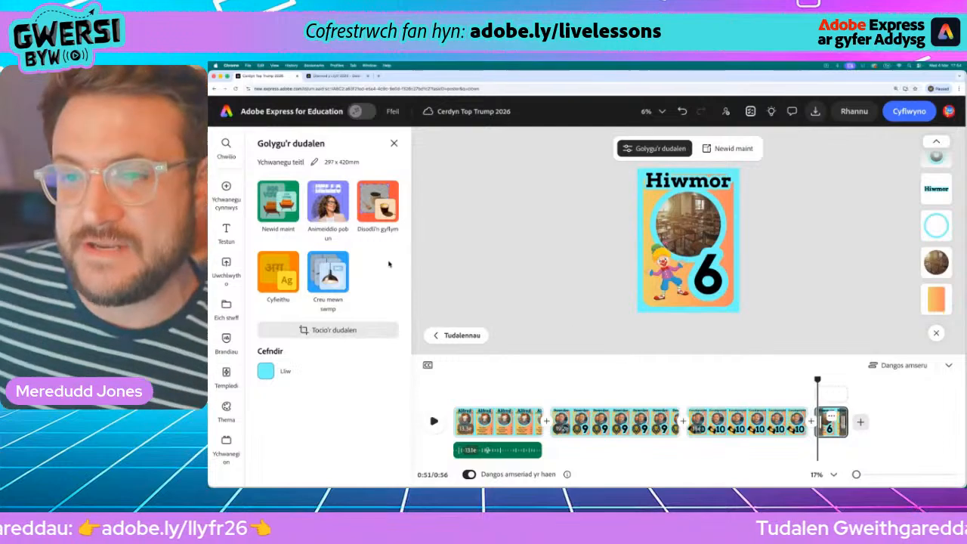
# - Start an animated character (Animeiddio cymeriadau) for the "Hiwmor" scene and list the characters of all categories (Pob un)
pyautogui.click(225, 189)
pyautogui.click(325, 195)
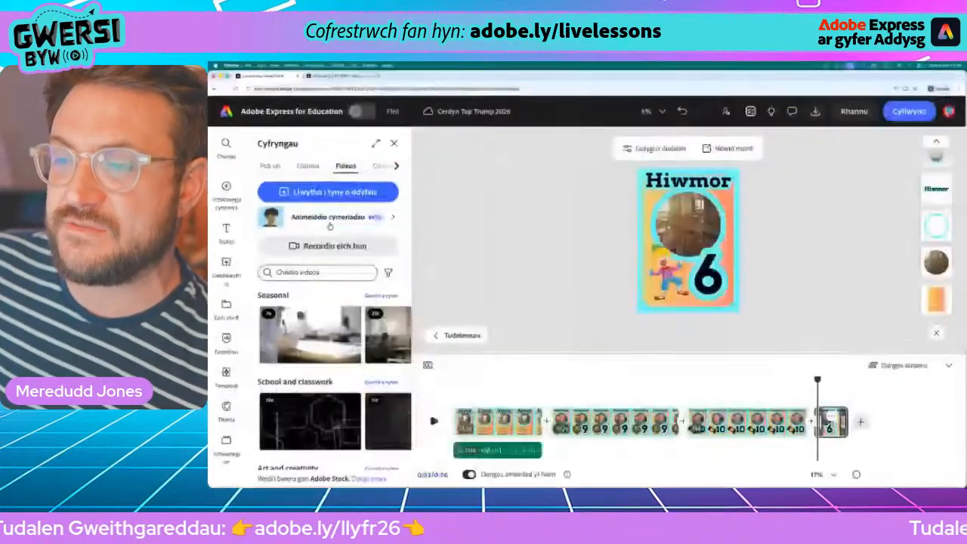
pyautogui.click(431, 231)
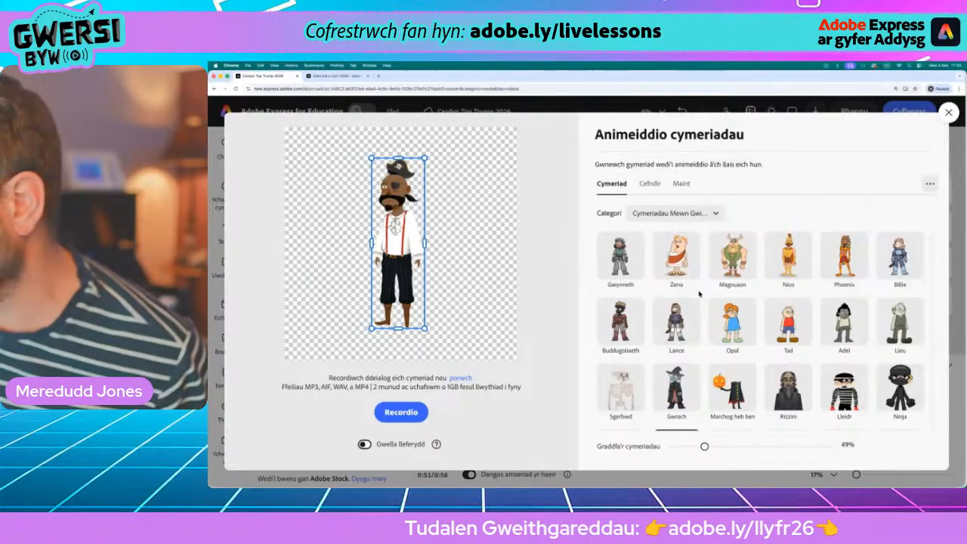
pyautogui.scroll(-1, 716, 285)
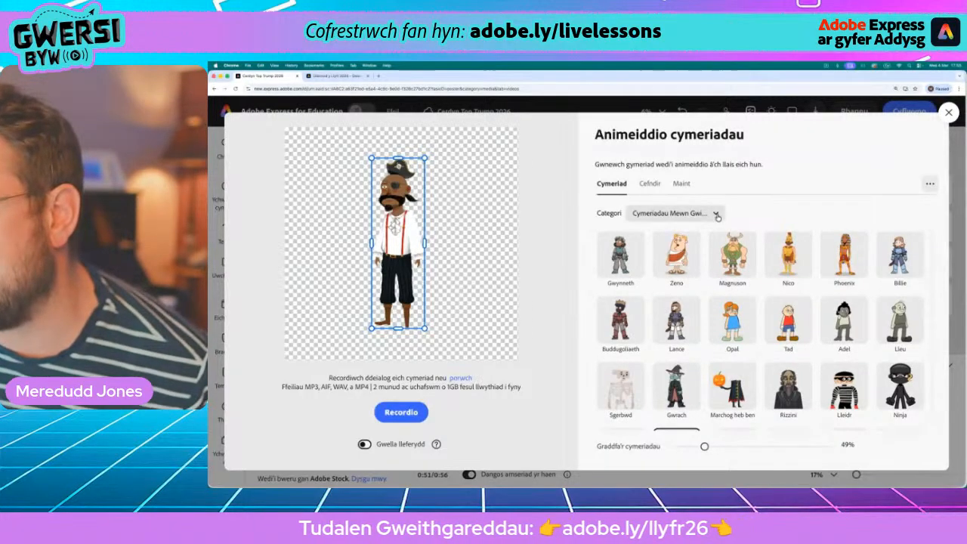
pyautogui.click(717, 217)
pyautogui.click(684, 237)
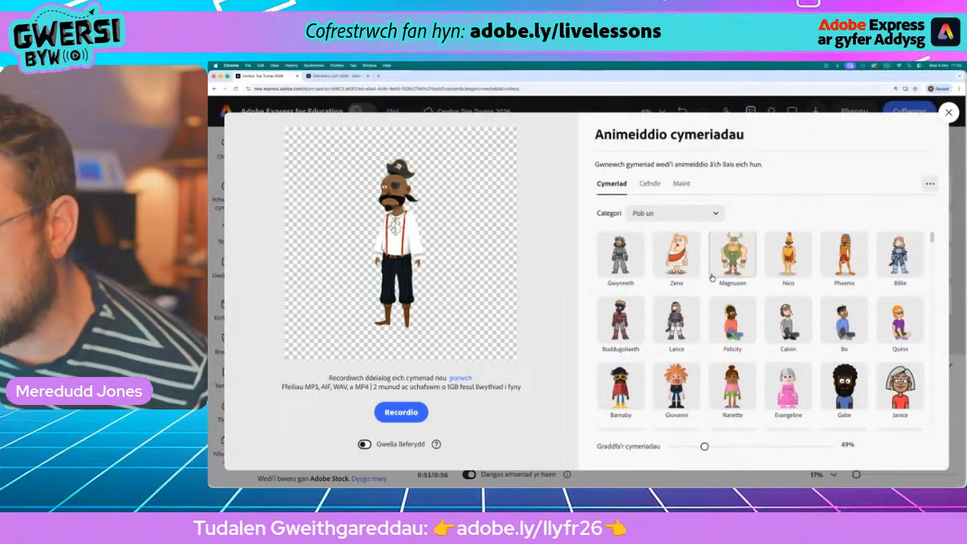
# - Browse the available characters, choose Evangeline and adjust her position in the preview
pyautogui.scroll(-1, 761, 324)
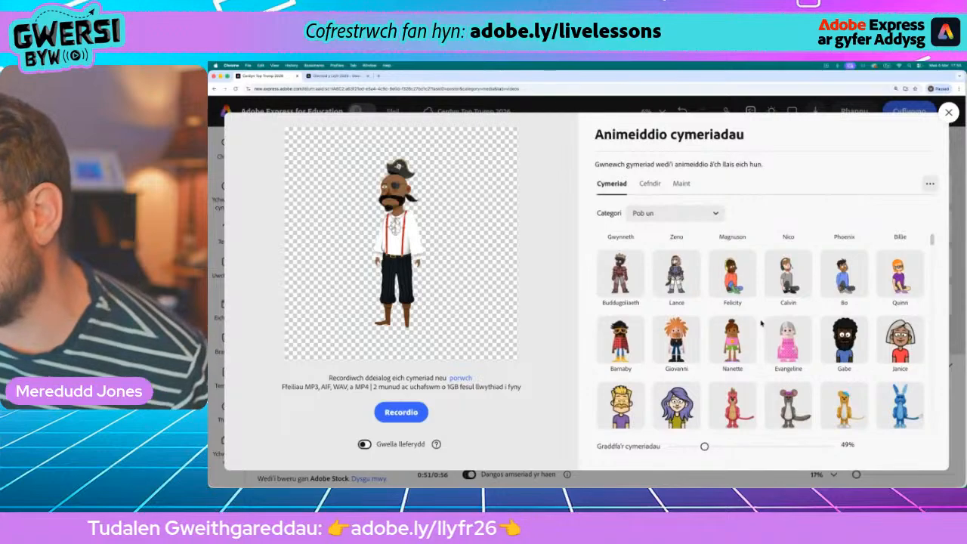
pyautogui.scroll(-1, 759, 325)
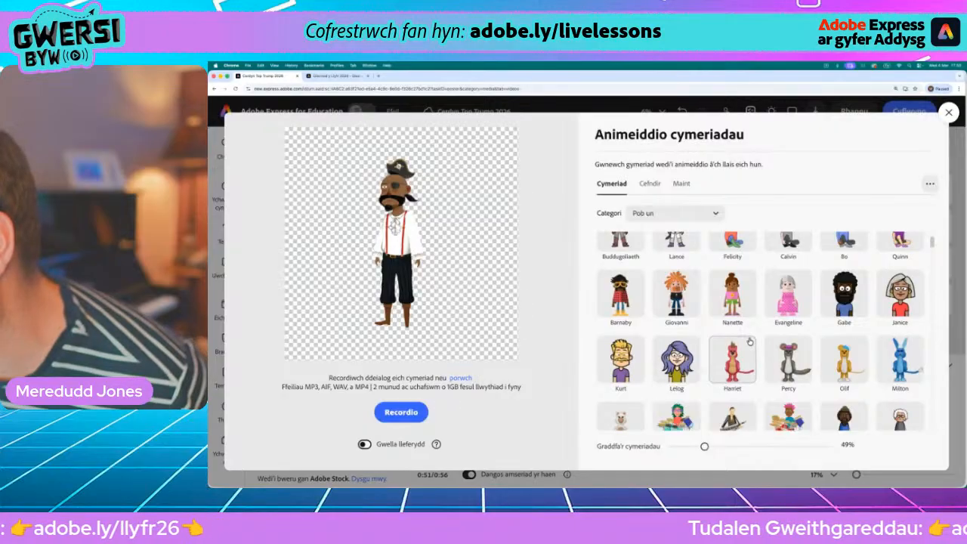
pyautogui.scroll(-2, 750, 342)
pyautogui.scroll(-4, 749, 342)
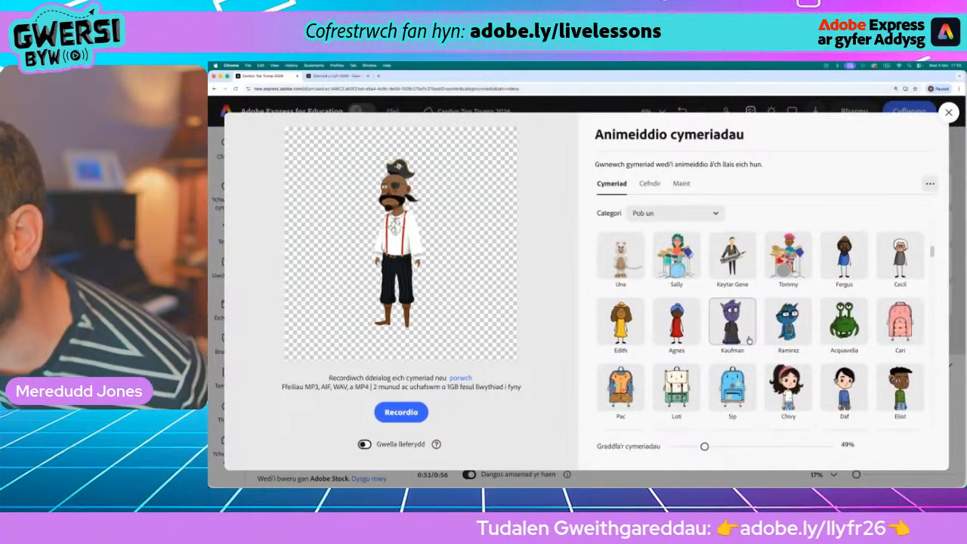
pyautogui.scroll(-2, 750, 341)
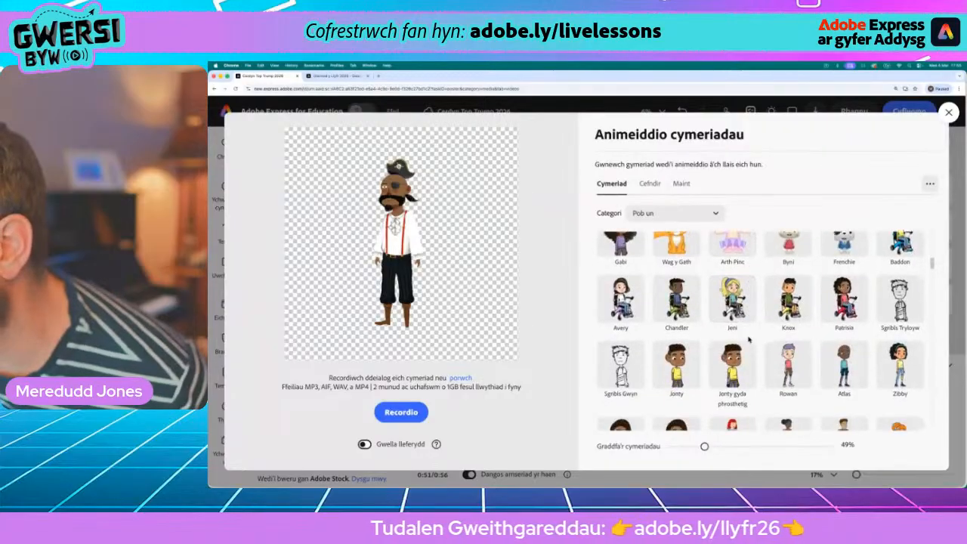
pyautogui.scroll(-1, 750, 342)
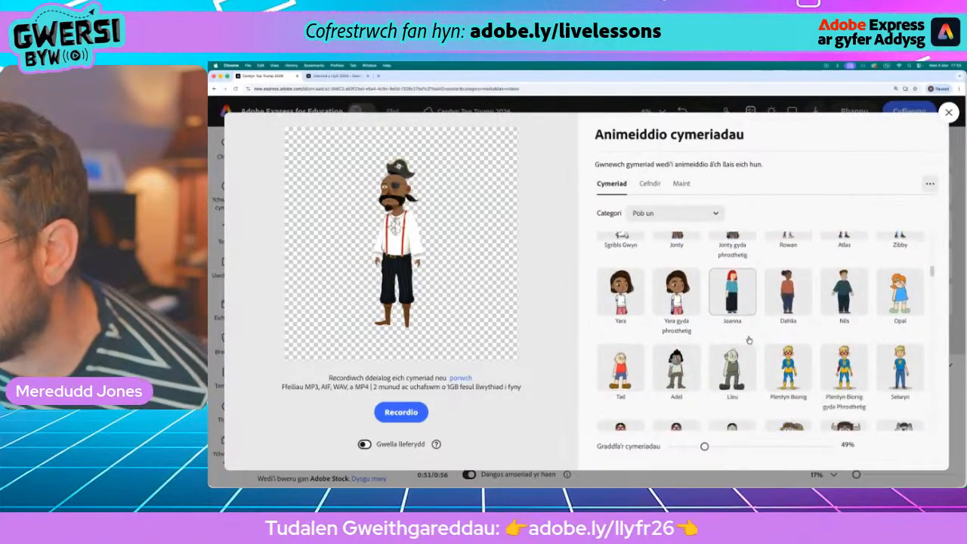
pyautogui.scroll(-1, 749, 342)
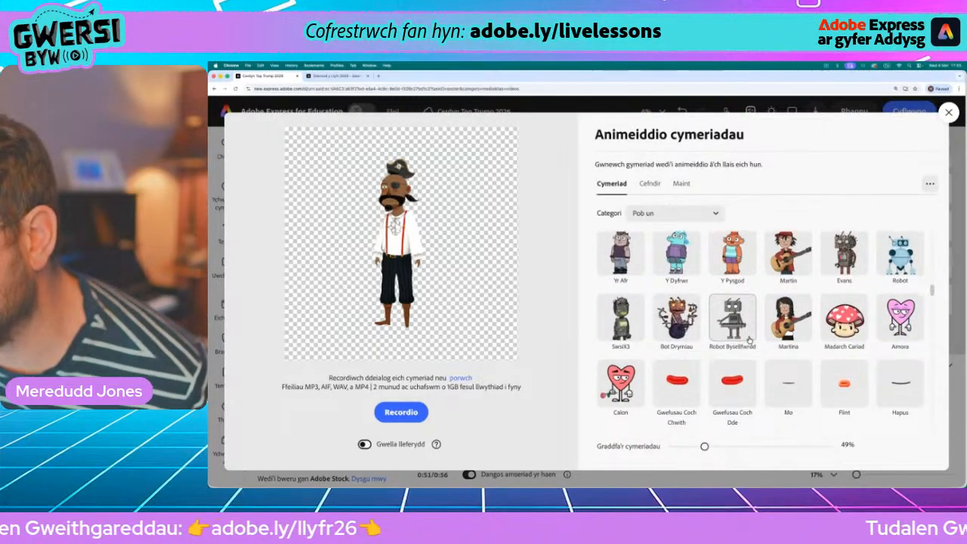
pyautogui.scroll(-1, 750, 341)
pyautogui.scroll(-10, 749, 340)
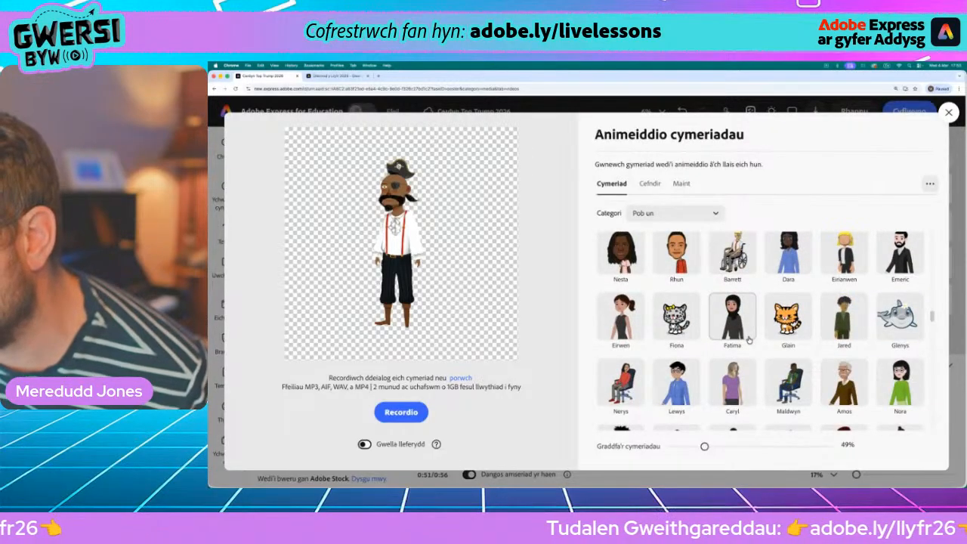
pyautogui.scroll(10, 750, 341)
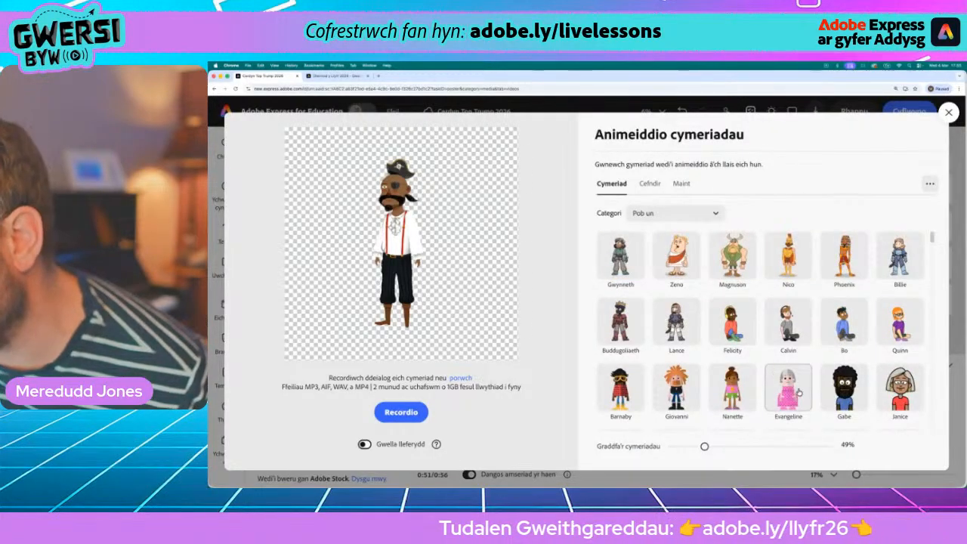
pyautogui.click(799, 392)
pyautogui.moveTo(414, 264)
pyautogui.mouseDown()
pyautogui.moveTo(457, 356)
pyautogui.moveTo(413, 259)
pyautogui.moveTo(422, 266)
pyautogui.mouseUp()
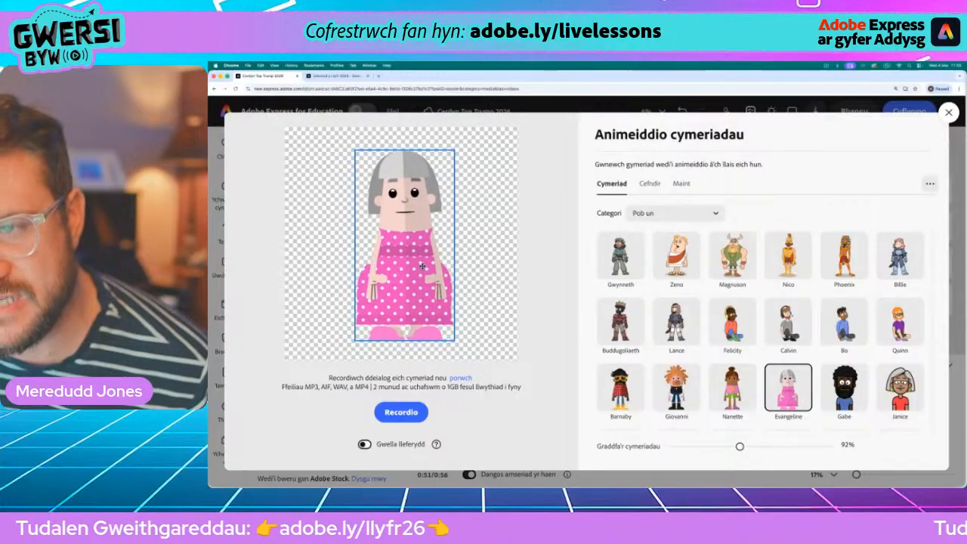
# - Filter the character's backgrounds to the Ystafell Ddosbarth category
pyautogui.click(651, 184)
pyautogui.click(677, 248)
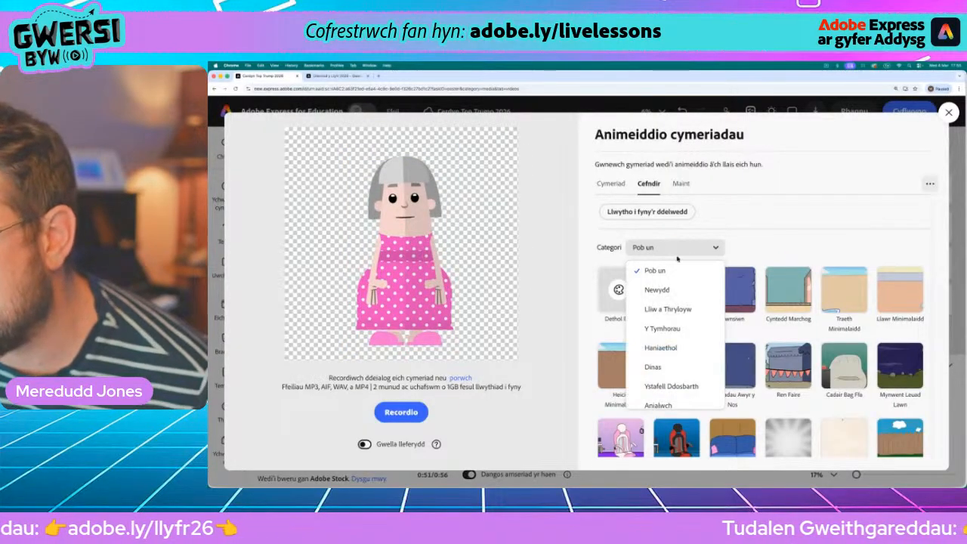
pyautogui.scroll(-4, 682, 313)
pyautogui.scroll(-1, 682, 319)
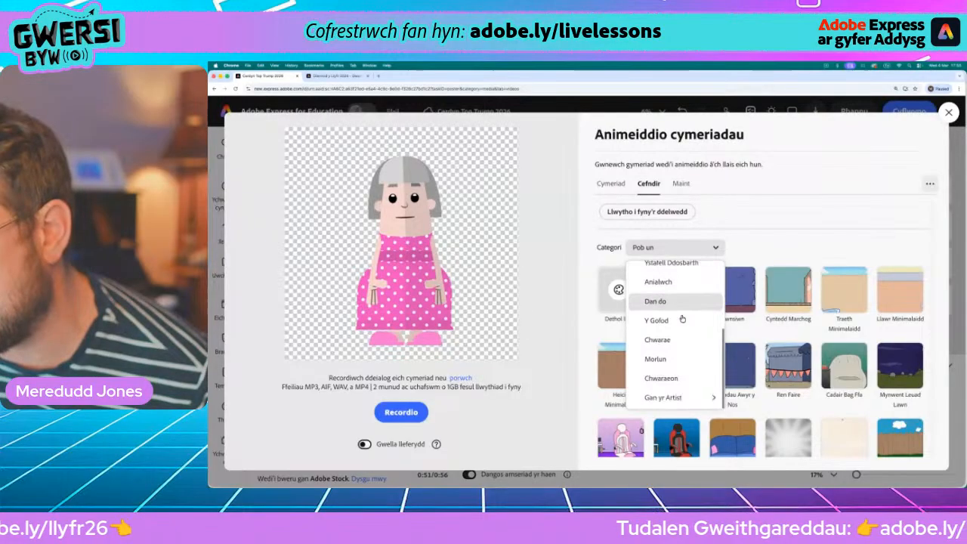
pyautogui.scroll(2, 682, 319)
pyautogui.scroll(2, 683, 319)
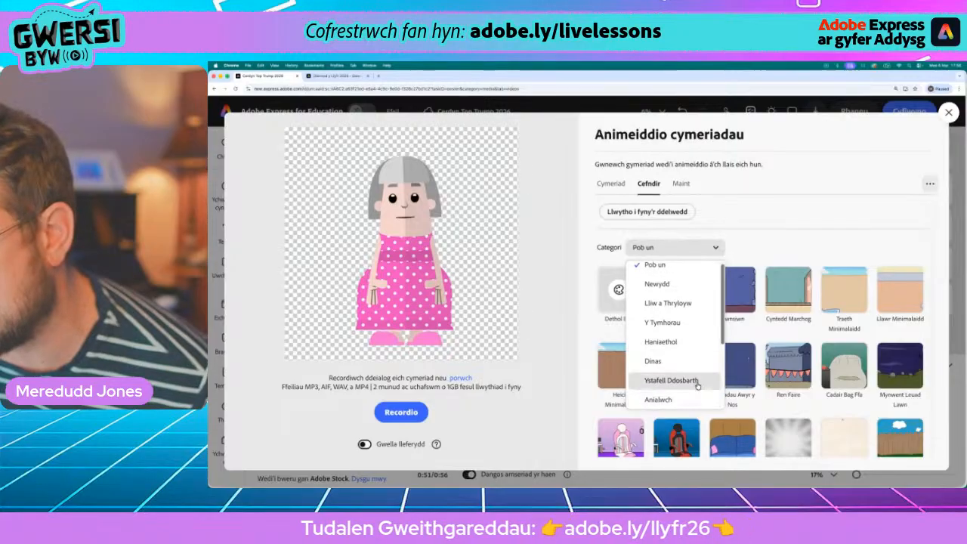
pyautogui.click(686, 385)
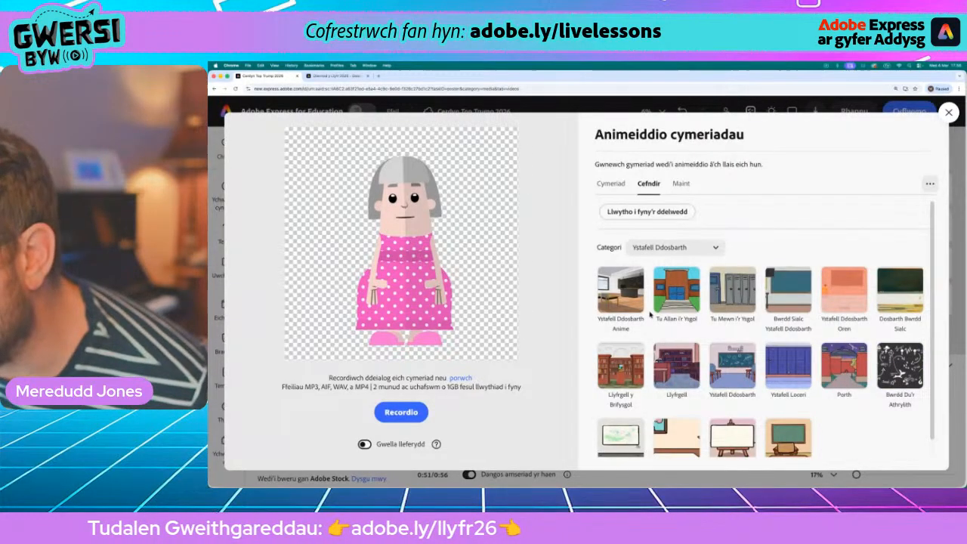
# - Try out the Ystafell Ddosbarth backgrounds behind the character and choose Ystafell Ddosbarth Oren
pyautogui.click(790, 292)
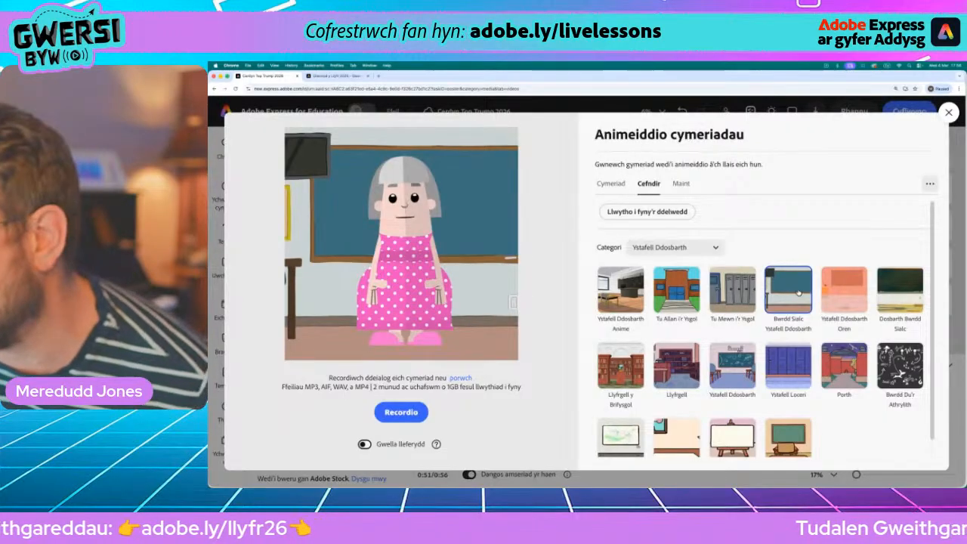
pyautogui.click(851, 287)
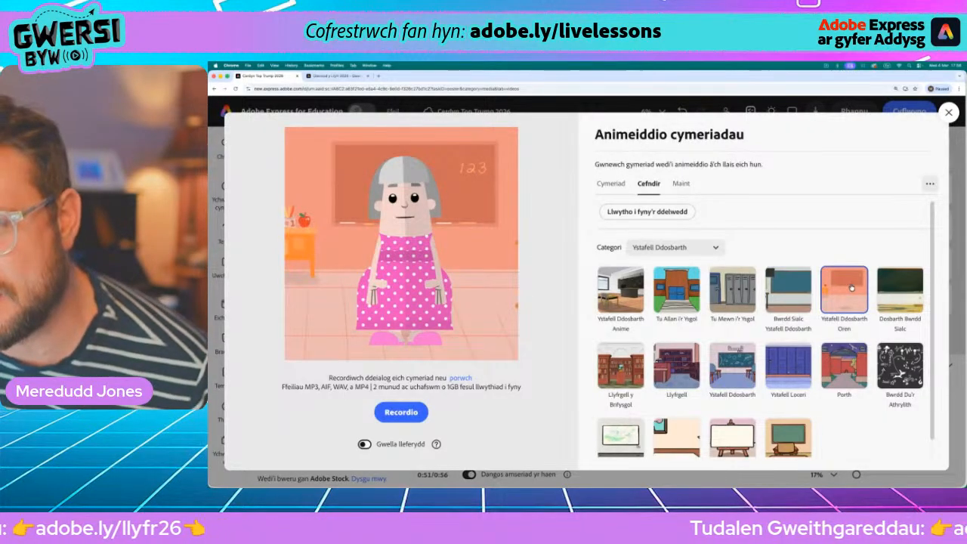
pyautogui.click(899, 299)
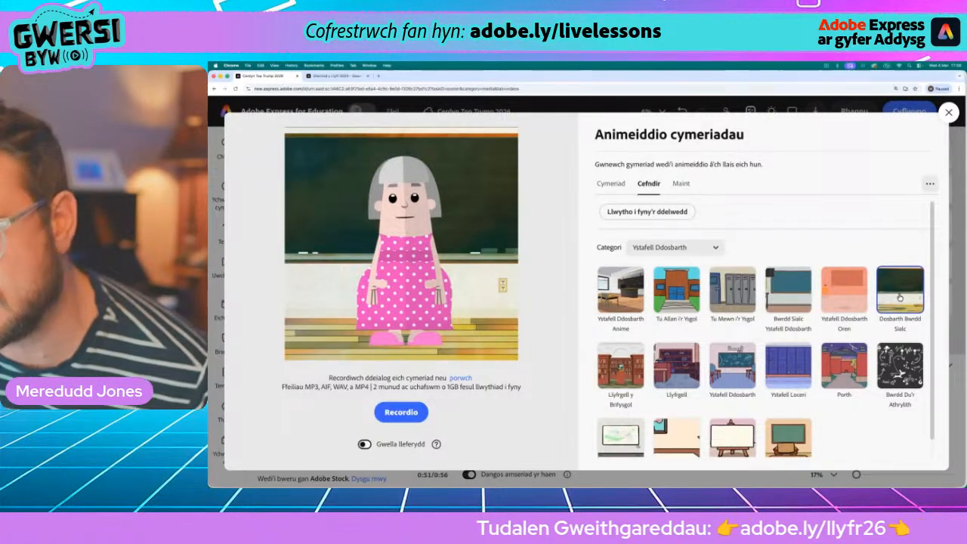
pyautogui.click(633, 370)
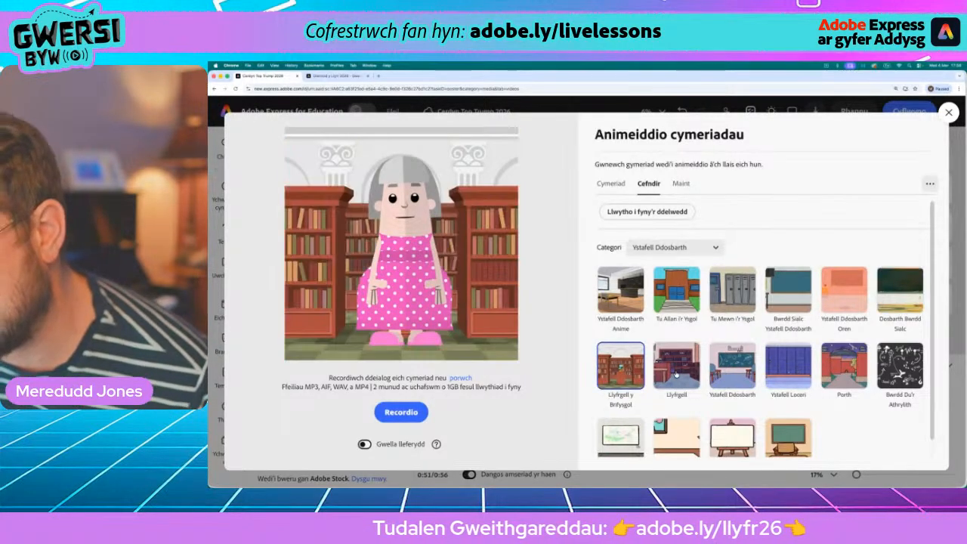
pyautogui.click(676, 370)
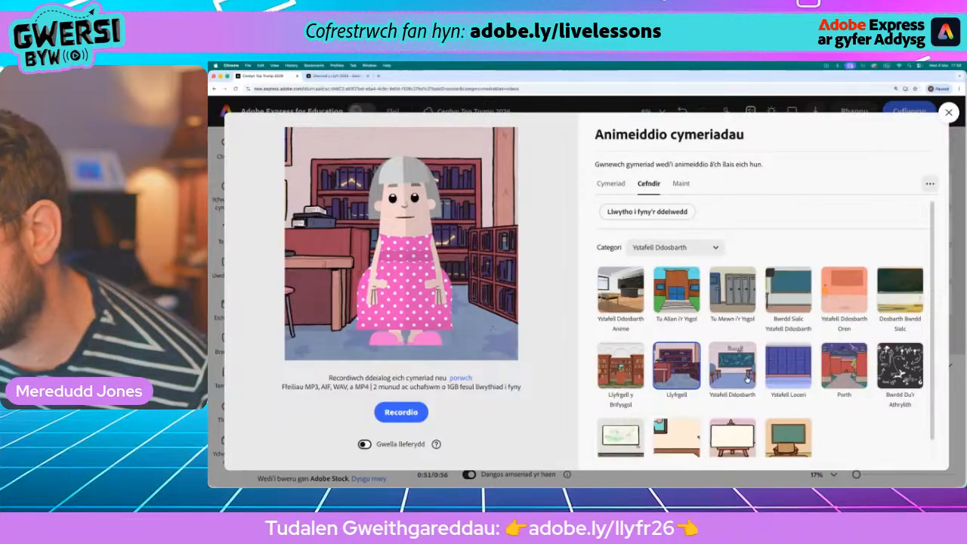
pyautogui.click(732, 366)
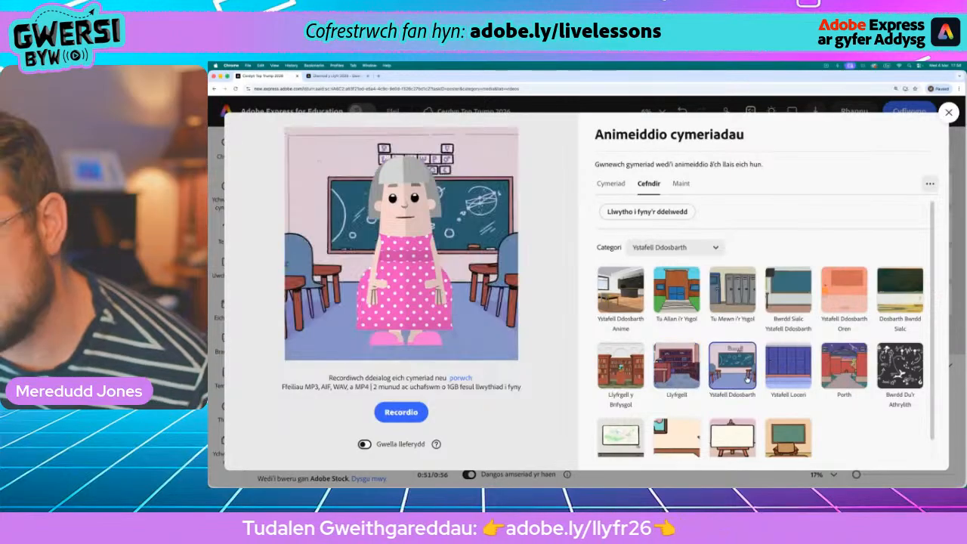
pyautogui.click(793, 380)
pyautogui.click(852, 378)
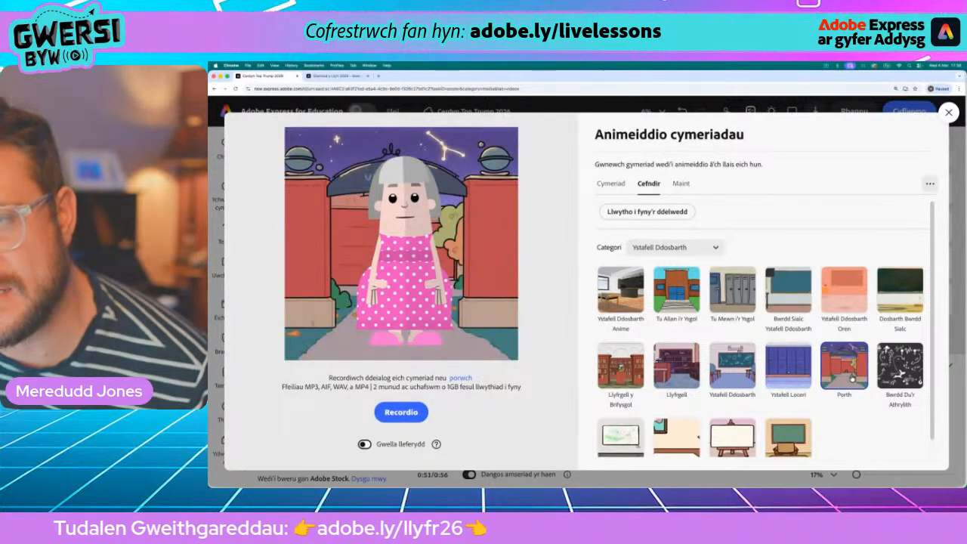
pyautogui.click(900, 365)
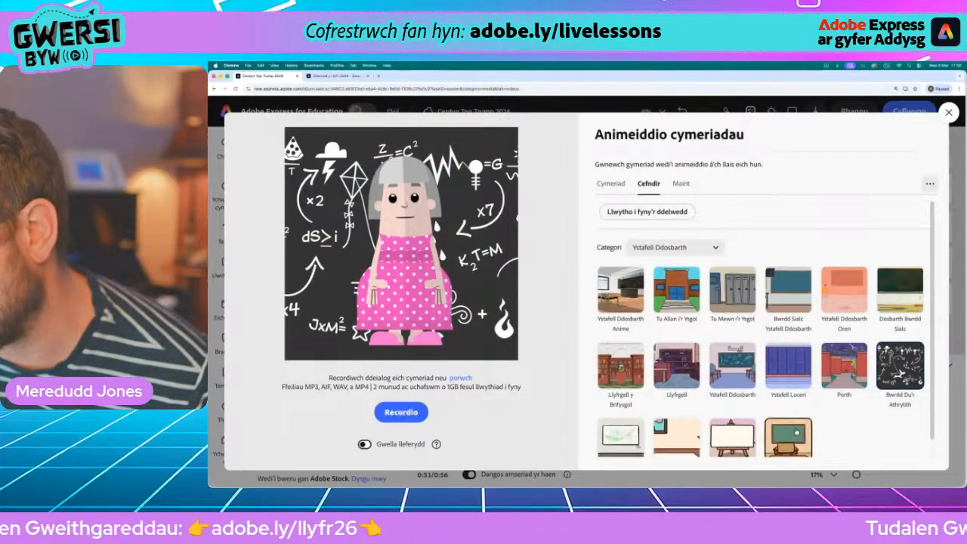
pyautogui.click(805, 435)
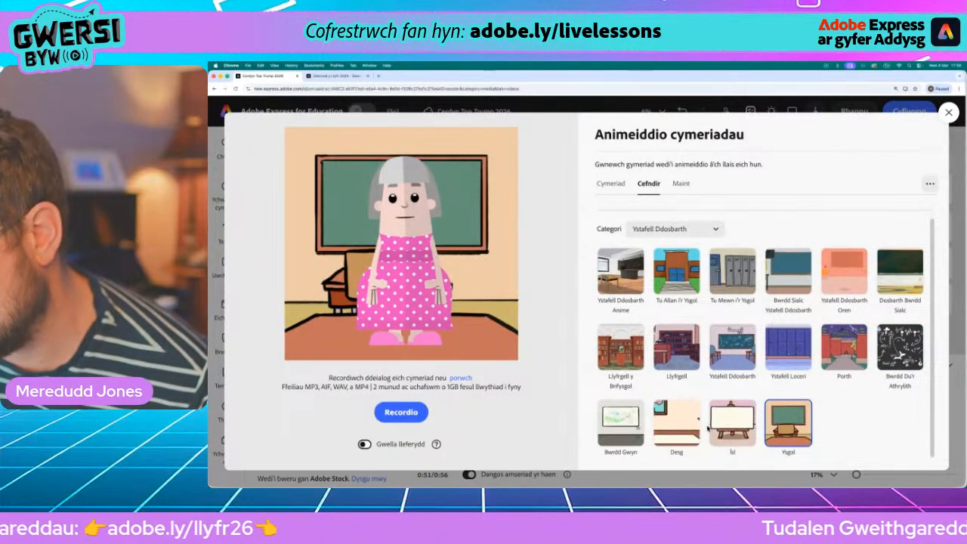
pyautogui.click(676, 423)
pyautogui.click(612, 427)
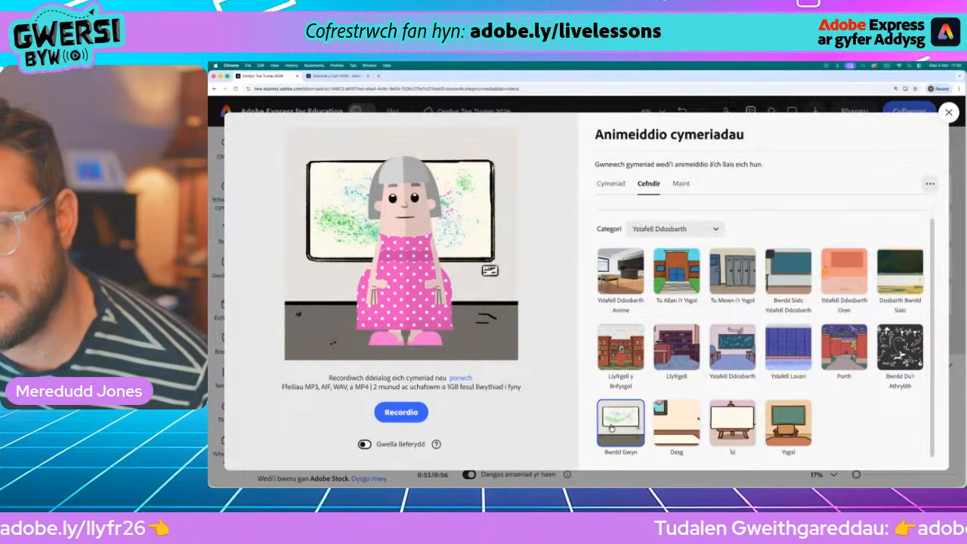
pyautogui.click(732, 426)
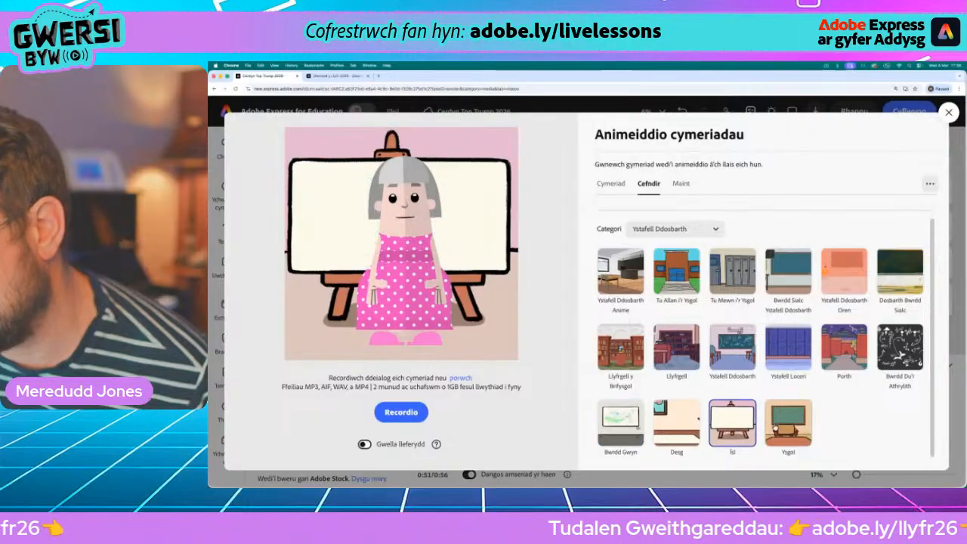
pyautogui.click(806, 428)
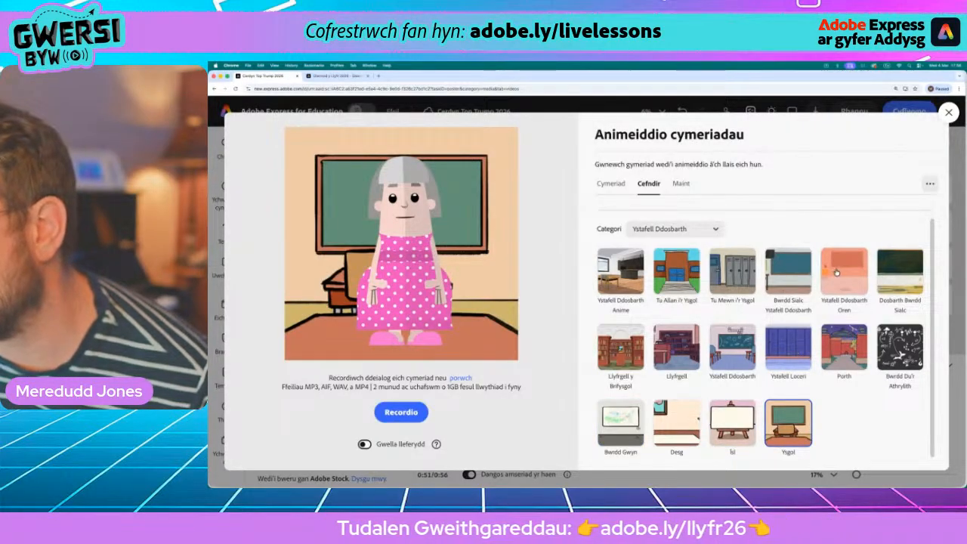
pyautogui.click(837, 273)
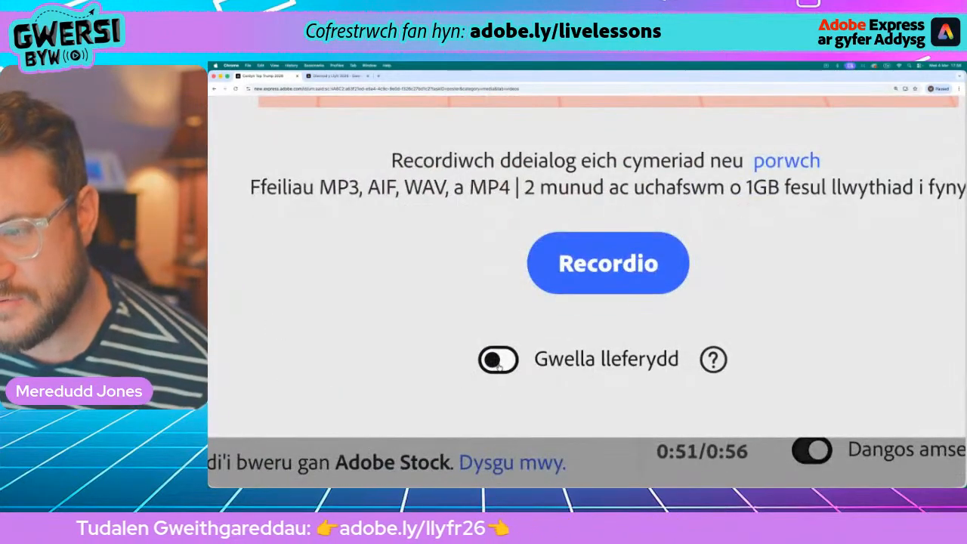
# - Turn on speech enhancement (Gwella lleferydd) and record the character's dialogue
pyautogui.click(494, 360)
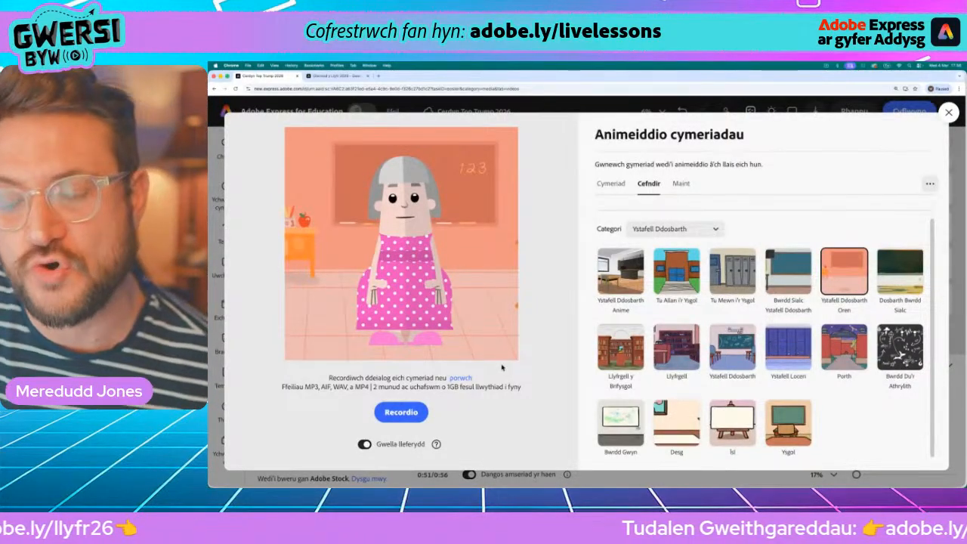
pyautogui.click(413, 411)
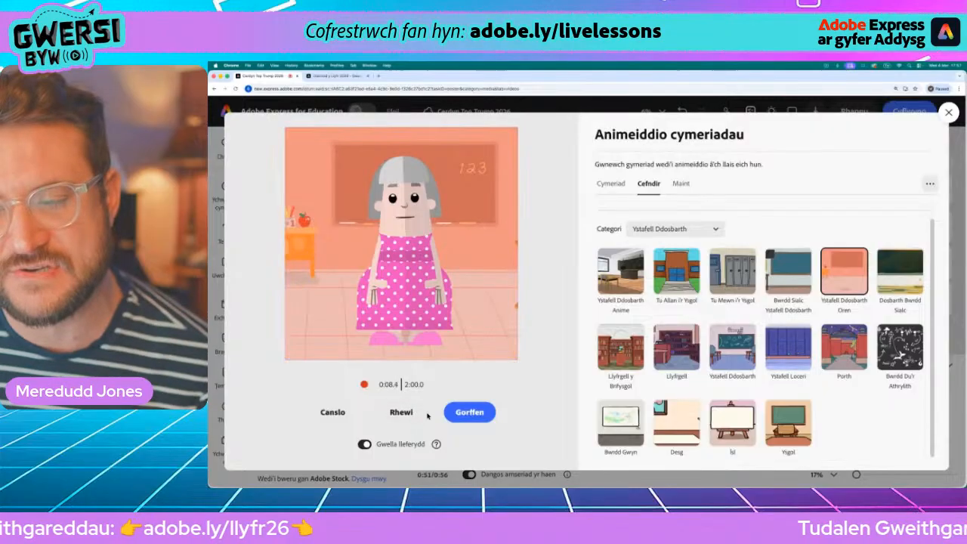
pyautogui.click(474, 412)
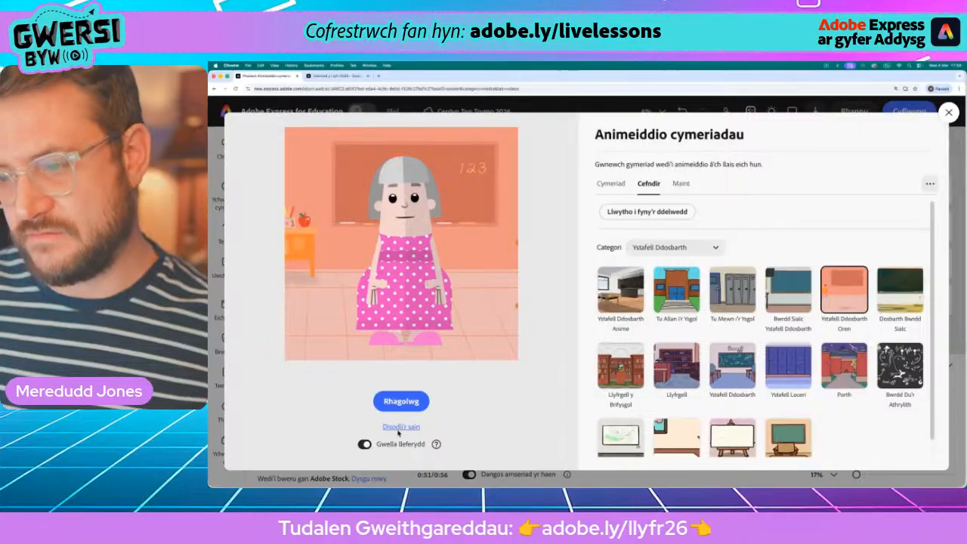
# - Try to generate the talking character's preview, cancel the generation and leave the character animation
pyautogui.click(400, 403)
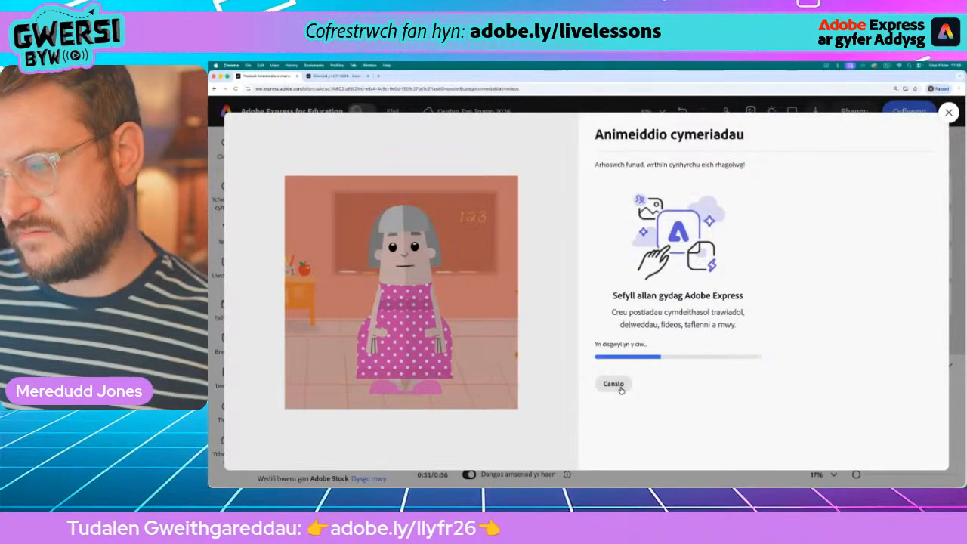
pyautogui.click(616, 384)
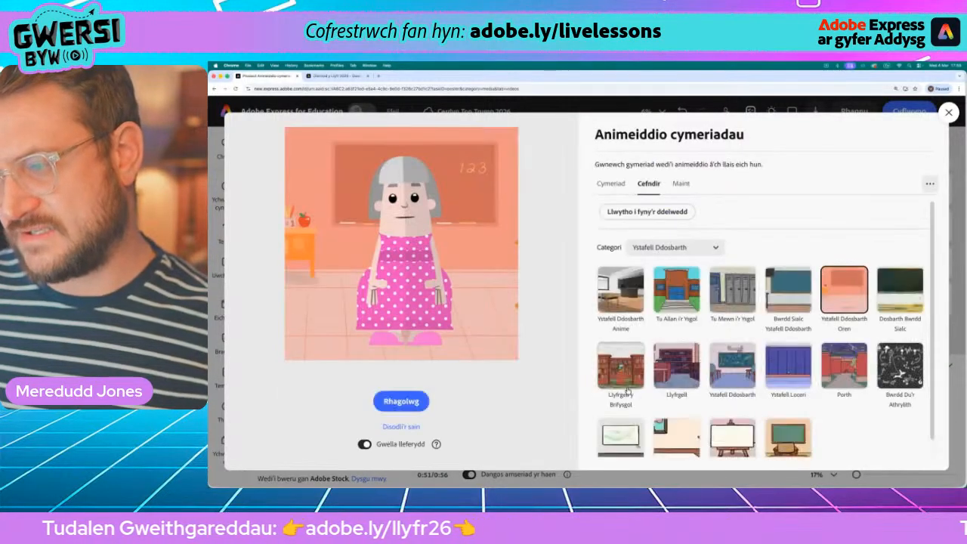
pyautogui.click(946, 114)
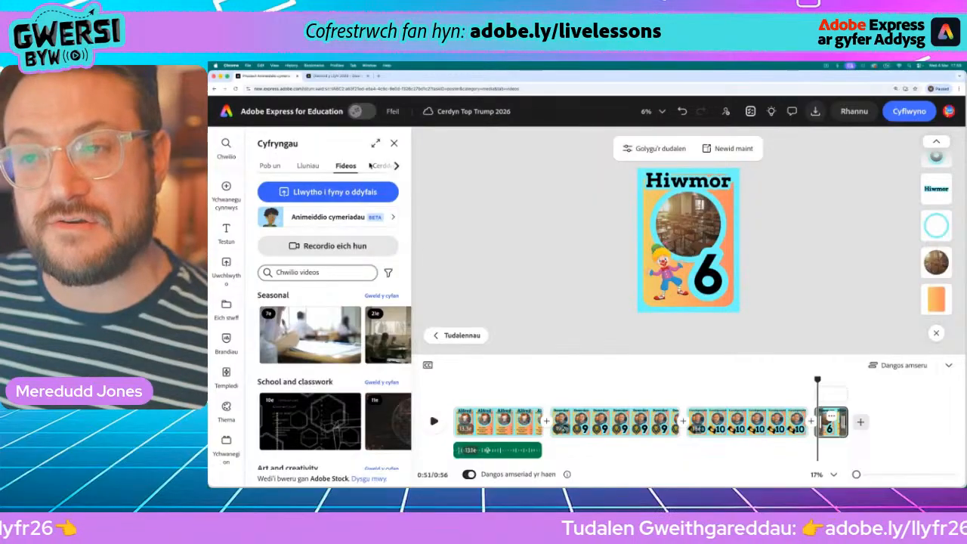
# - Open the webcam recorder (Recordio eich hun) on the "Hiwmor" scene and close it without recording
pyautogui.click(348, 248)
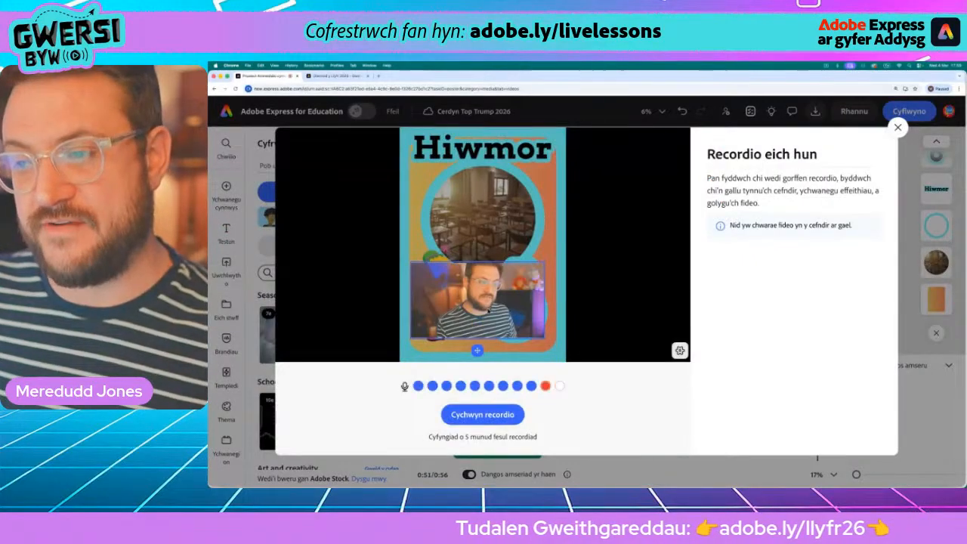
pyautogui.click(897, 127)
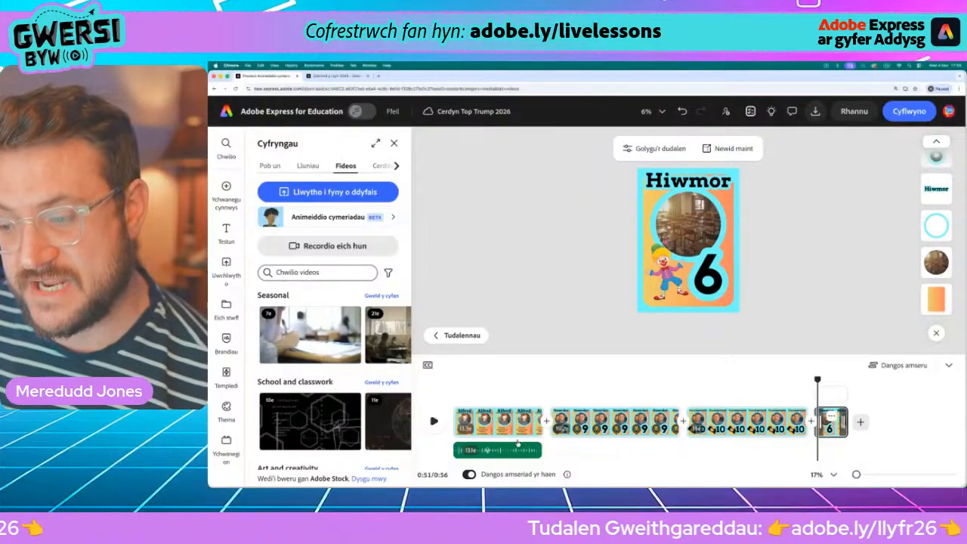
# - Add a Pontio transition between the "Alfred" and "Dewrder" scenes and apply it to every scene
pyautogui.scroll(5, 541, 432)
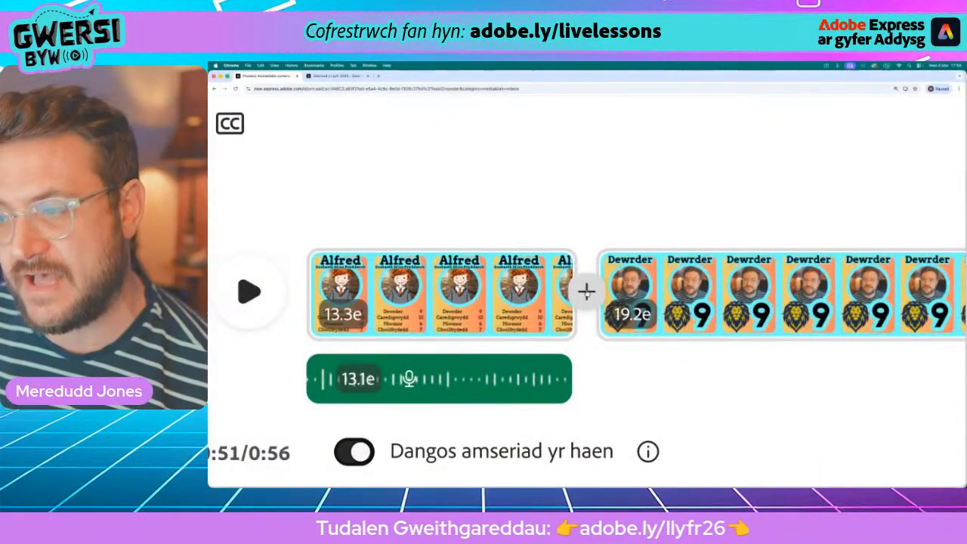
pyautogui.click(587, 294)
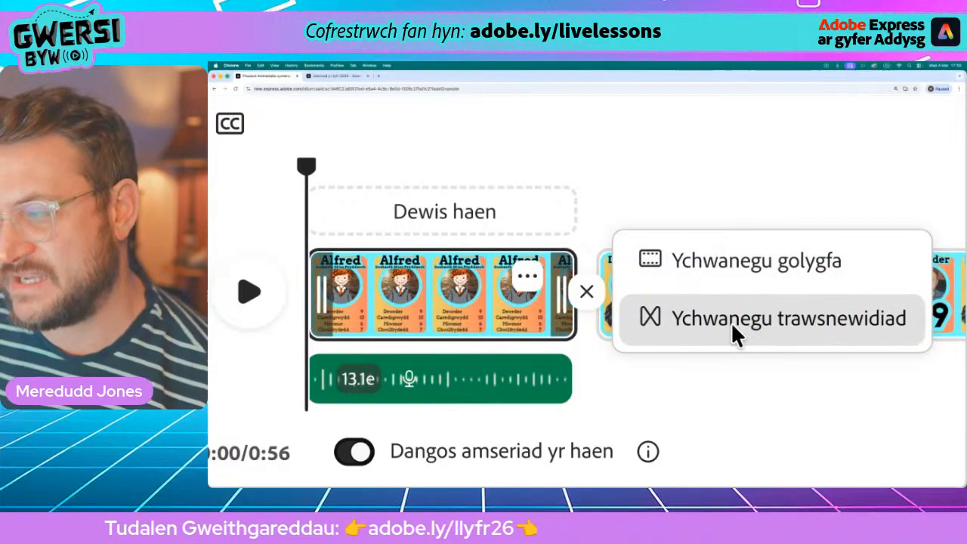
pyautogui.click(758, 330)
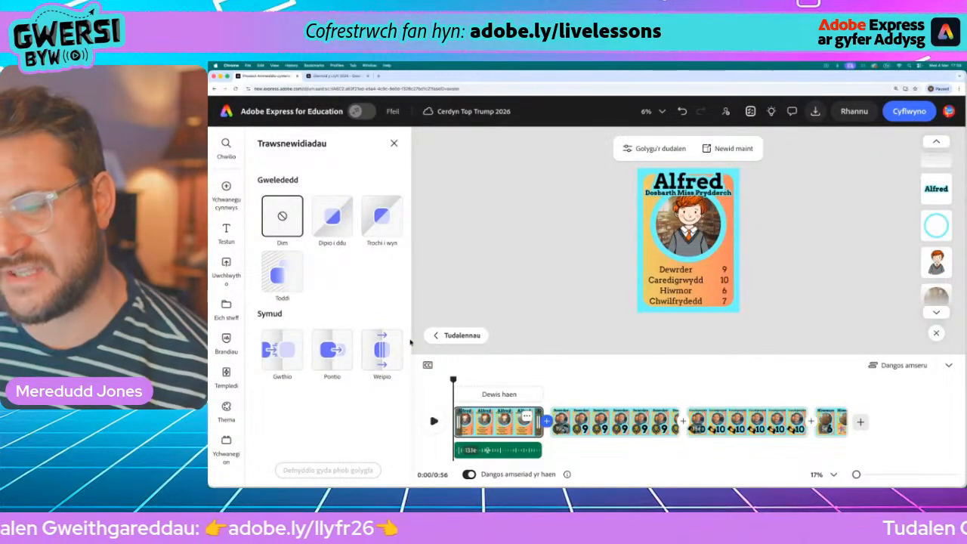
pyautogui.click(337, 349)
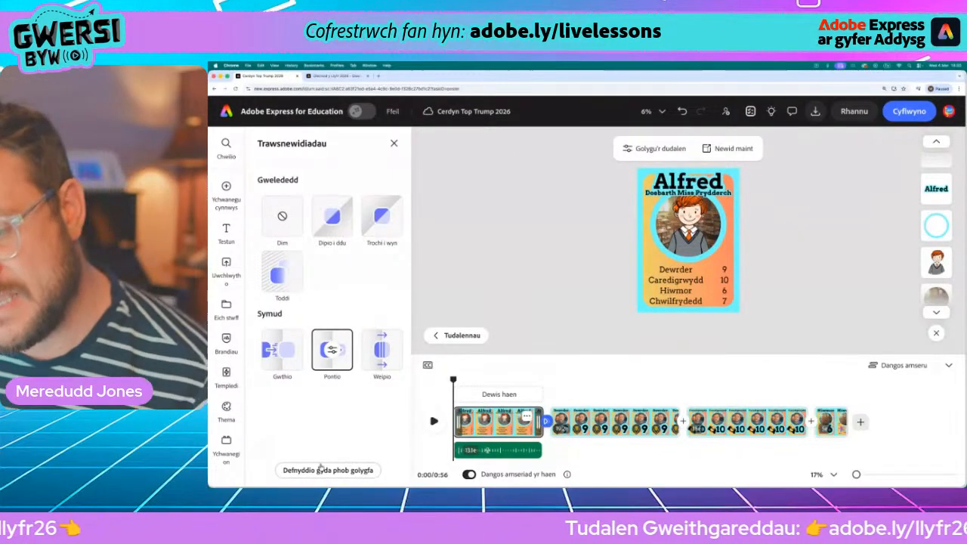
pyautogui.scroll(10, 308, 473)
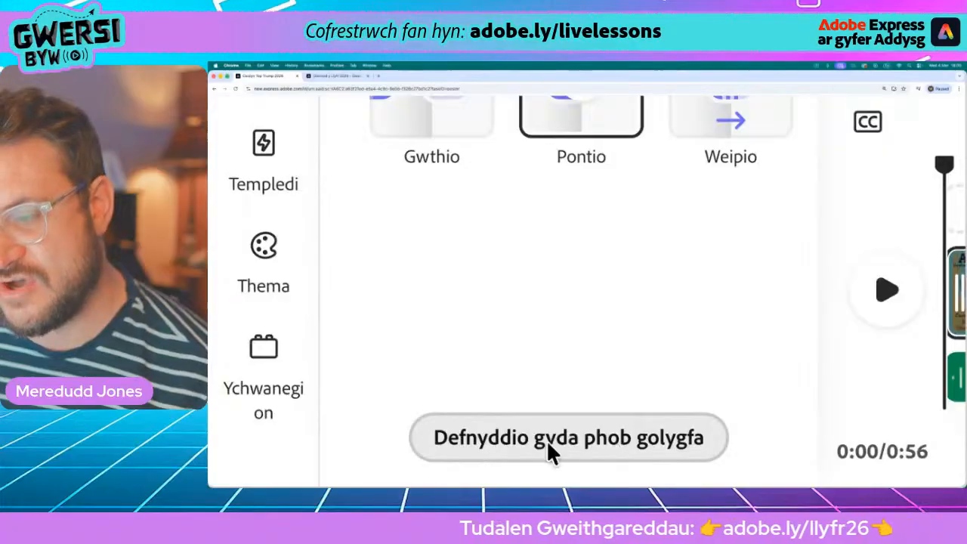
pyautogui.scroll(-10, 562, 443)
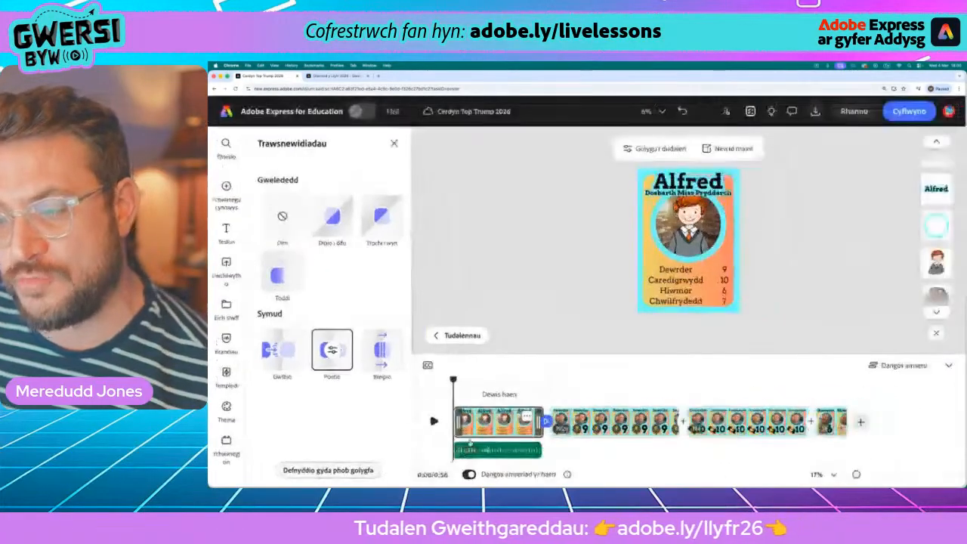
pyautogui.click(335, 470)
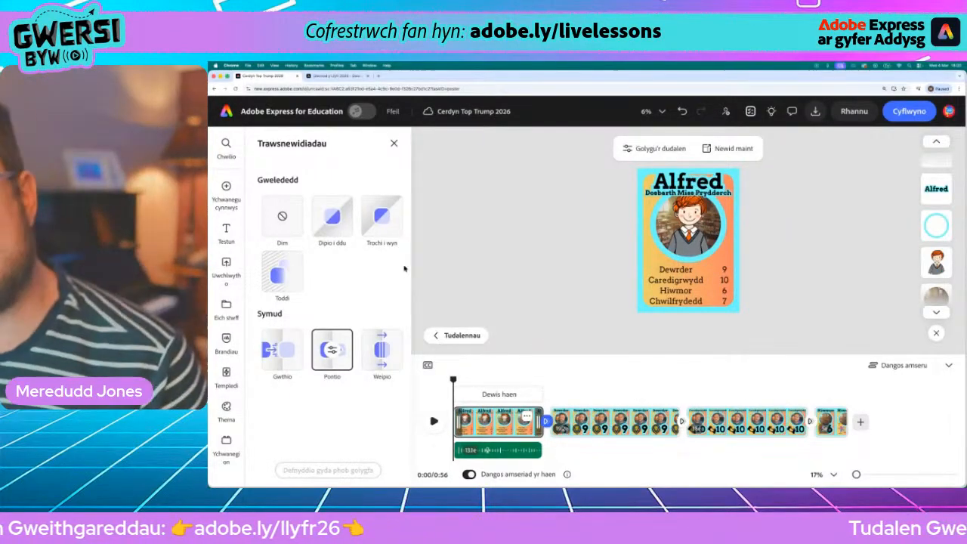
# - Open the music library (Cerddoriaeth) in the media content and look through the suggested tracks
pyautogui.click(226, 188)
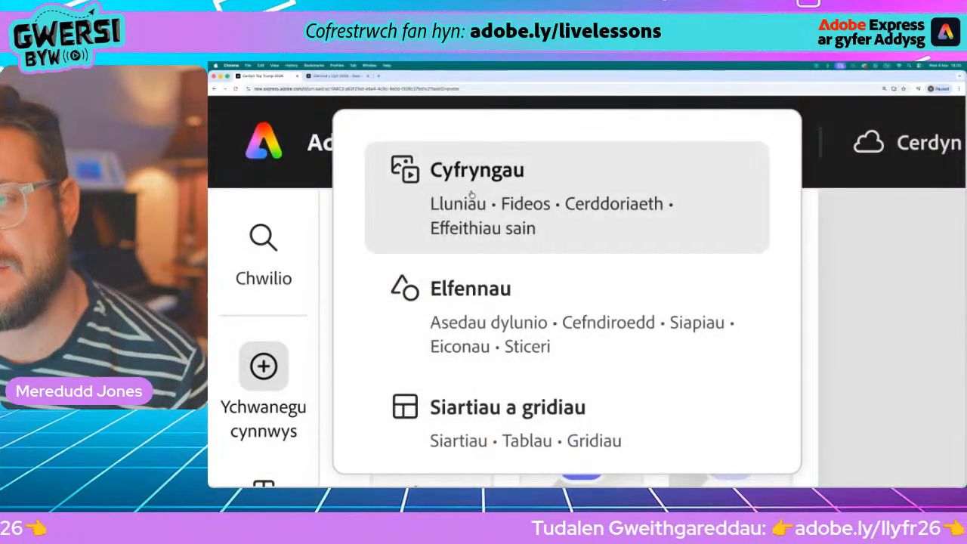
pyautogui.click(499, 201)
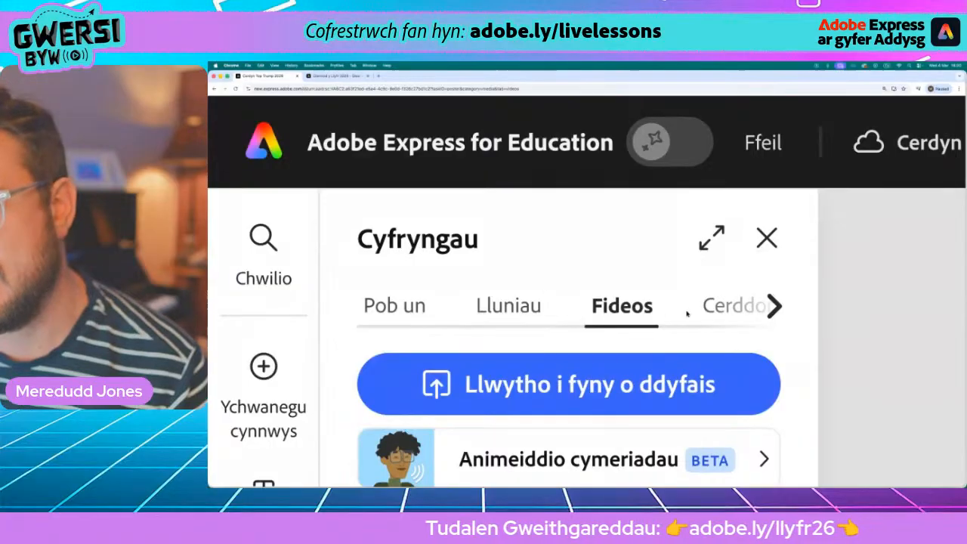
pyautogui.click(774, 306)
pyautogui.click(775, 306)
pyautogui.click(774, 306)
pyautogui.click(682, 309)
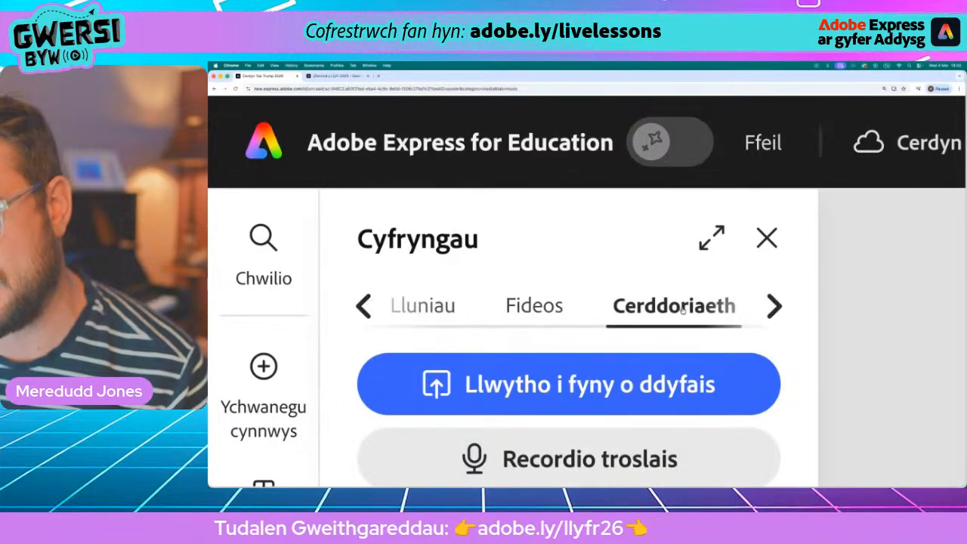
pyautogui.scroll(-5, 677, 312)
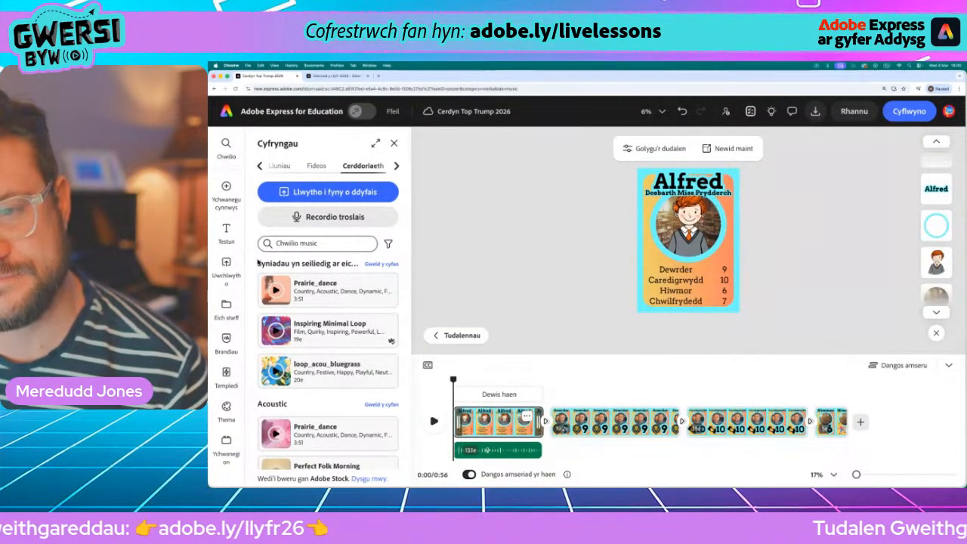
pyautogui.scroll(-1, 258, 261)
pyautogui.scroll(-2, 258, 261)
pyautogui.scroll(3, 260, 259)
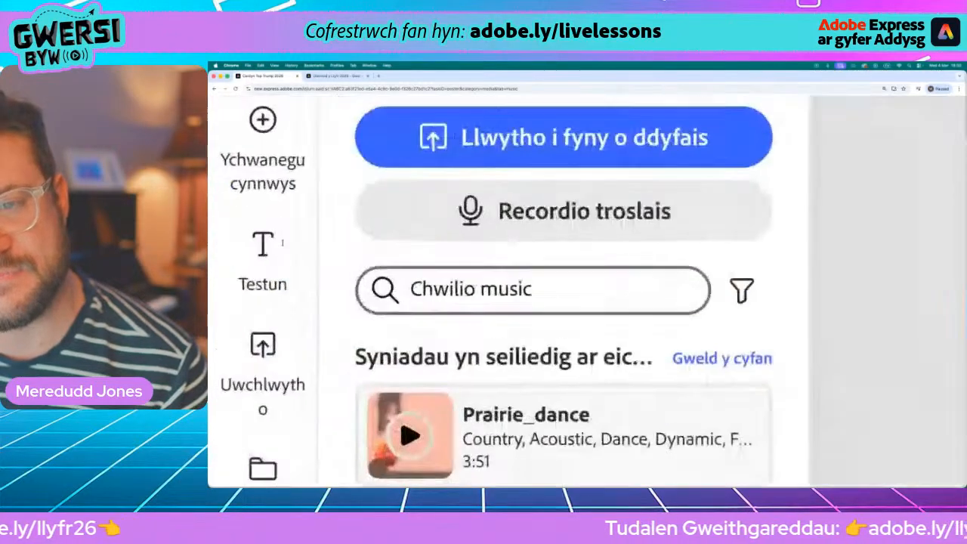
# - Search the music library for "adventure" and look through the matching tracks
pyautogui.click(277, 243)
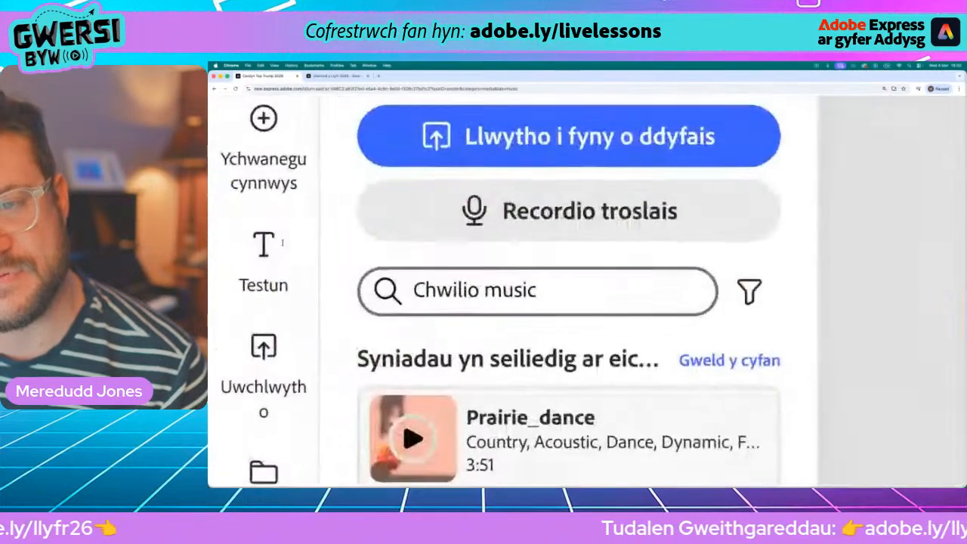
pyautogui.write('a')
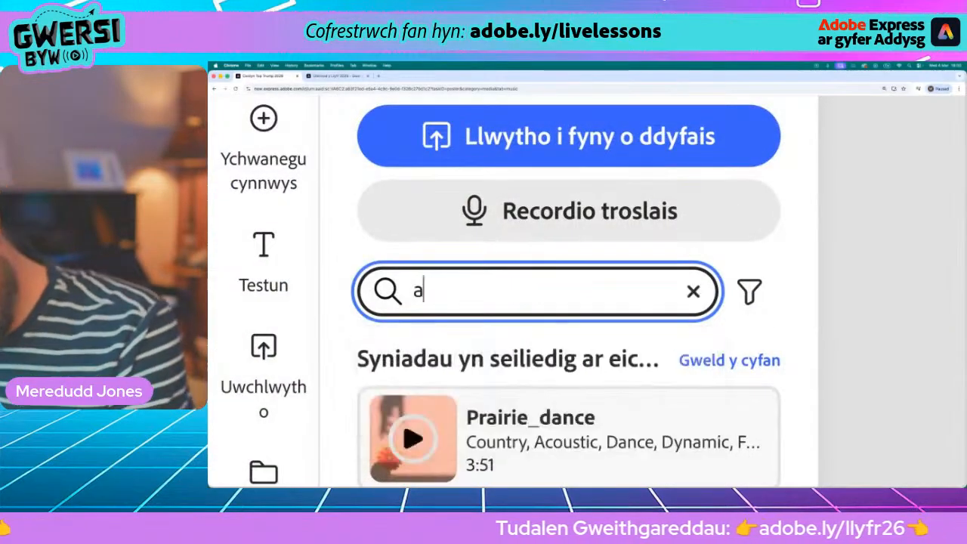
pyautogui.write('dventure')
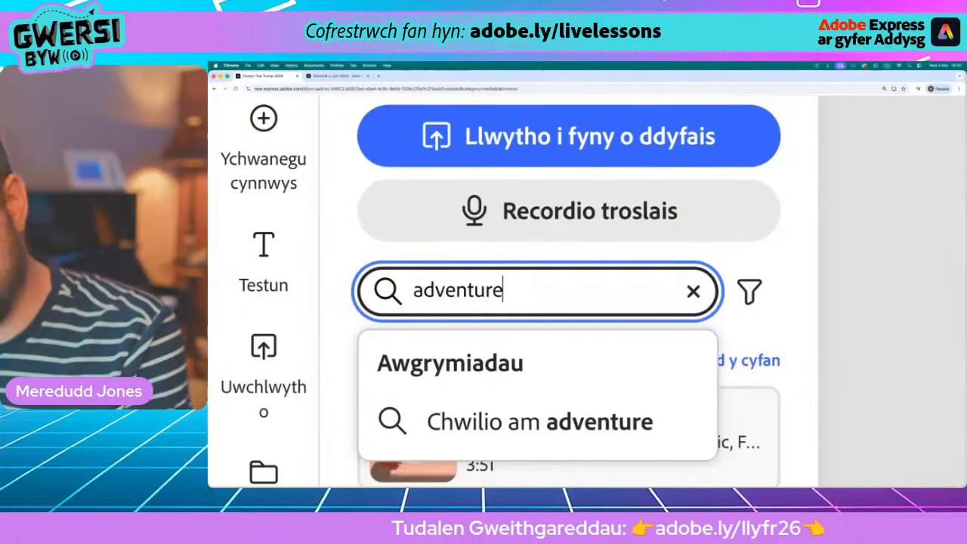
pyautogui.press('Return')
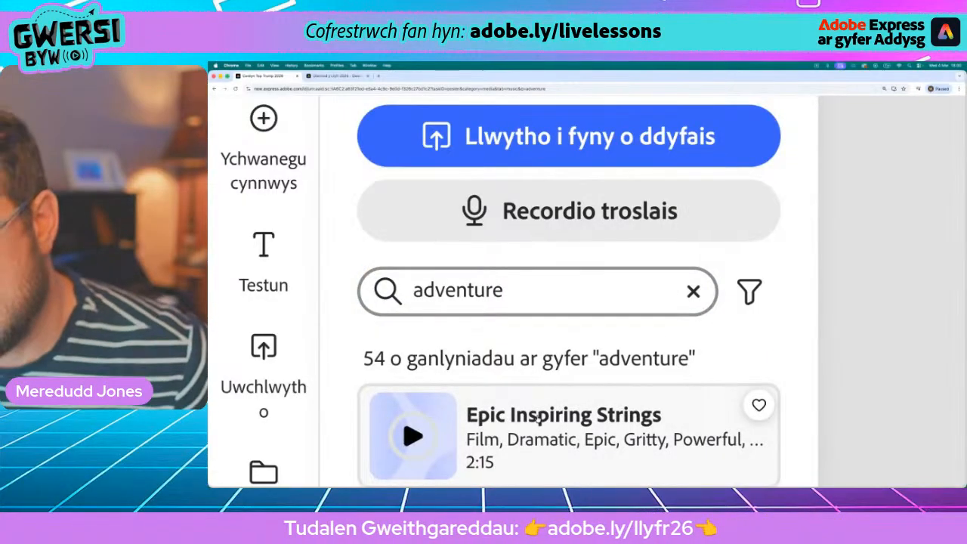
pyautogui.scroll(-10, 538, 412)
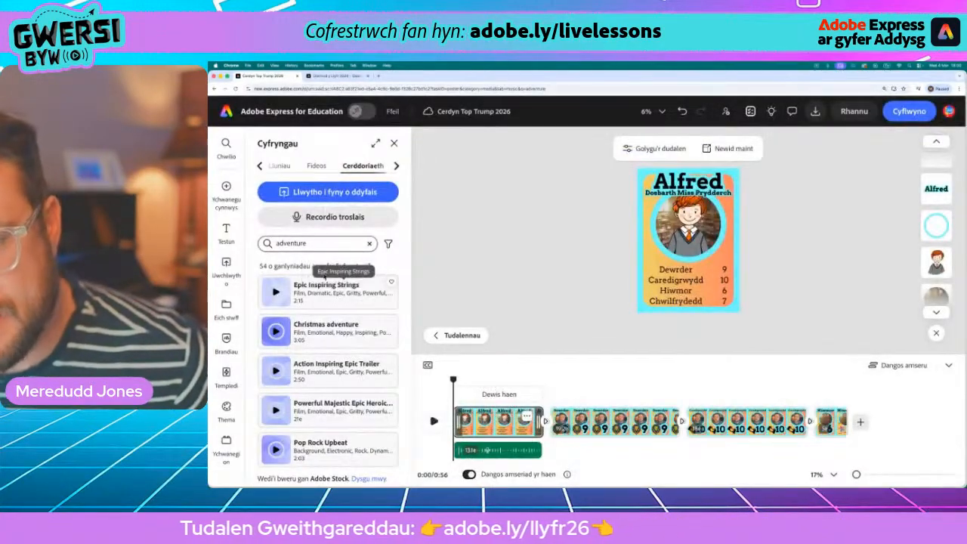
# - Preview the Epic Inspiring Strings and Action Inspiring Epic Trailer tracks and add Epic Inspiring Strings to the video's timeline
pyautogui.click(277, 293)
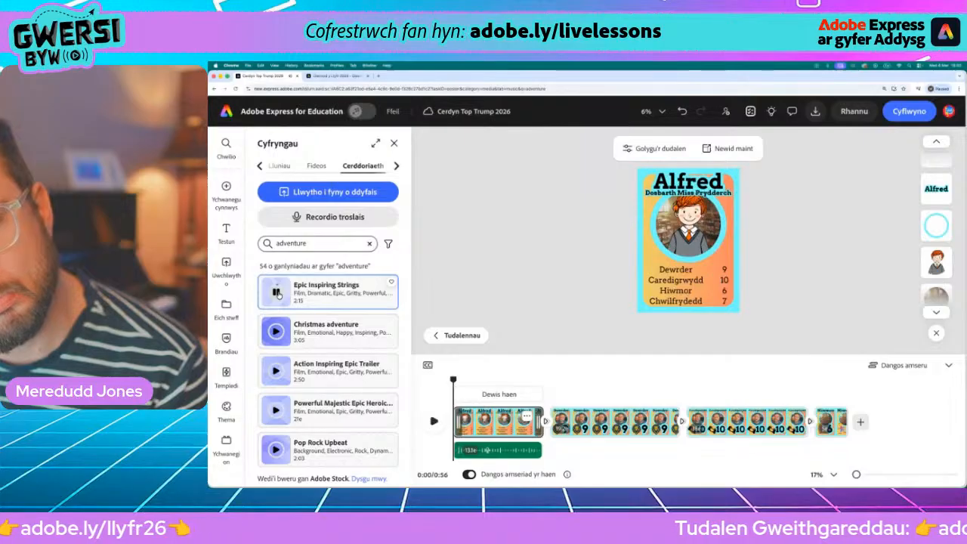
pyautogui.click(276, 370)
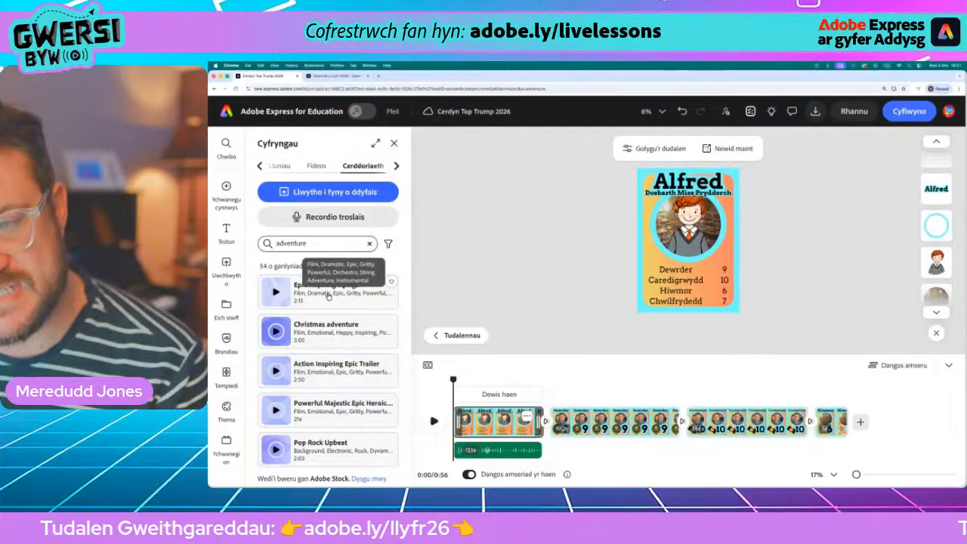
pyautogui.click(326, 293)
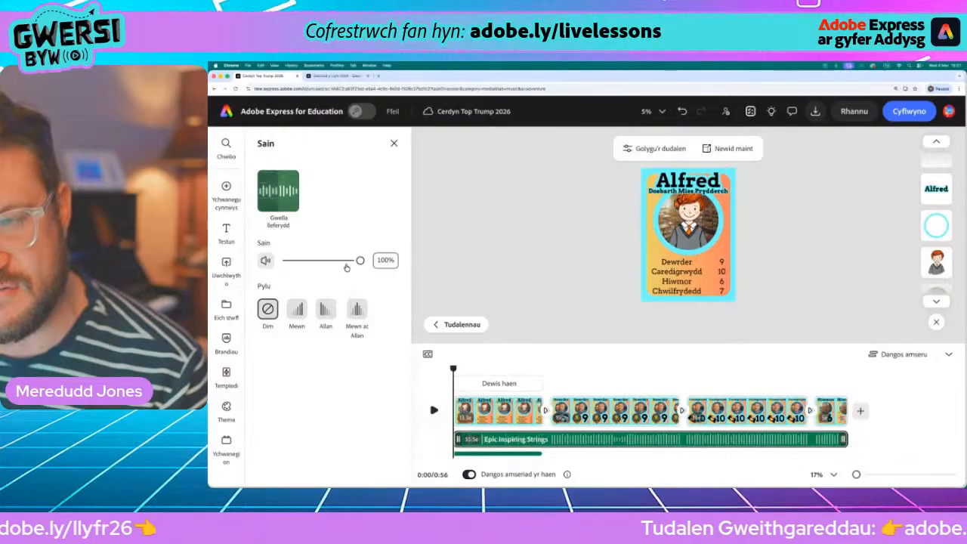
# - Set the music track's volume to 10% with an Allan (out) fade and play the video to check the mix
pyautogui.moveTo(359, 260); pyautogui.dragTo(292, 270)
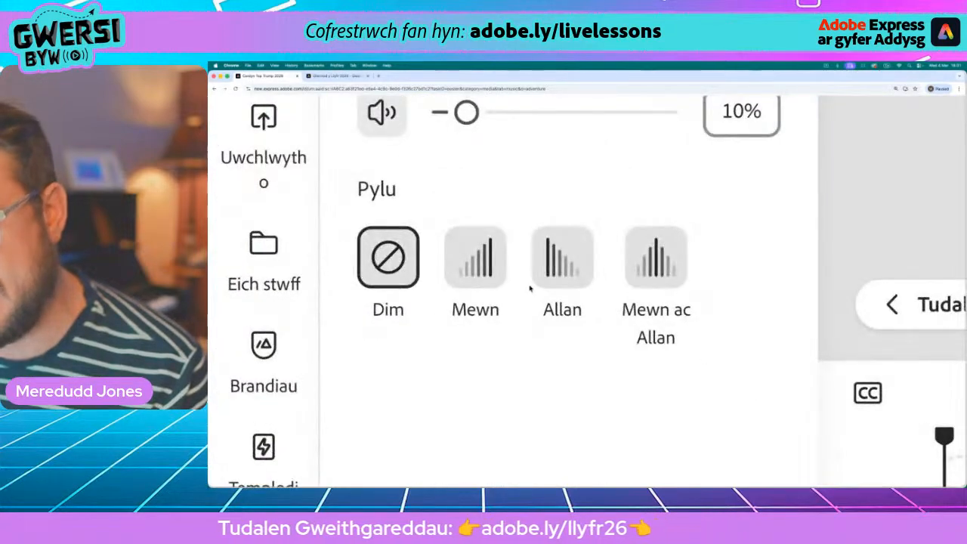
pyautogui.click(569, 268)
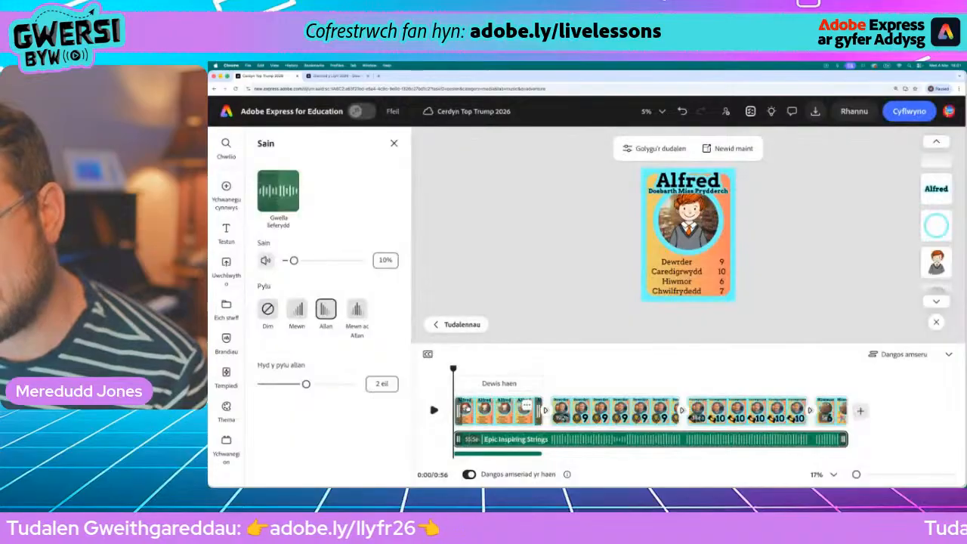
pyautogui.click(434, 410)
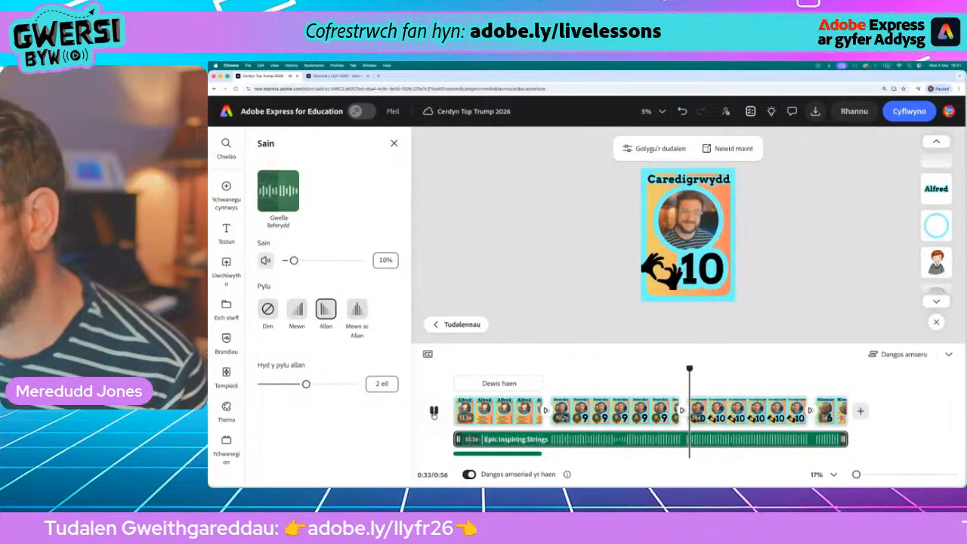
pyautogui.click(433, 410)
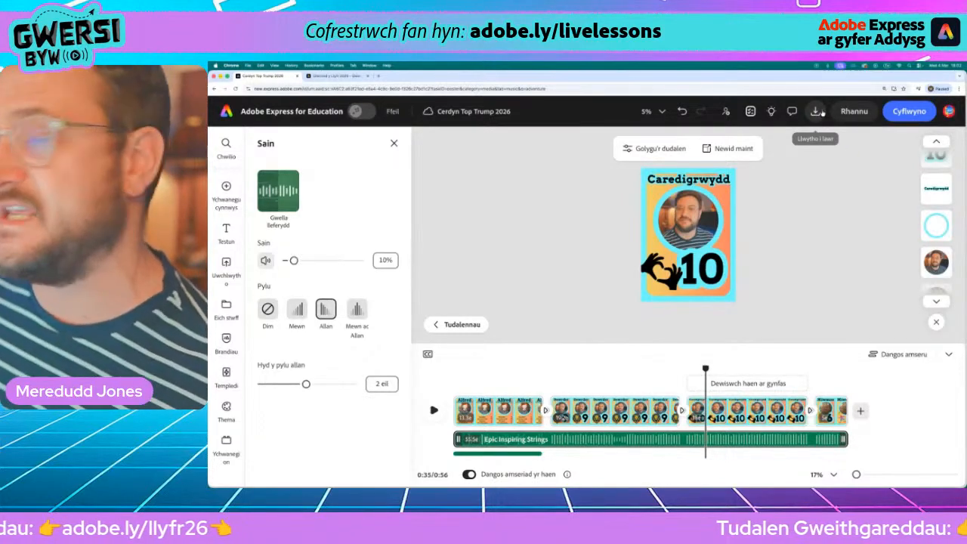
# - Look at the video's download options (Llwytho i lawr) and open the file's sharing options (Rhannu ffeil)
pyautogui.click(818, 111)
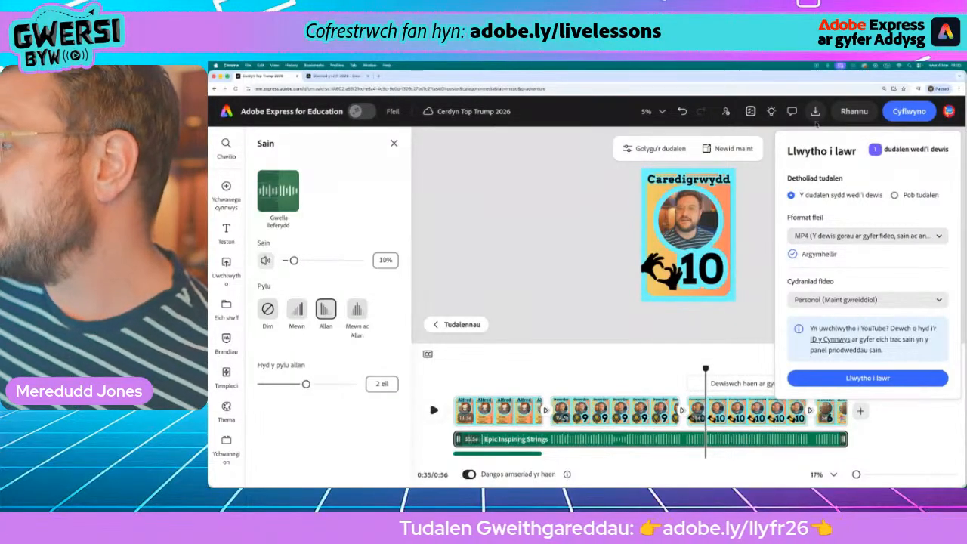
pyautogui.click(853, 111)
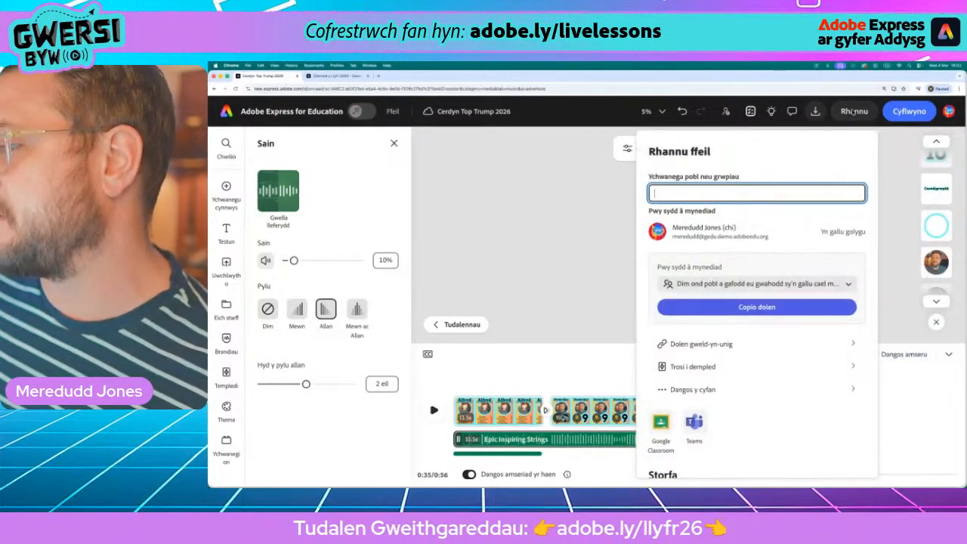